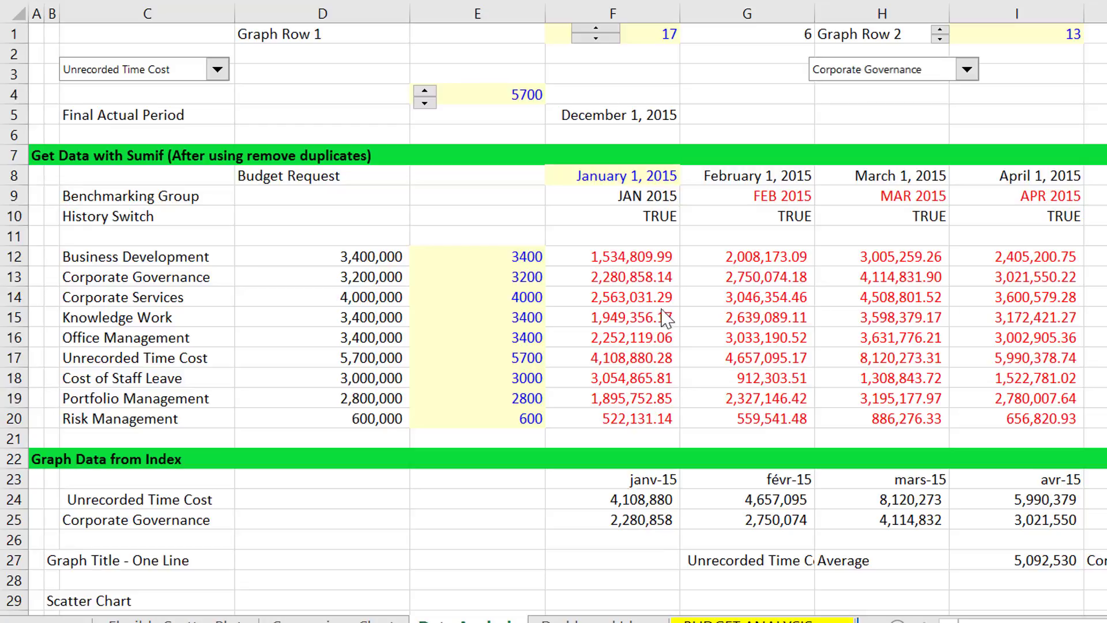
# Go to the budget chart sheet and cycle the charted category through Cost of Staff Leave and Office Management, ending on Unrecorded Time Cost.
pyautogui.click(747, 94)
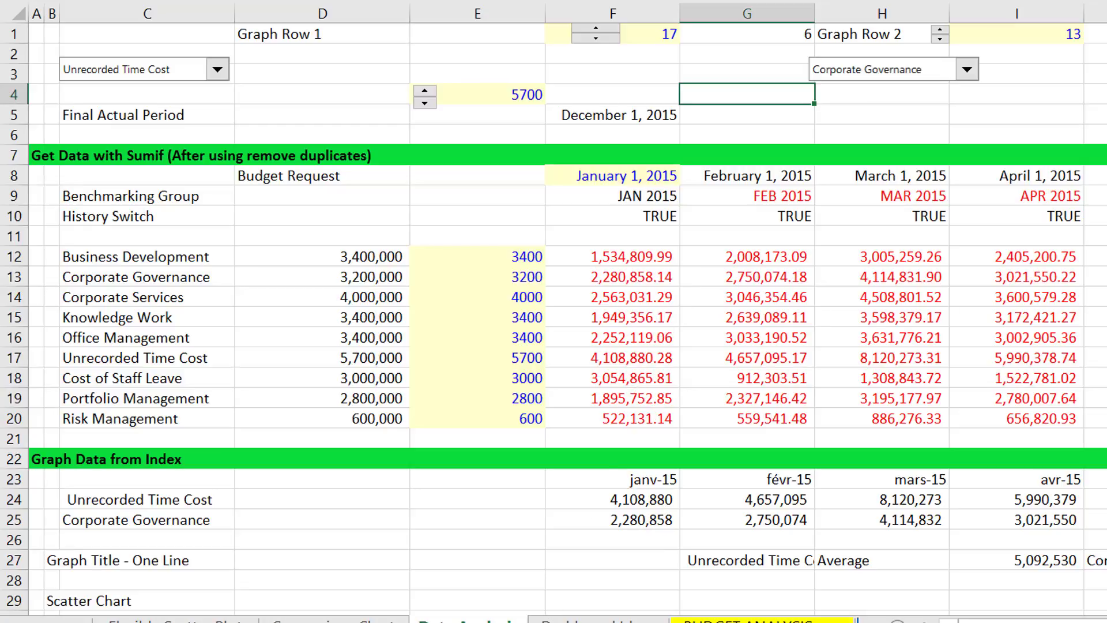
pyautogui.hotkey('ctrl', 'pagedown')
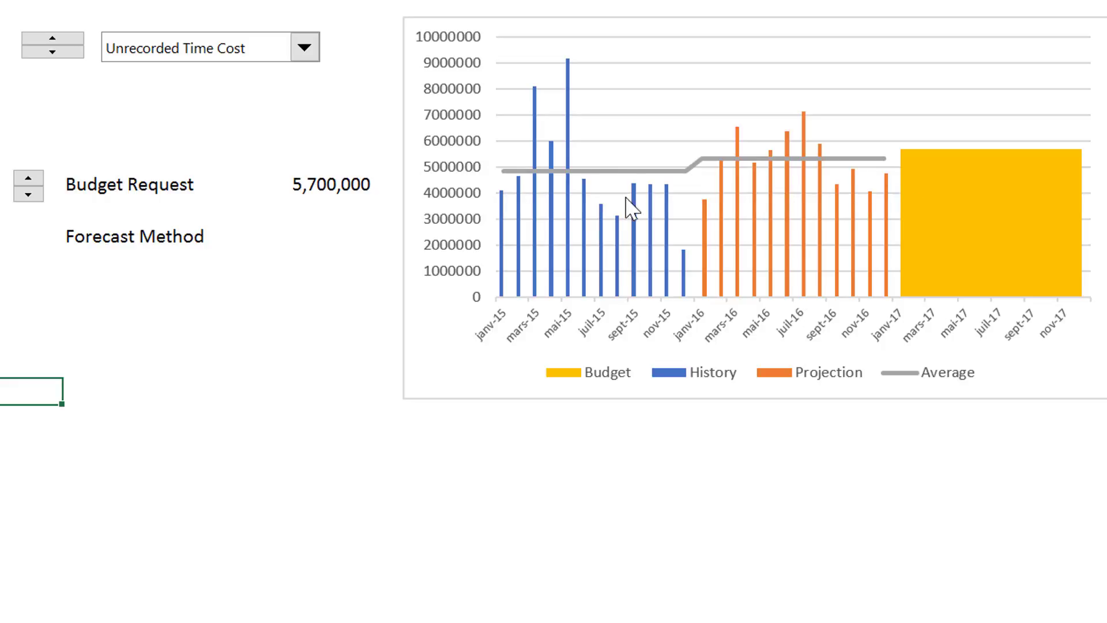
pyautogui.click(49, 39)
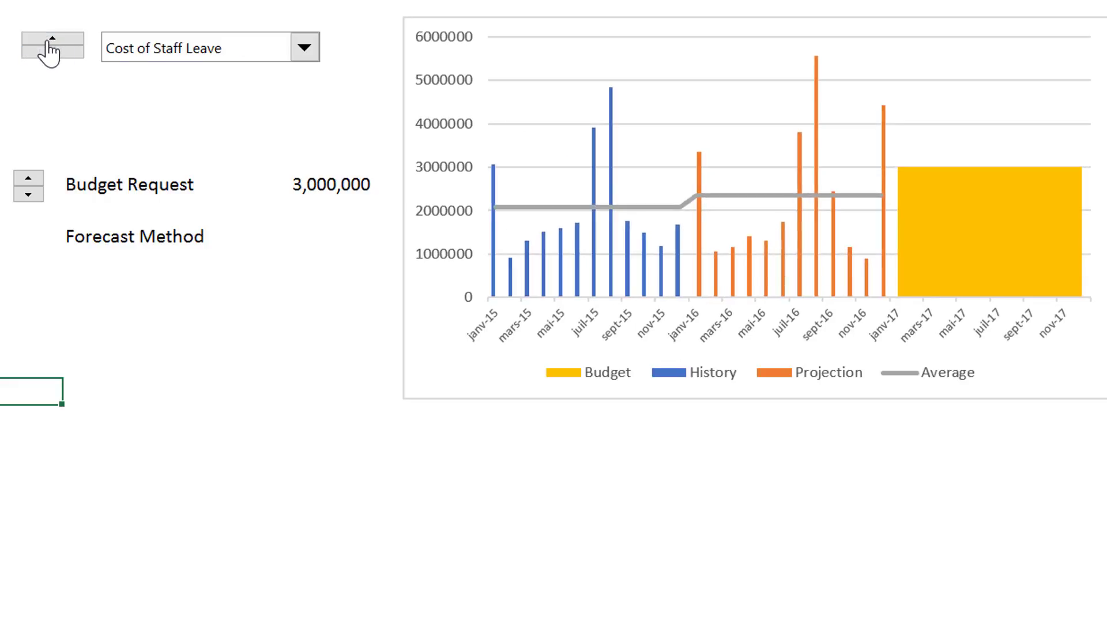
pyautogui.click(52, 52)
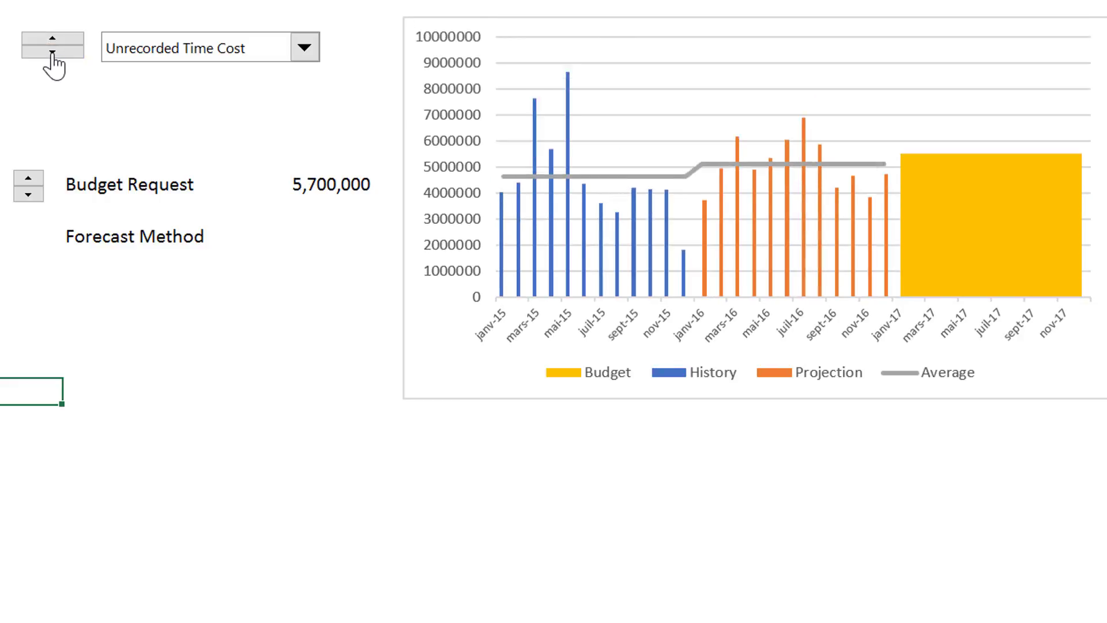
pyautogui.click(52, 52)
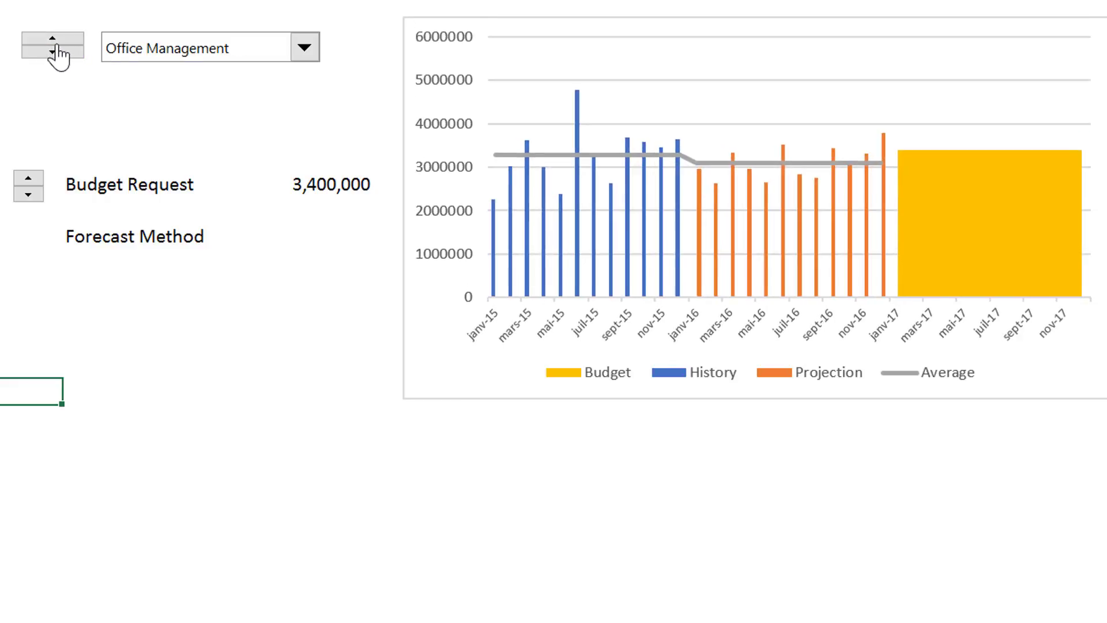
pyautogui.click(59, 43)
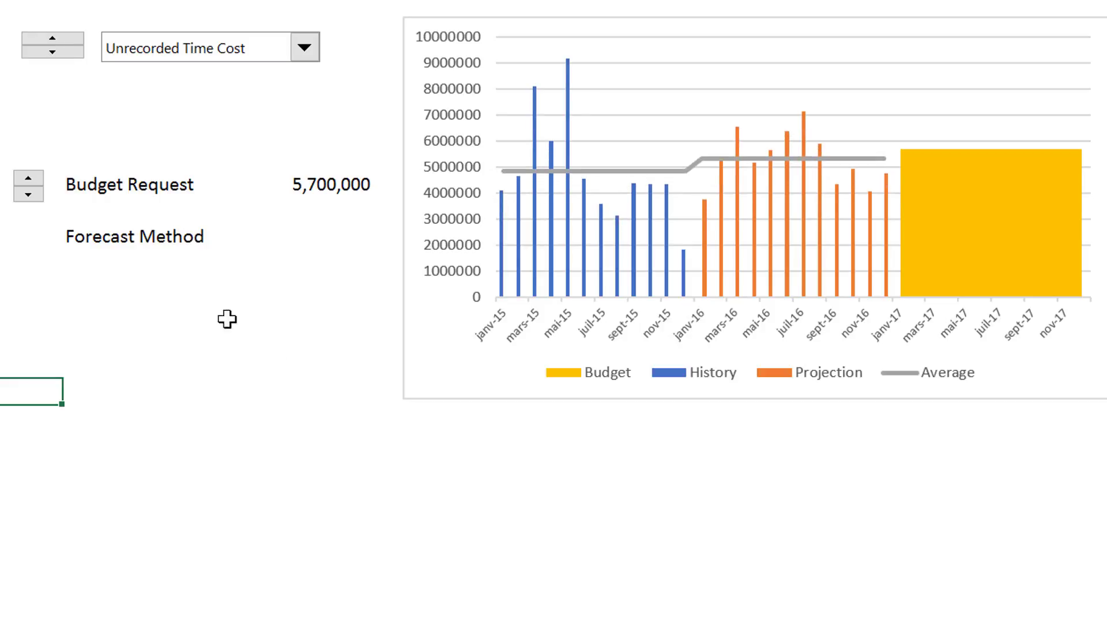
# Set the Budget Request for Unrecorded Time Cost to 4,600,000.
pyautogui.click(28, 194)
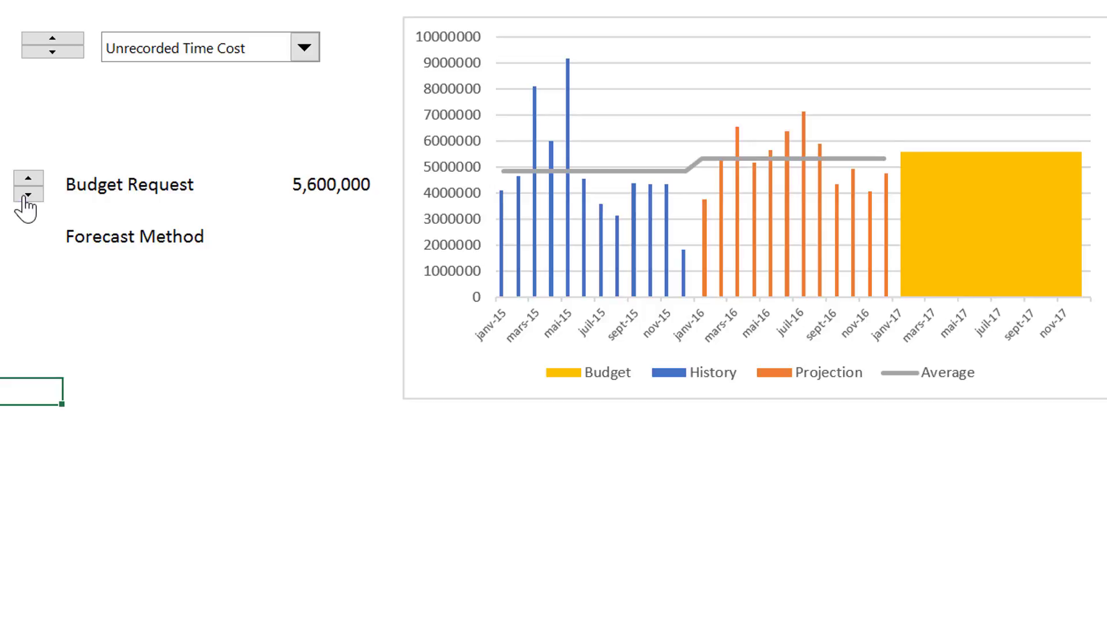
pyautogui.moveTo(27, 194); pyautogui.dragTo(27, 183)
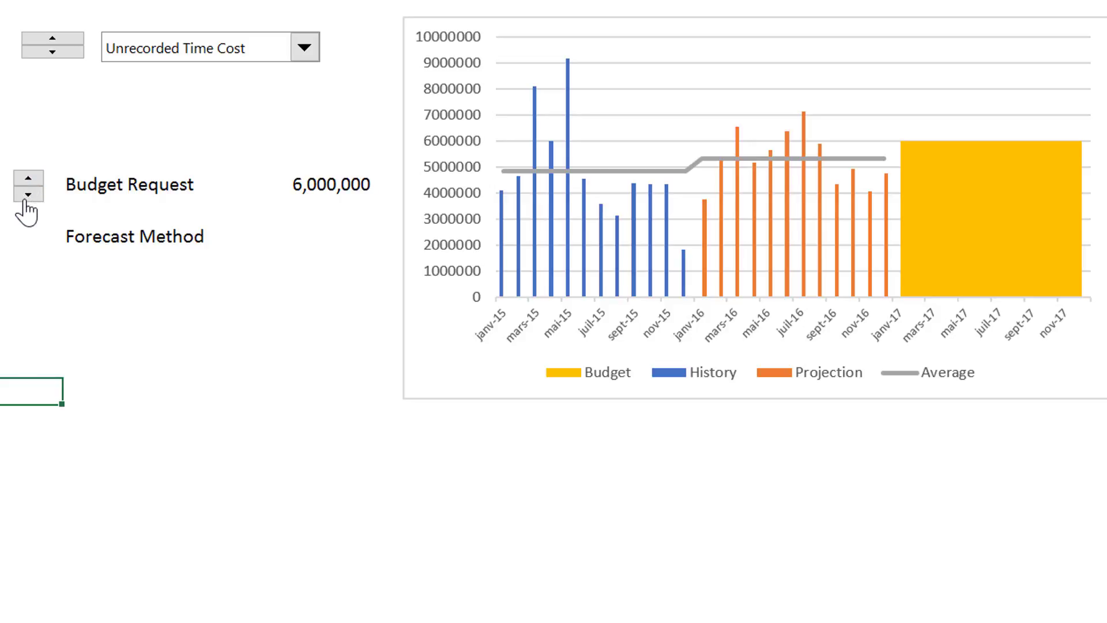
pyautogui.moveTo(27, 195); pyautogui.dragTo(28, 195)
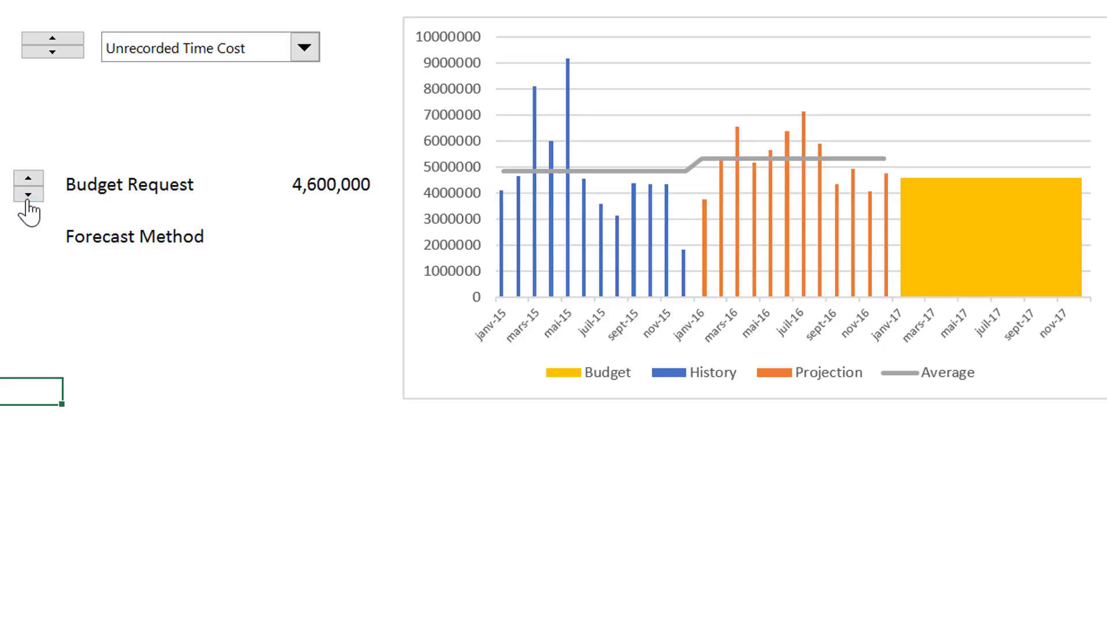
# Chart the Cost of Staff Leave category and set its Budget Request to 2,400,000.
pyautogui.click(69, 39)
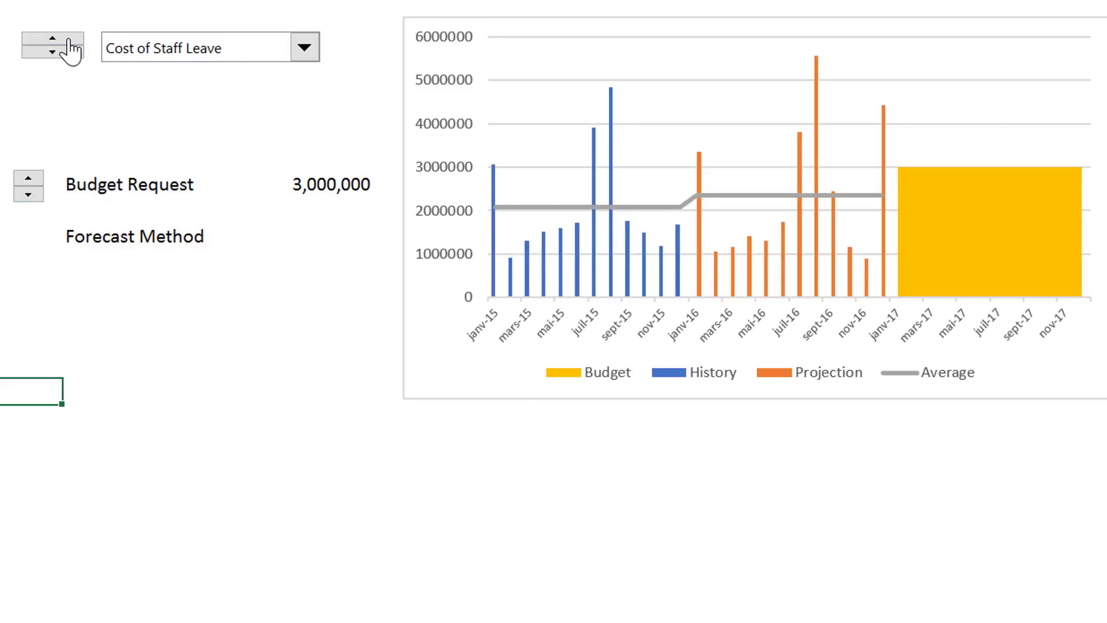
pyautogui.click(27, 194)
pyautogui.click(27, 194)
pyautogui.click(27, 194)
pyautogui.click(27, 194)
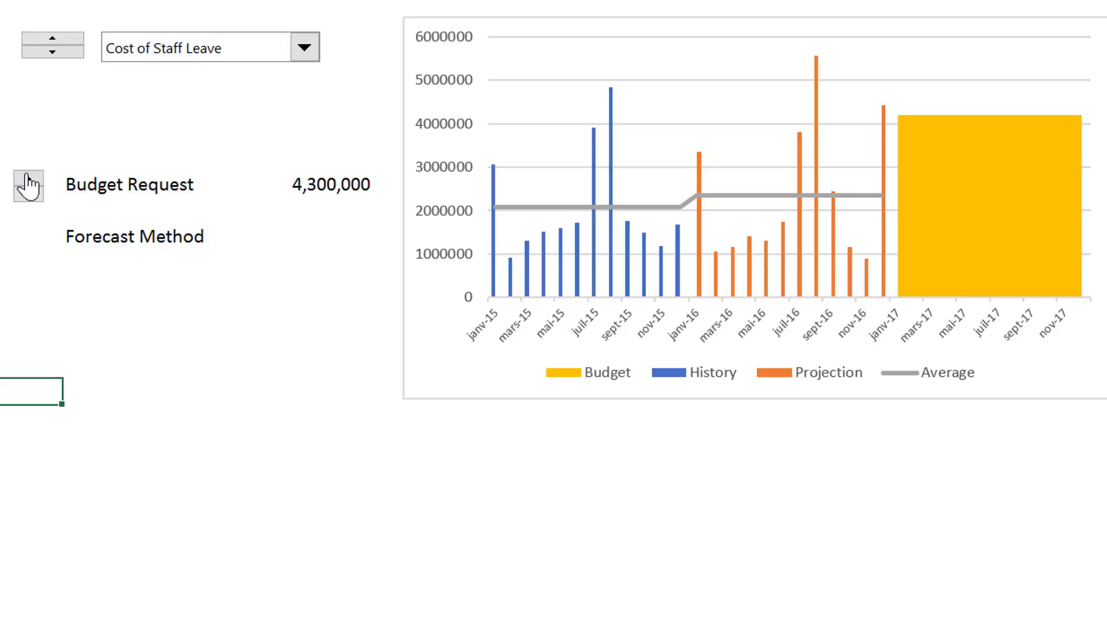
pyautogui.click(26, 178)
pyautogui.click(28, 195)
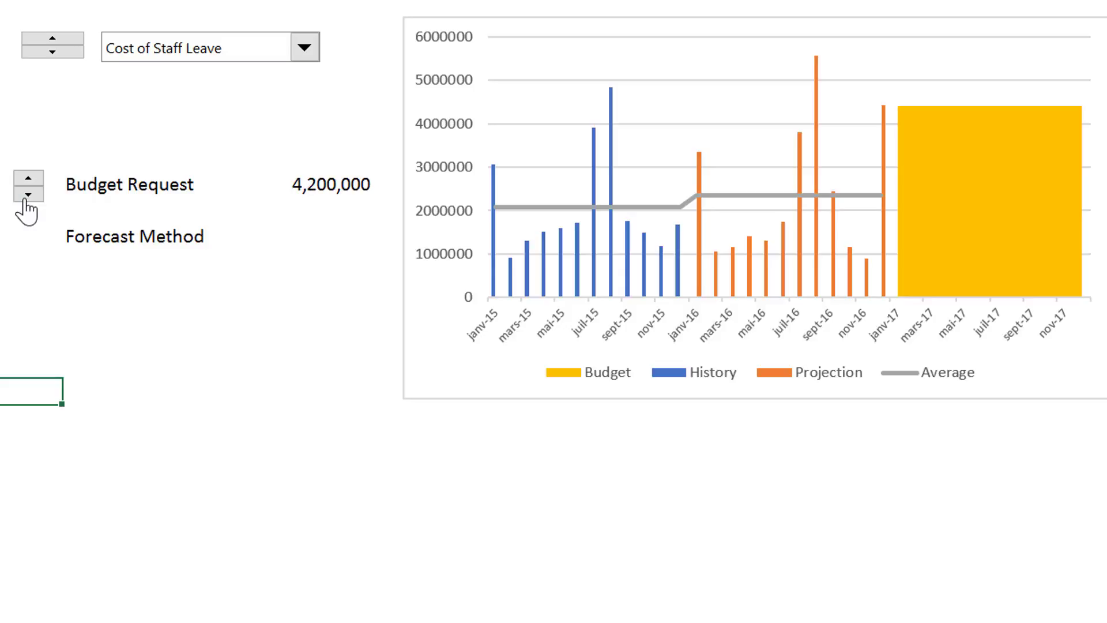
pyautogui.click(27, 195)
pyautogui.click(27, 194)
pyautogui.click(27, 194)
pyautogui.click(27, 195)
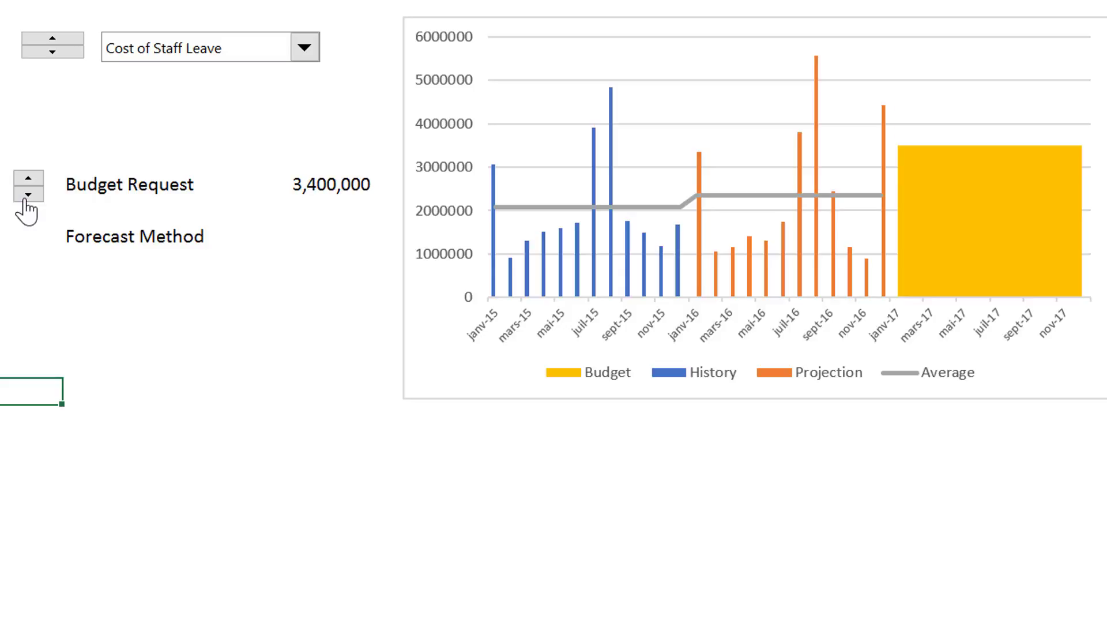
pyautogui.click(27, 194)
pyautogui.click(27, 194)
pyautogui.click(27, 194)
pyautogui.click(27, 195)
pyautogui.click(27, 194)
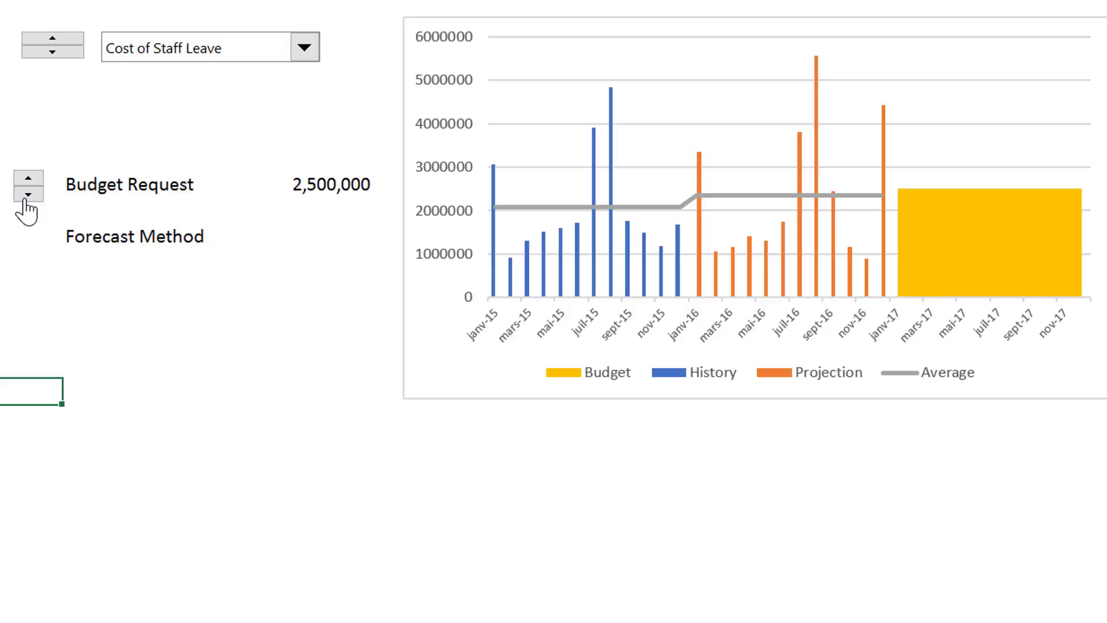
pyautogui.click(27, 195)
pyautogui.click(27, 195)
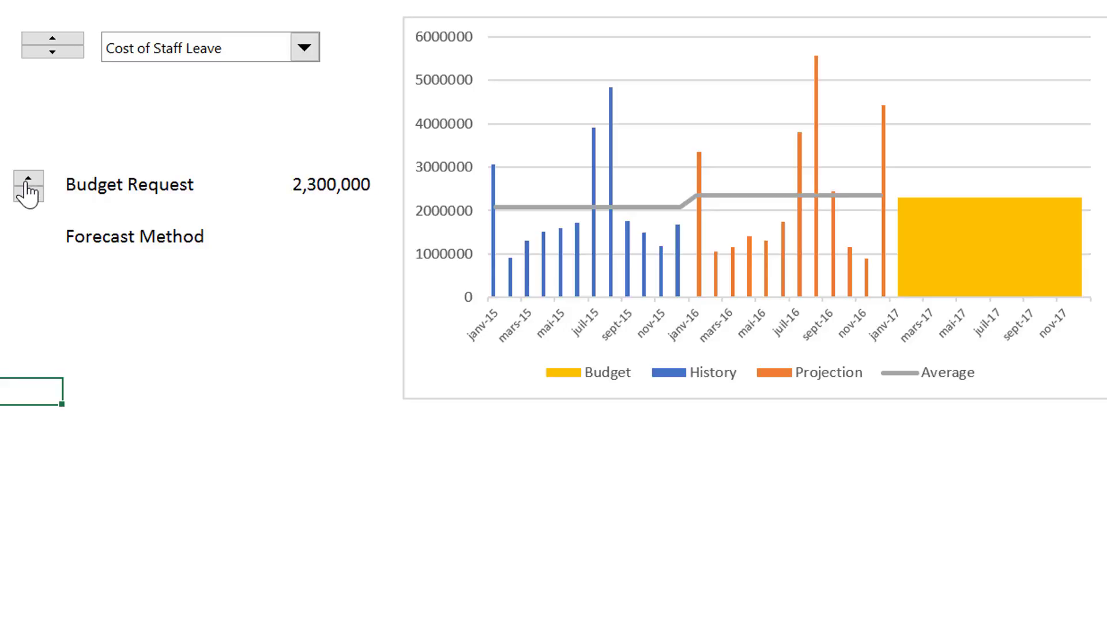
pyautogui.click(27, 180)
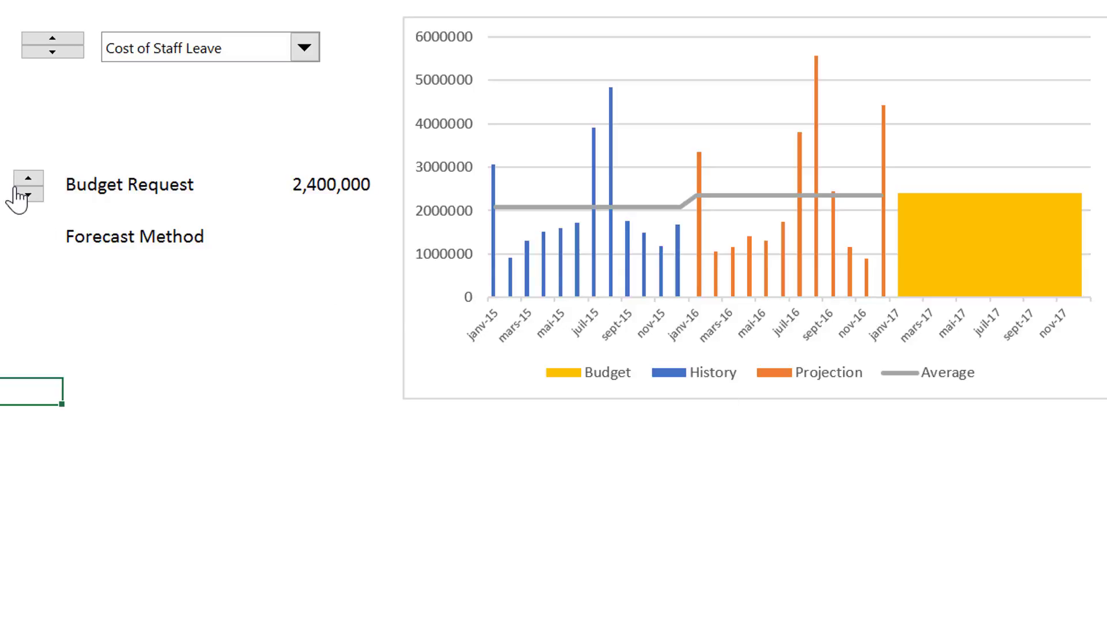
pyautogui.click(123, 51)
pyautogui.click(120, 49)
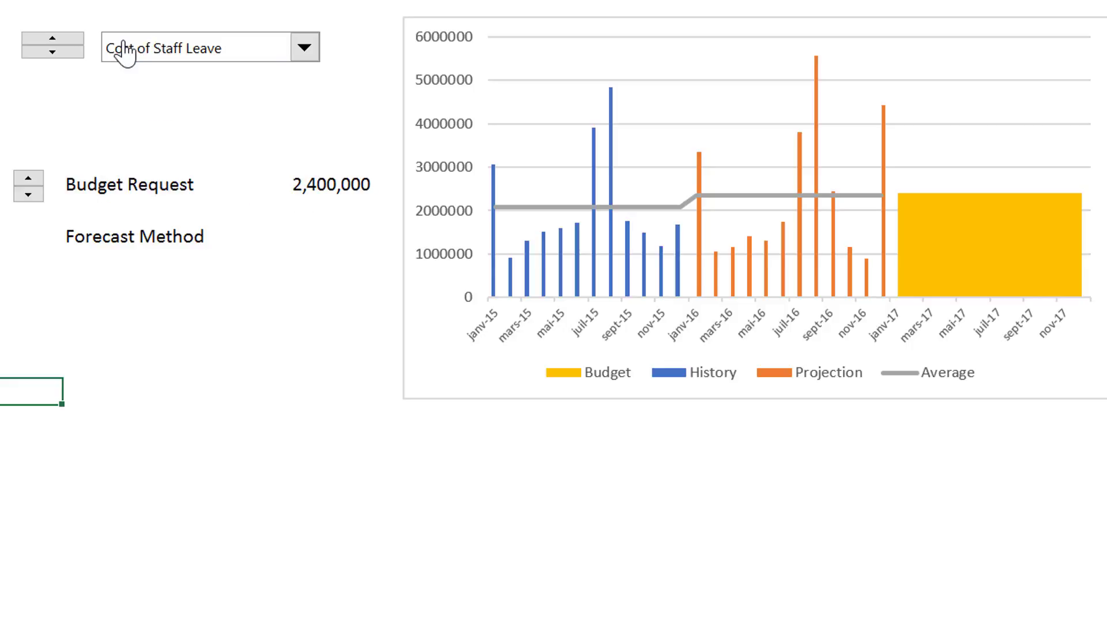
# Chart the Risk Management category and set its Budget Request to 800,000.
pyautogui.click(64, 40)
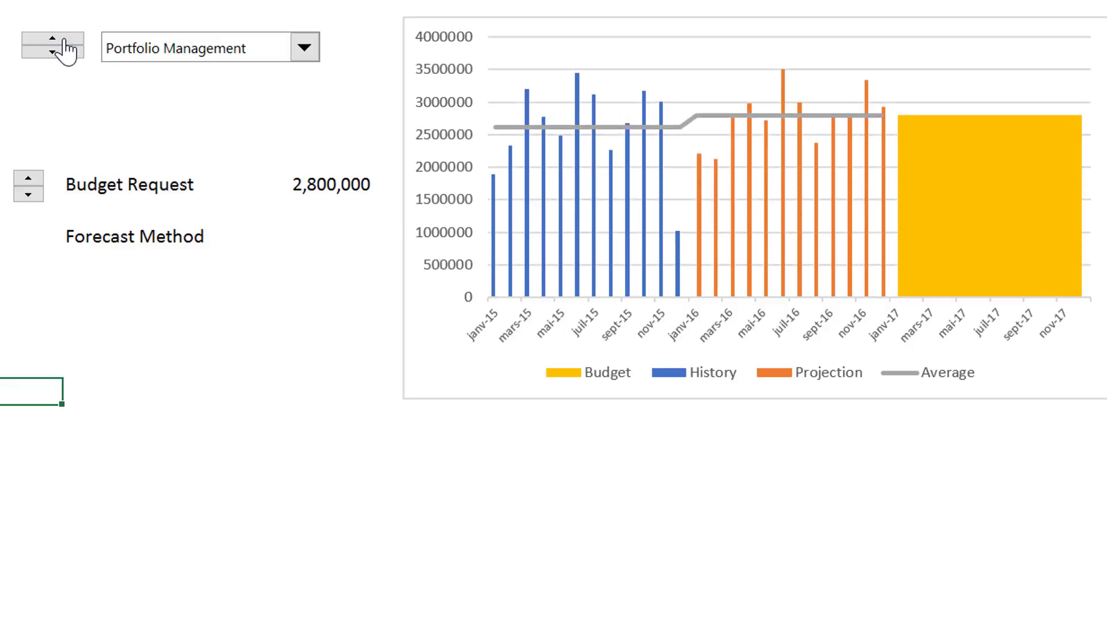
pyautogui.click(64, 40)
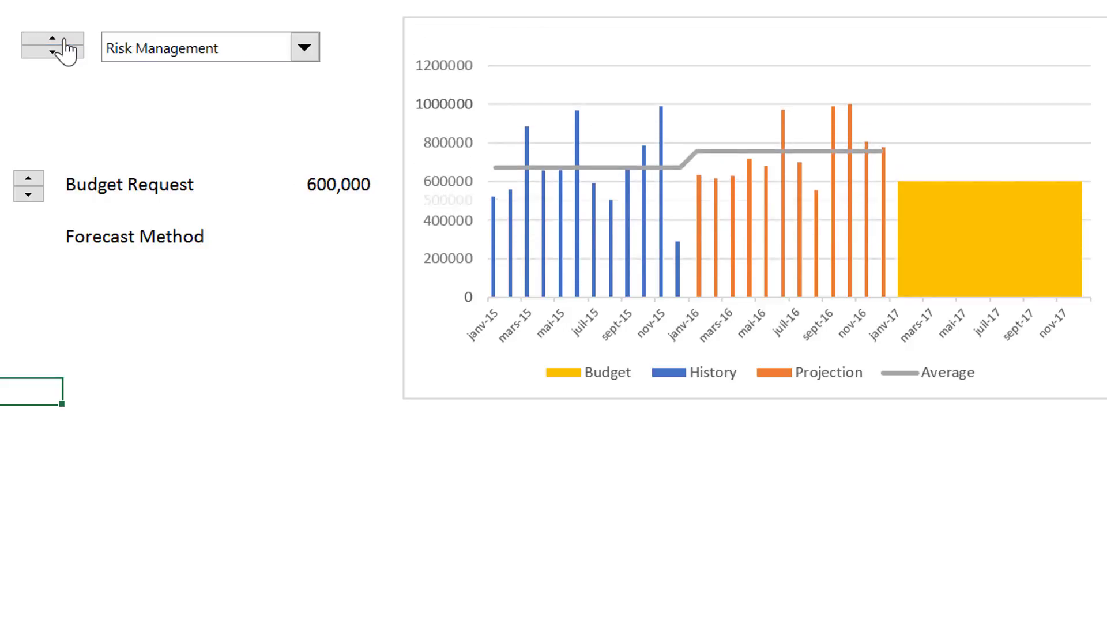
pyautogui.click(29, 195)
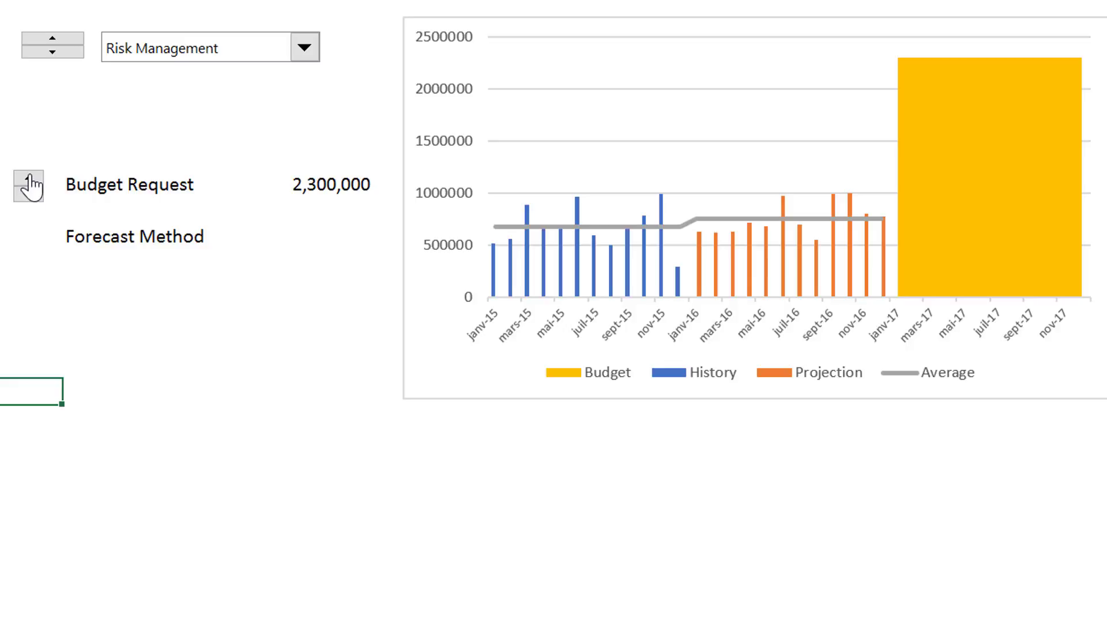
pyautogui.click(29, 182)
pyautogui.click(28, 182)
pyautogui.click(29, 182)
pyautogui.click(29, 182)
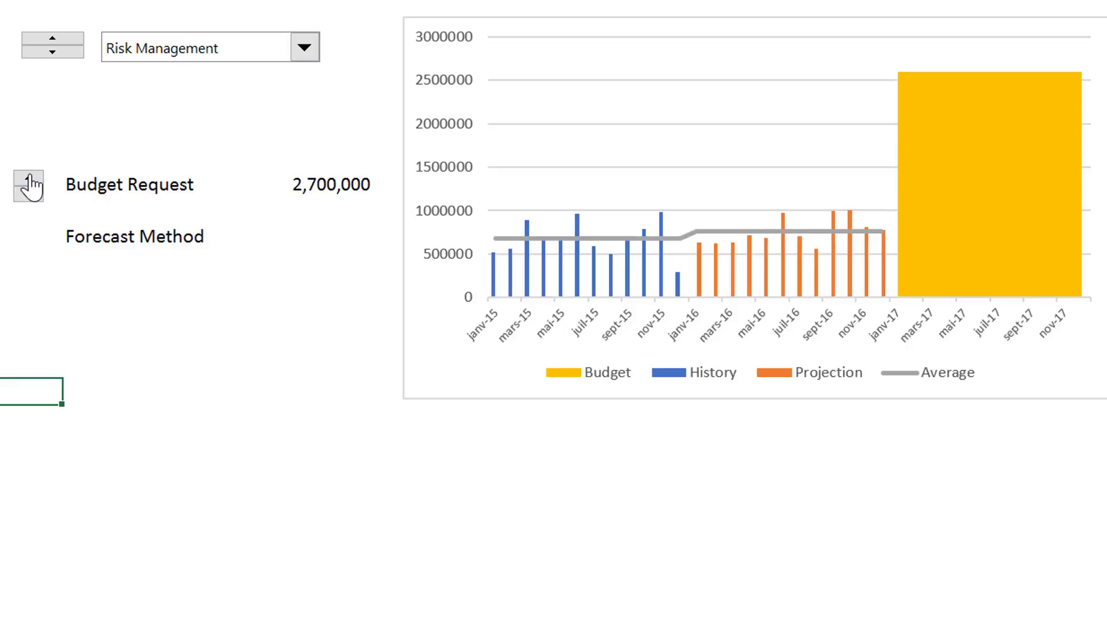
pyautogui.click(29, 182)
pyautogui.doubleClick(29, 194)
pyautogui.doubleClick(29, 194)
pyautogui.doubleClick(29, 194)
pyautogui.doubleClick(29, 194)
pyautogui.click(29, 195)
pyautogui.doubleClick(29, 194)
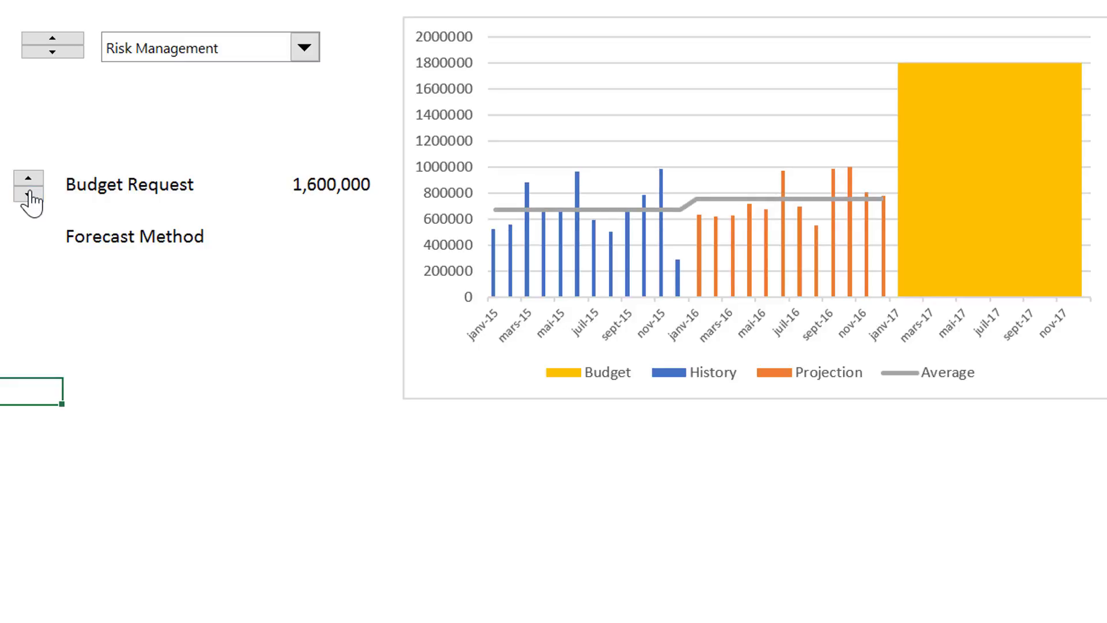
pyautogui.doubleClick(29, 195)
pyautogui.click(29, 194)
pyautogui.doubleClick(28, 194)
pyautogui.doubleClick(29, 194)
pyautogui.click(29, 195)
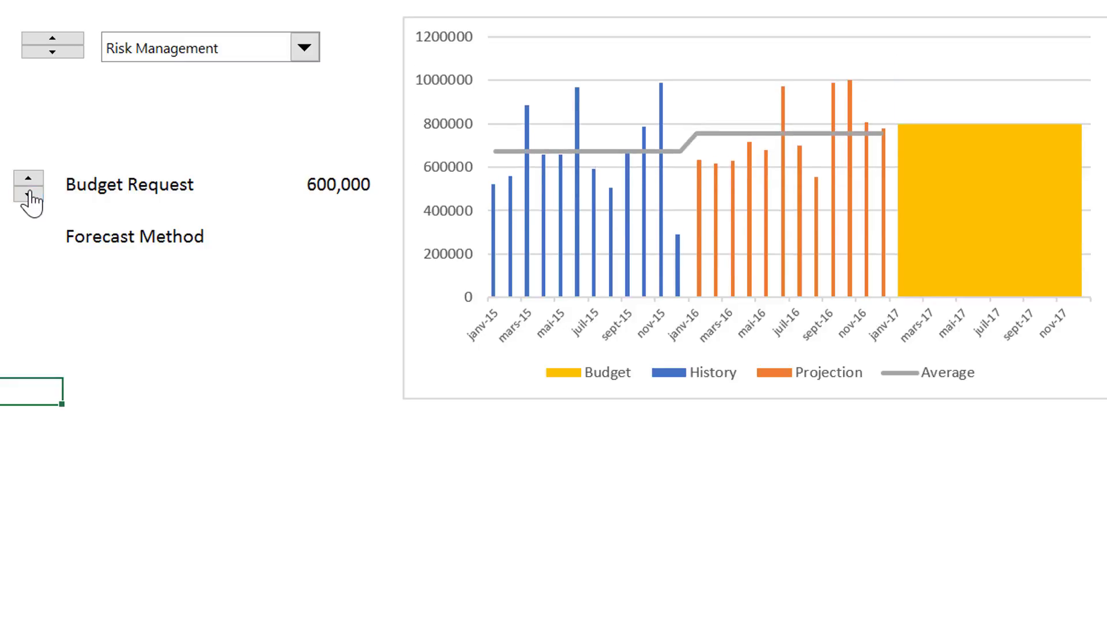
pyautogui.click(29, 194)
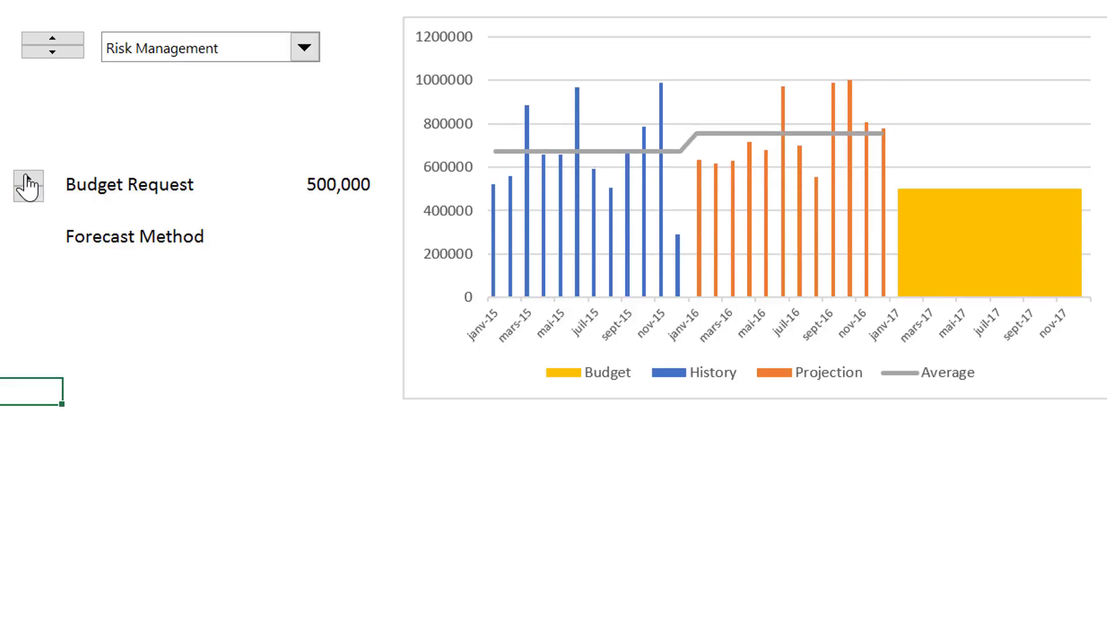
pyautogui.click(27, 178)
pyautogui.click(28, 179)
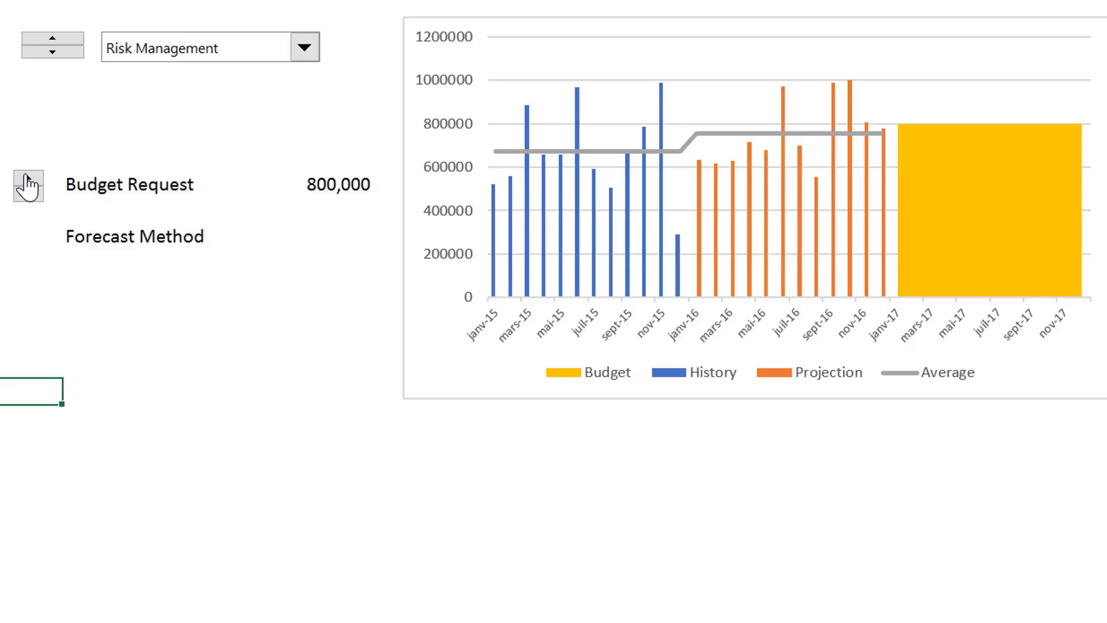
# Return to the sheet with the Sumif data and examine the Business Development row across its 2015 and 2016 months.
pyautogui.click(302, 544)
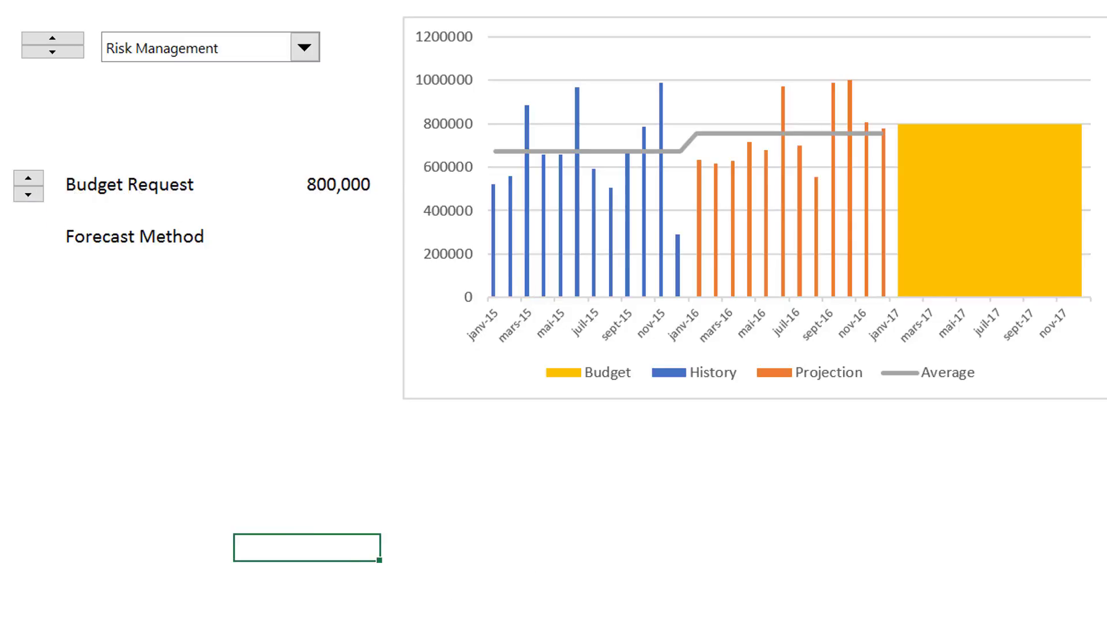
pyautogui.hotkey('ctrl', 'pageup')
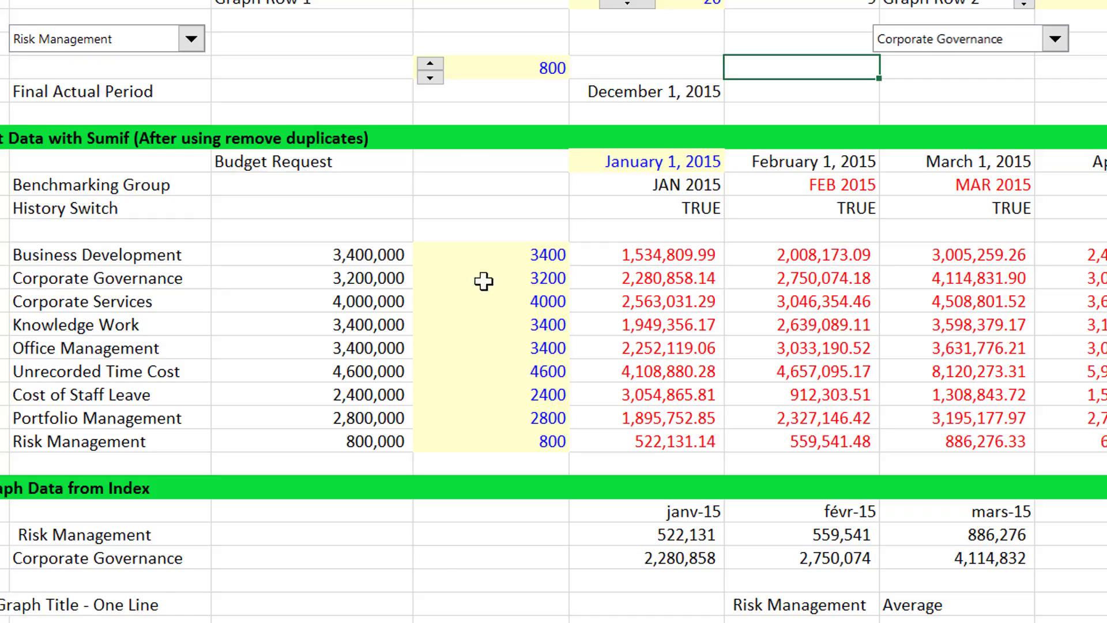
pyautogui.click(612, 243)
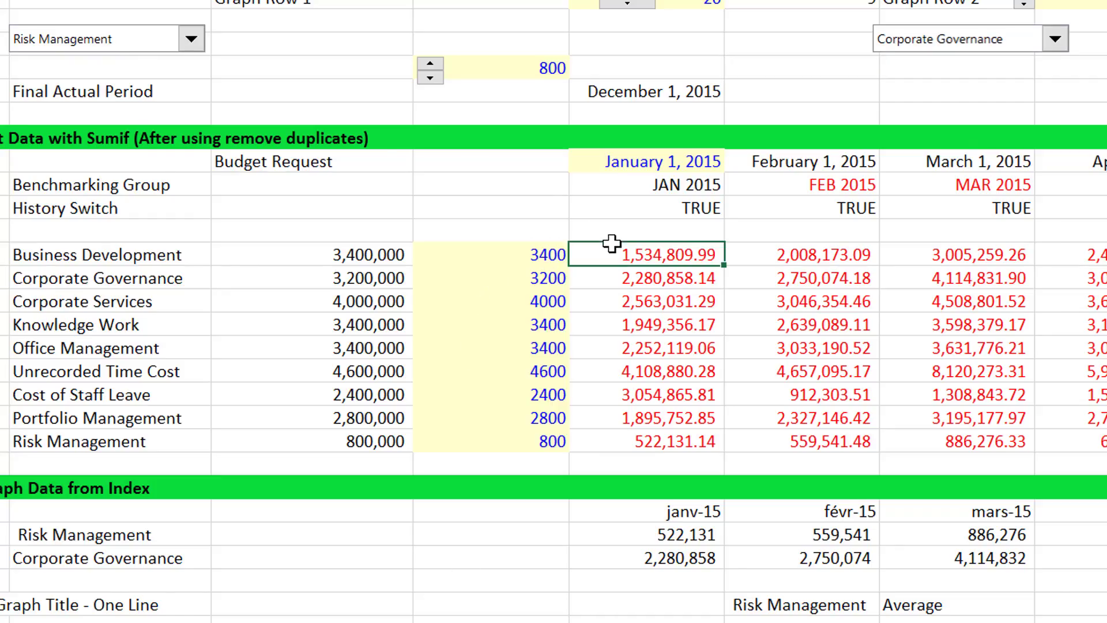
pyautogui.hscroll(5, 612, 244)
pyautogui.press('Left')
pyautogui.press('Left')
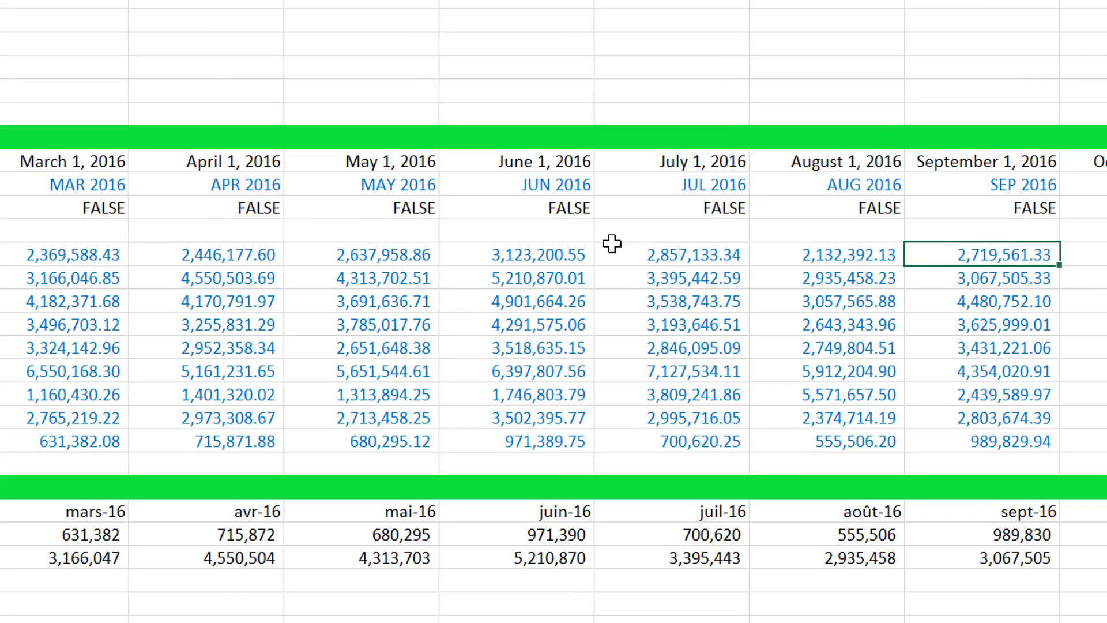
pyautogui.hotkey('ctrl', 'Left')
pyautogui.press('Left')
pyautogui.press('Right')
pyautogui.press('Right')
pyautogui.press('Right')
pyautogui.press('Right')
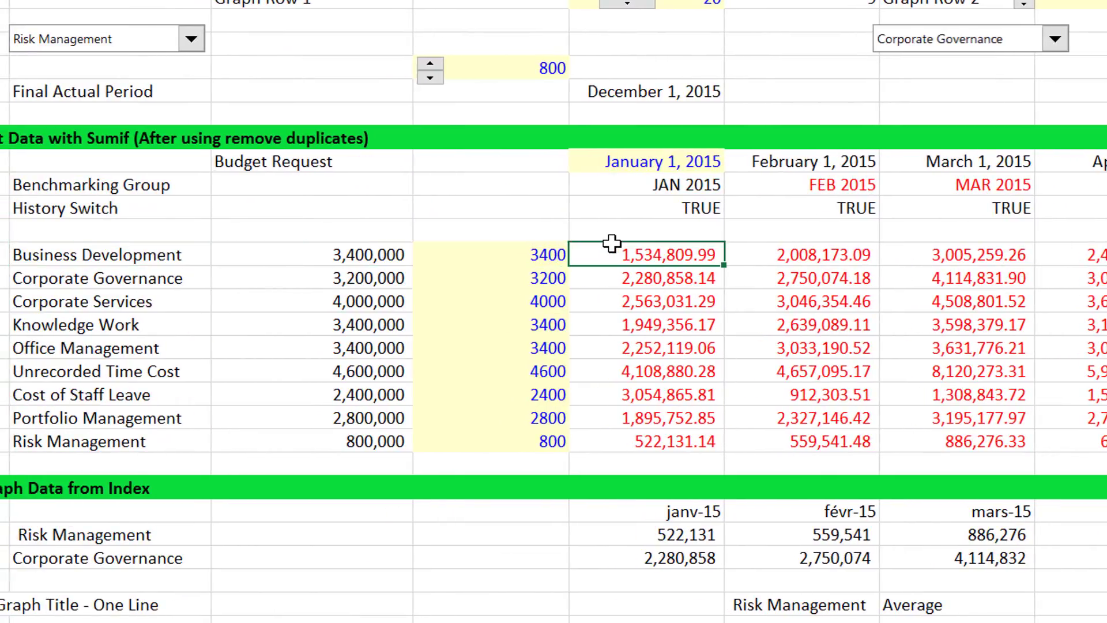
pyautogui.hotkey('ctrl', 'Right')
pyautogui.hotkey('ctrl', 'Left')
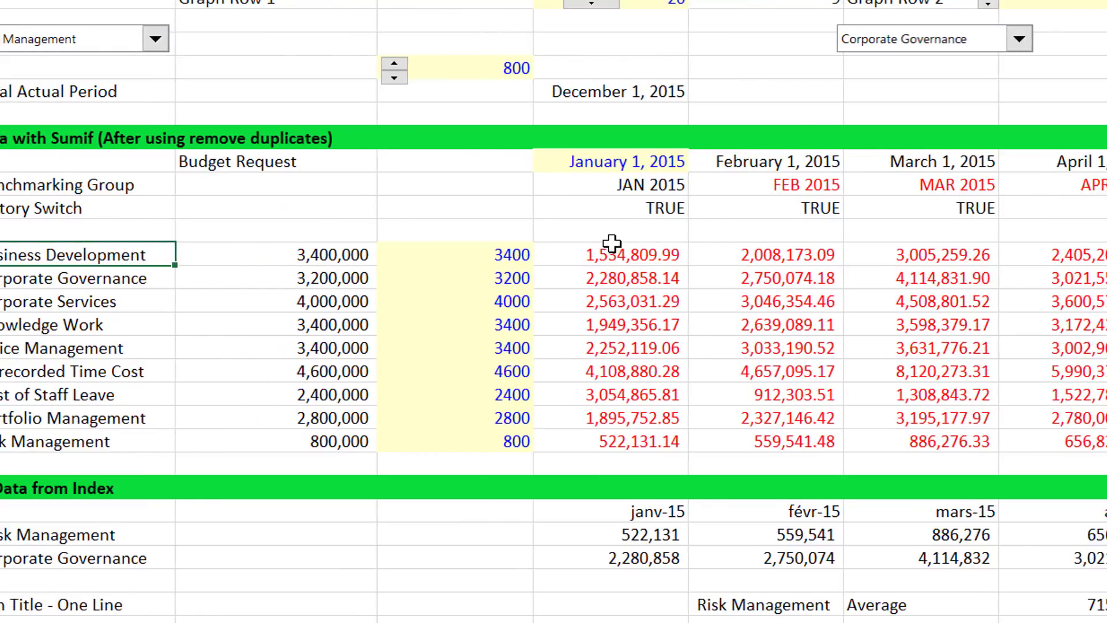
pyautogui.hotkey('ctrl', 'Left')
pyautogui.hotkey('ctrl', 'Right')
pyautogui.hotkey('ctrl', 'Right')
pyautogui.hotkey('ctrl', 'Right')
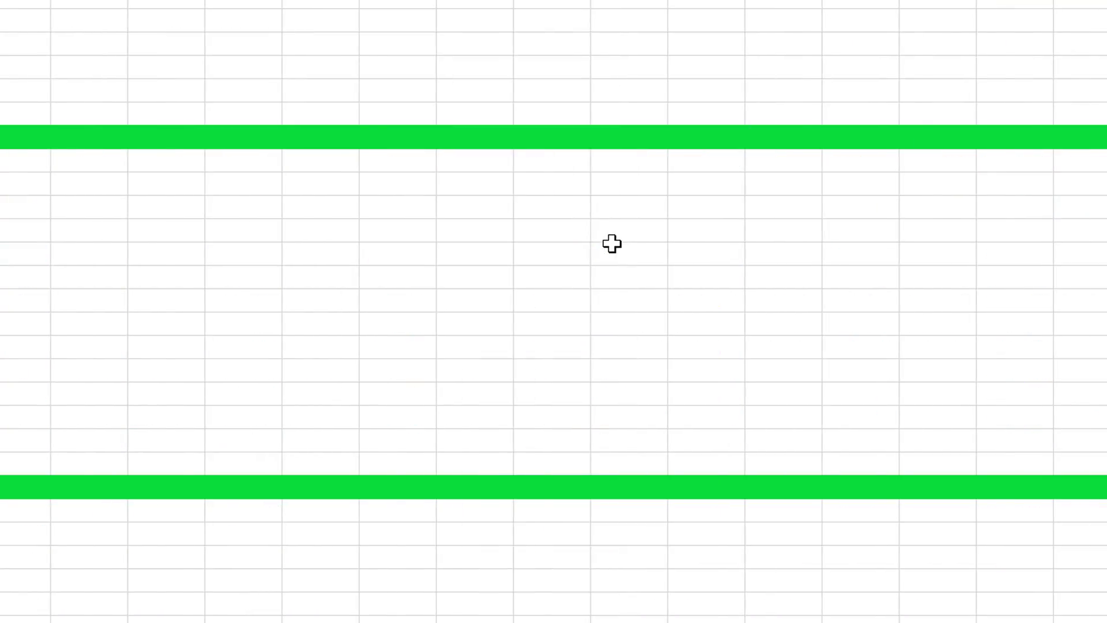
# Review the monthly figures in row 12 backwards from the end of 2016 to the start of the row.
pyautogui.hotkey('ctrl', 'Left')
pyautogui.press('Left')
pyautogui.press('Left')
pyautogui.press('Left')
pyautogui.press('Left')
pyautogui.press('Left')
pyautogui.press('Left')
pyautogui.press('Left')
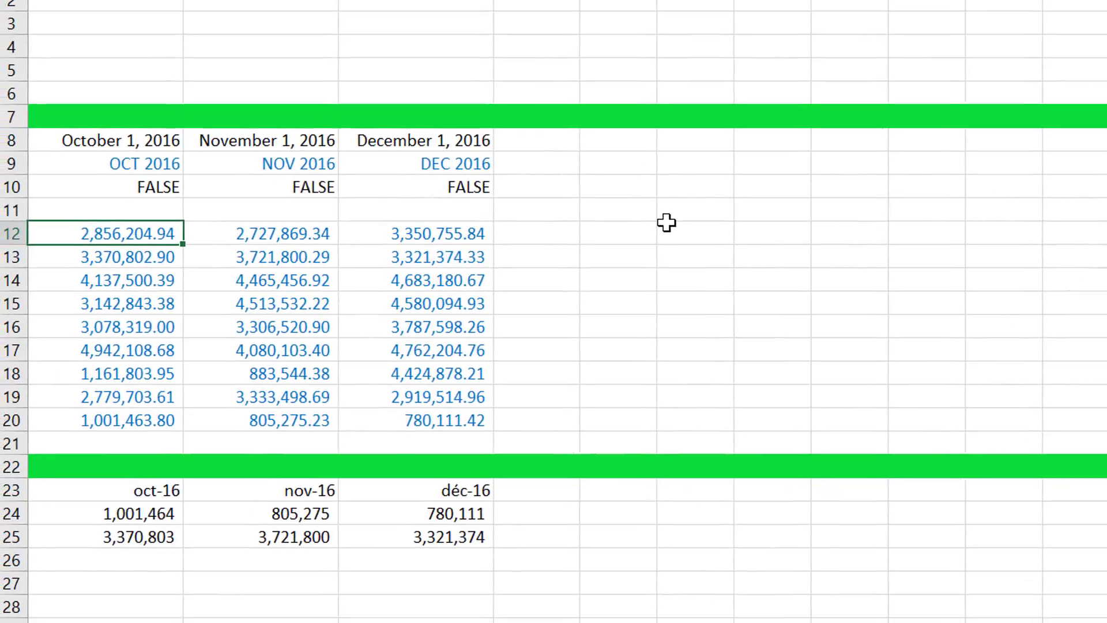
pyautogui.press('Left')
pyautogui.press('Left')
pyautogui.press('Left')
pyautogui.press('Left')
pyautogui.press('Left')
pyautogui.press('Left')
pyautogui.press('Left')
pyautogui.press('Left')
pyautogui.press('Left')
pyautogui.press('Left')
pyautogui.press('Left')
pyautogui.press('Left')
pyautogui.press('Left')
pyautogui.press('Left')
pyautogui.press('Left')
pyautogui.press('Left')
pyautogui.press('Left')
pyautogui.press('Left')
pyautogui.press('Left')
pyautogui.press('Left')
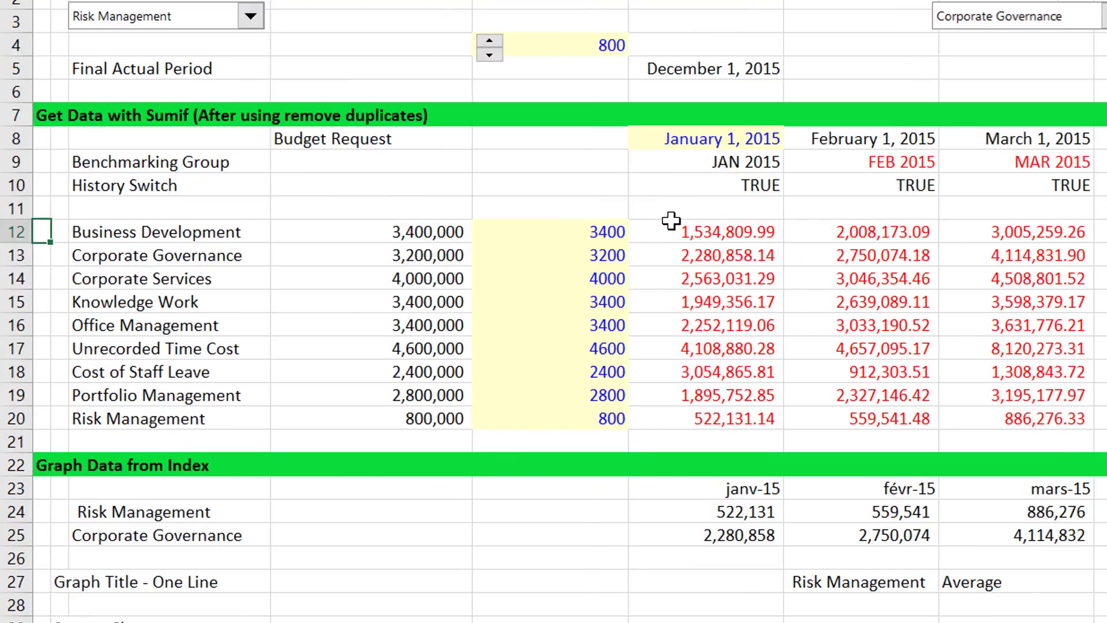
# Select the empty cell F11 above the January 2015 Business Development amount.
pyautogui.press('Right')
pyautogui.press('Right')
pyautogui.press('Right')
pyautogui.press('Right')
pyautogui.press('Up')
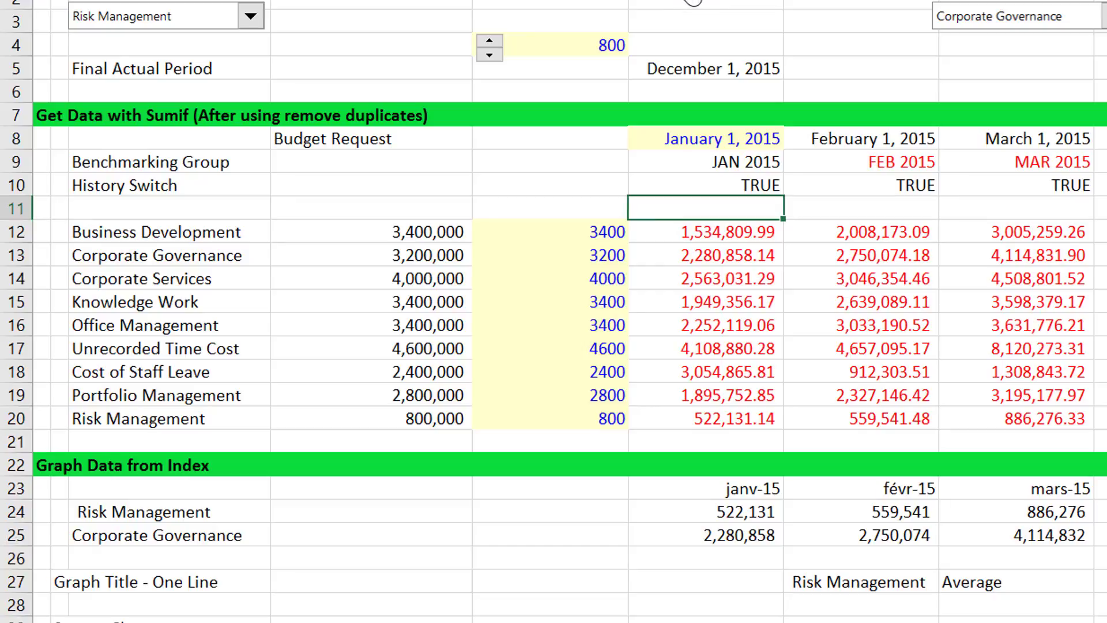
# Change the first graph category from the category list to Cost of Staff Leave.
pyautogui.hotkey('ctrl', 'z')
pyautogui.hotkey('ctrl', 'y')
pyautogui.hotkey('ctrl', 'z')
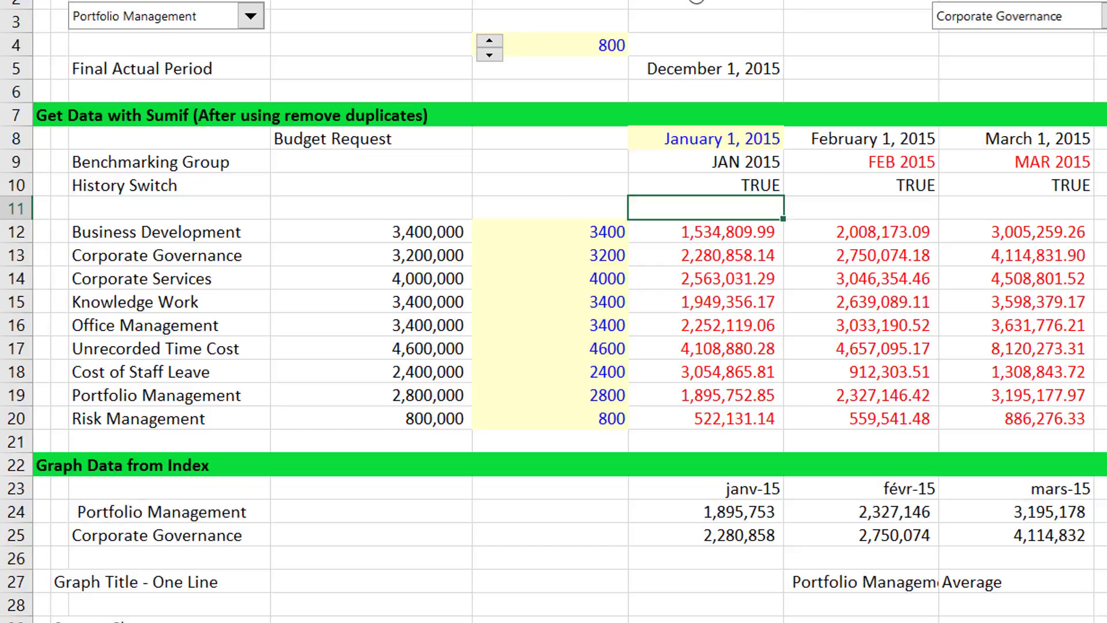
pyautogui.hotkey('ctrl', 'z')
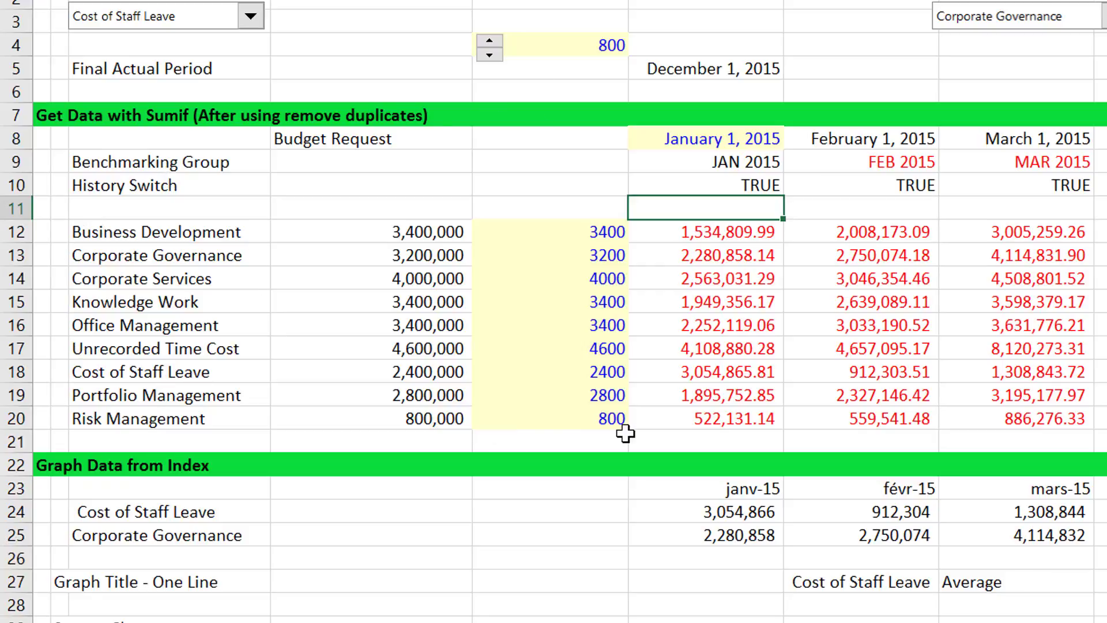
# Insert a blank row above Corporate Governance in the Graph Data from Index block.
pyautogui.press('Down')
pyautogui.press('Down')
pyautogui.press('Down')
pyautogui.press('Down')
pyautogui.press('Down')
pyautogui.press('Down')
pyautogui.press('Down')
pyautogui.press('Down')
pyautogui.press('Down')
pyautogui.press('Down')
pyautogui.press('Down')
pyautogui.press('Down')
pyautogui.press('Down')
pyautogui.press('Down')
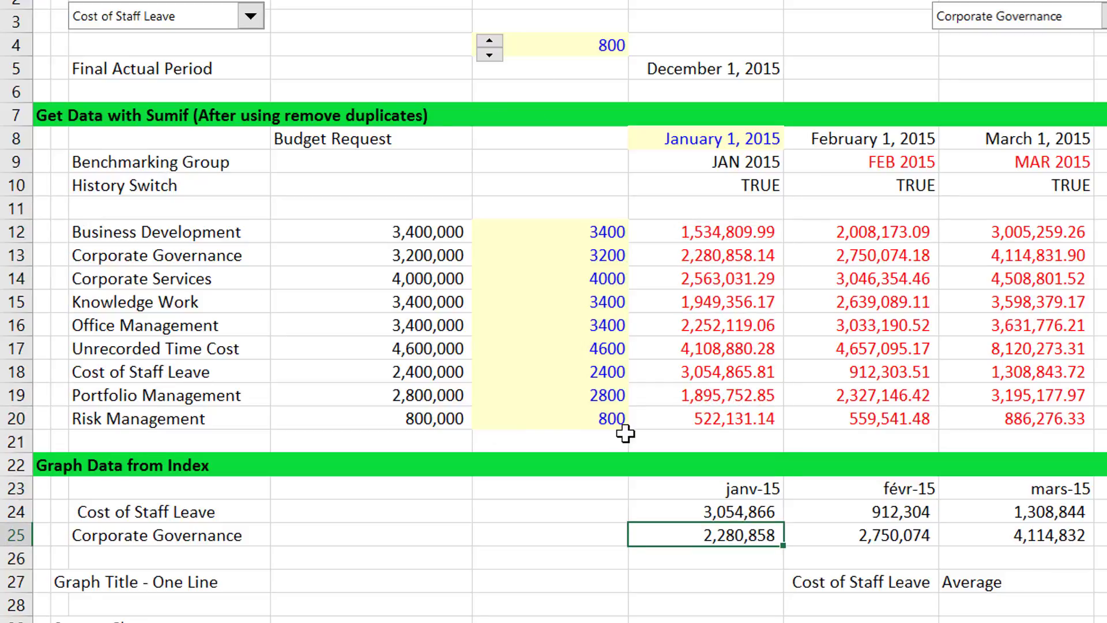
pyautogui.hotkey('shift', 'space')
pyautogui.hotkey('ctrl', '+')
# Apply the General number format to the Cost of Staff Leave label in C24.
pyautogui.press('Up')
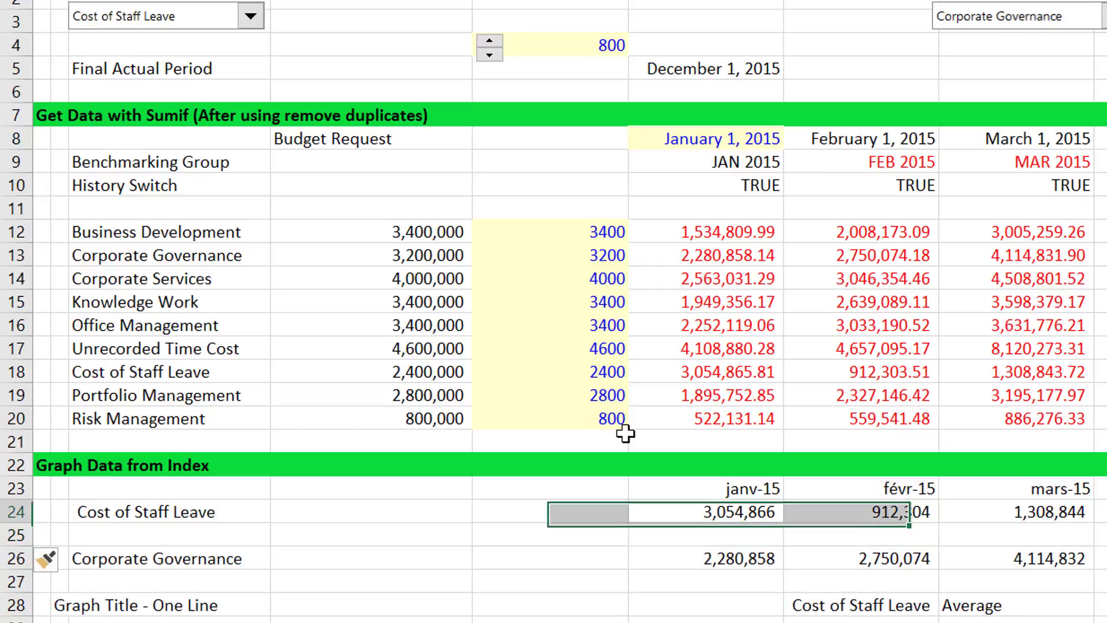
pyautogui.press('Left')
pyautogui.press('Left')
pyautogui.press('Left')
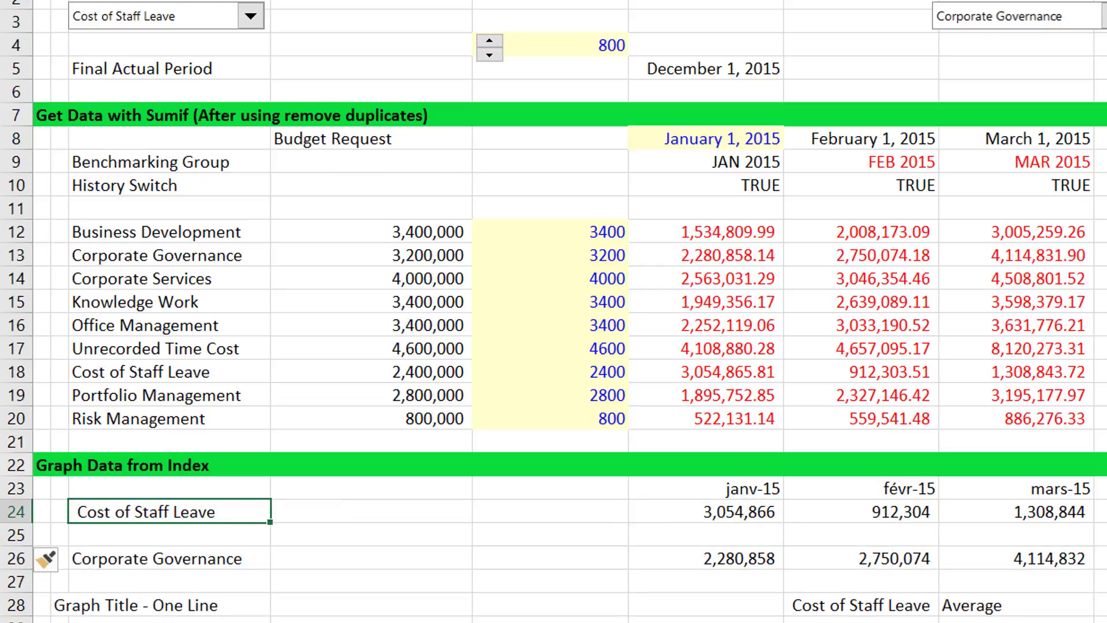
pyautogui.hotkey('ctrl', 'shift', '`')
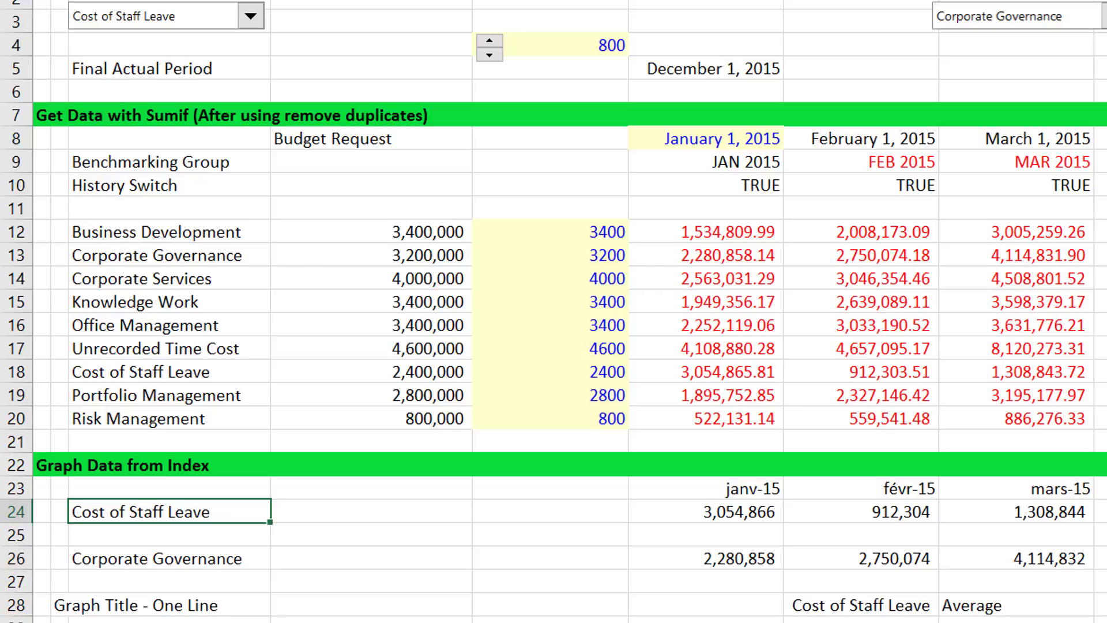
# Put an outline border around row 24 from its category label through its last monthly amount.
pyautogui.hotkey('ctrl', 'shift', 'Right')
pyautogui.hotkey('ctrl', 'shift', 'Right')
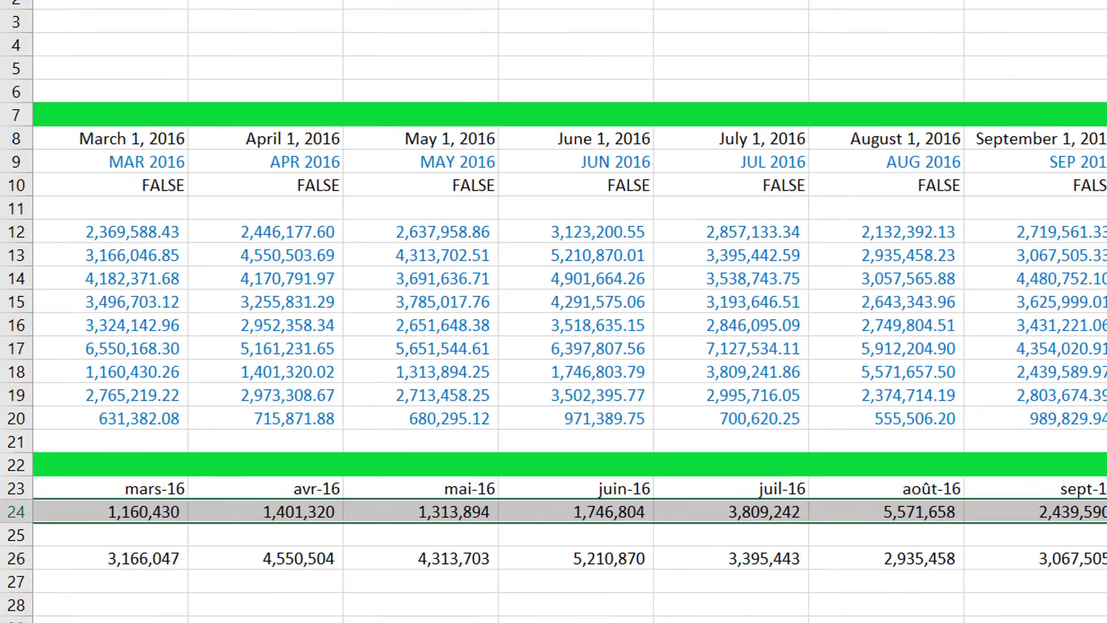
pyautogui.hotkey('ctrl', 'BackSpace')
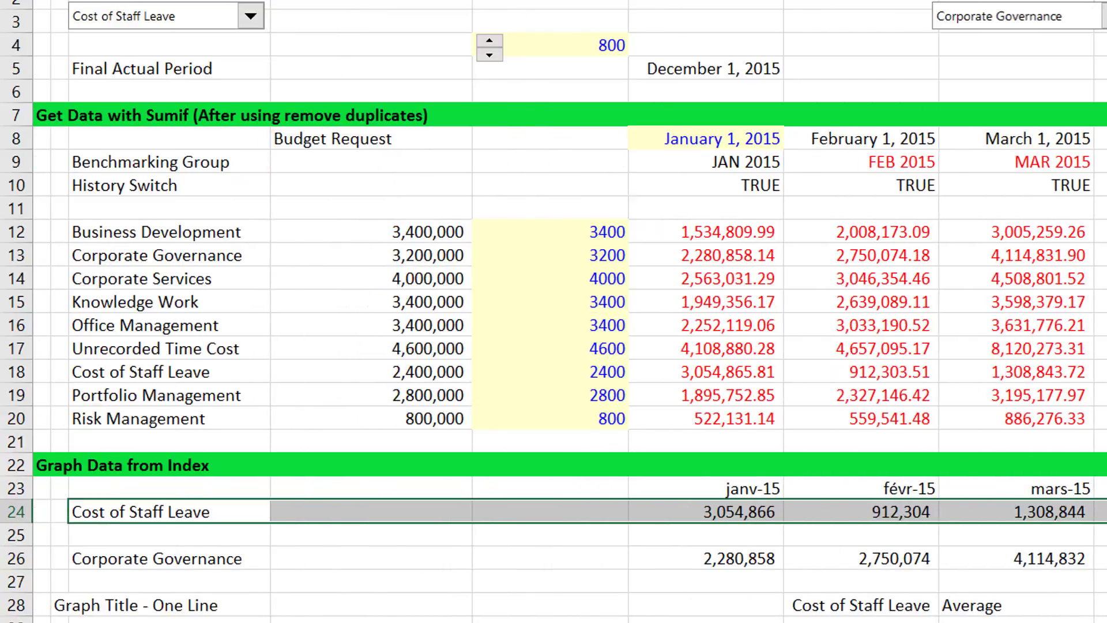
pyautogui.press('Left')
pyautogui.press('Left')
pyautogui.press('Down')
pyautogui.press('Up')
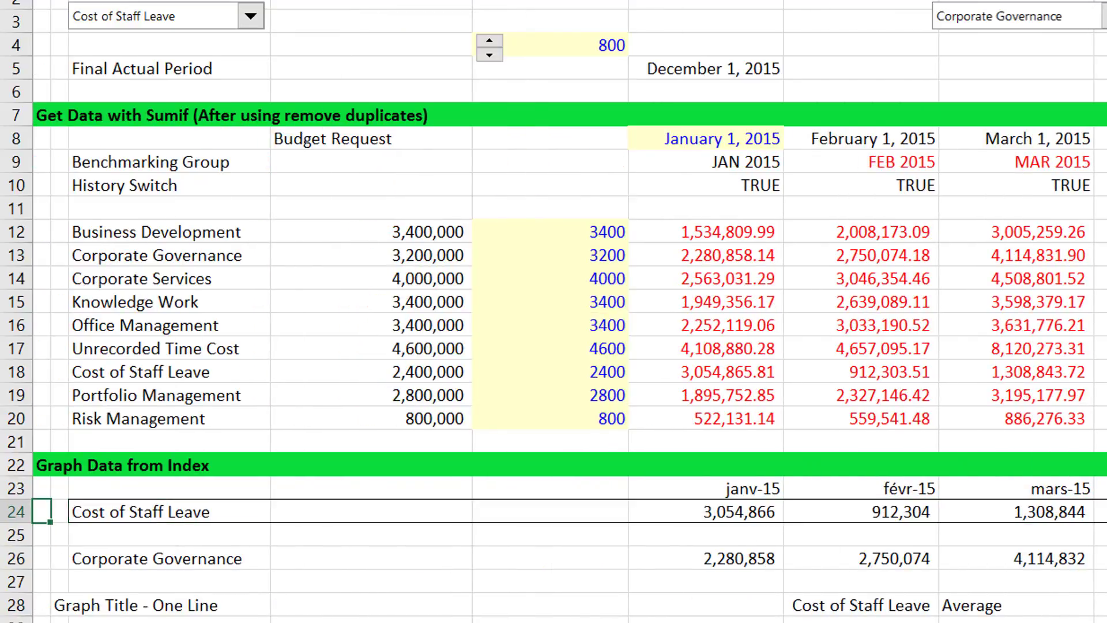
# Switch to the Scatter Plot of Two Actual Series and set its horizontal-axis category to Business Development.
pyautogui.press('Up')
pyautogui.press('Down')
pyautogui.press('Down')
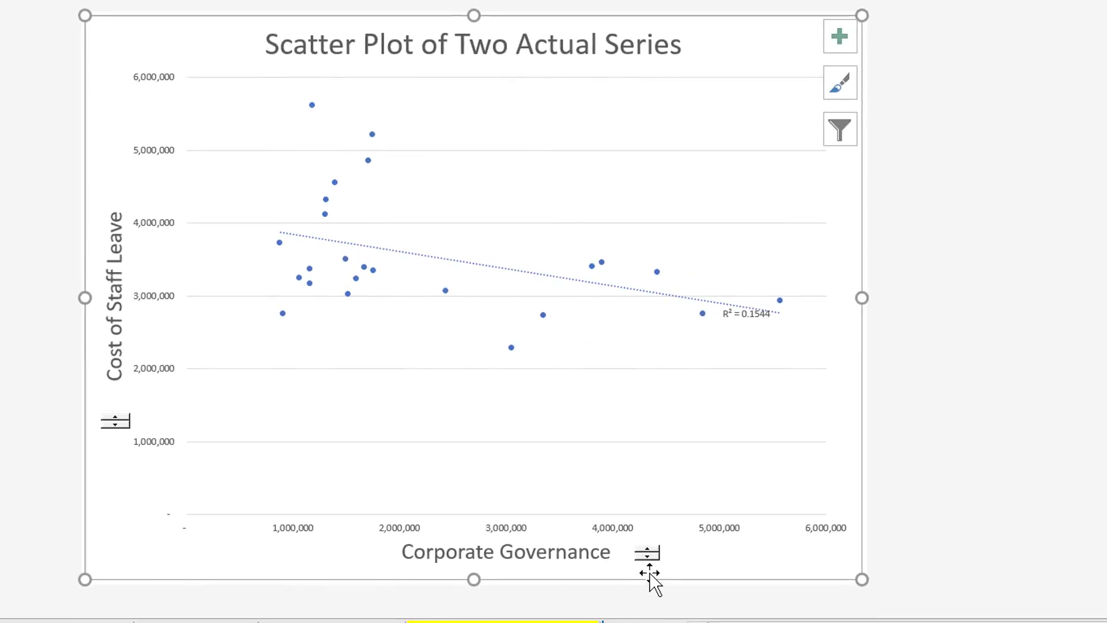
pyautogui.click(647, 557)
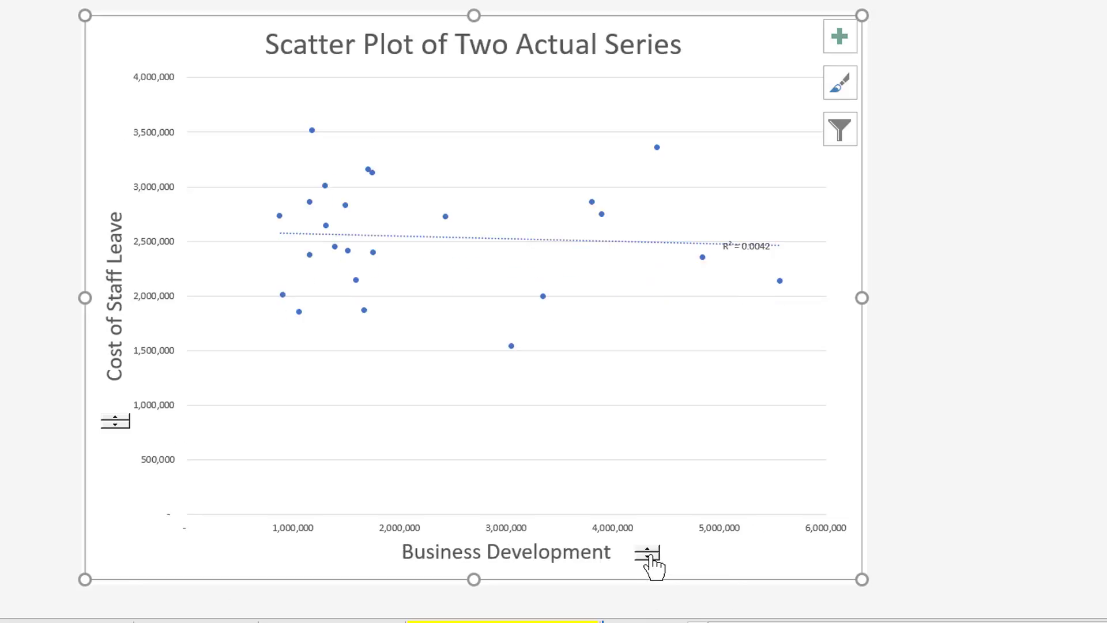
pyautogui.click(648, 556)
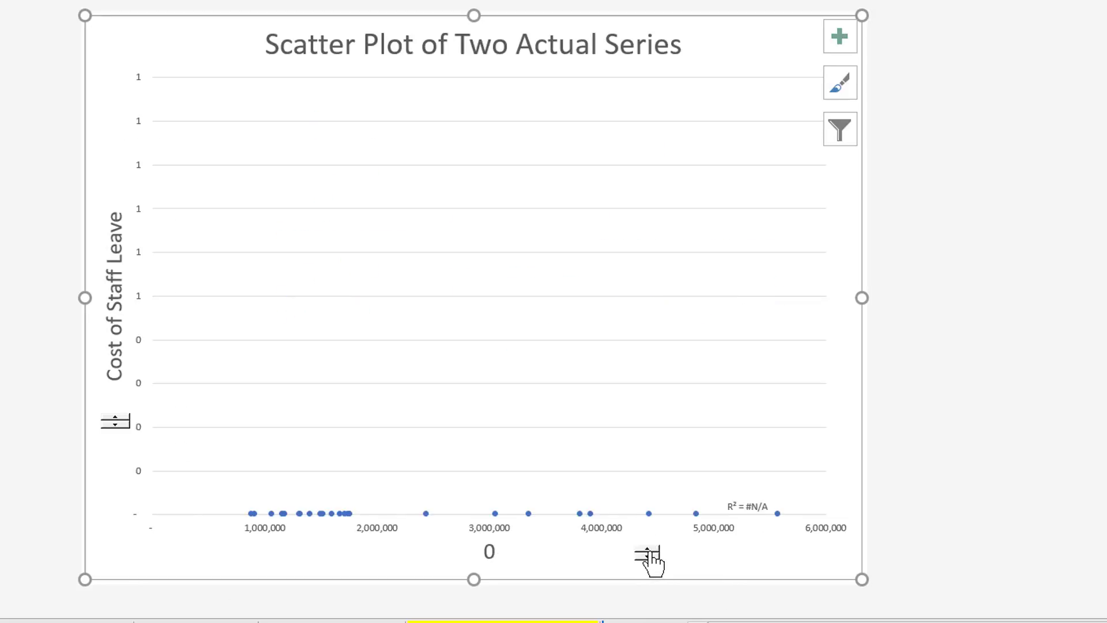
pyautogui.click(648, 552)
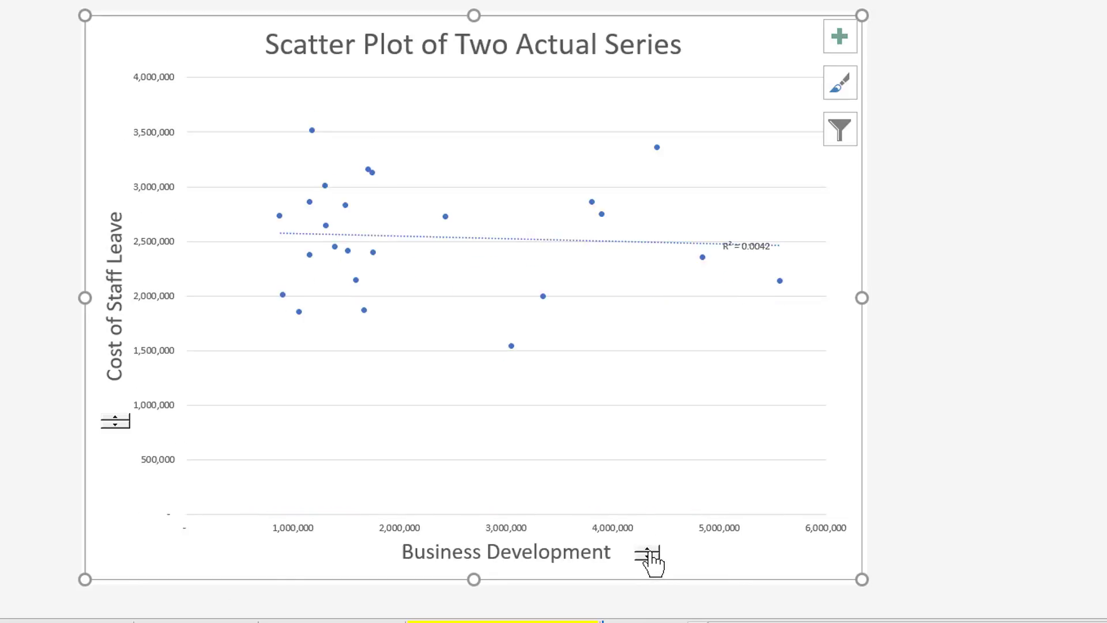
# Set the scatter plot's vertical-axis category to Knowledge Work and its horizontal-axis category to Corporate Governance.
pyautogui.click(113, 425)
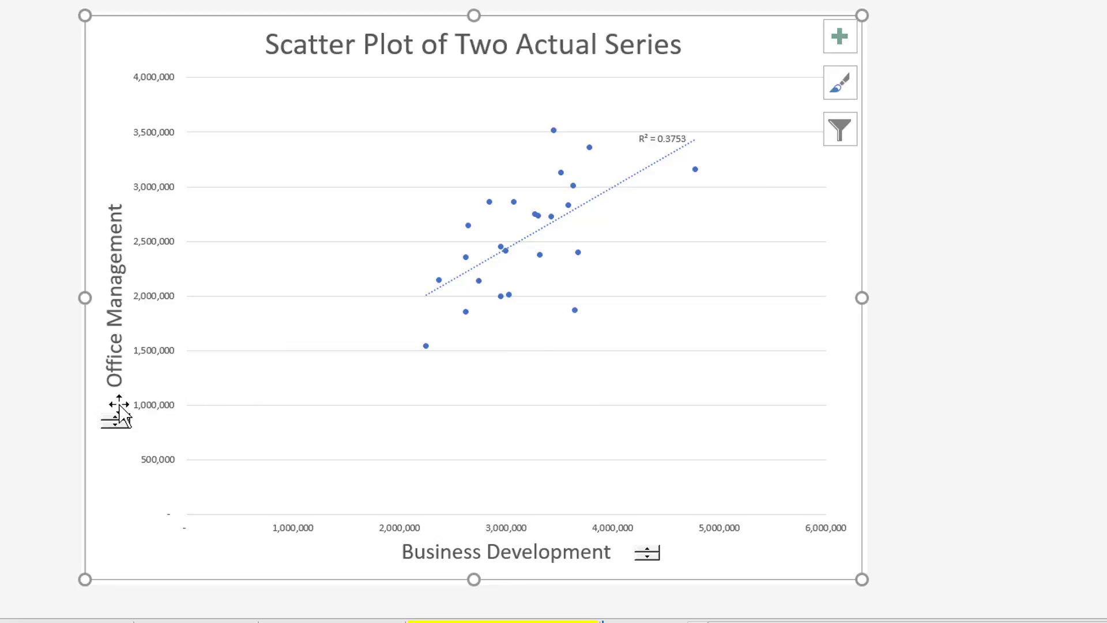
pyautogui.click(128, 422)
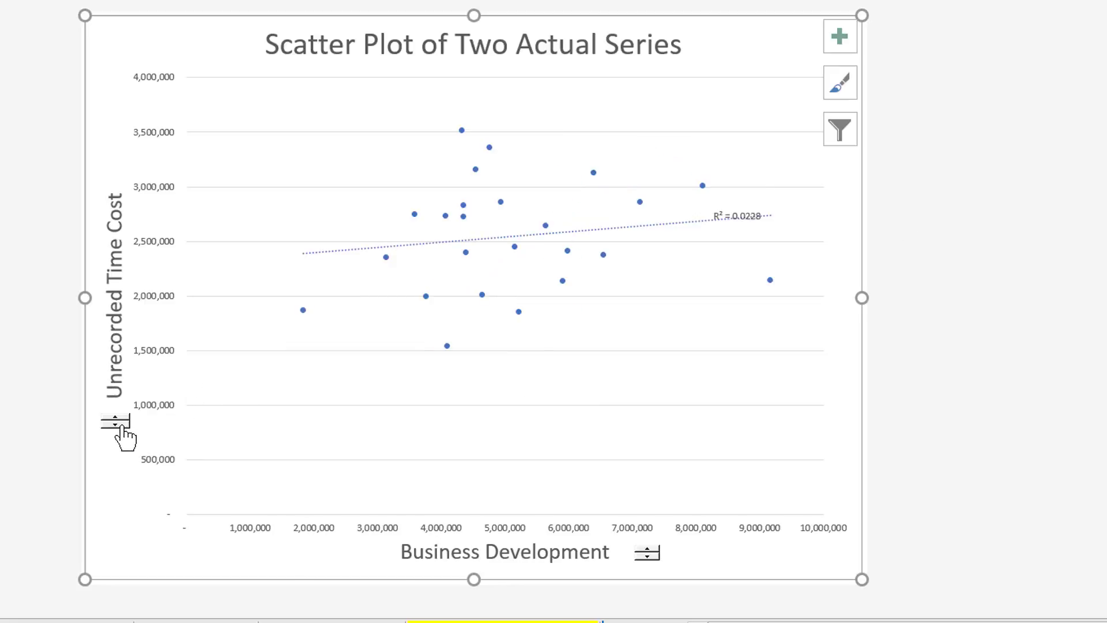
pyautogui.click(123, 426)
pyautogui.click(123, 427)
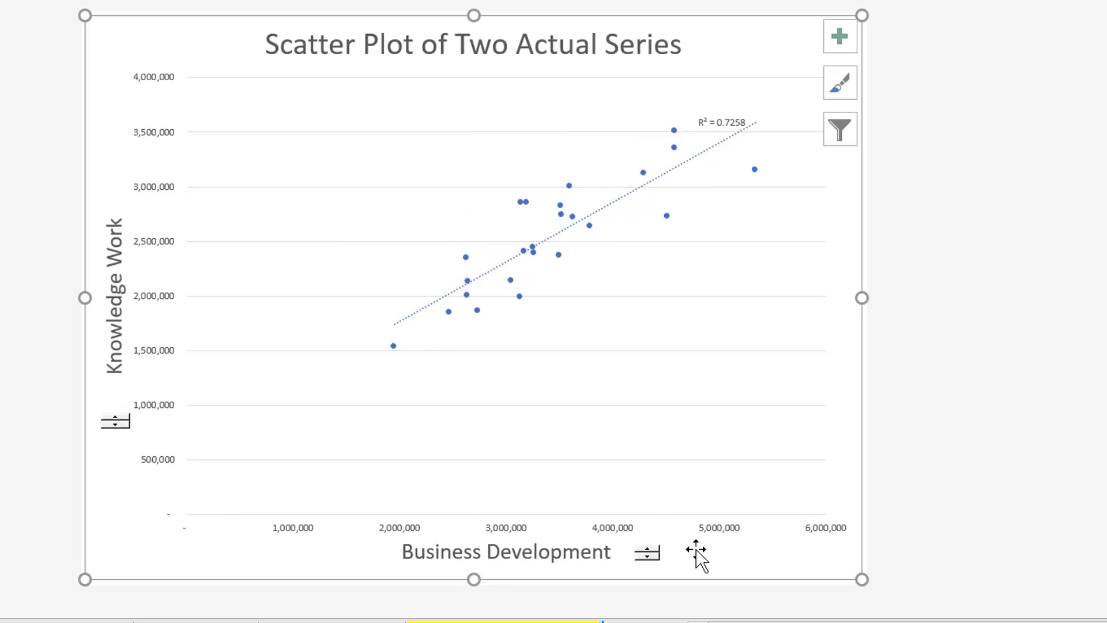
pyautogui.click(647, 552)
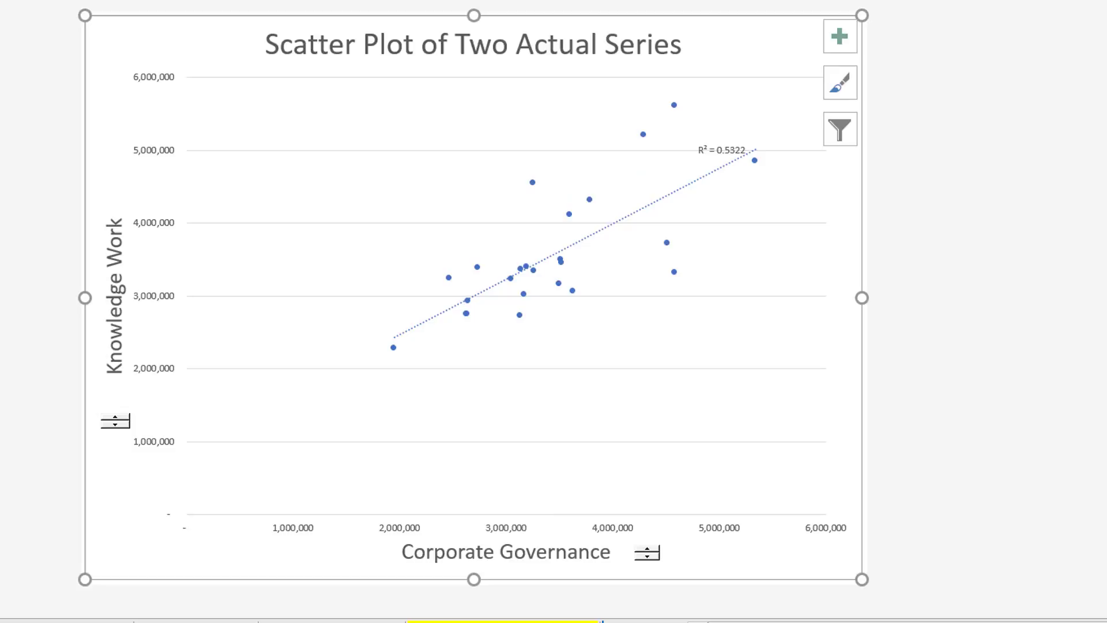
# Return to the data sheet and inspect the INDEX formula behind the category label in C24.
pyautogui.click(231, 621)
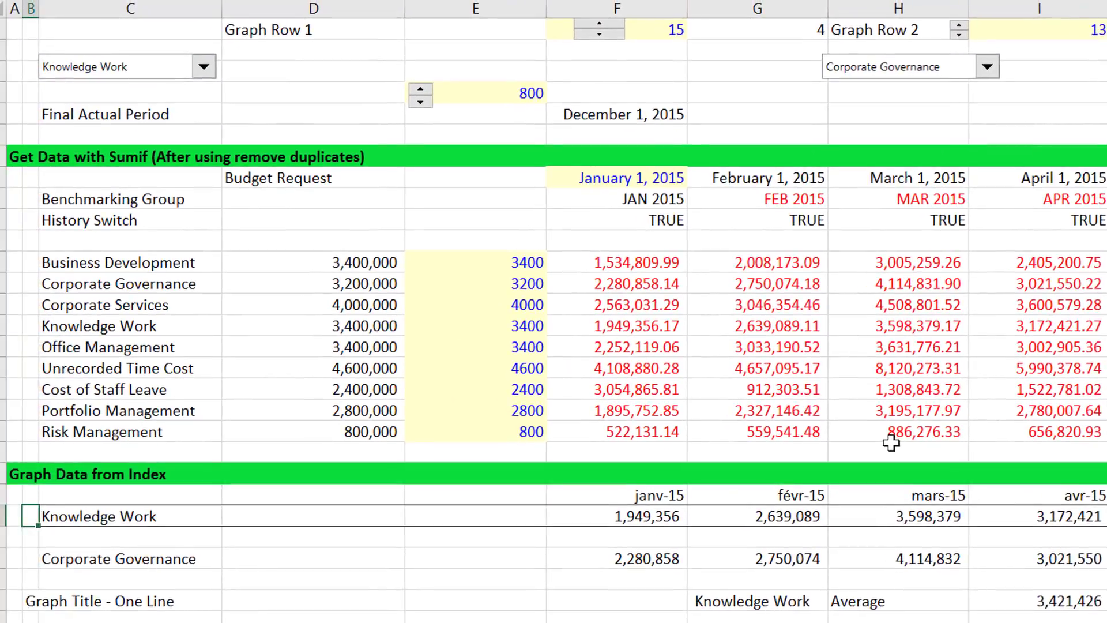
pyautogui.press('Right')
pyautogui.press('Right')
pyautogui.press('Right')
pyautogui.press('Left')
pyautogui.press('Left')
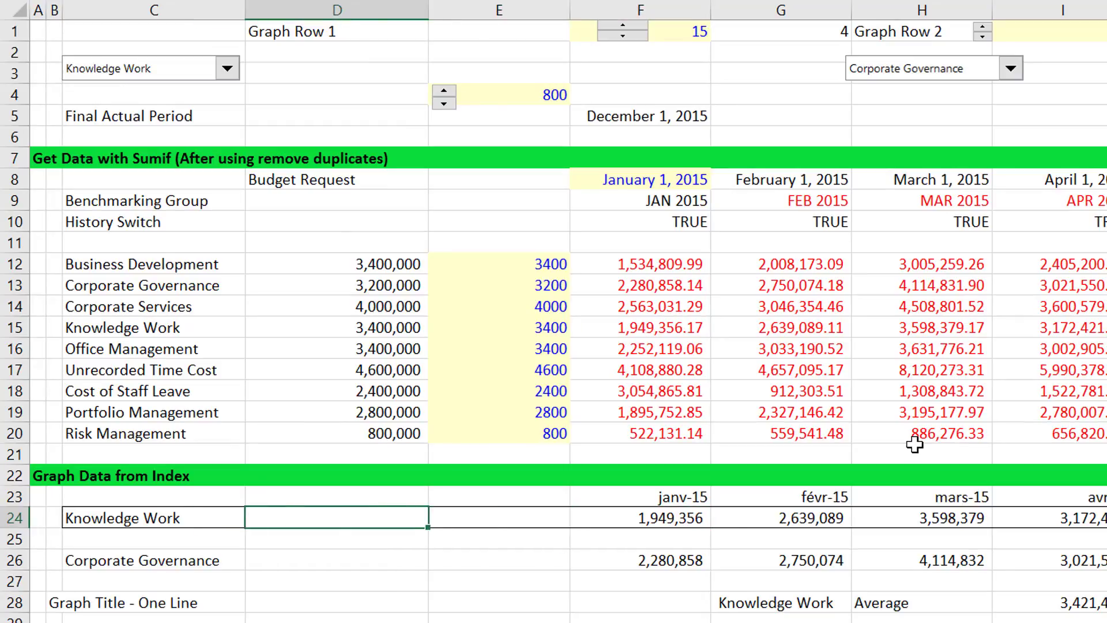
pyautogui.press('Left')
pyautogui.press('Right')
pyautogui.press('Left')
pyautogui.press('F2')
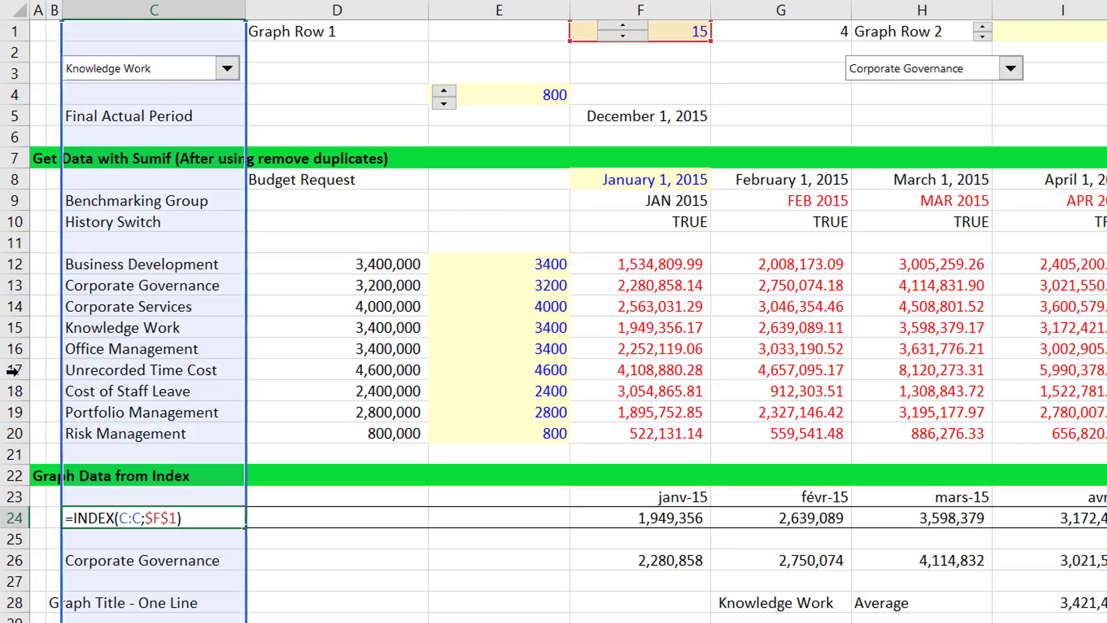
pyautogui.press('Return')
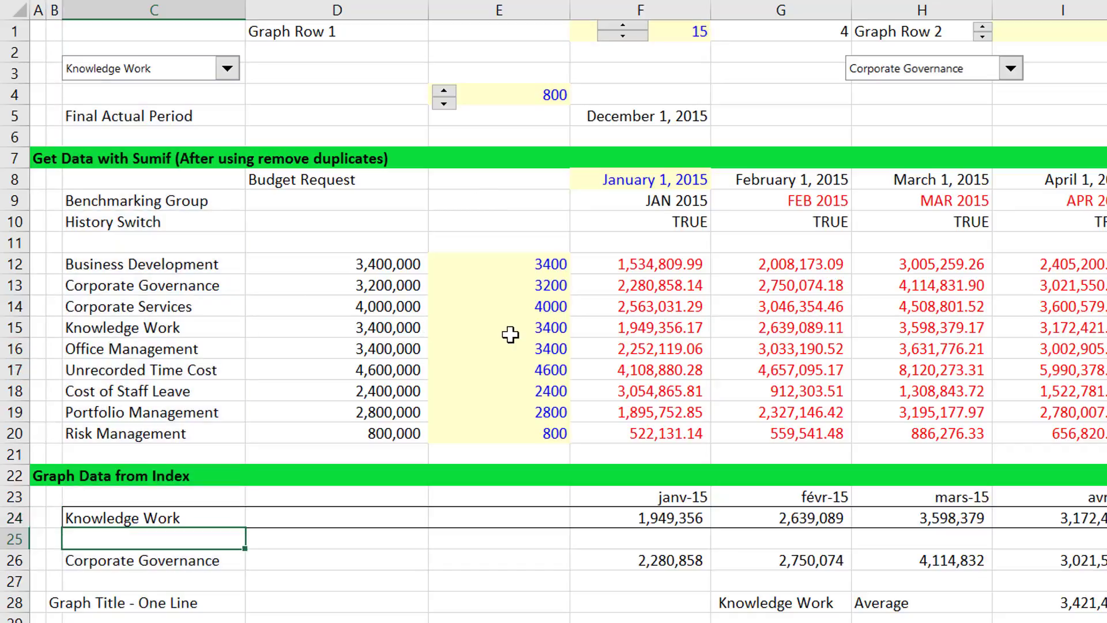
pyautogui.press('Up')
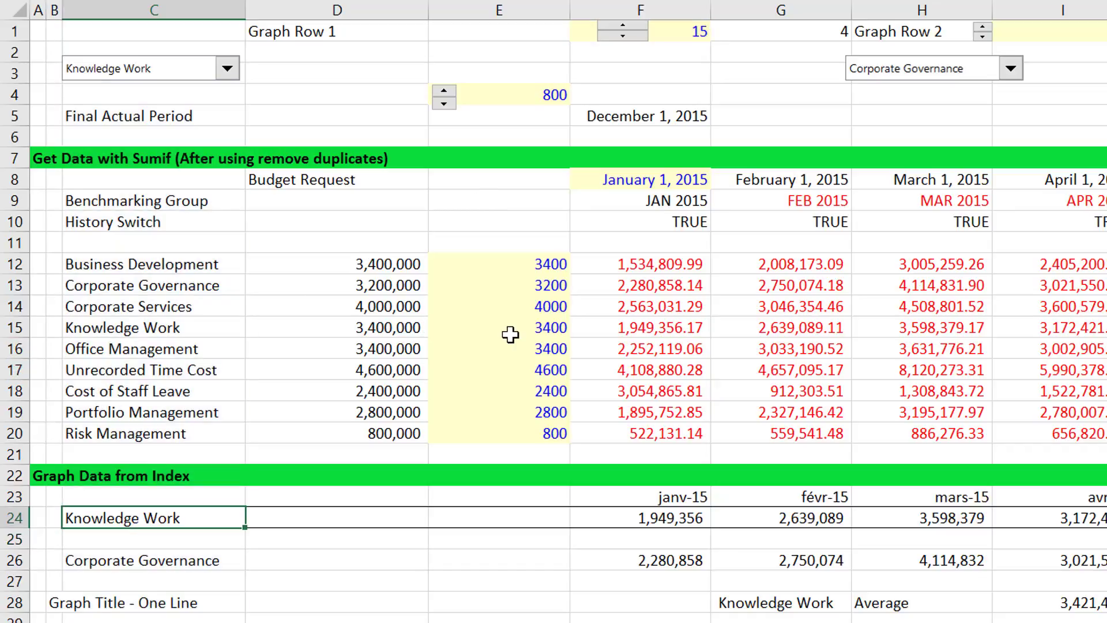
# Set Graph Row 1 to 16 for Office Management and review its row 24 amounts through the 2016 months.
pyautogui.click(624, 29)
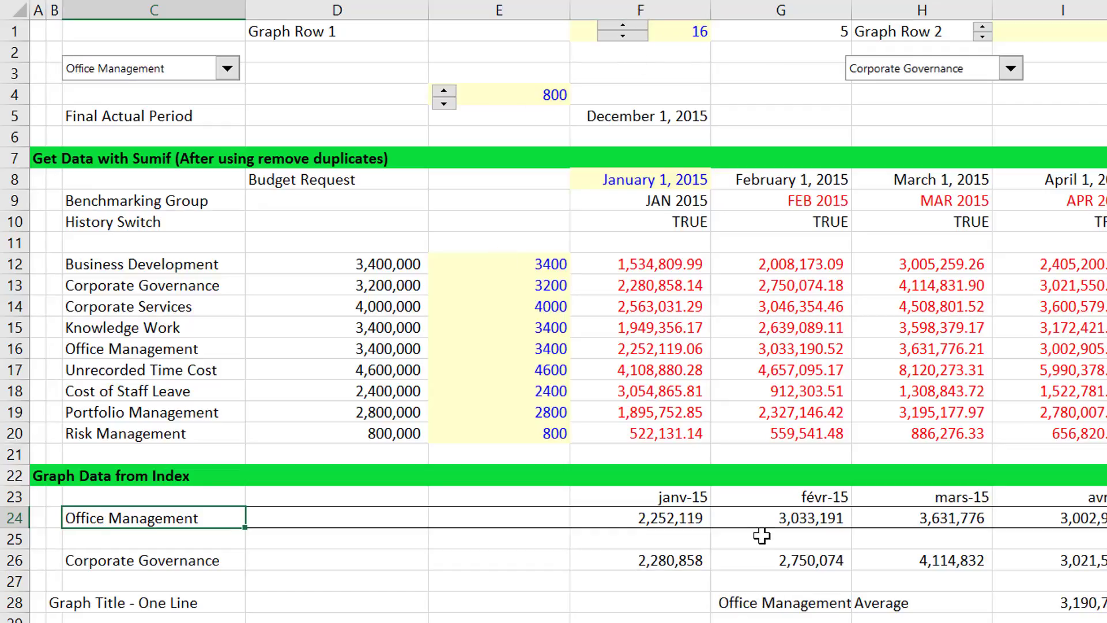
pyautogui.press('Right')
pyautogui.press('Right')
pyautogui.press('Right')
pyautogui.press('Right')
pyautogui.press('Right')
pyautogui.press('Right')
pyautogui.press('Right')
pyautogui.press('Right')
pyautogui.press('Right')
pyautogui.press('Right')
pyautogui.press('Right')
pyautogui.press('Right')
pyautogui.press('Right')
pyautogui.press('Right')
pyautogui.press('Right')
pyautogui.press('Right')
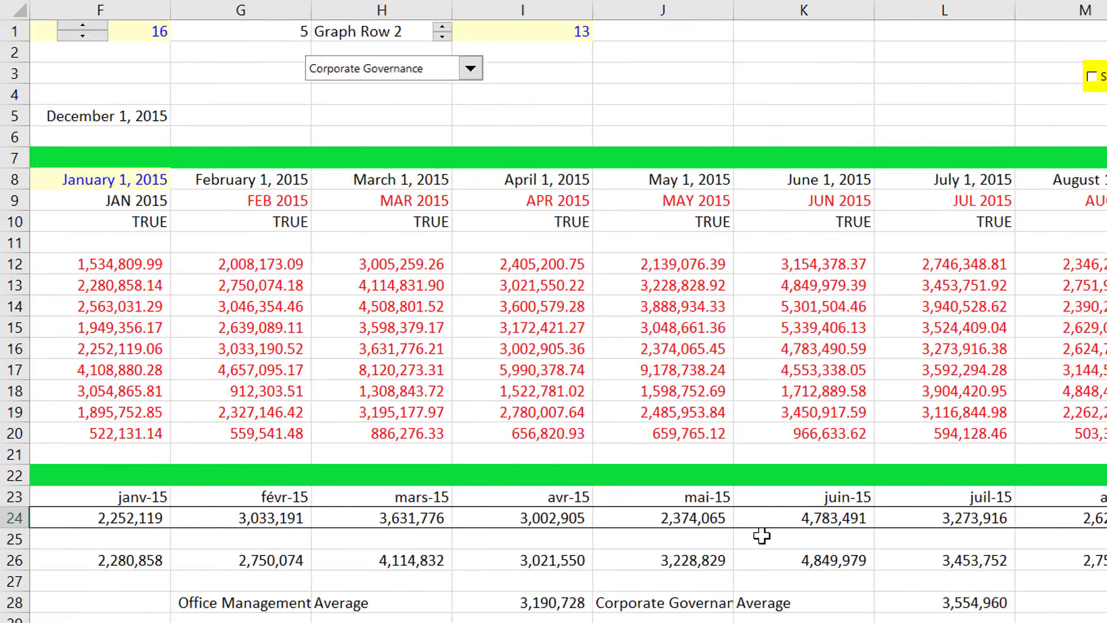
pyautogui.press('Right')
pyautogui.press('Right')
pyautogui.press('Right')
pyautogui.press('Right')
pyautogui.press('Right')
pyautogui.press('Right')
pyautogui.press('Right')
pyautogui.press('Right')
# Review the Office Management amounts in row 24 backwards to the start of the row.
pyautogui.press('Left')
pyautogui.press('Left')
pyautogui.press('Left')
pyautogui.press('Left')
pyautogui.press('Left')
pyautogui.press('Left')
pyautogui.press('Left')
pyautogui.press('Left')
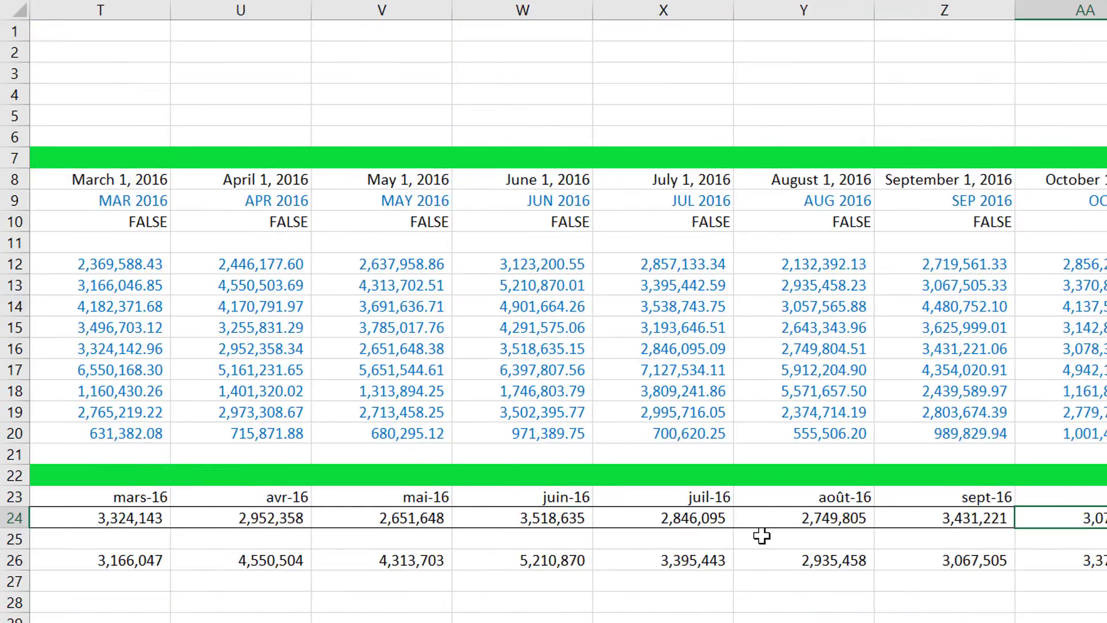
pyautogui.press('Left')
pyautogui.press('Left')
pyautogui.press('Left')
pyautogui.press('Left')
pyautogui.press('Left')
pyautogui.press('Left')
pyautogui.press('Left')
pyautogui.press('Left')
pyautogui.press('Left')
pyautogui.press('Left')
pyautogui.press('Left')
pyautogui.press('Left')
pyautogui.press('Left')
pyautogui.press('Left')
pyautogui.press('Left')
pyautogui.press('Left')
pyautogui.press('Left')
pyautogui.press('Left')
pyautogui.press('Left')
pyautogui.press('Left')
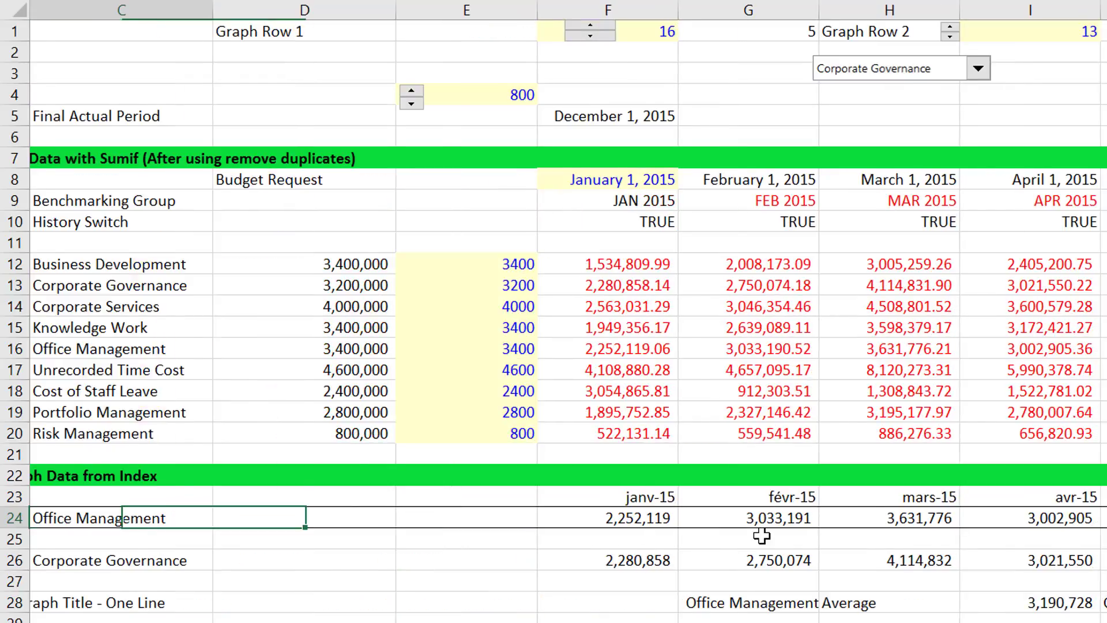
pyautogui.press('Right')
pyautogui.press('Right')
pyautogui.press('Right')
pyautogui.press('Left')
pyautogui.press('Left')
pyautogui.press('Left')
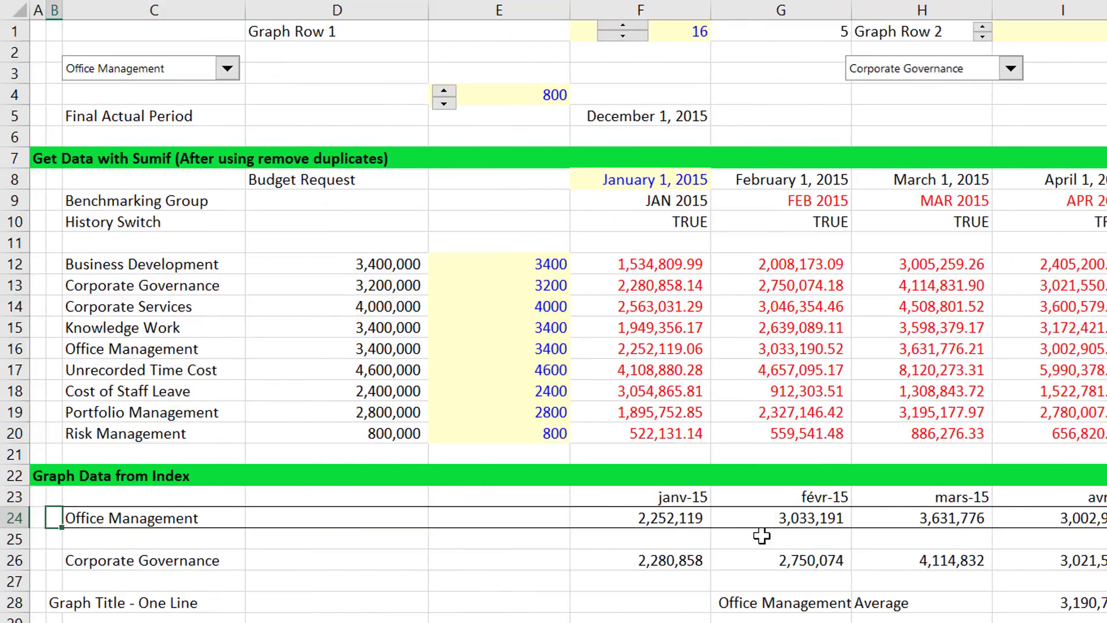
# Examine the Scatter Chart rows and the Data for Graph on History and Projection block below.
pyautogui.press('Down')
pyautogui.press('Down')
pyautogui.press('Down')
pyautogui.press('Down')
pyautogui.press('Down')
pyautogui.press('Down')
pyautogui.press('Down')
pyautogui.press('Down')
pyautogui.press('Down')
pyautogui.press('Down')
pyautogui.press('Down')
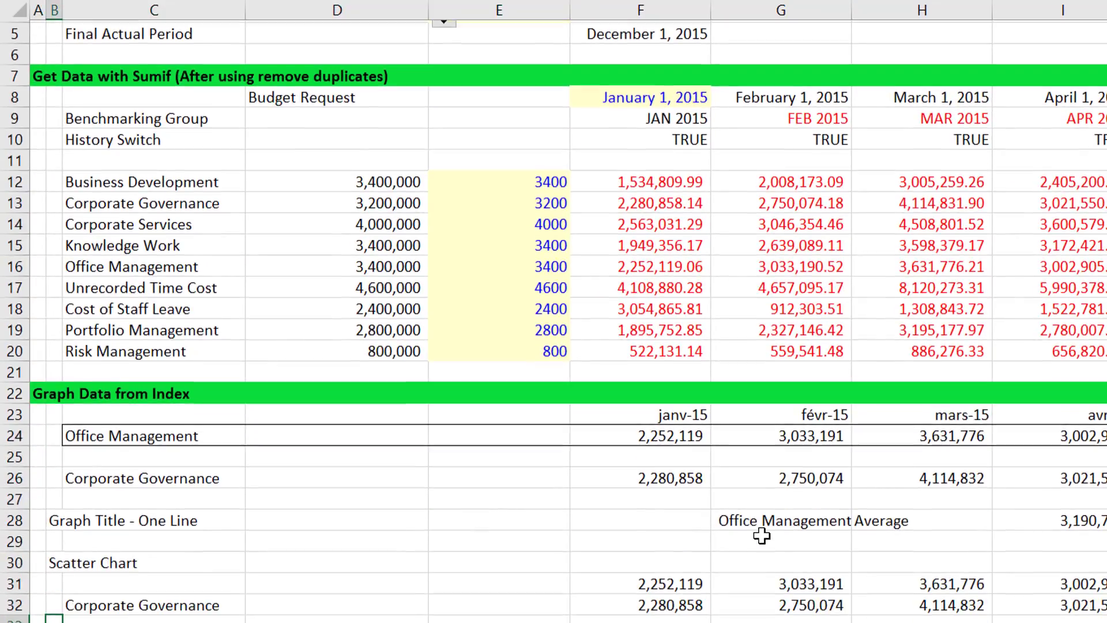
pyautogui.press('Down')
pyautogui.press('Down')
pyautogui.press('Down')
pyautogui.press('Down')
pyautogui.press('Down')
pyautogui.press('Down')
pyautogui.press('Down')
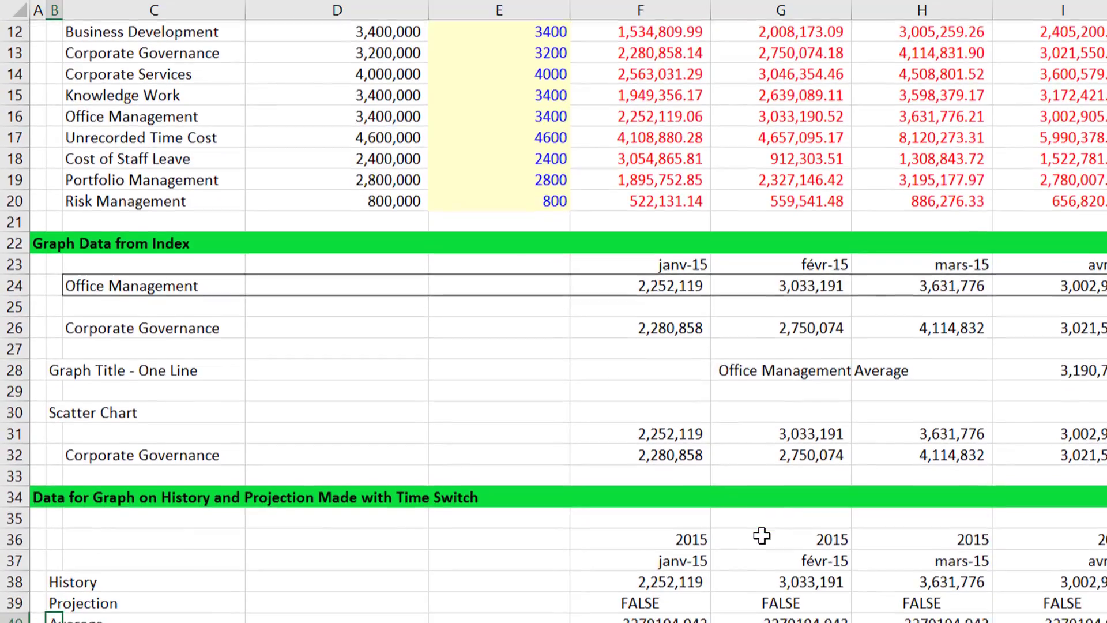
pyautogui.press('Up')
pyautogui.press('Up')
pyautogui.press('Up')
pyautogui.press('Up')
pyautogui.press('Up')
pyautogui.press('Up')
pyautogui.press('Up')
pyautogui.press('Up')
pyautogui.press('Up')
pyautogui.press('Up')
pyautogui.press('Up')
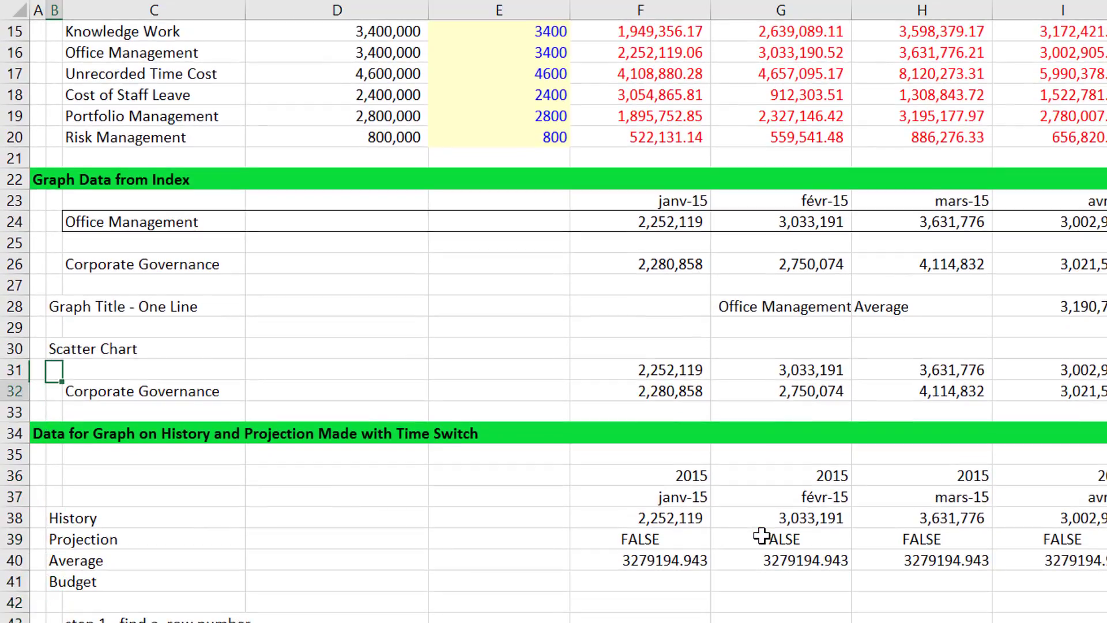
# Change the History label in B38 of the history and projection block to "2015 History".
pyautogui.press('Down')
pyautogui.press('Down')
pyautogui.press('Down')
pyautogui.press('Down')
pyautogui.press('Down')
pyautogui.press('Down')
pyautogui.press('Down')
pyautogui.press('Down')
pyautogui.press('Up')
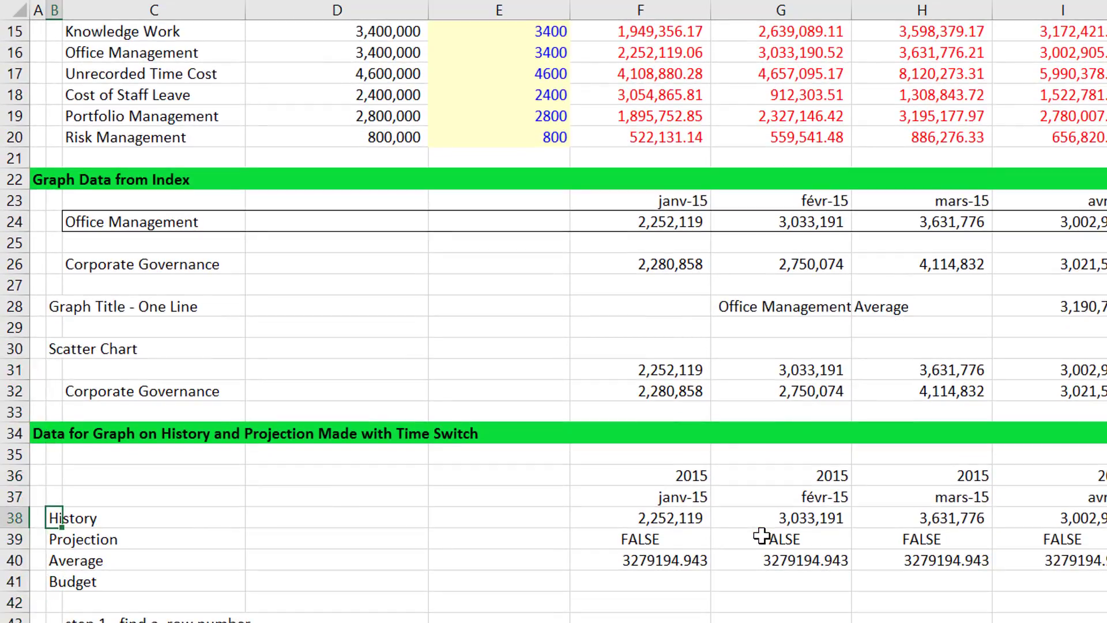
pyautogui.write('2015 ')
pyautogui.write('His')
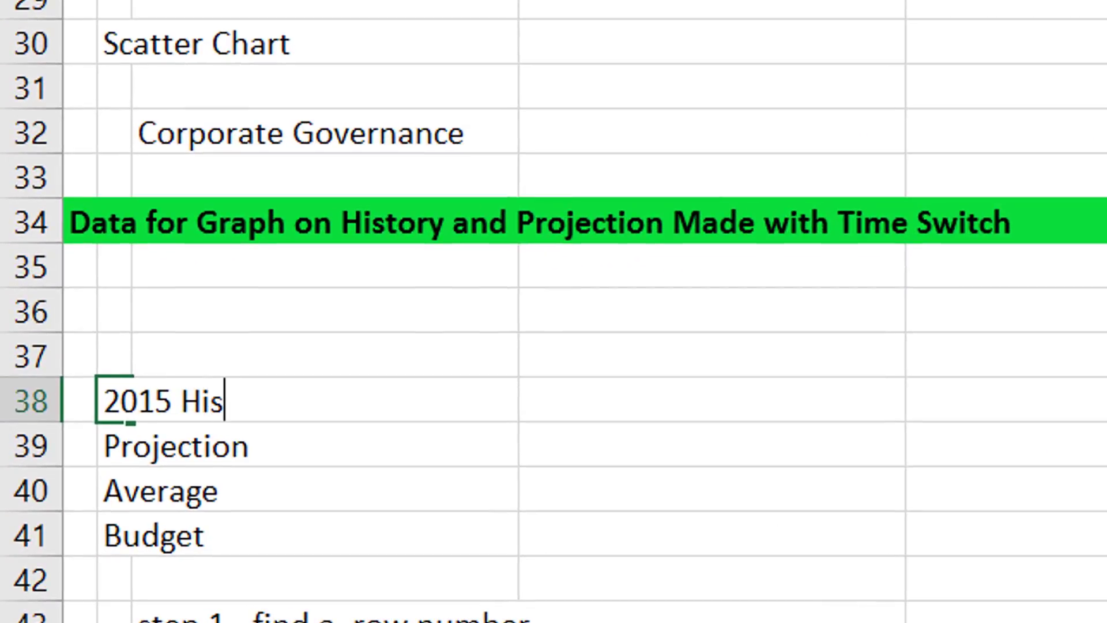
pyautogui.write('tory')
pyautogui.press('Return')
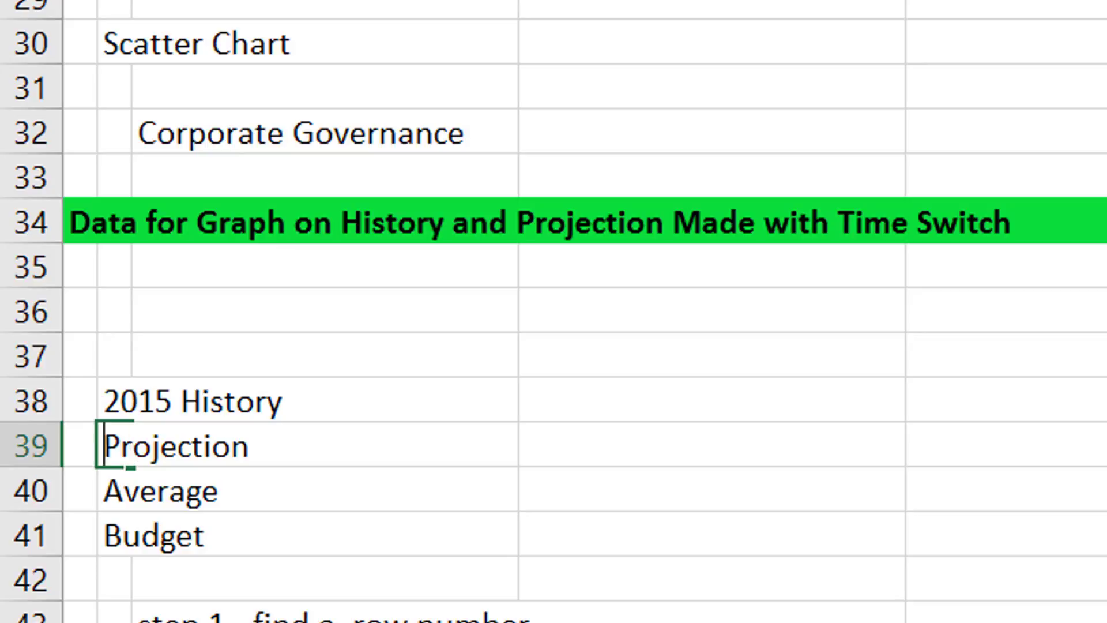
# Replace the Projection label in B39 with "2016 History".
pyautogui.write('2016')
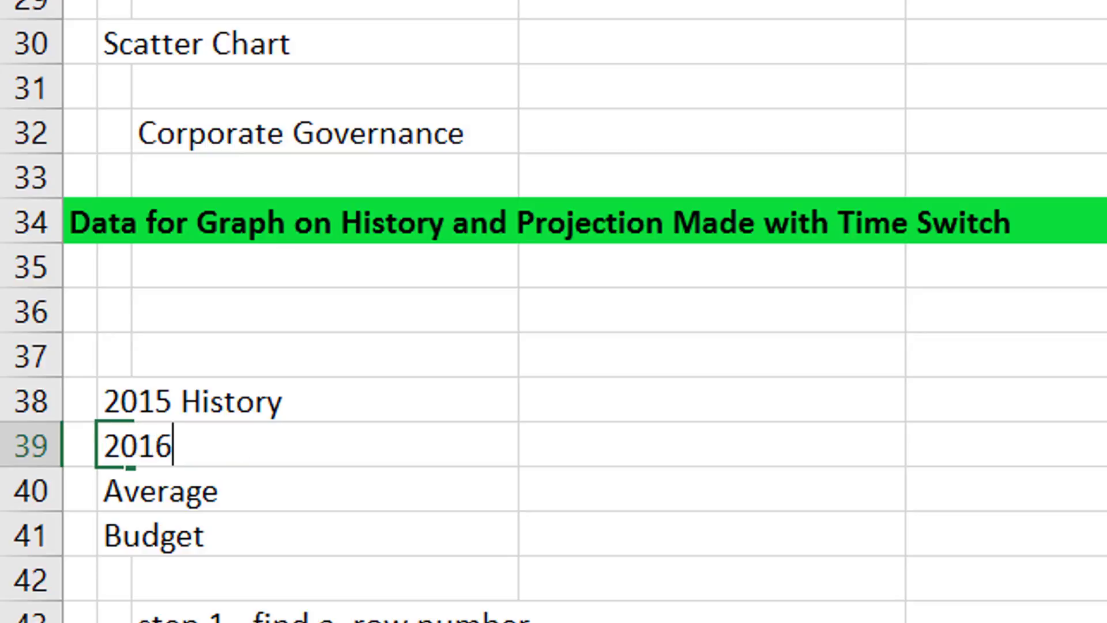
pyautogui.write(' History')
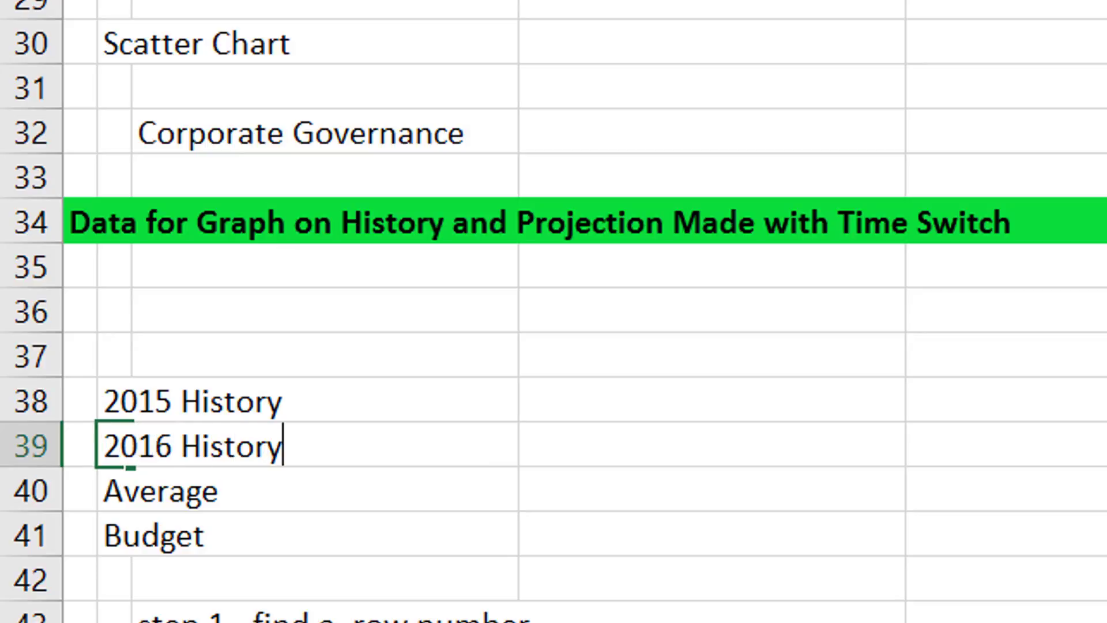
pyautogui.press('Return')
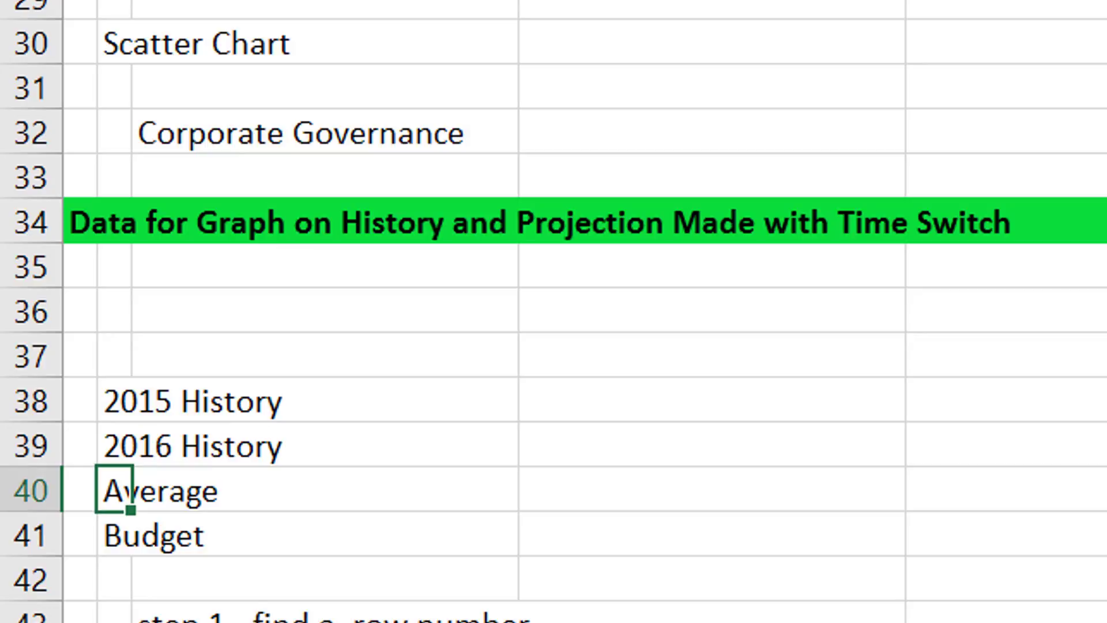
# Insert "Month by Month" into the B38 label so it reads "2015 Month by Month History".
pyautogui.press('Up')
pyautogui.press('Up')
pyautogui.press('F2')
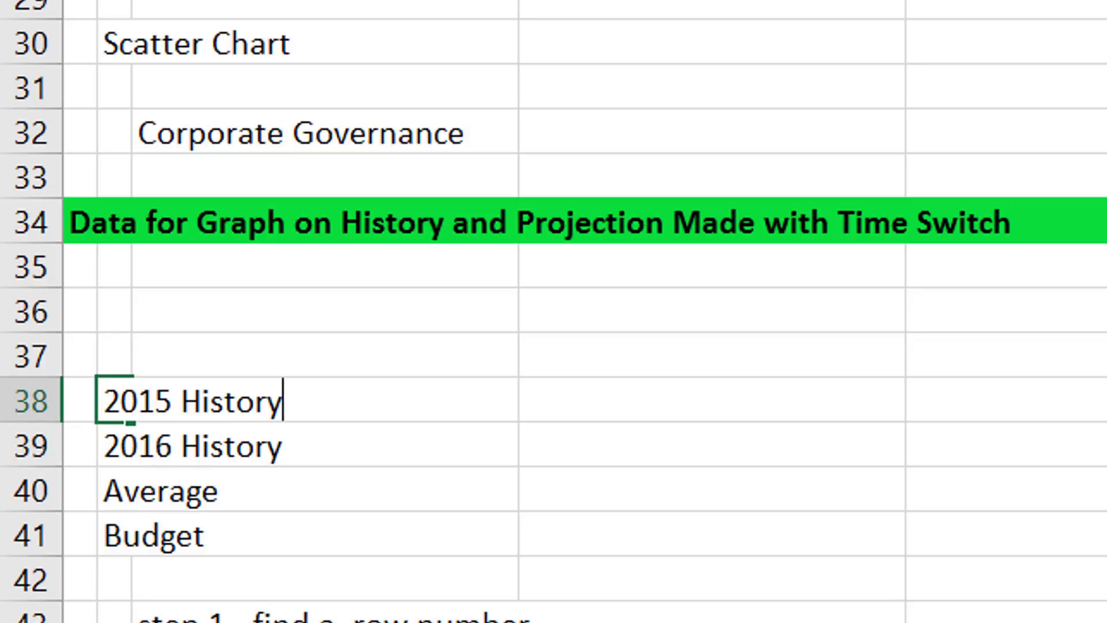
pyautogui.press('Left')
pyautogui.press('Left')
pyautogui.press('Left')
pyautogui.press('Left')
pyautogui.press('Left')
pyautogui.press('Left')
pyautogui.press('Left')
pyautogui.write('Month b')
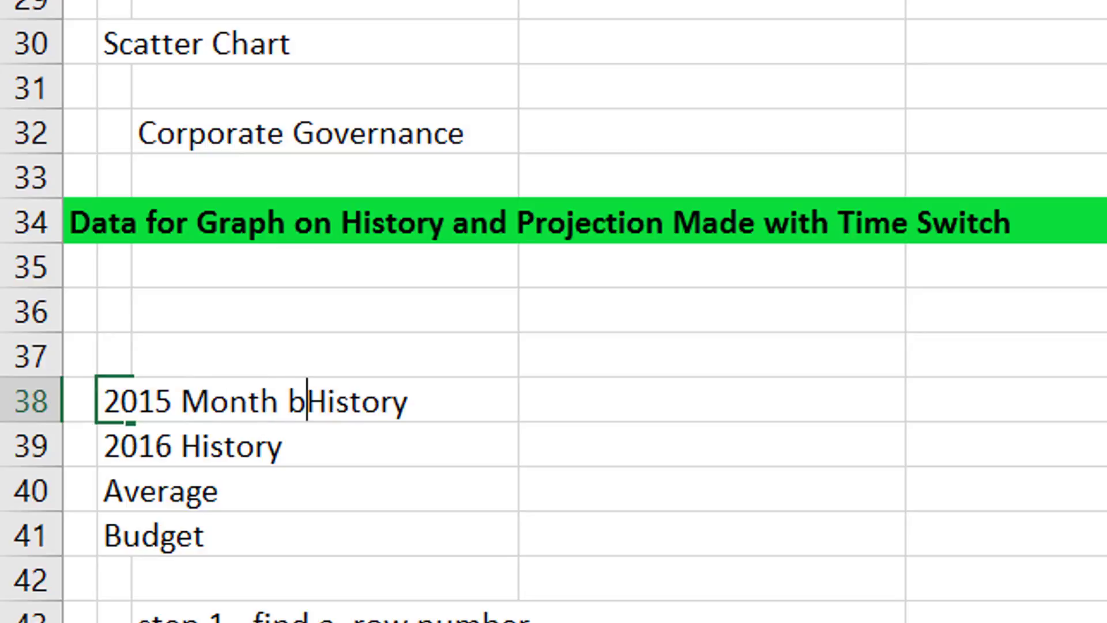
pyautogui.write('y Month')
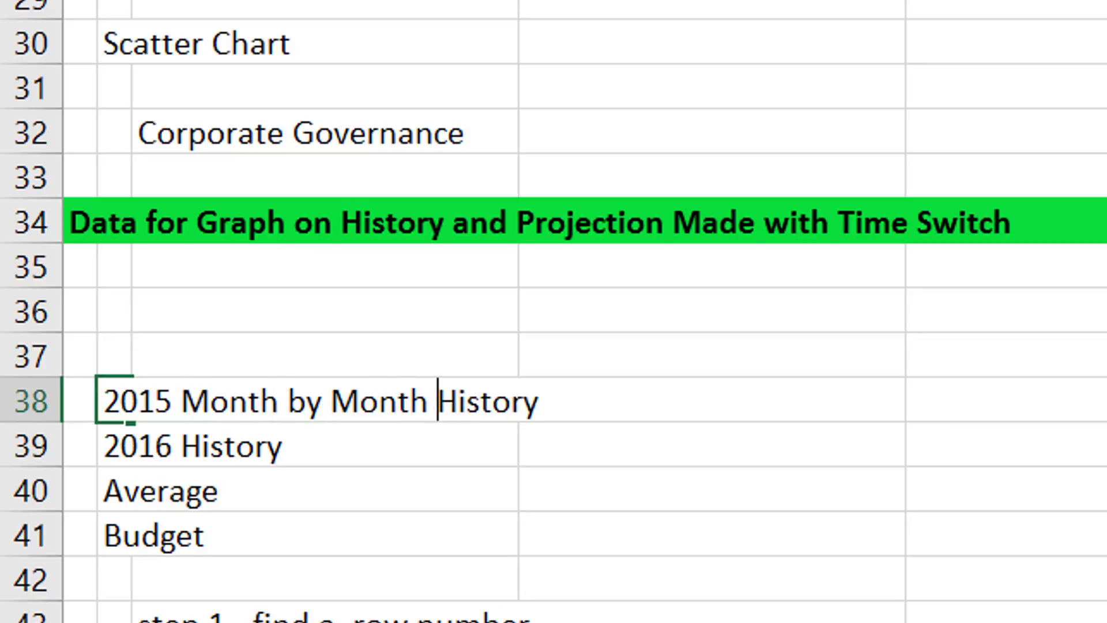
pyautogui.press('Return')
pyautogui.press('F2')
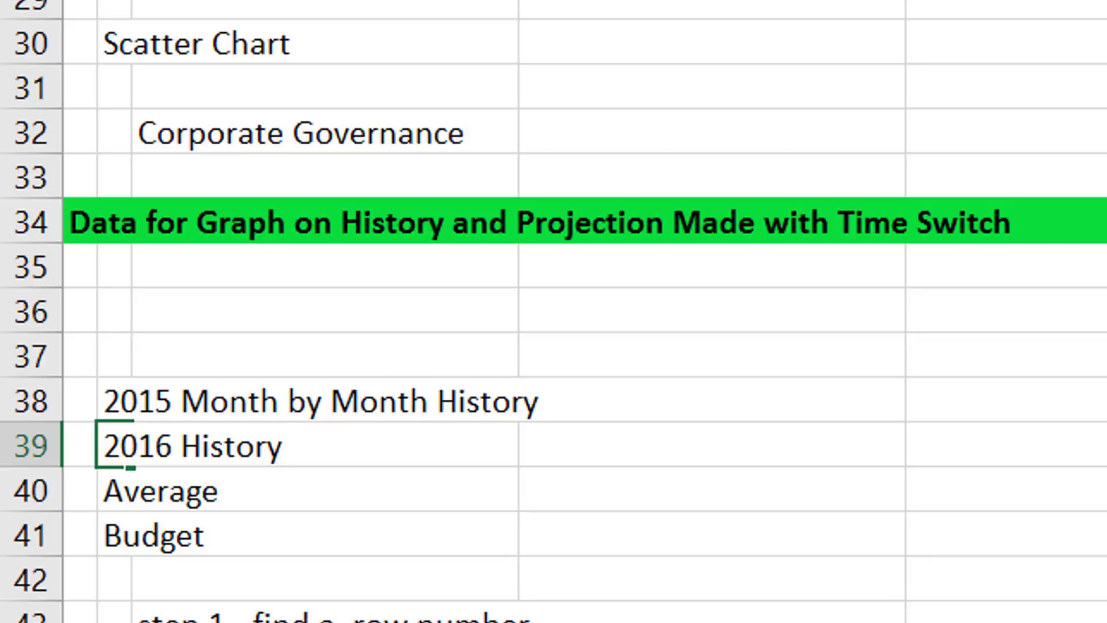
pyautogui.press('Return')
pyautogui.press('Up')
pyautogui.press('F2')
pyautogui.press('Return')
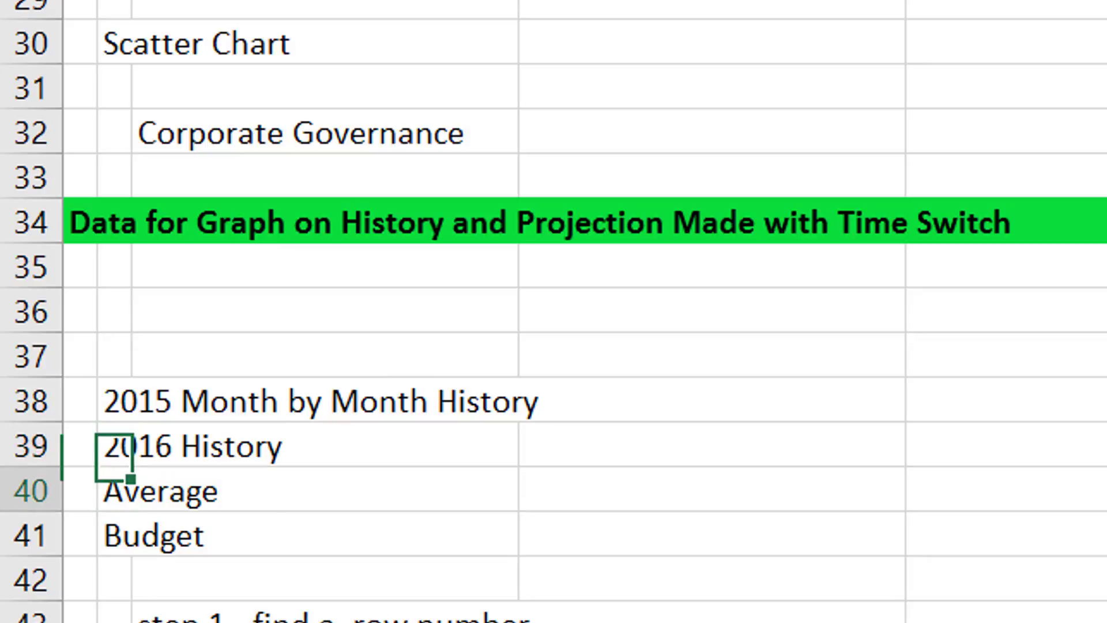
# Remove the word History from the end of the B38 label, leaving "2015 Month by Month".
pyautogui.press('Up')
pyautogui.press('Up')
pyautogui.press('F2')
pyautogui.press('BackSpace')
pyautogui.press('BackSpace')
pyautogui.press('BackSpace')
pyautogui.press('BackSpace')
pyautogui.press('BackSpace')
pyautogui.press('BackSpace')
pyautogui.press('BackSpace')
pyautogui.press('BackSpace')
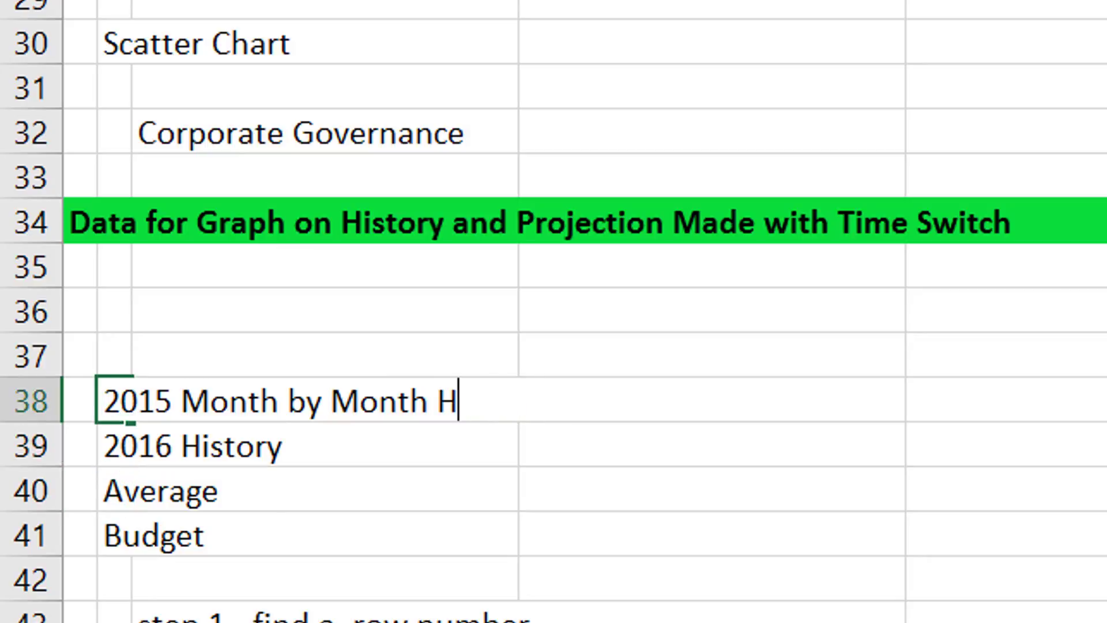
pyautogui.press('Return')
# Change the B39 label to "2016 Month by Month".
pyautogui.press('F2')
pyautogui.press('Left')
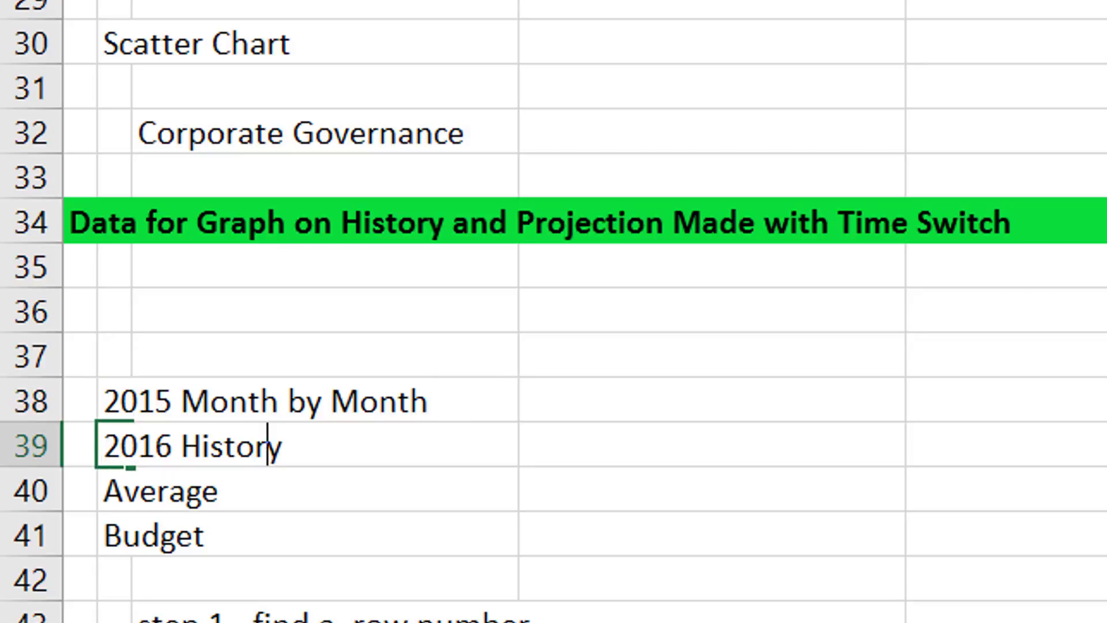
pyautogui.press('Right')
pyautogui.press('BackSpace')
pyautogui.press('BackSpace')
pyautogui.press('BackSpace')
pyautogui.press('BackSpace')
pyautogui.press('BackSpace')
pyautogui.press('BackSpace')
pyautogui.press('BackSpace')
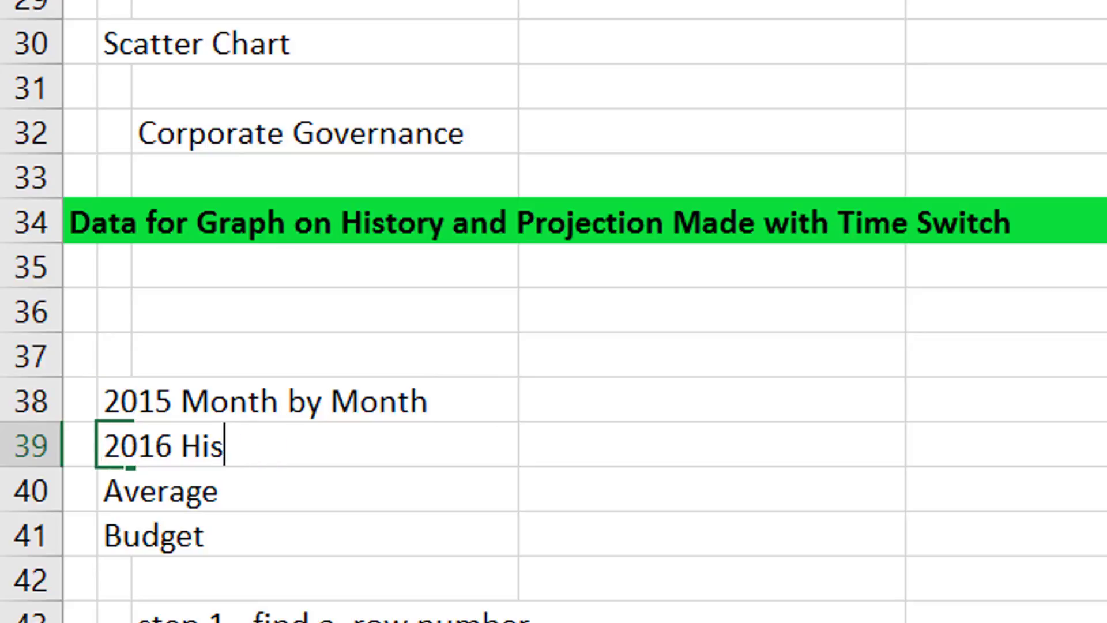
pyautogui.write('Mont')
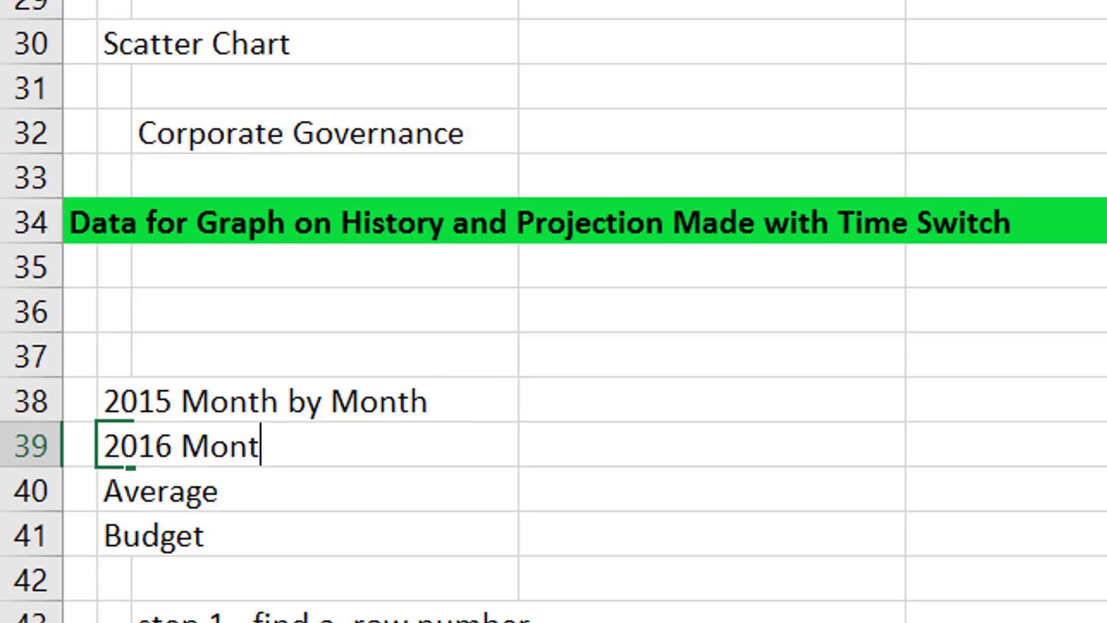
pyautogui.write('h by Month')
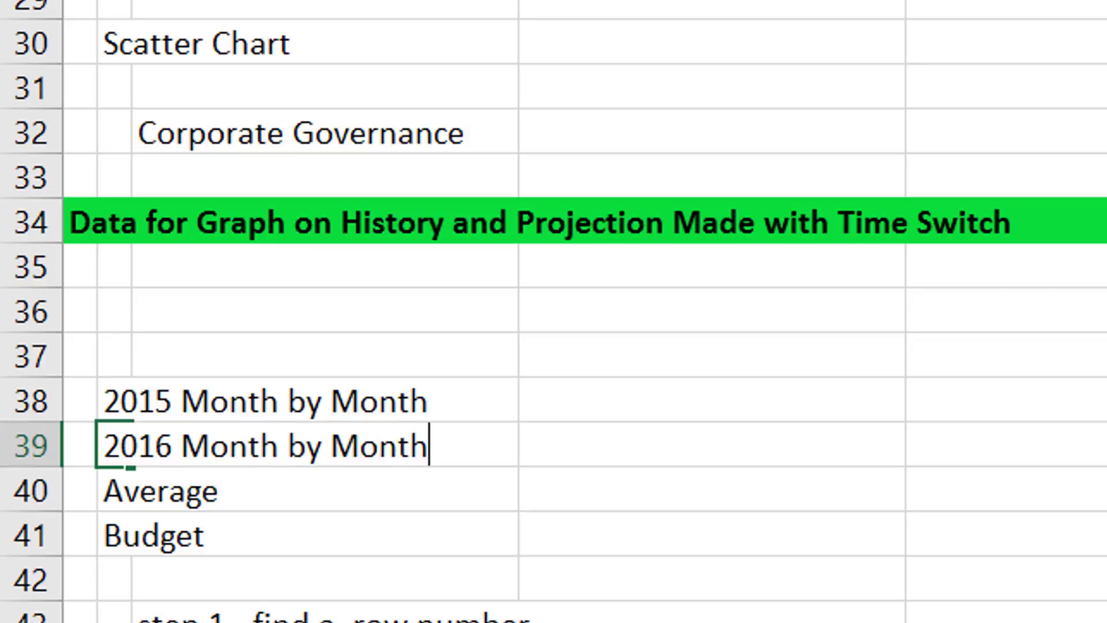
pyautogui.press('Return')
# Rename the switch row label in C10, below Benchmarking Group, as "2015 Switch".
pyautogui.press('Up')
pyautogui.scroll(5, 553, 311)
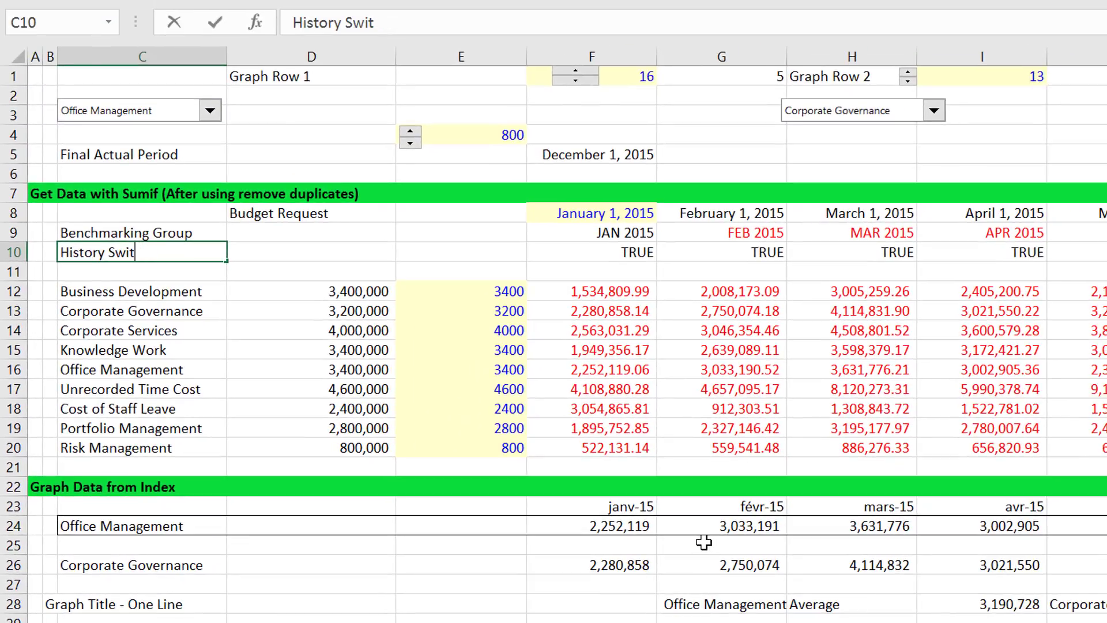
pyautogui.press('BackSpace')
pyautogui.press('BackSpace')
pyautogui.press('BackSpace')
pyautogui.press('BackSpace')
pyautogui.press('BackSpace')
pyautogui.press('BackSpace')
pyautogui.press('BackSpace')
pyautogui.press('BackSpace')
pyautogui.press('BackSpace')
pyautogui.press('BackSpace')
pyautogui.press('BackSpace')
pyautogui.press('BackSpace')
pyautogui.write('2015 ')
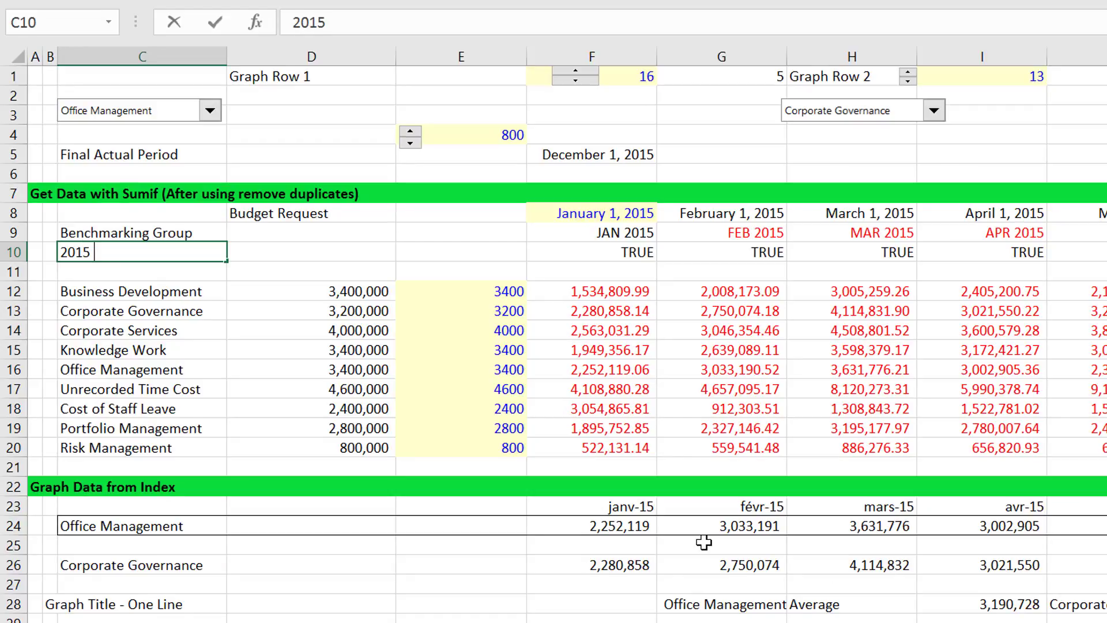
pyautogui.write('Swirch')
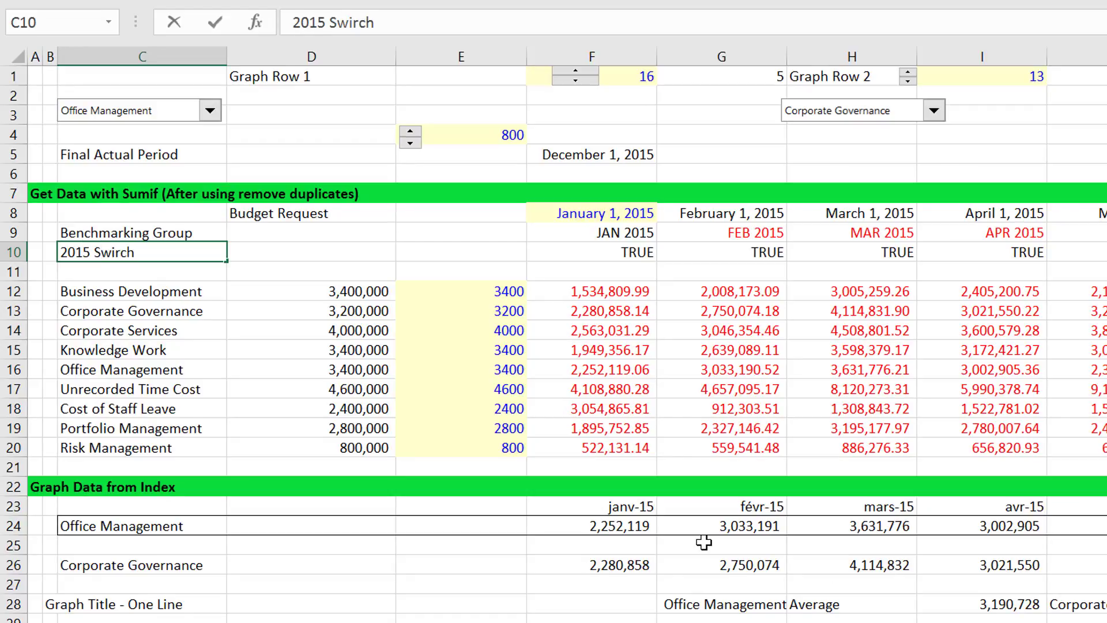
pyautogui.press('BackSpace')
pyautogui.press('BackSpace')
pyautogui.press('BackSpace')
pyautogui.write('witch')
pyautogui.press('Return')
pyautogui.press('Up')
pyautogui.press('Right')
pyautogui.press('Right')
pyautogui.press('Right')
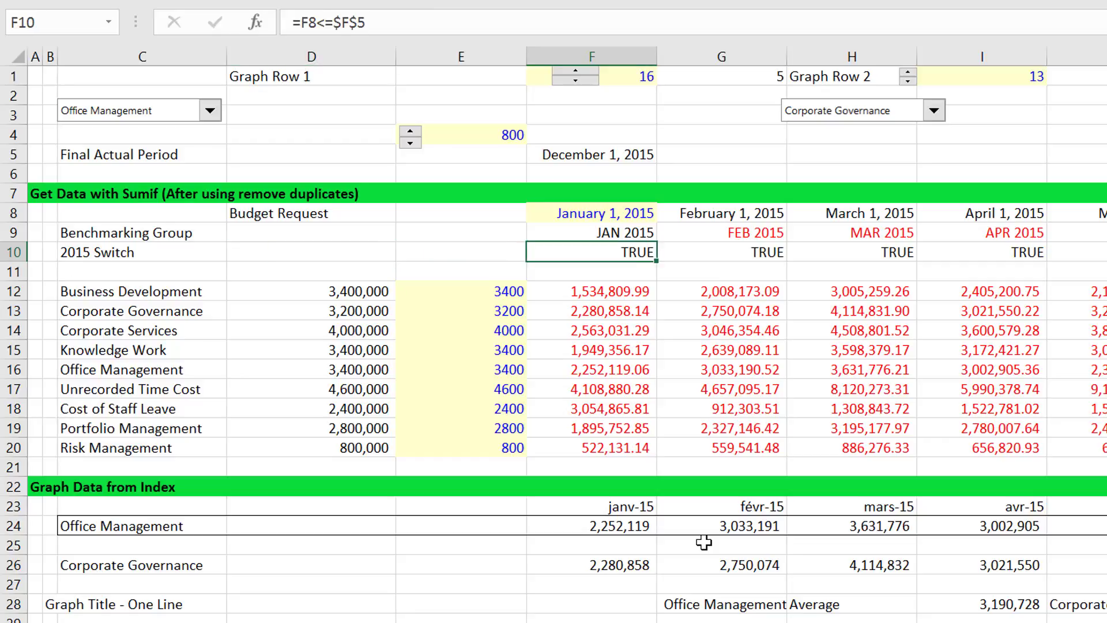
pyautogui.write('=')
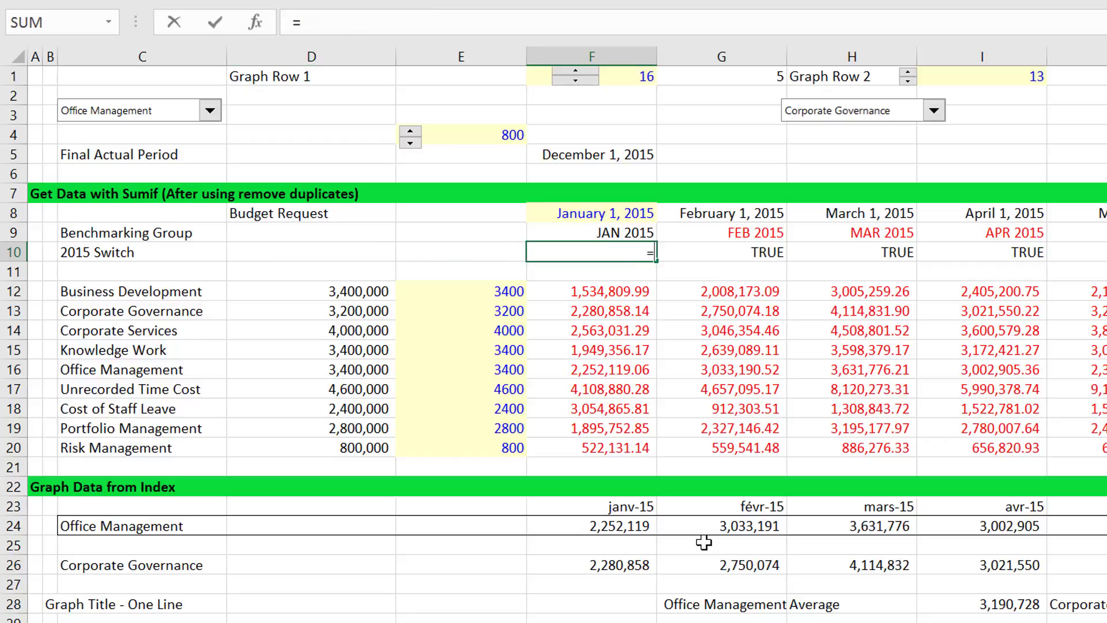
pyautogui.write('year*')
pyautogui.press('BackSpace')
pyautogui.write('(')
pyautogui.press('Up')
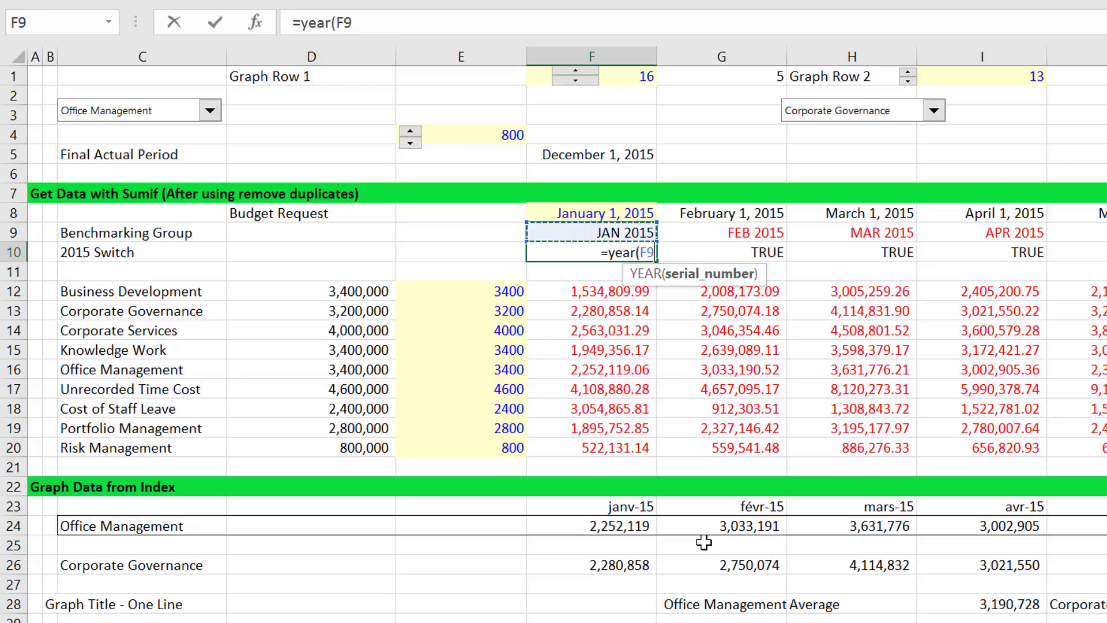
pyautogui.press('Up')
pyautogui.write('=')
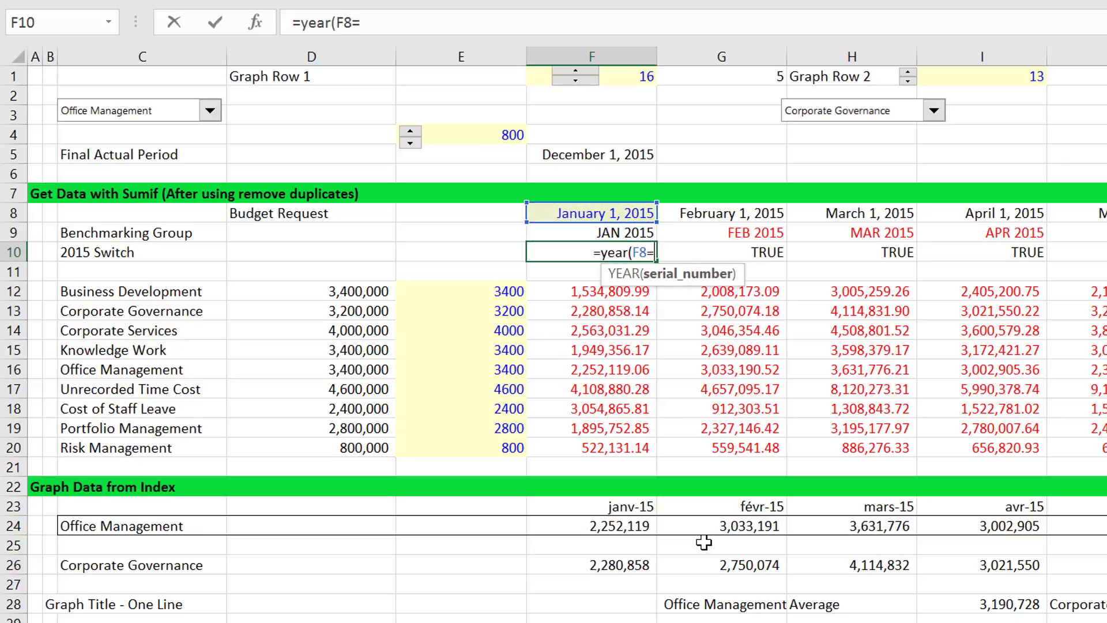
pyautogui.press('Escape')
# Set the January 2015 switch in F10 to the formula =F8<$F$5, with an absolute reference to the final actual period.
pyautogui.write('=')
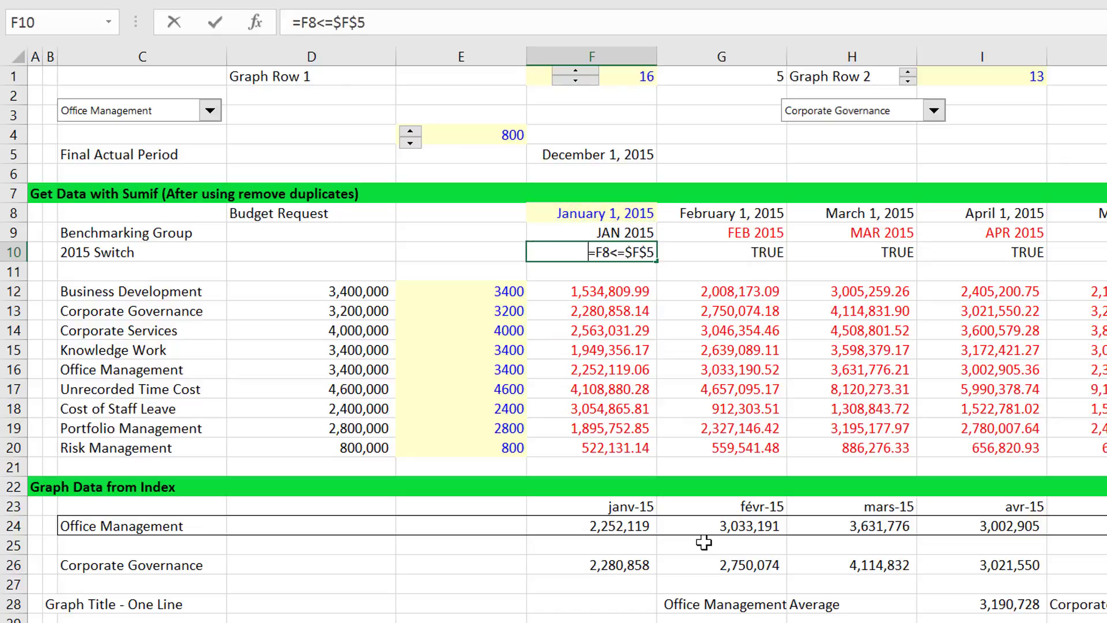
pyautogui.press('Up')
pyautogui.press('Up')
pyautogui.write('<')
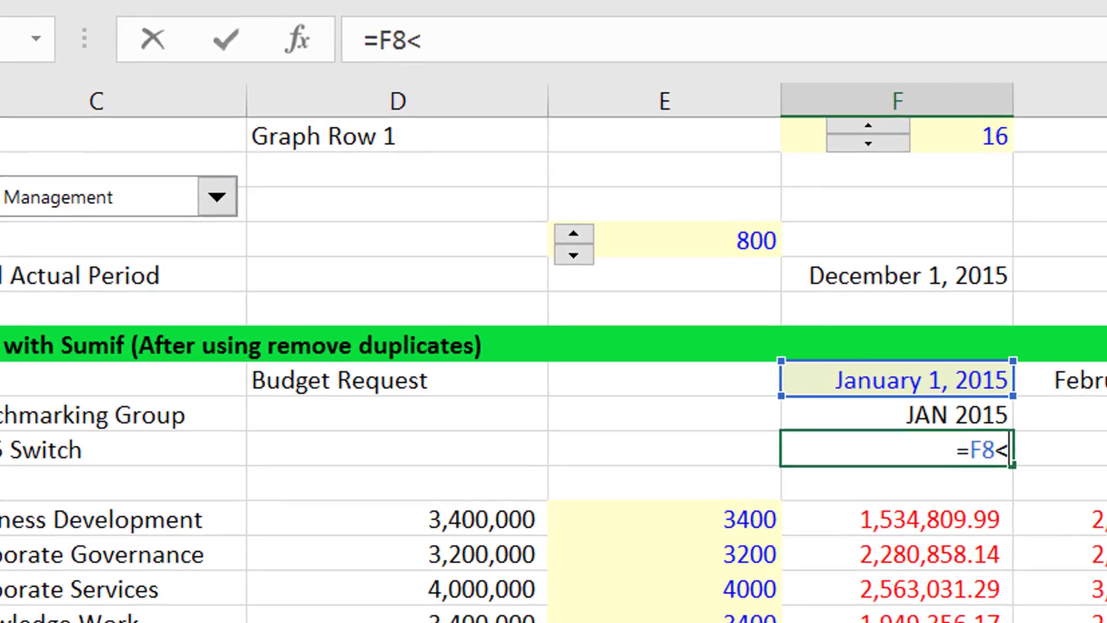
pyautogui.press('Up')
pyautogui.press('Up')
pyautogui.press('Up')
pyautogui.press('Up')
pyautogui.press('Up')
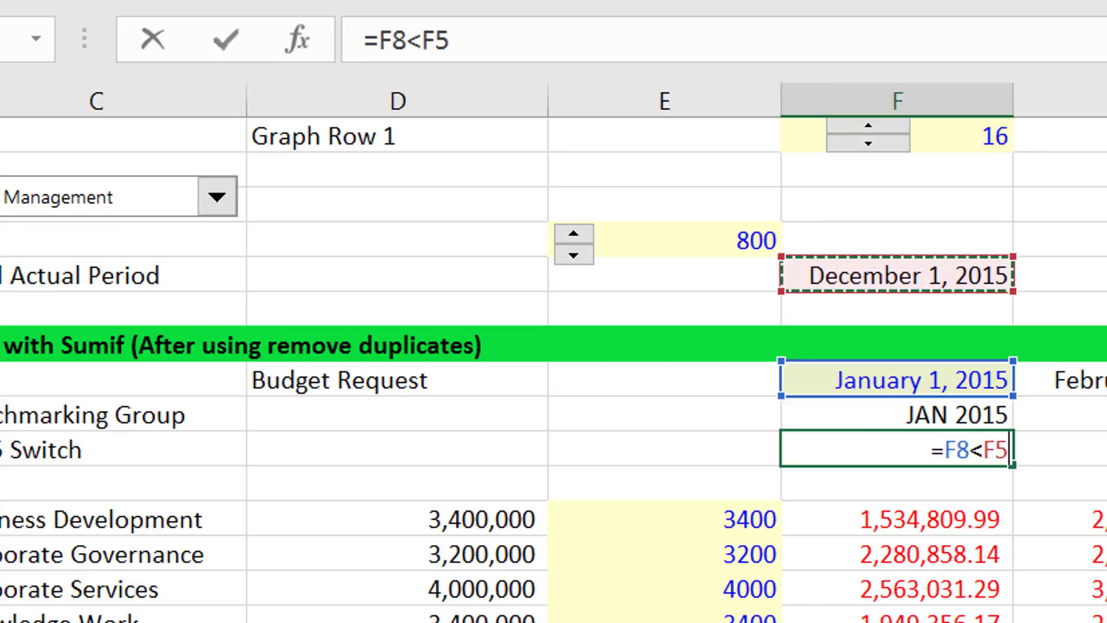
pyautogui.press('F4')
pyautogui.press('Return')
pyautogui.press('Up')
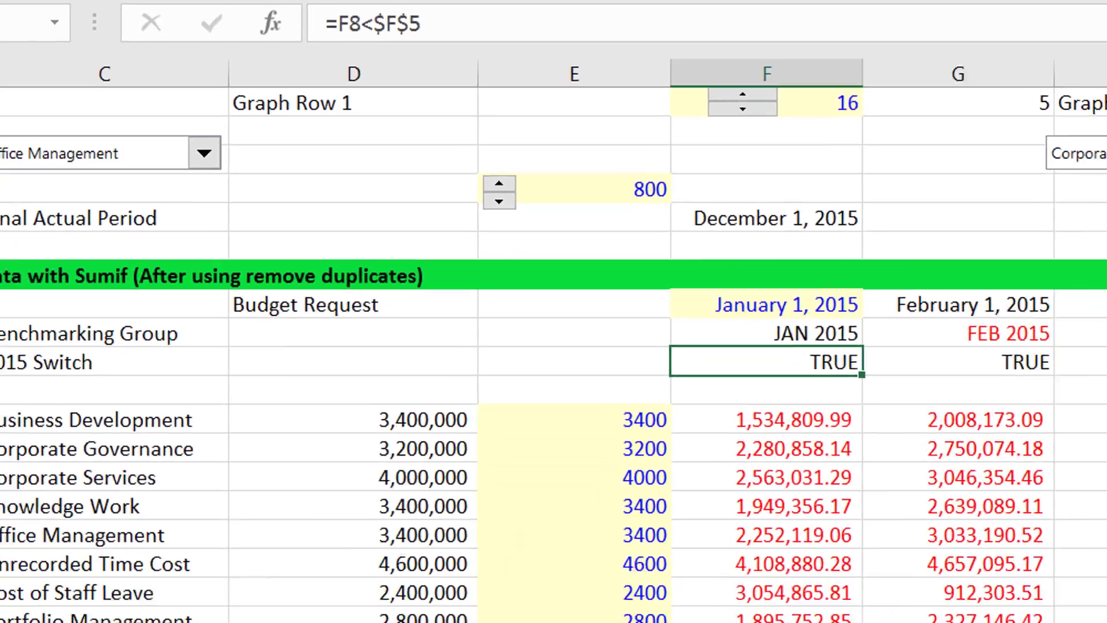
# Check the cell references in the F10 switch formula and copy it to the right across row 10.
pyautogui.press('F2')
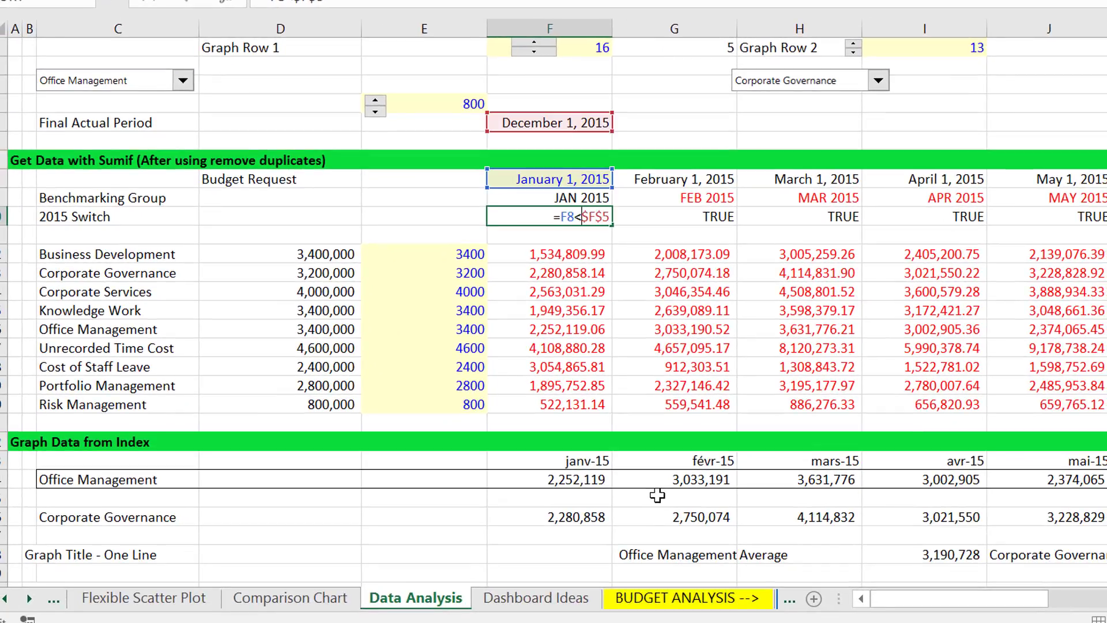
pyautogui.press('Left')
pyautogui.press('Left')
pyautogui.press('Left')
pyautogui.press('Left')
pyautogui.press('Escape')
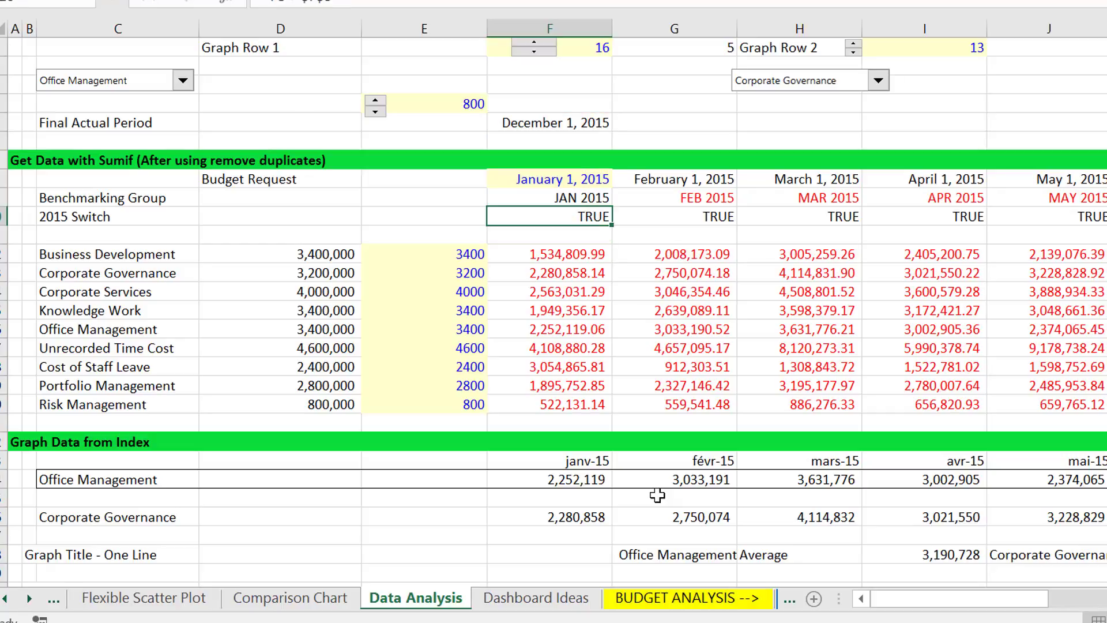
pyautogui.hotkey('ctrl', 'shift', 'Right')
# Review the sheet down to the history and projection block and examine the January 2015 Month by Month cell F38.
pyautogui.press('Down')
pyautogui.press('Down')
pyautogui.press('Down')
pyautogui.press('Down')
pyautogui.press('Down')
pyautogui.press('Down')
pyautogui.press('Down')
pyautogui.press('Down')
pyautogui.press('Down')
pyautogui.press('Down')
pyautogui.press('Down')
pyautogui.press('Down')
pyautogui.press('Down')
pyautogui.press('Down')
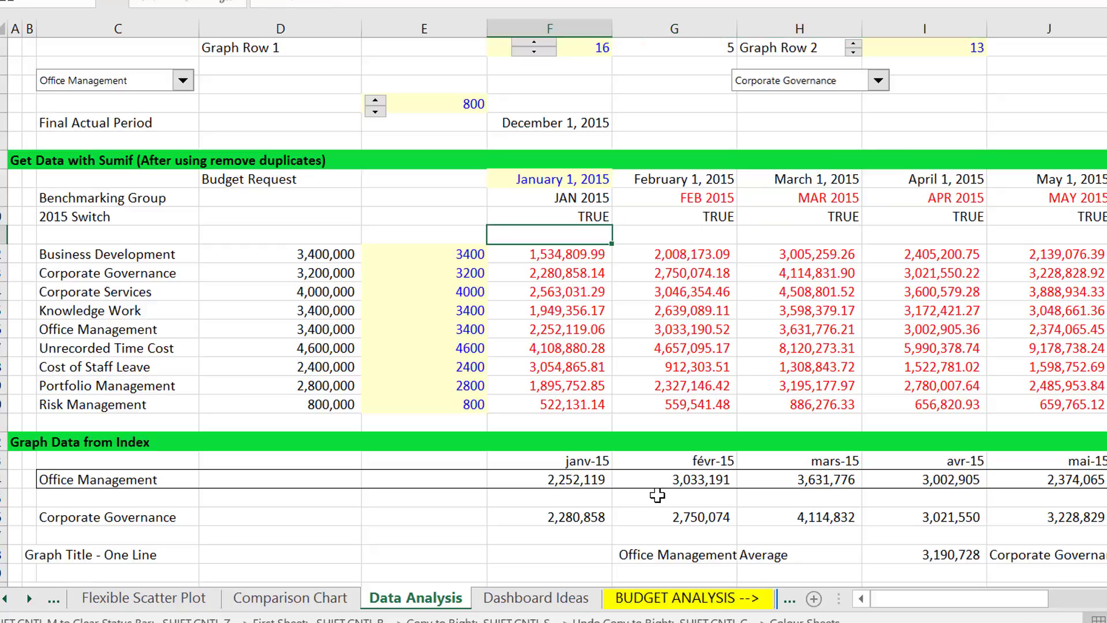
pyautogui.press('Down')
pyautogui.press('Down')
pyautogui.press('Down')
pyautogui.press('Down')
pyautogui.press('Down')
pyautogui.press('Down')
pyautogui.press('Down')
pyautogui.press('Down')
pyautogui.press('Down')
pyautogui.press('Down')
pyautogui.press('Down')
pyautogui.press('Down')
pyautogui.press('Down')
pyautogui.press('Down')
pyautogui.press('Down')
pyautogui.press('Down')
pyautogui.press('Down')
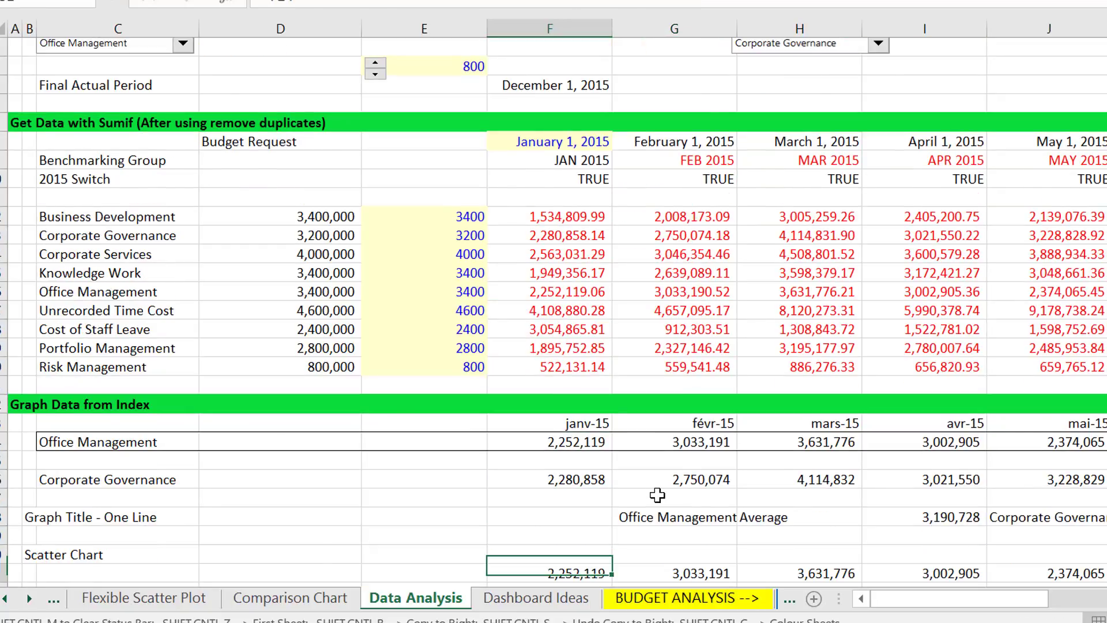
pyautogui.press('Down')
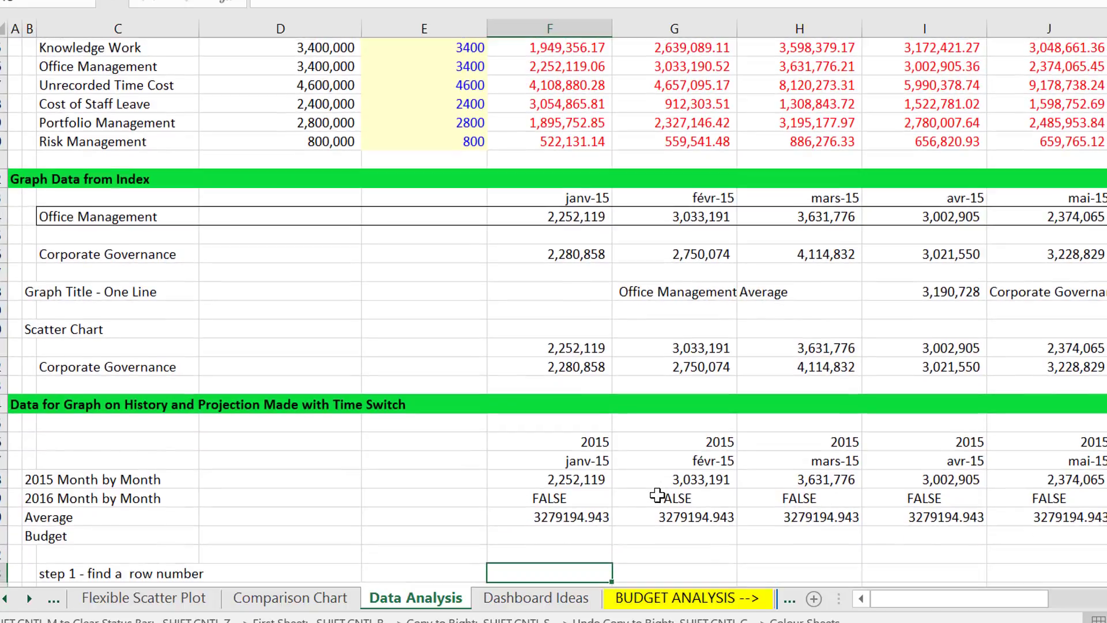
pyautogui.press('Up')
pyautogui.press('Up')
pyautogui.press('Up')
pyautogui.press('Up')
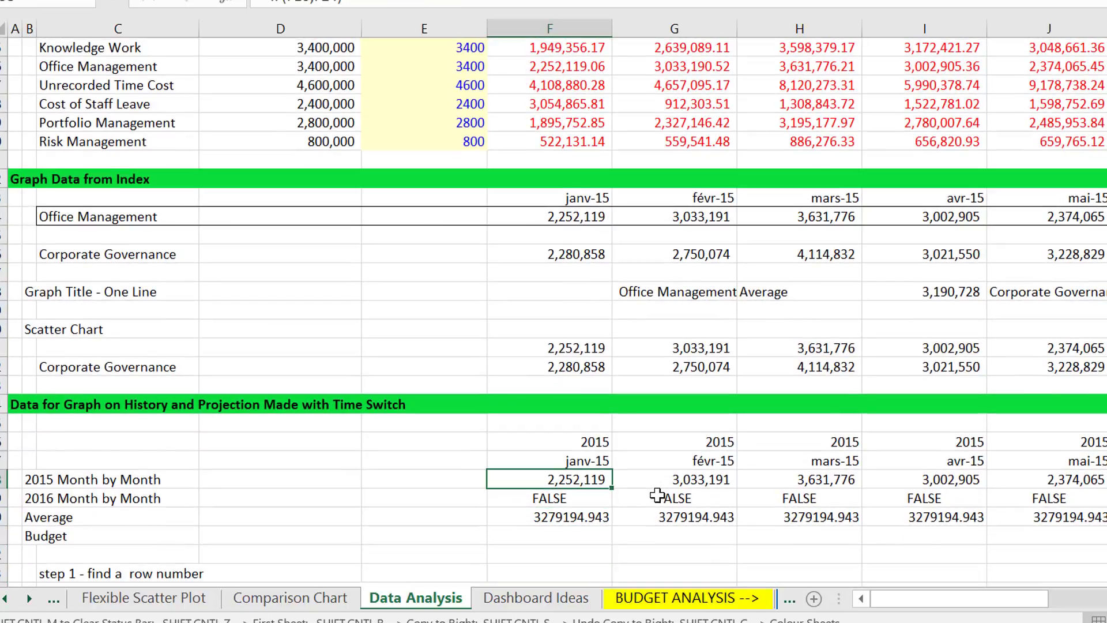
# Bold the whole Office Management row (row 24) in the Graph Data from Index block.
pyautogui.press('Up')
pyautogui.press('Up')
pyautogui.press('Up')
pyautogui.press('Up')
pyautogui.press('Up')
pyautogui.press('Up')
pyautogui.press('Up')
pyautogui.press('Up')
pyautogui.press('Up')
pyautogui.press('Up')
pyautogui.press('Up')
pyautogui.press('Up')
pyautogui.press('Up')
pyautogui.press('Up')
pyautogui.hotkey('shift', 'space')
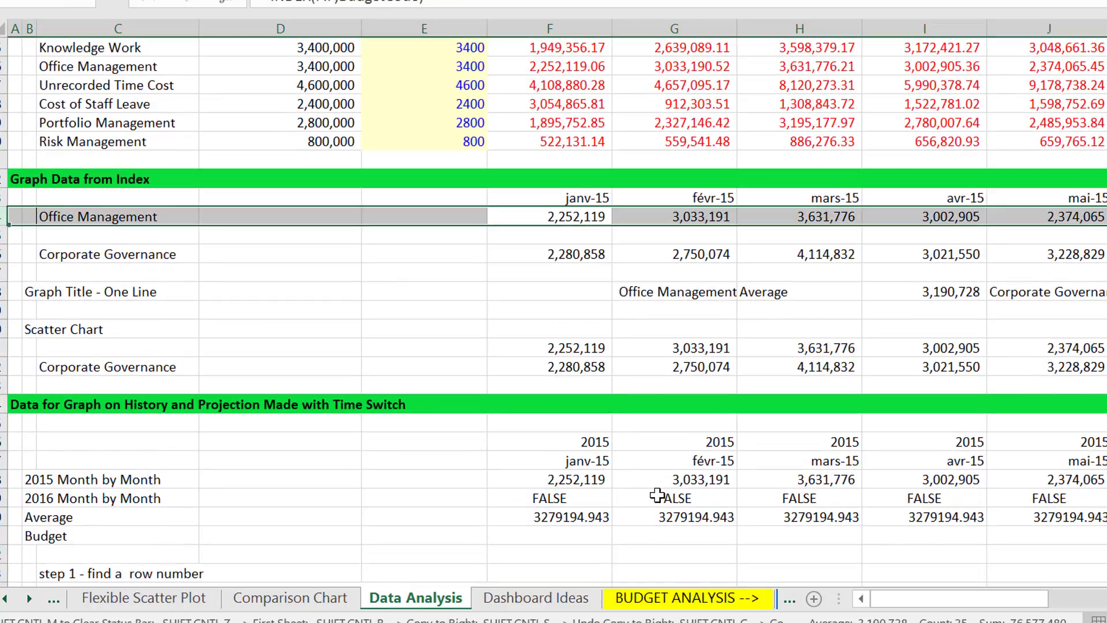
pyautogui.hotkey('ctrl', 'b')
# Check the cell references in the January 2015 Month by Month formula in F38 against the switch and index rows.
pyautogui.press('Down')
pyautogui.press('Down')
pyautogui.press('Down')
pyautogui.press('Down')
pyautogui.press('Down')
pyautogui.press('Down')
pyautogui.press('Down')
pyautogui.press('Down')
pyautogui.press('Down')
pyautogui.press('Down')
pyautogui.press('Down')
pyautogui.press('Down')
pyautogui.press('Down')
pyautogui.press('Down')
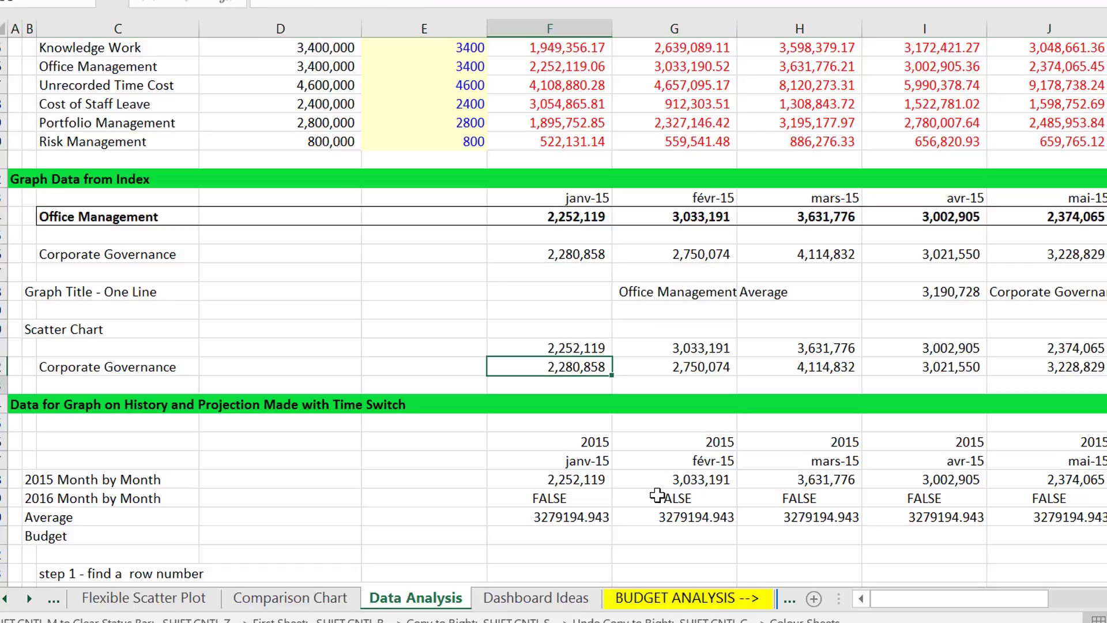
pyautogui.press('F2')
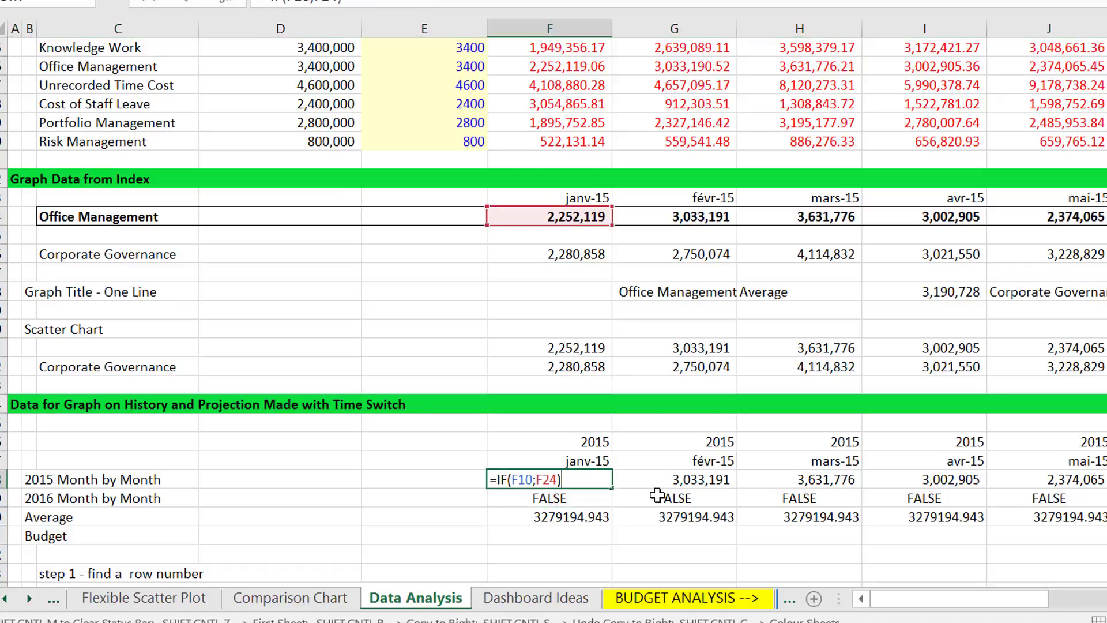
pyautogui.press('Escape')
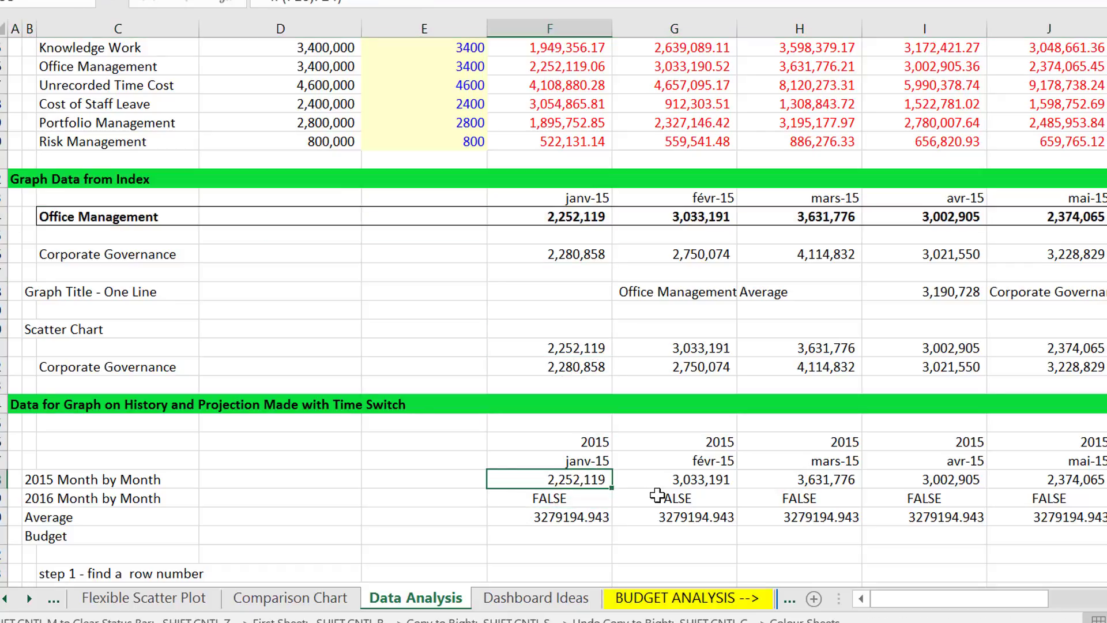
pyautogui.press('pageup')
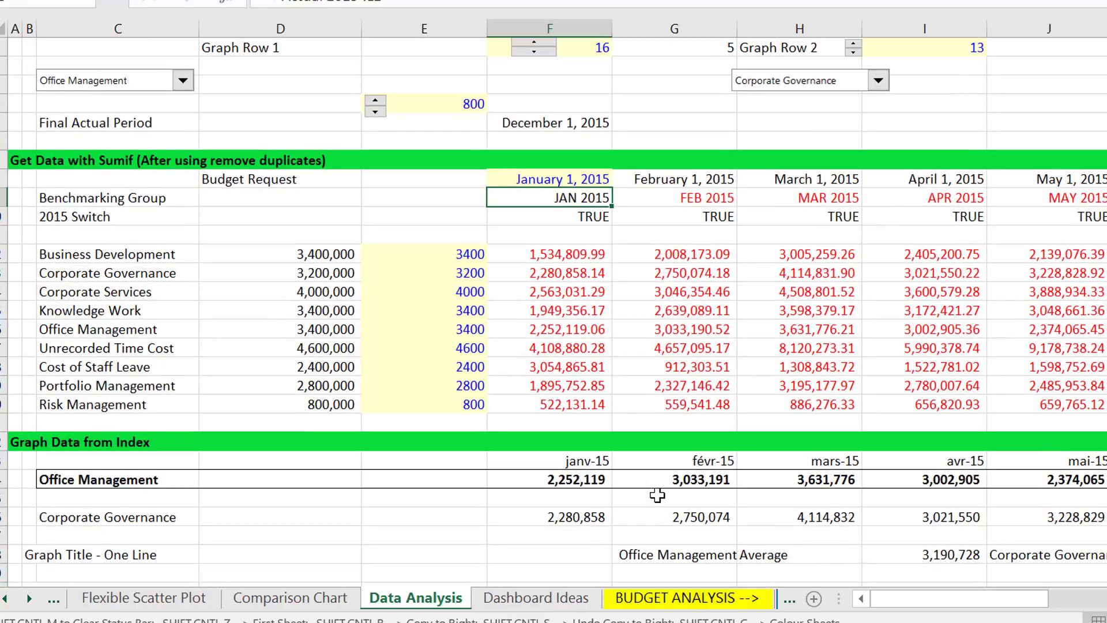
pyautogui.press('pagedown')
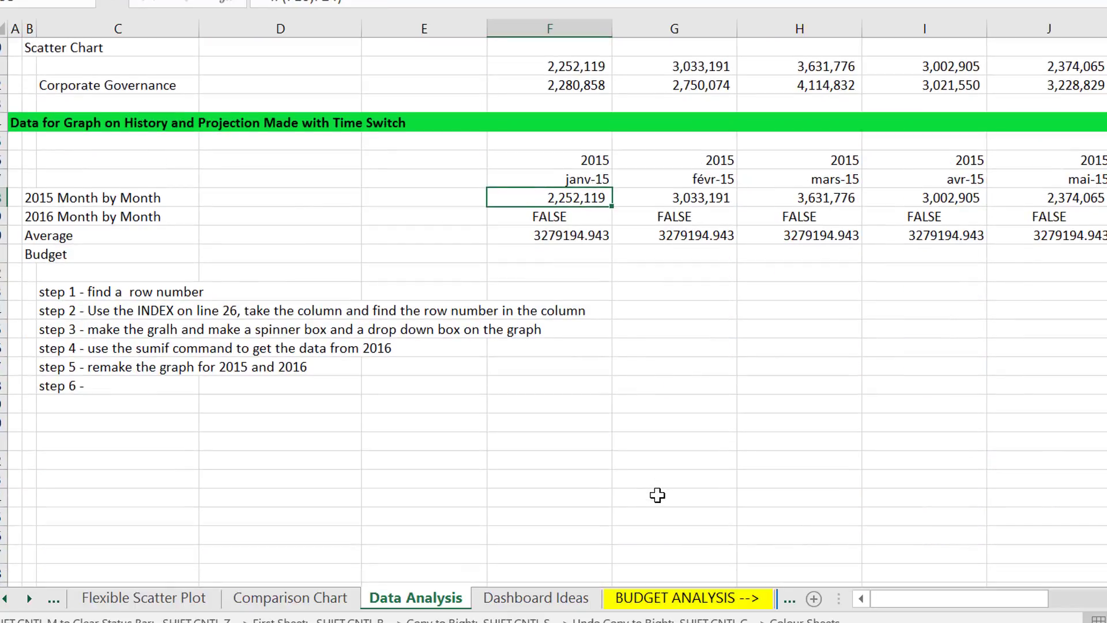
# Group the SUMIF data rows 12 to 21, from Business Development down to the blank row below Risk Management, and collapse the group.
pyautogui.press('pageup')
pyautogui.press('Down')
pyautogui.press('Down')
pyautogui.press('Down')
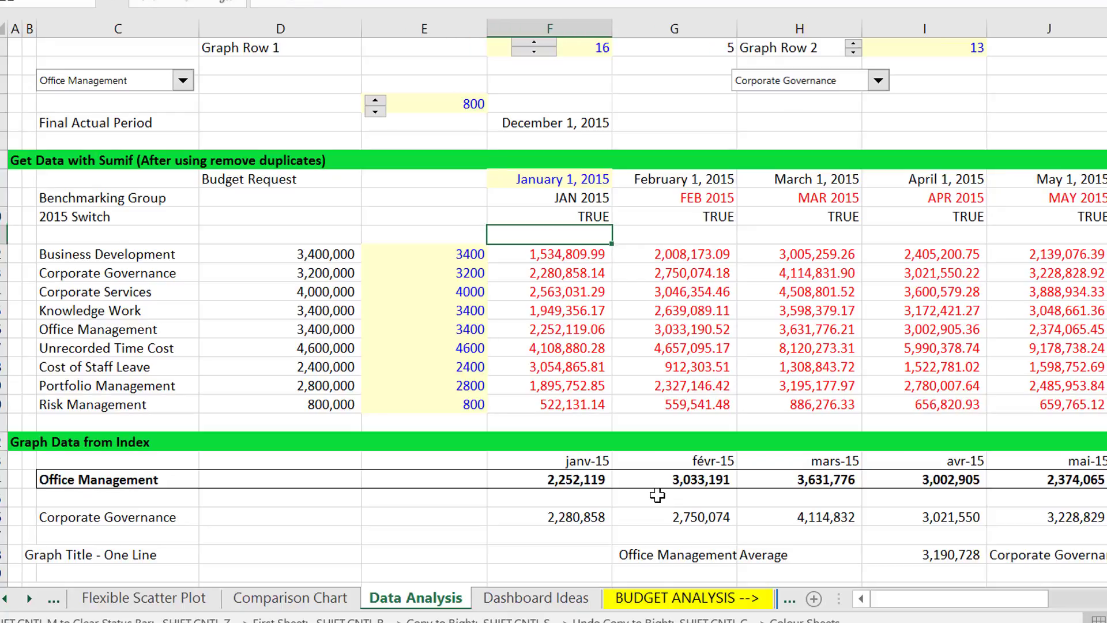
pyautogui.press('Up')
pyautogui.press('Down')
pyautogui.hotkey('shift', 'space')
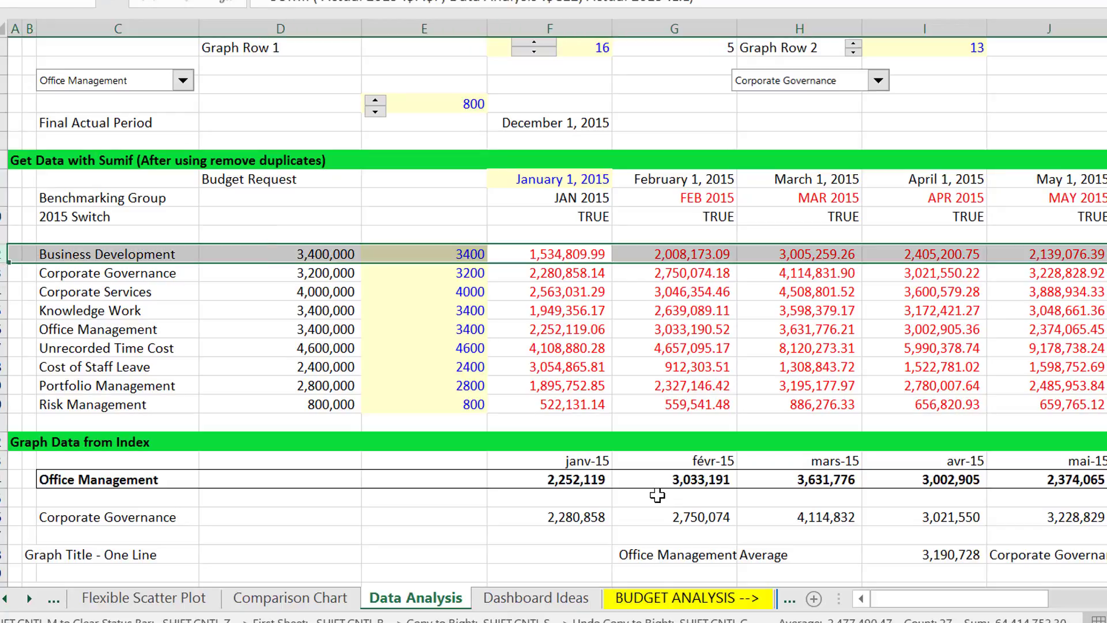
pyautogui.hotkey('shift', 'Down')
pyautogui.hotkey('shift', 'Down')
pyautogui.hotkey('shift', 'Down')
pyautogui.hotkey('shift', 'Down')
pyautogui.hotkey('shift', 'Down')
pyautogui.hotkey('shift', 'Down')
pyautogui.hotkey('shift', 'Down')
pyautogui.hotkey('shift', 'Down')
pyautogui.hotkey('shift', 'Down')
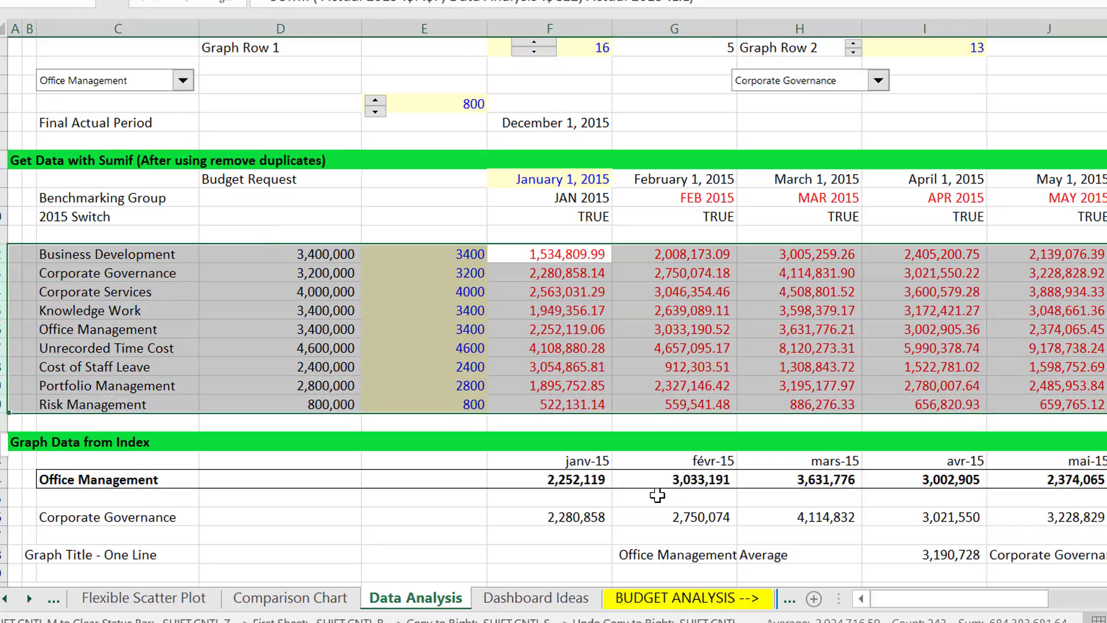
pyautogui.hotkey('shift', 'alt', 'Right')
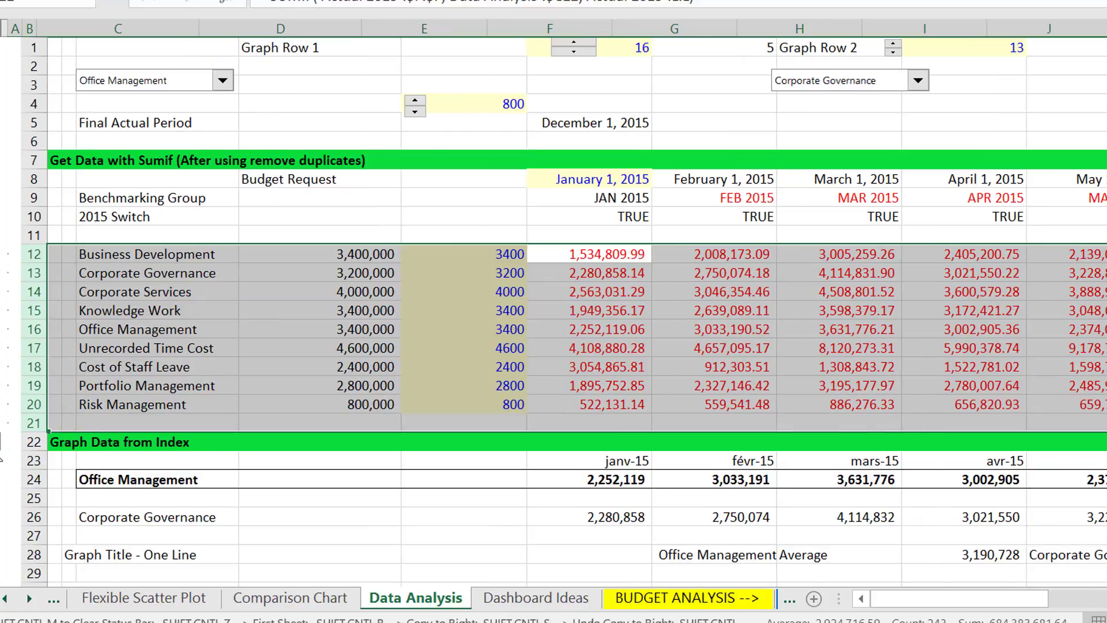
pyautogui.click(0, 442)
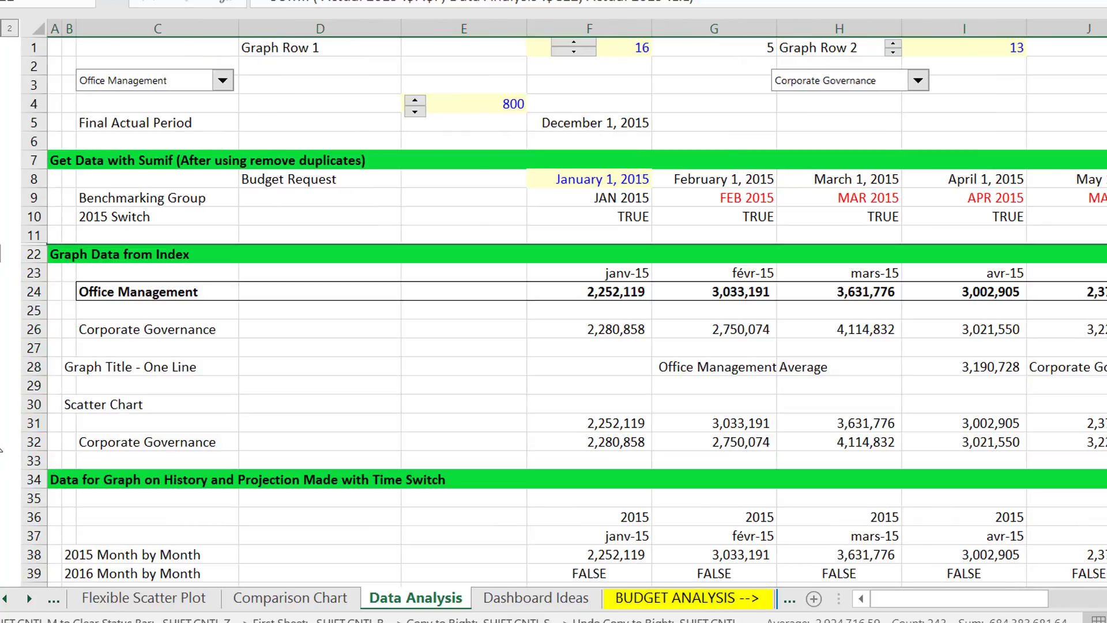
# Group rows 26 to 32, from Corporate Governance through the Scatter Chart data, and collapse them out of view.
pyautogui.press('Down')
pyautogui.press('Down')
pyautogui.press('Down')
pyautogui.press('Down')
pyautogui.press('Down')
pyautogui.press('BackSpace')
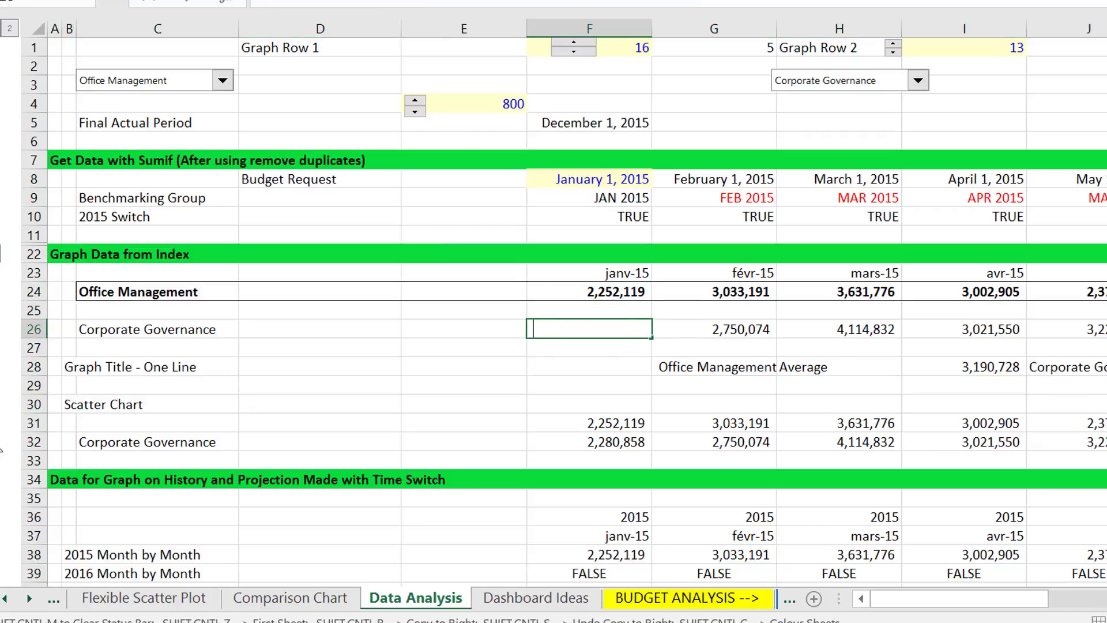
pyautogui.press('Escape')
pyautogui.hotkey('shift', 'space')
pyautogui.hotkey('shift', 'Down')
pyautogui.hotkey('shift', 'Down')
pyautogui.hotkey('shift', 'Down')
pyautogui.hotkey('shift', 'Down')
pyautogui.hotkey('shift', 'Down')
pyautogui.hotkey('shift', 'Down')
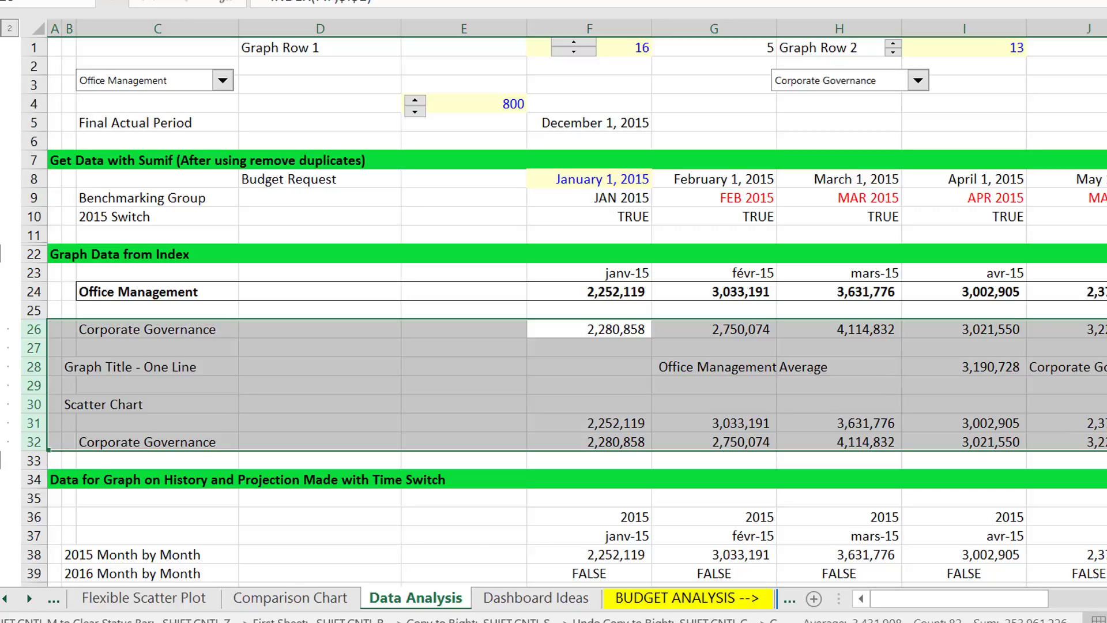
pyautogui.hotkey('ctrl', '9')
# Re-enter the January 2015 formulas as =IF(F10;F24) in F38 and =IF(NOT(F10);F24) in F39.
pyautogui.press('Down')
pyautogui.press('Down')
pyautogui.press('Down')
pyautogui.press('Down')
pyautogui.press('Down')
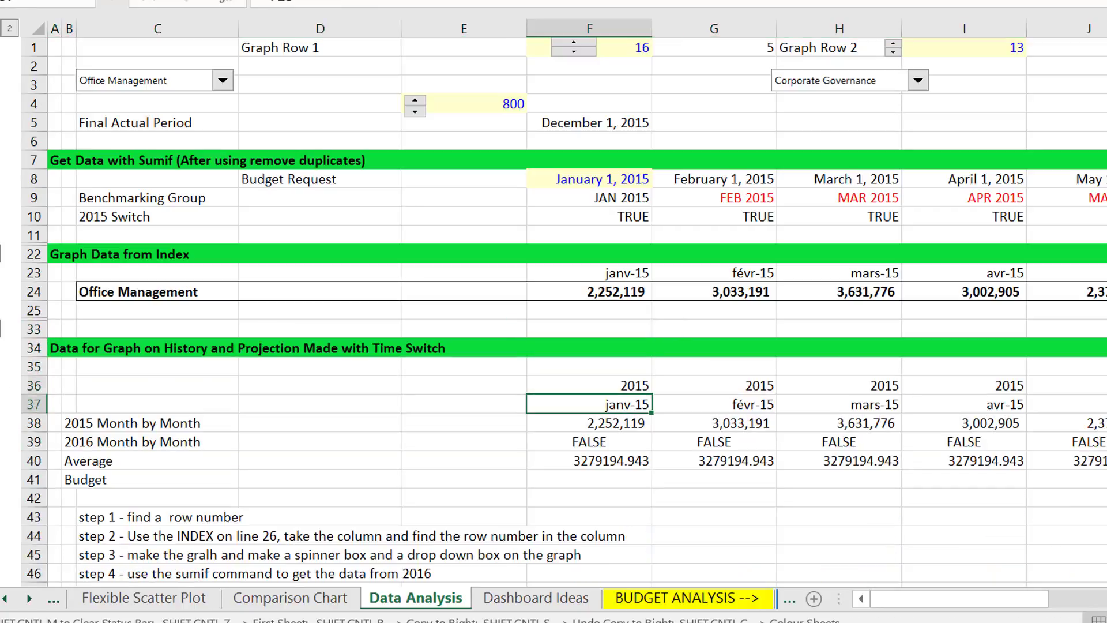
pyautogui.press('Up')
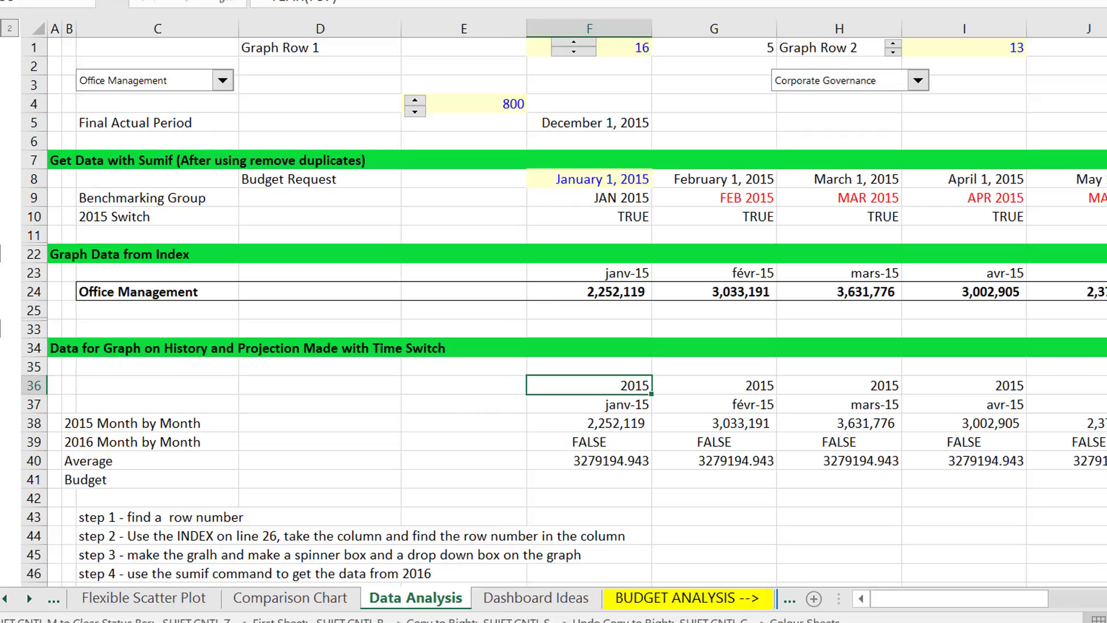
pyautogui.press('Down')
pyautogui.press('Down')
pyautogui.write('=IF(F10;F24)')
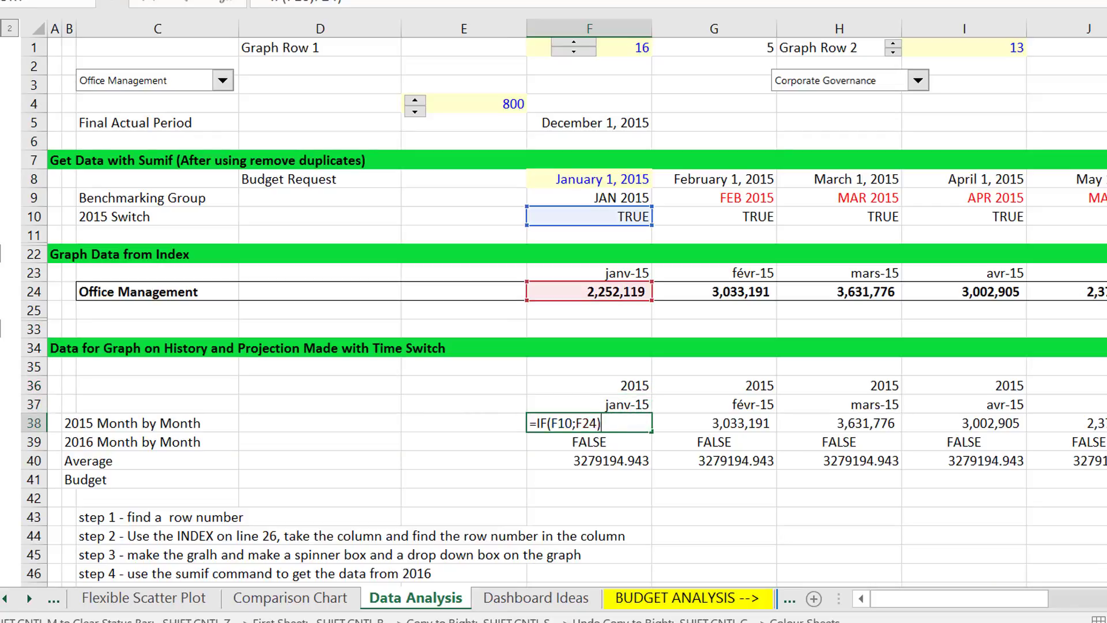
pyautogui.press('Return')
pyautogui.write('=IF(NOT(F10);F24)')
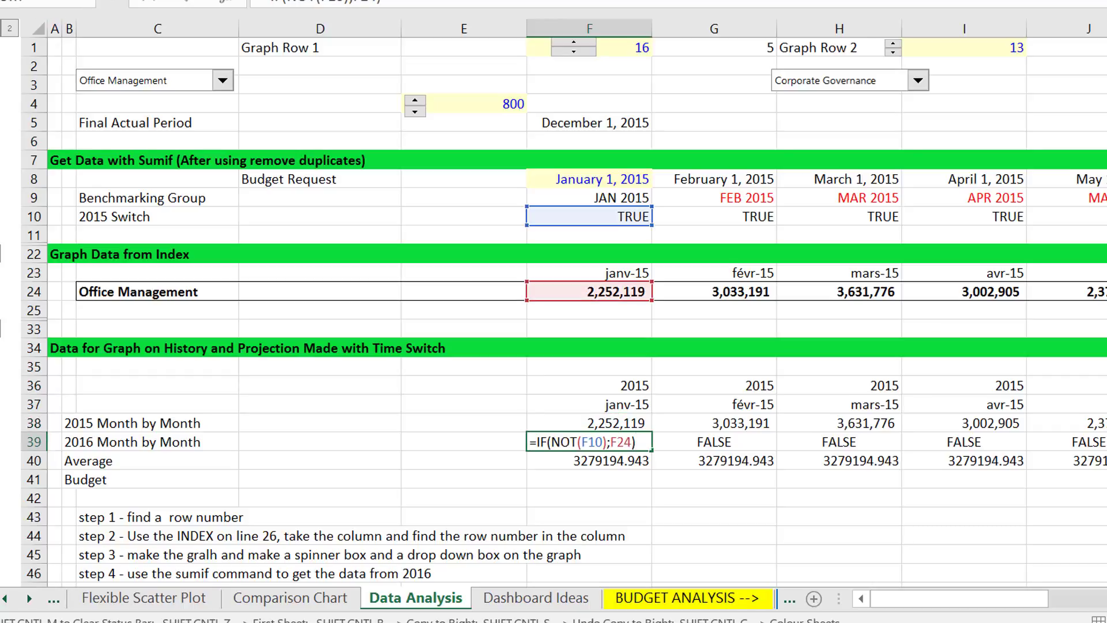
pyautogui.press('Return')
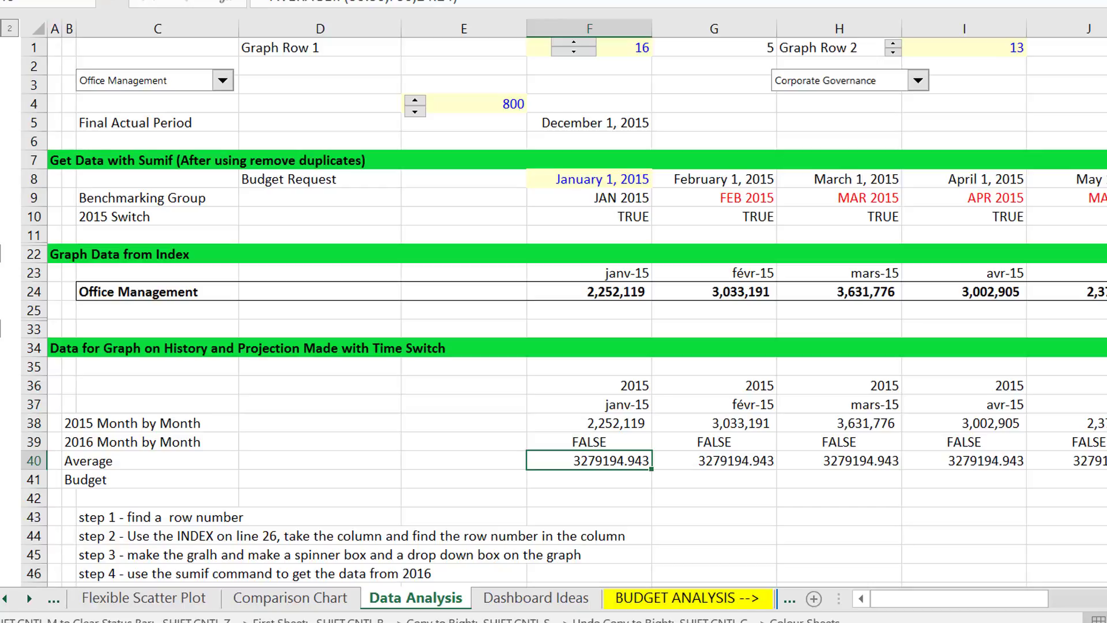
# Check the YEAR formula and its date reference in the January 2015 year cell F36.
pyautogui.press('Up')
pyautogui.press('Up')
pyautogui.press('Up')
pyautogui.press('Up')
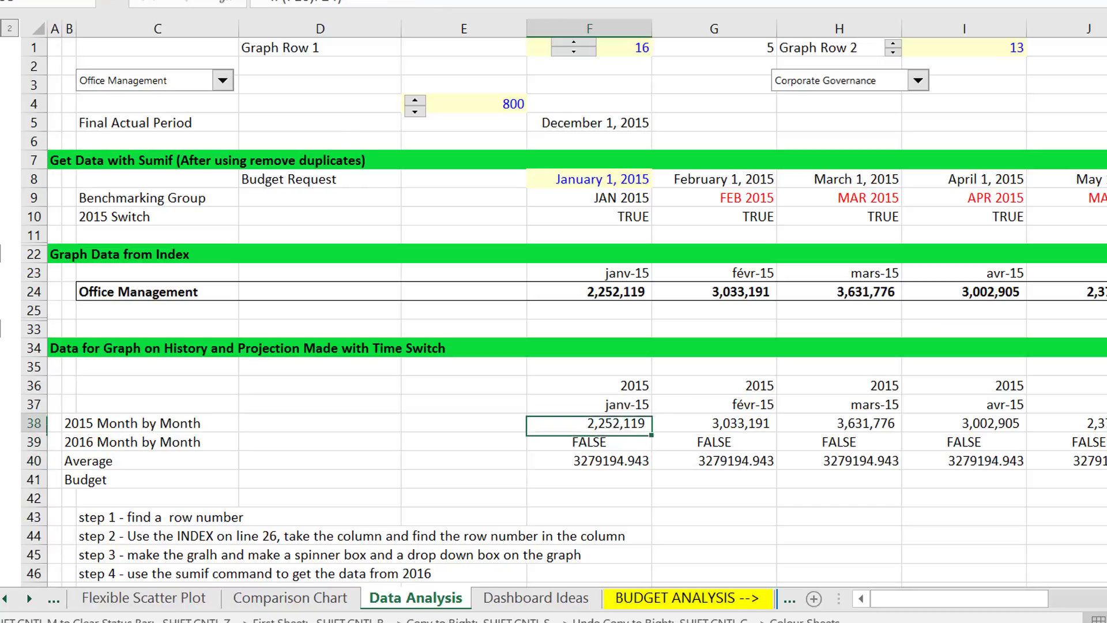
pyautogui.press('F2')
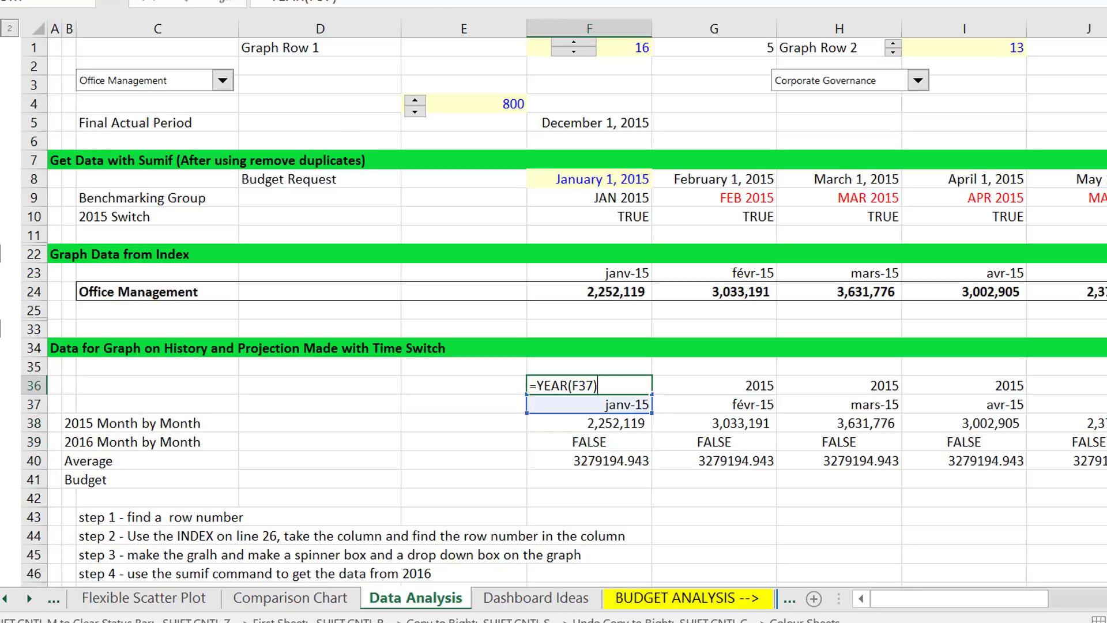
pyautogui.press('Return')
# Replace the Average formula in F40 with the start of an AVERAGEIF function, using all of year row 36 as the range.
pyautogui.press('Down')
pyautogui.press('Down')
pyautogui.press('Down')
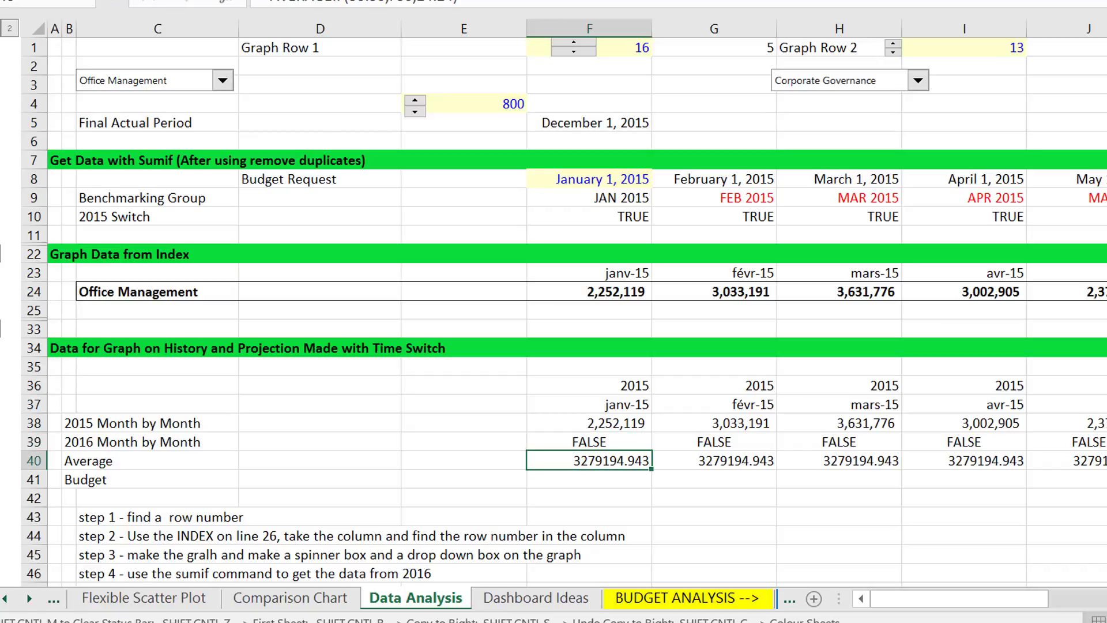
pyautogui.press('F2')
pyautogui.hotkey('shift', 'Home')
pyautogui.write('=A')
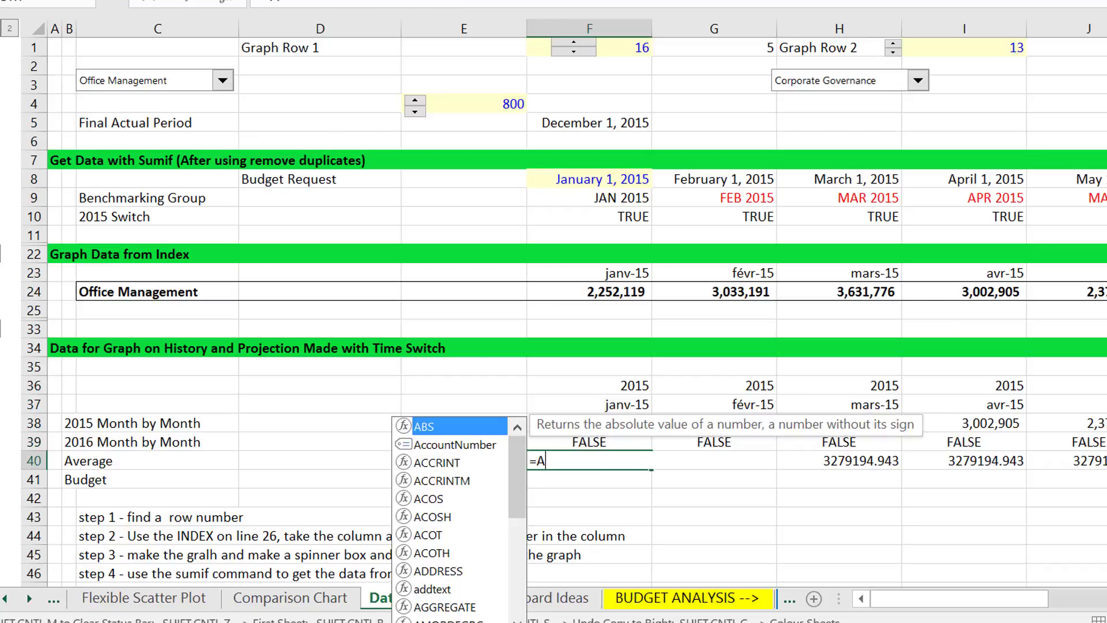
pyautogui.write('VE')
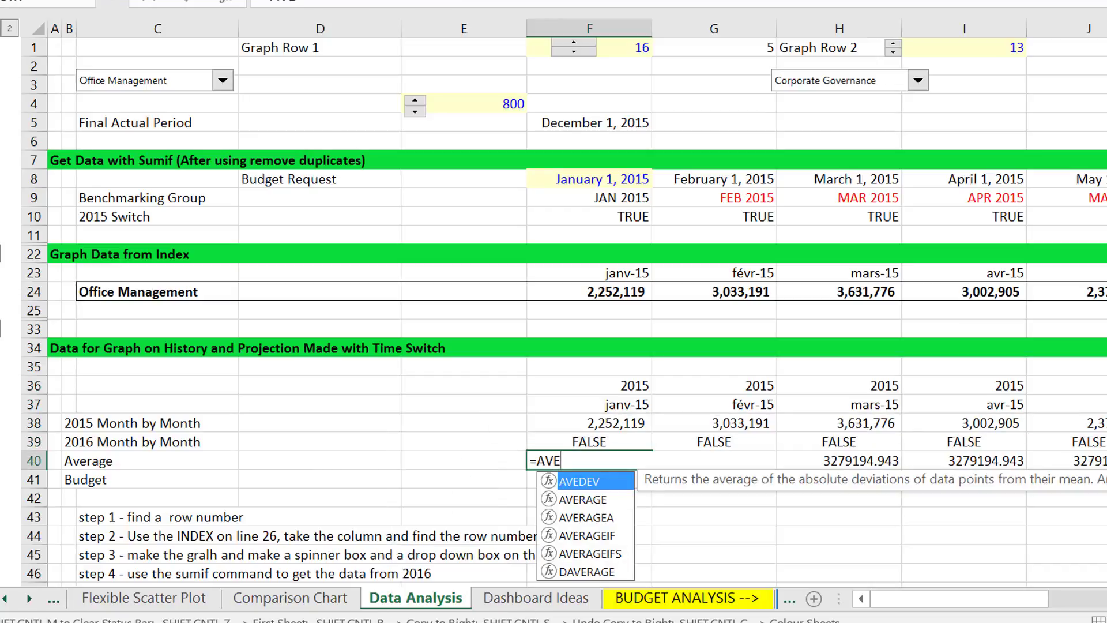
pyautogui.press('Down')
pyautogui.press('Down')
pyautogui.press('Down')
pyautogui.press('Tab')
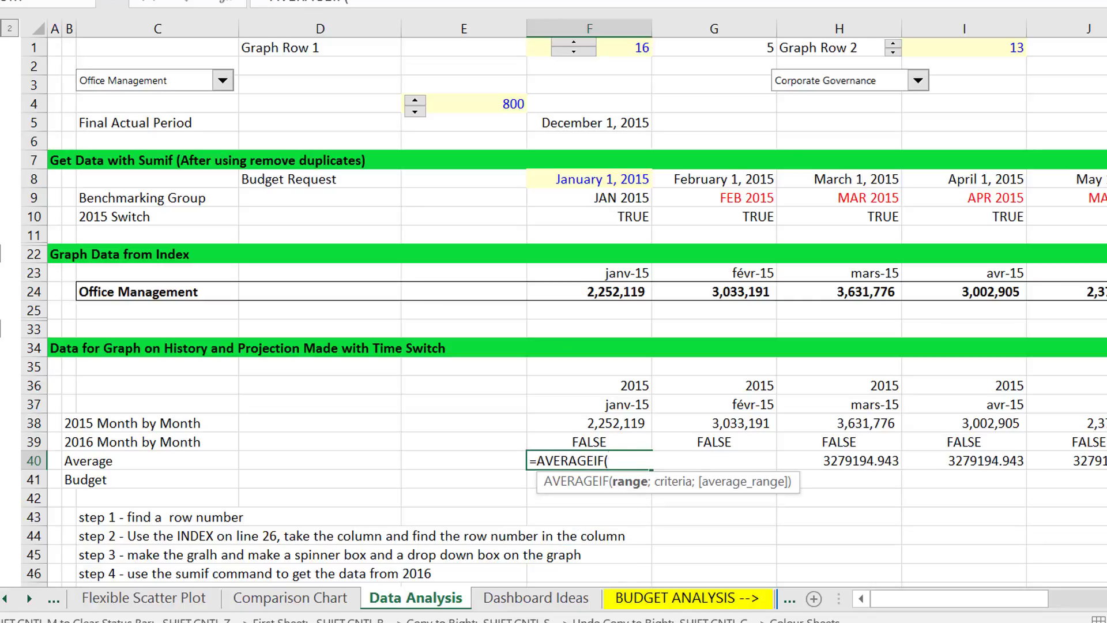
pyautogui.press('Up')
pyautogui.press('Up')
pyautogui.press('Up')
pyautogui.press('Up')
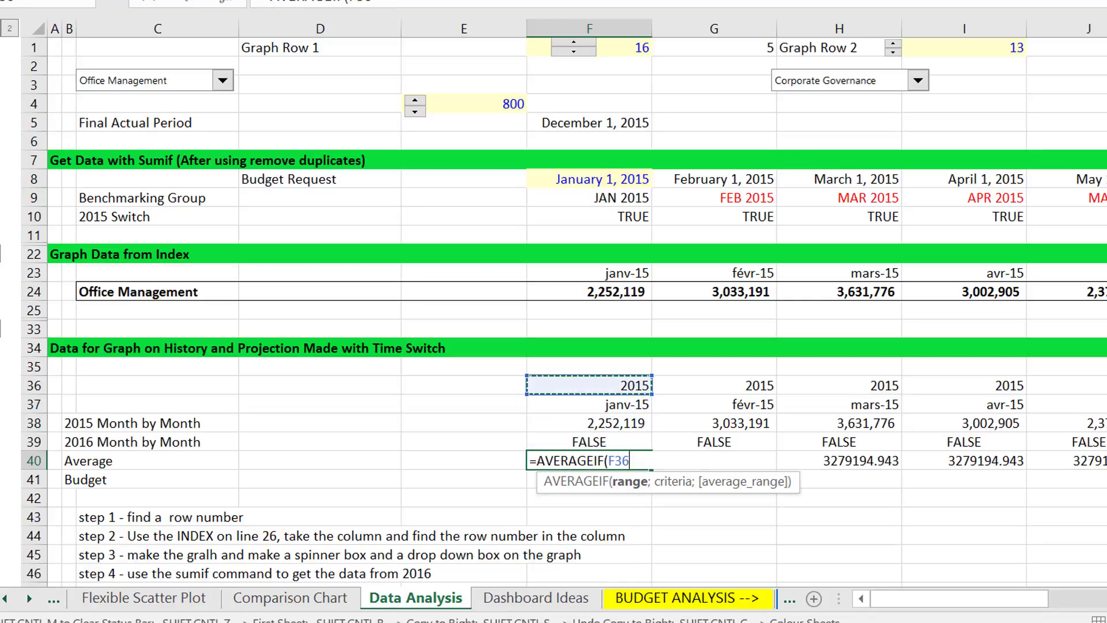
pyautogui.hotkey('shift', 'space')
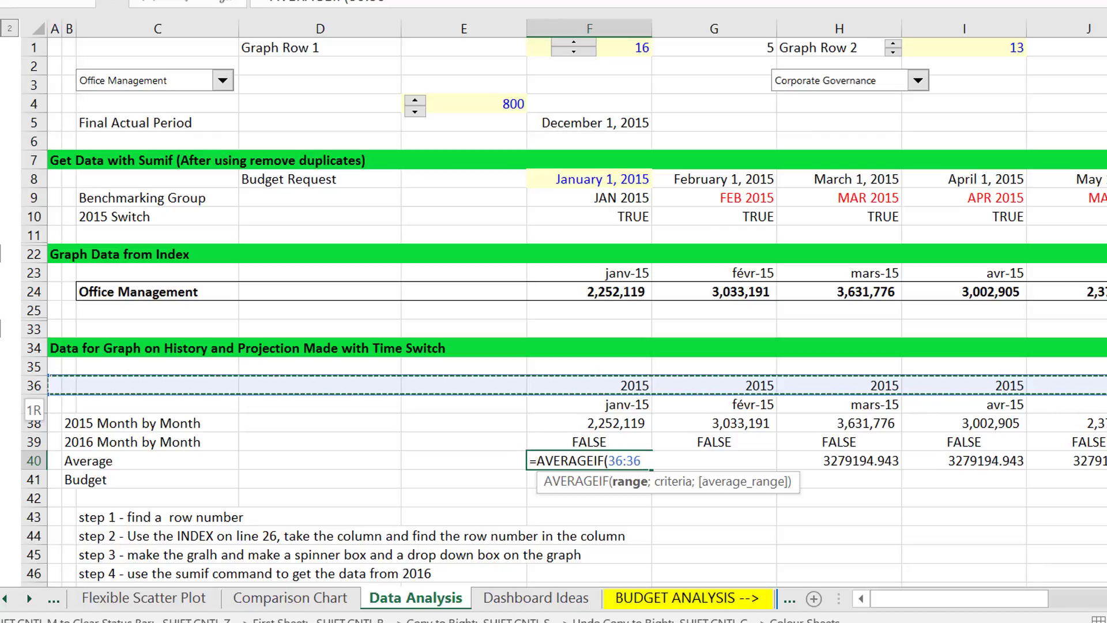
# Complete the F40 formula as =AVERAGEIF(36:36;F36;24:24), with F36 as the criteria and row 24 as the average range.
pyautogui.write(';')
pyautogui.press('Up')
pyautogui.press('Up')
pyautogui.press('Up')
pyautogui.press('Up')
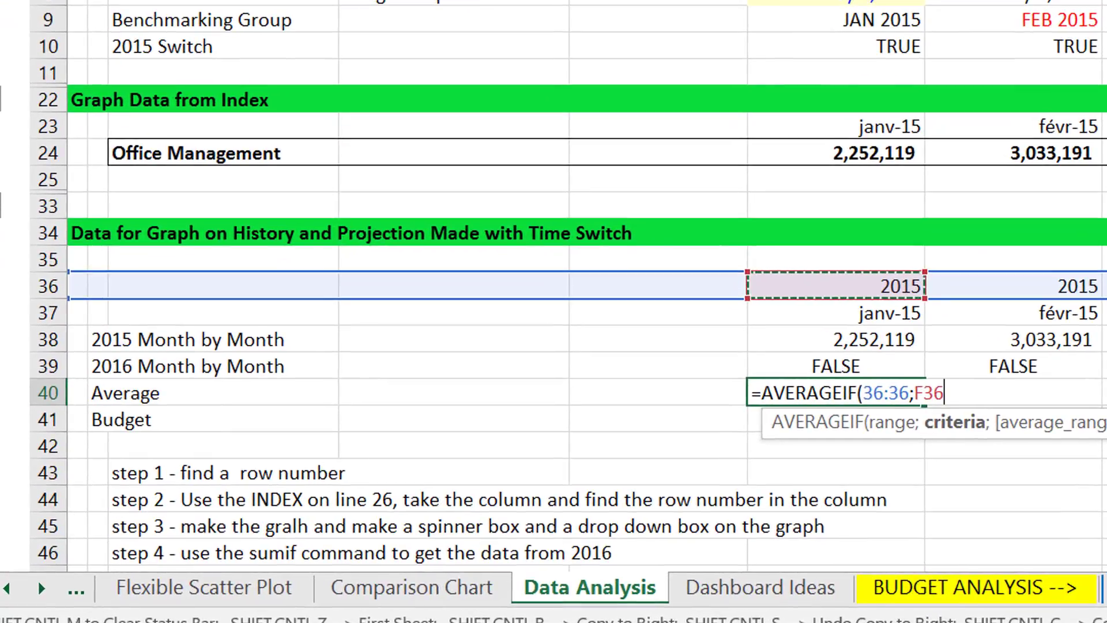
pyautogui.write(';')
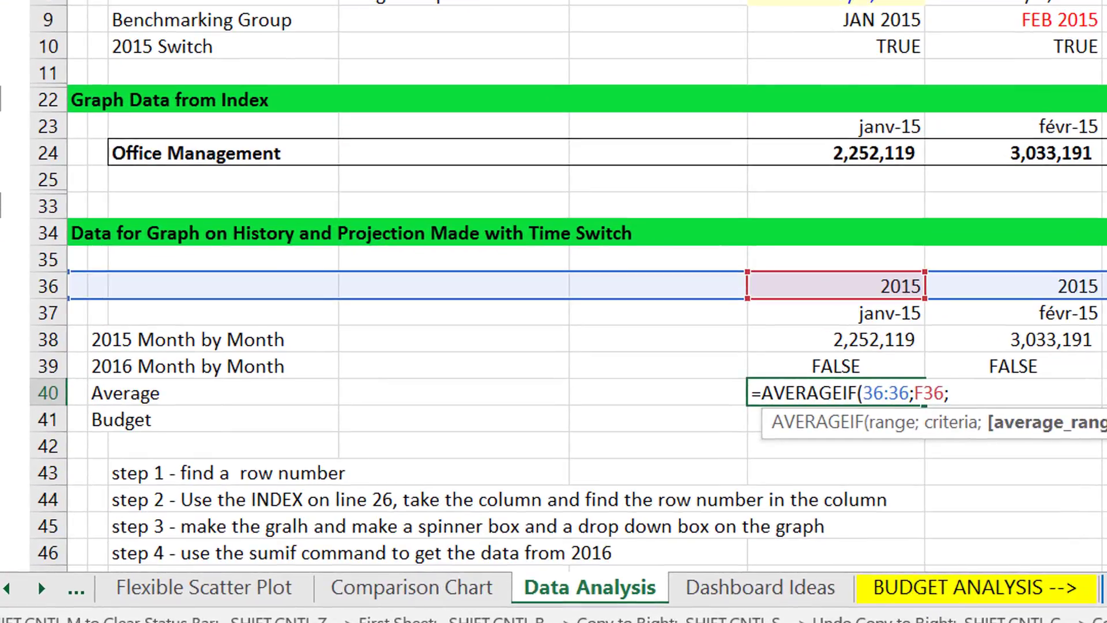
pyautogui.press('Up')
pyautogui.press('Up')
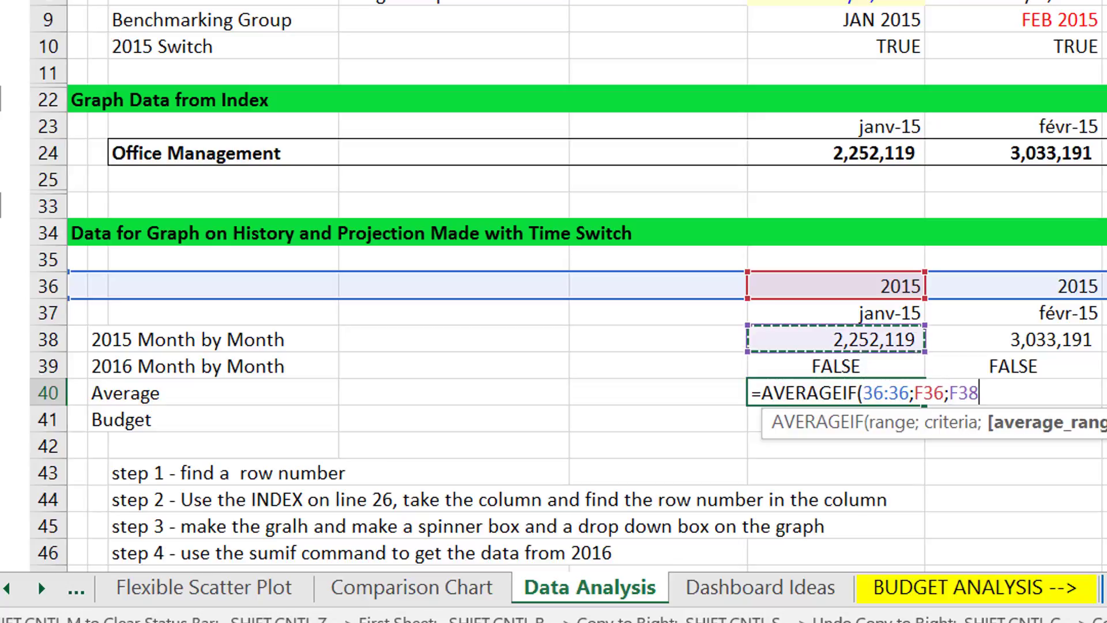
pyautogui.press('Up')
pyautogui.press('Up')
pyautogui.press('Up')
pyautogui.press('Up')
pyautogui.press('Up')
pyautogui.press('Up')
pyautogui.press('Up')
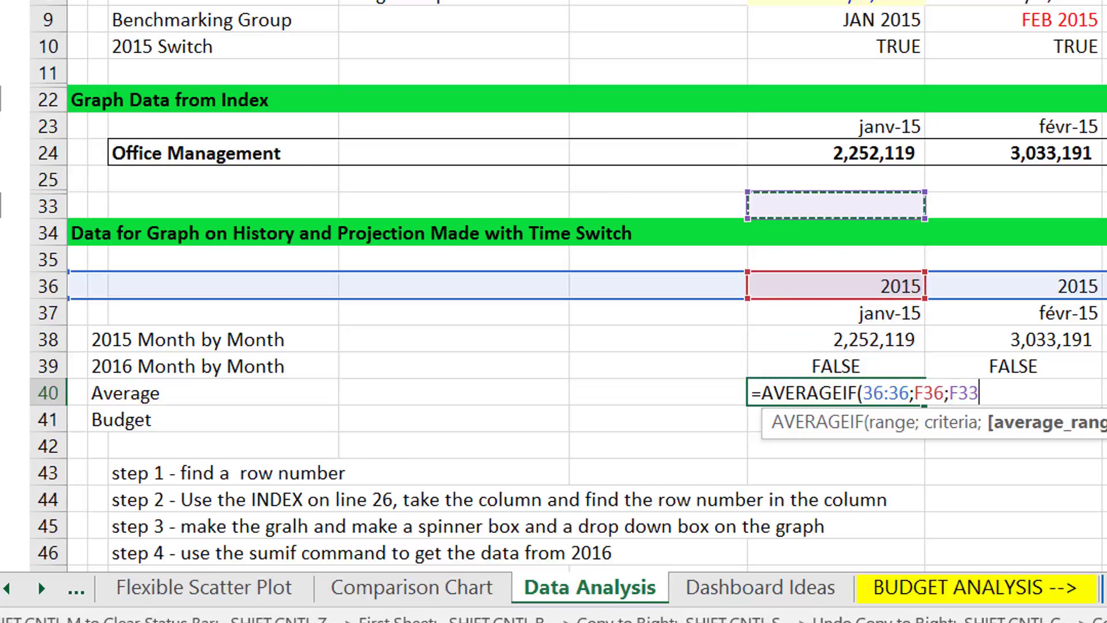
pyautogui.hotkey('shift', 'space')
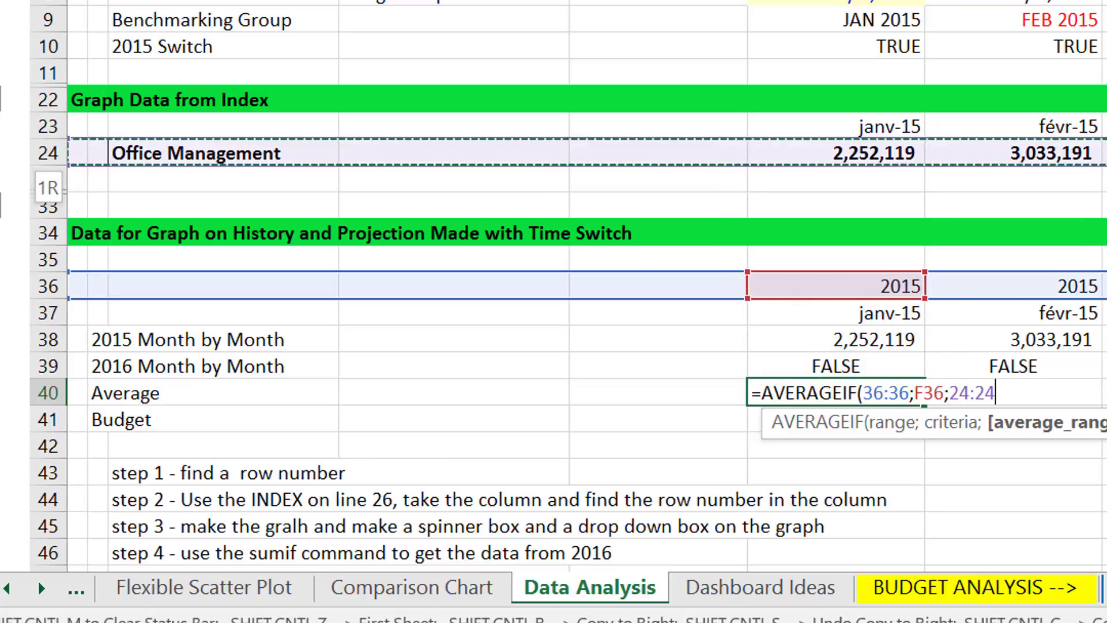
pyautogui.write(')')
pyautogui.press('Return')
# Format the Average in F40 with thousands separators and two decimals, and copy it to the right across row 40.
pyautogui.press('Up')
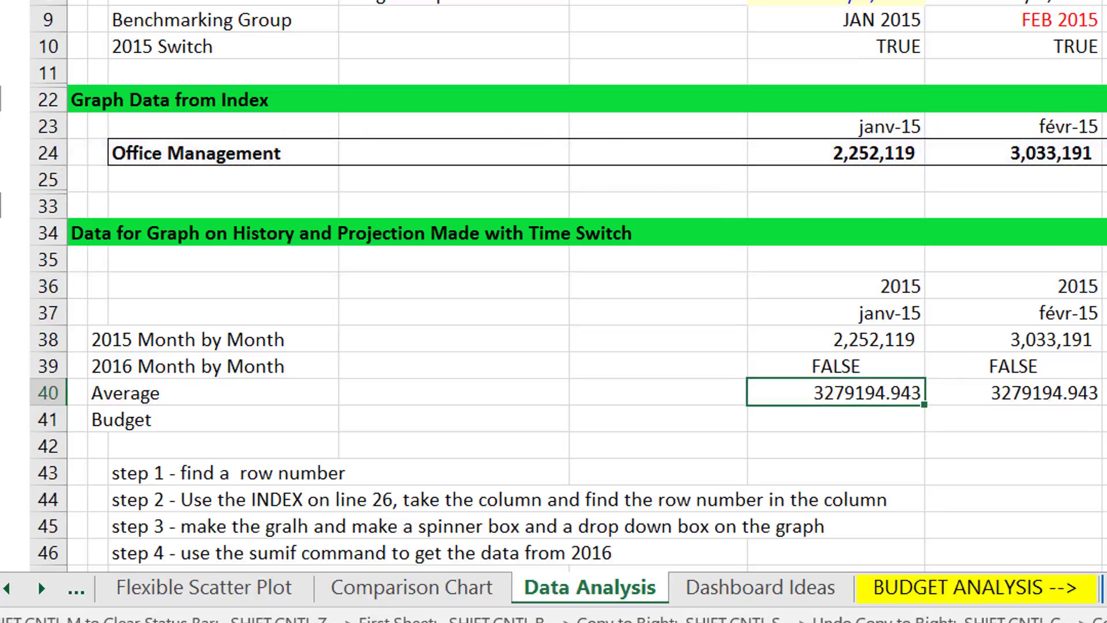
pyautogui.hotkey('ctrl', 'shift', '1')
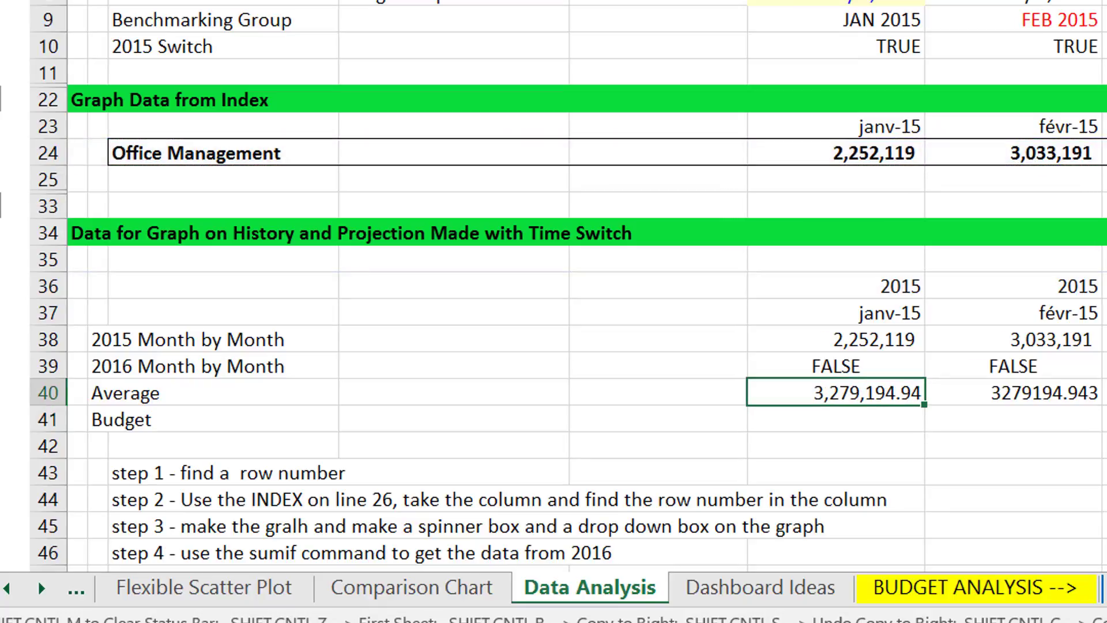
pyautogui.hotkey('ctrl', 'shift', 'r')
# Examine the copied Average values across the months in row 40.
pyautogui.press('Right')
pyautogui.press('Right')
pyautogui.press('Right')
pyautogui.press('Right')
pyautogui.press('Right')
pyautogui.press('Right')
pyautogui.press('Right')
pyautogui.press('Right')
pyautogui.press('Right')
pyautogui.press('Right')
pyautogui.press('Right')
pyautogui.press('Right')
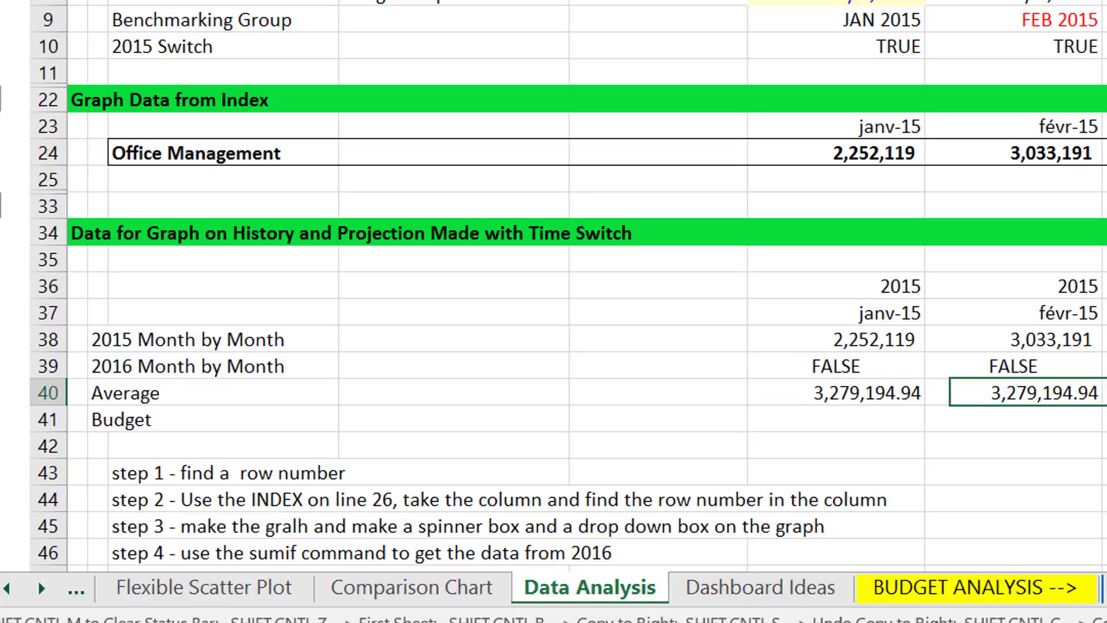
pyautogui.press('Right')
pyautogui.press('Right')
pyautogui.press('Right')
pyautogui.press('Right')
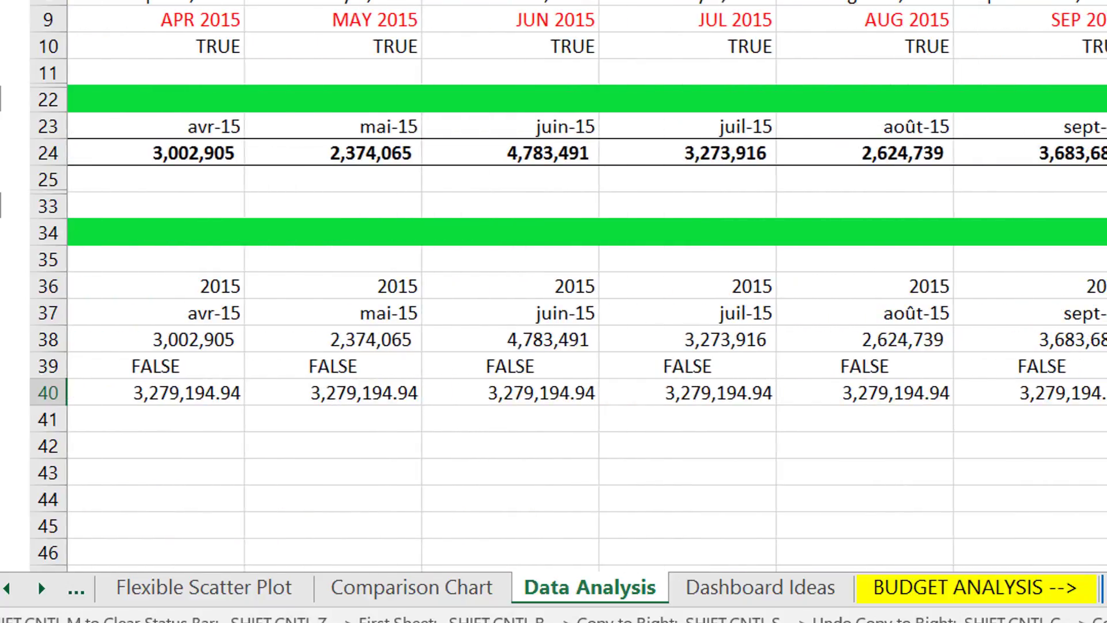
# Review the yearly averages in row 40 from mid-2015 through December 2016, up to the 2017 projection months.
pyautogui.press('Right')
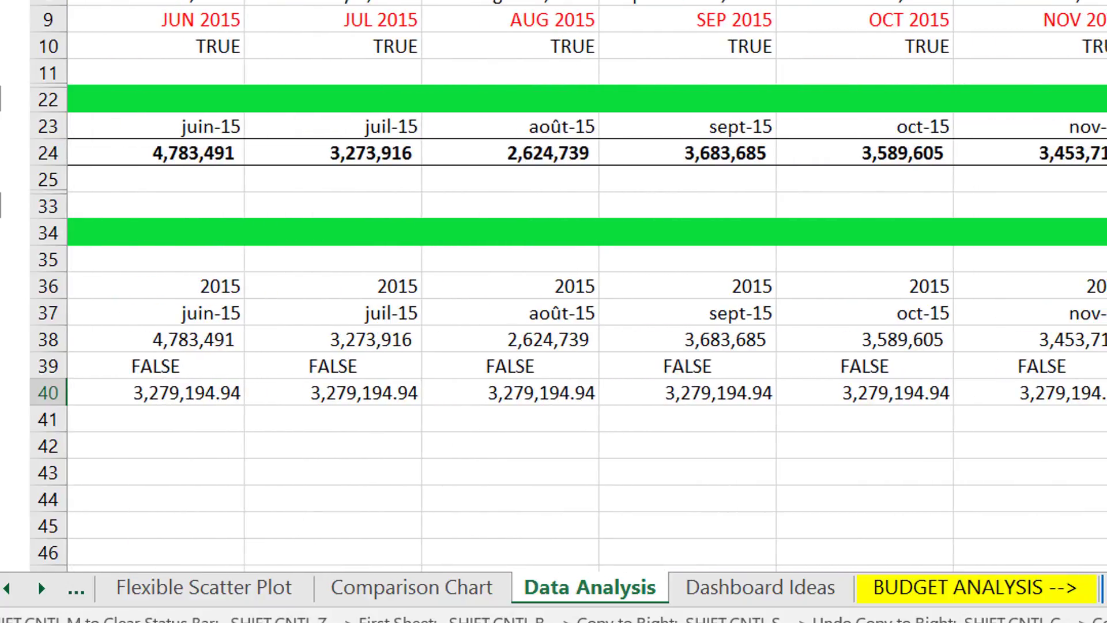
pyautogui.press('Right')
pyautogui.press('Right')
pyautogui.press('Right')
pyautogui.press('Right')
pyautogui.press('Right')
pyautogui.press('Right')
pyautogui.press('Right')
pyautogui.press('Right')
pyautogui.press('Right')
pyautogui.press('Right')
pyautogui.press('Right')
pyautogui.press('Right')
pyautogui.press('Right')
pyautogui.press('Right')
pyautogui.press('Right')
pyautogui.press('Right')
pyautogui.press('Right')
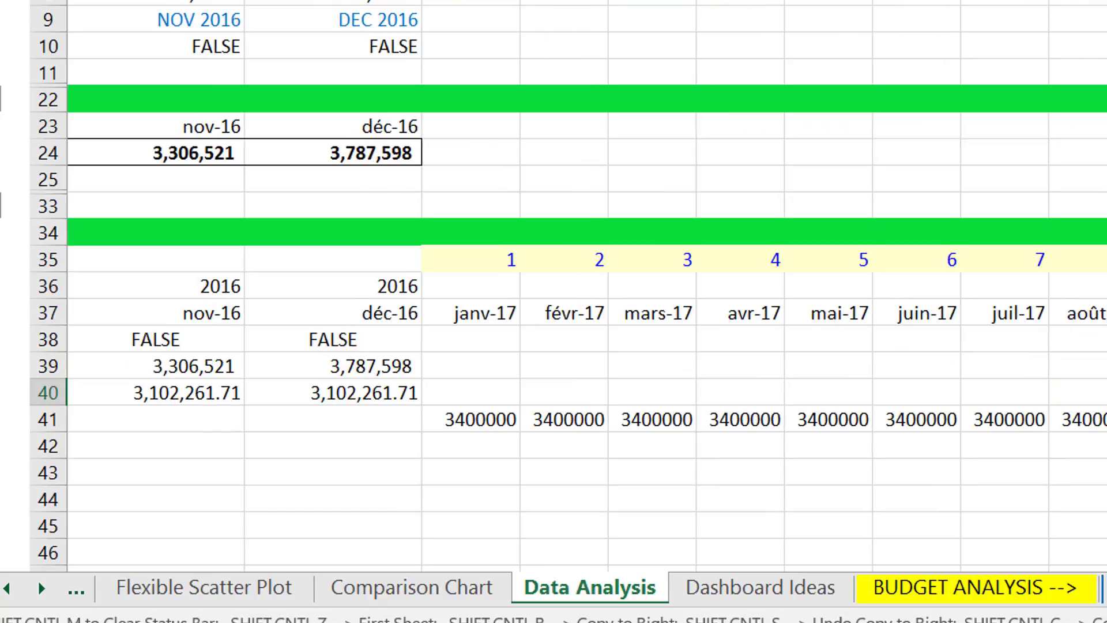
# Format the Budget values in row 41 with thousands separators and two decimals, and widen the January 2017 column to fit.
pyautogui.press('Down')
pyautogui.hotkey('shift', 'space')
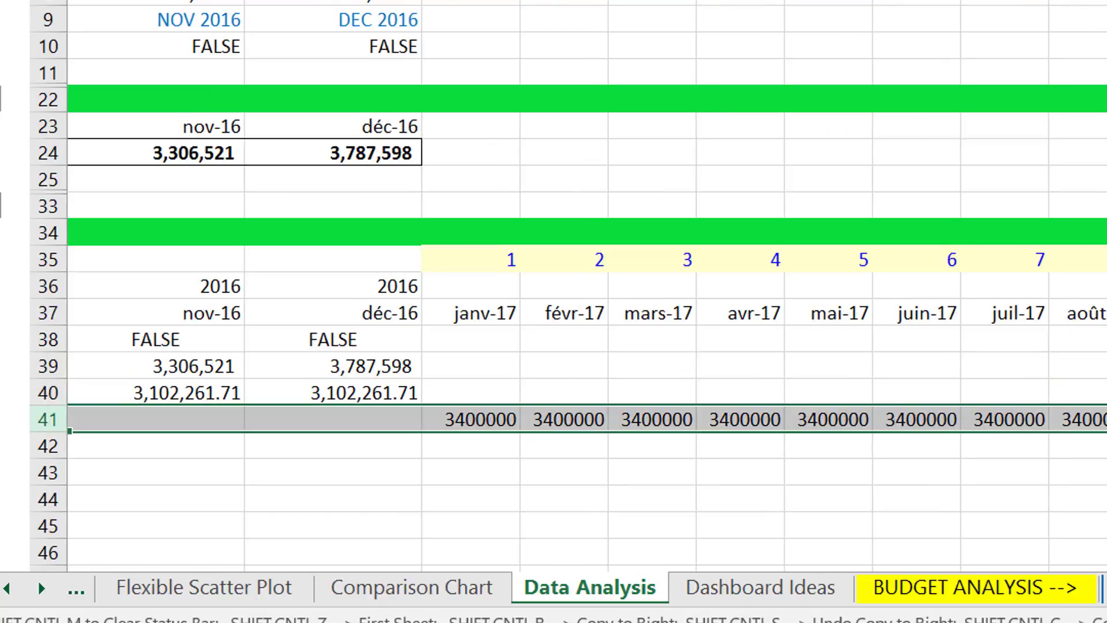
pyautogui.hotkey('ctrl', 'shift', '1')
pyautogui.press('Left')
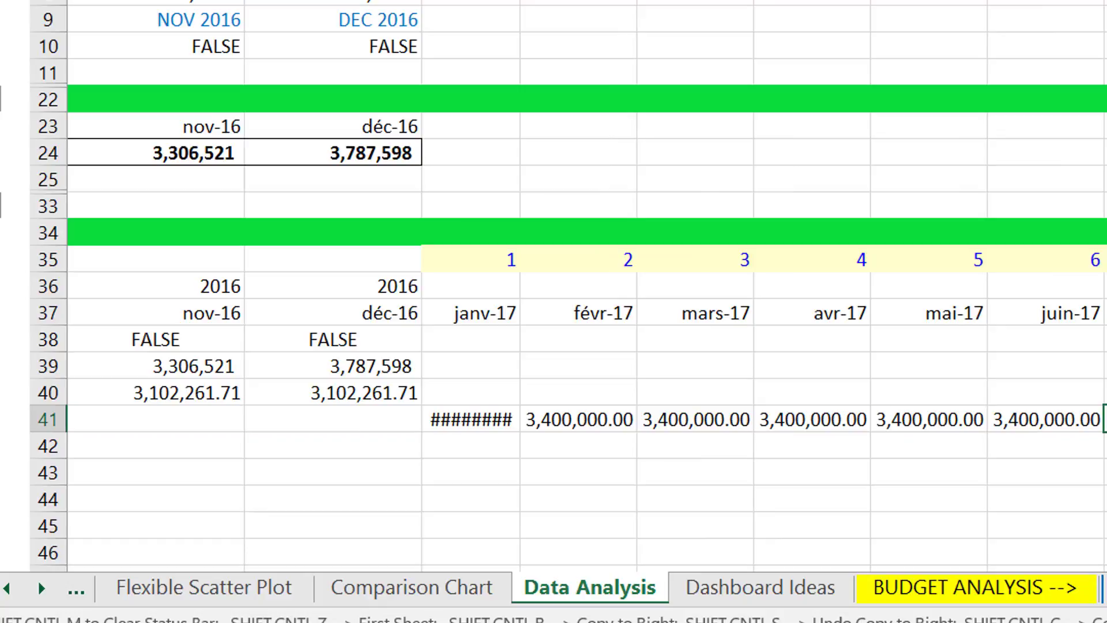
pyautogui.moveTo(520, 0); pyautogui.dragTo(545, 0)
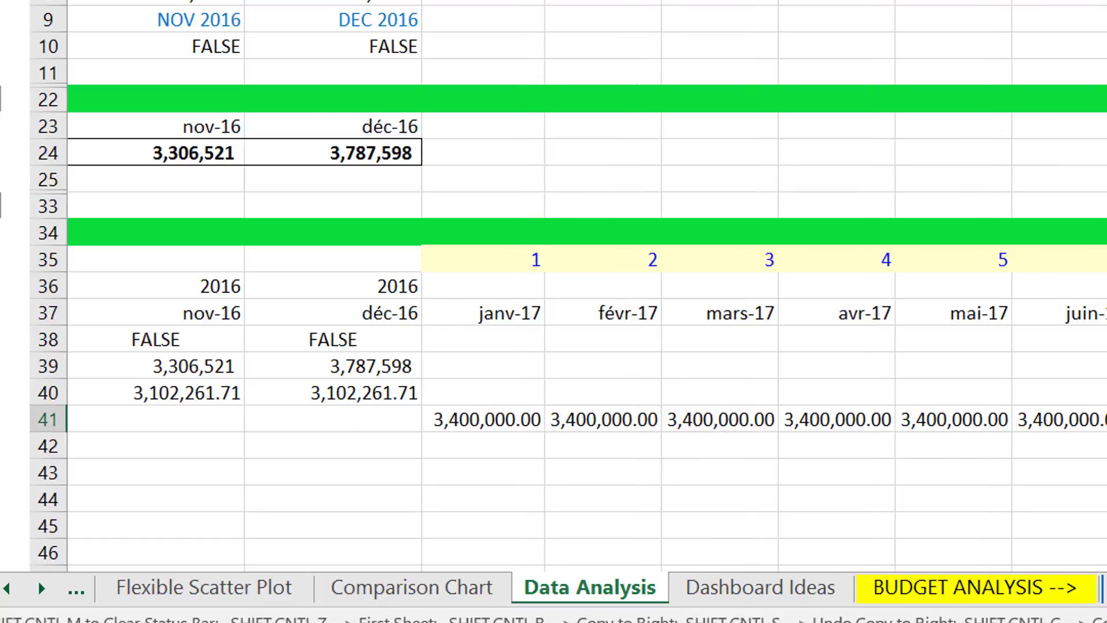
# Examine the Budget row back to its label and compare it with the 2016 and Average rows for January 2015.
pyautogui.press('Left')
pyautogui.press('Left')
pyautogui.press('Left')
pyautogui.press('Left')
pyautogui.press('Left')
pyautogui.press('Left')
pyautogui.press('Left')
pyautogui.press('Left')
pyautogui.press('Left')
pyautogui.press('Left')
pyautogui.press('Left')
pyautogui.press('Left')
pyautogui.press('Left')
pyautogui.press('Left')
pyautogui.press('Left')
pyautogui.press('Left')
pyautogui.press('Left')
pyautogui.press('Left')
pyautogui.press('Left')
pyautogui.press('Left')
pyautogui.press('Left')
pyautogui.press('Left')
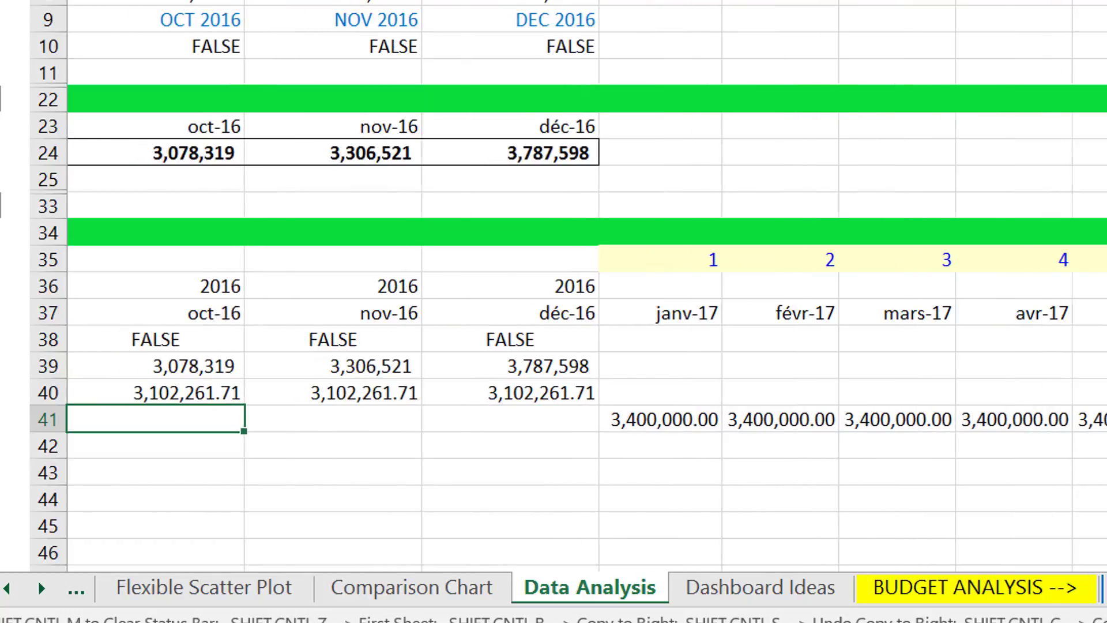
pyautogui.press('Left')
pyautogui.press('Right')
pyautogui.press('Right')
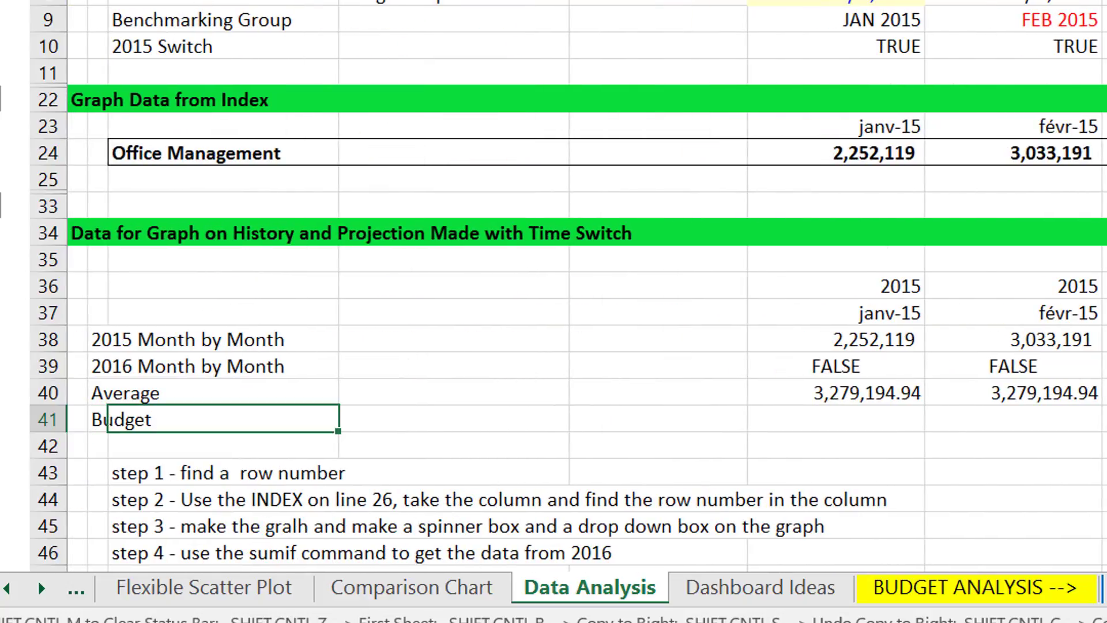
pyautogui.press('Up')
pyautogui.press('Up')
pyautogui.press('Right')
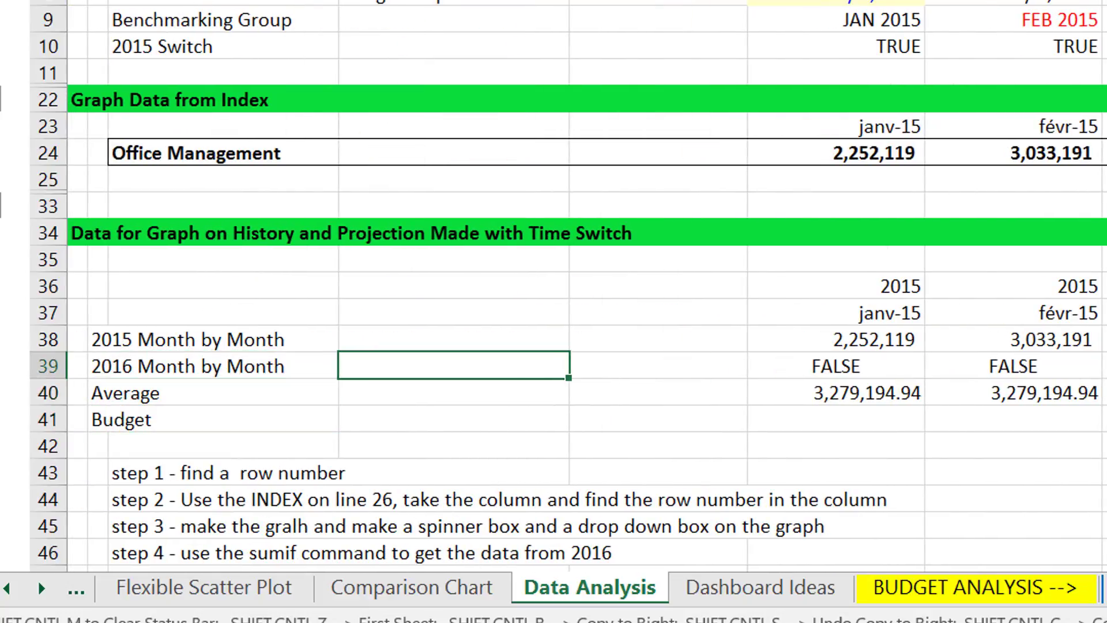
pyautogui.press('Right')
pyautogui.press('Down')
pyautogui.press('Right')
pyautogui.press('Right')
pyautogui.press('Left')
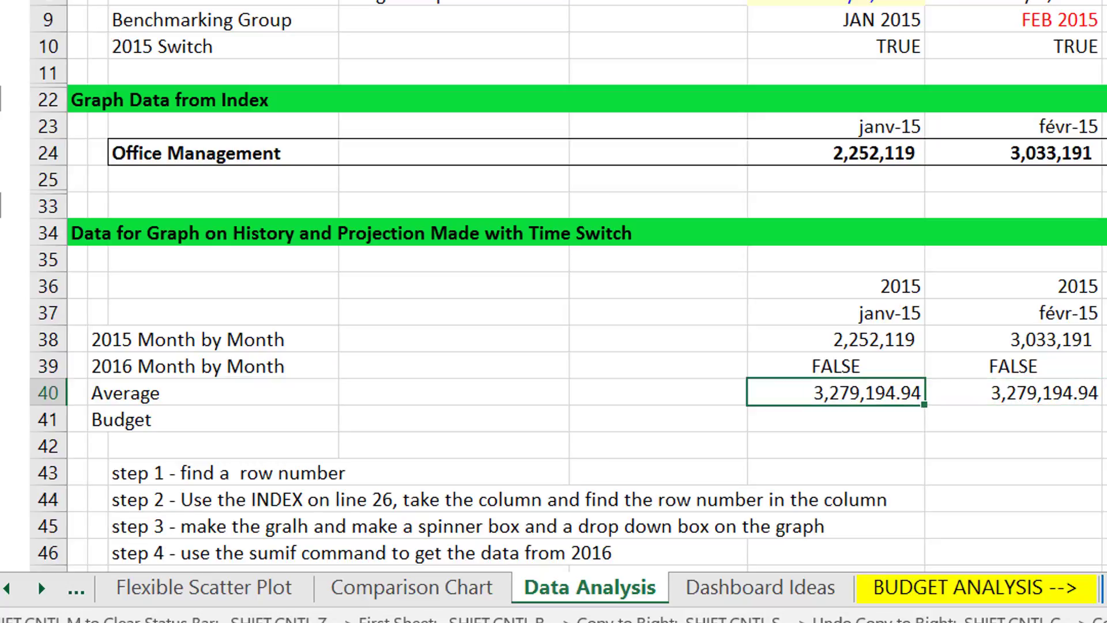
# Create a column chart sheet from rows 37 to 40, including the labels in column B and all months through December 2017.
pyautogui.press('Up')
pyautogui.press('Up')
pyautogui.press('Up')
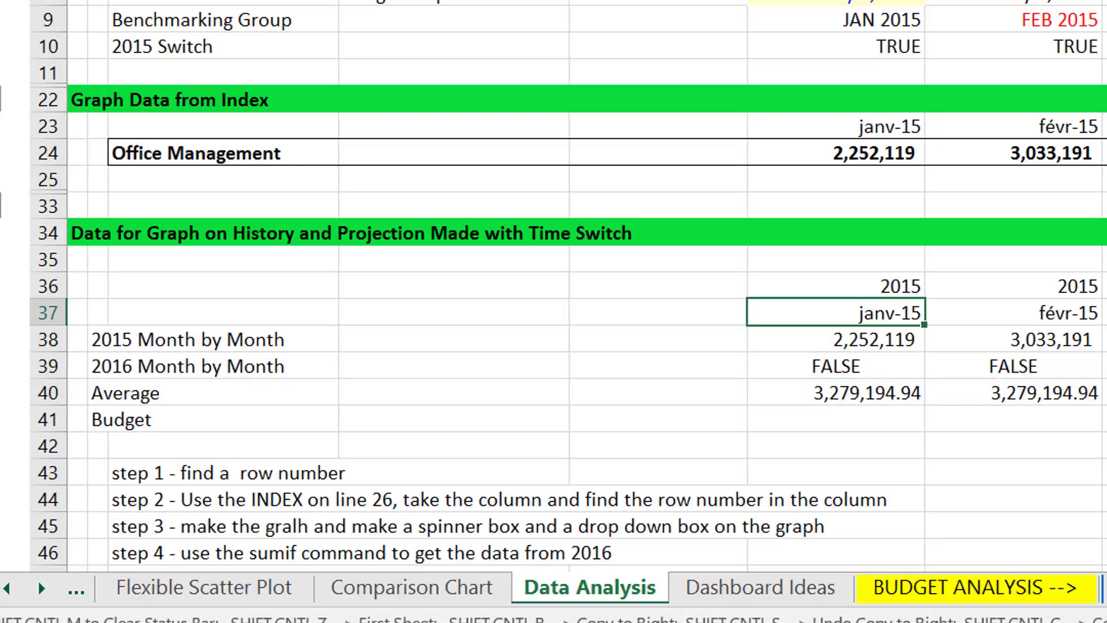
pyautogui.press('Left')
pyautogui.press('Left')
pyautogui.press('Left')
pyautogui.press('Left')
pyautogui.hotkey('shift', 'Down')
pyautogui.hotkey('shift', 'Down')
pyautogui.hotkey('shift', 'Down')
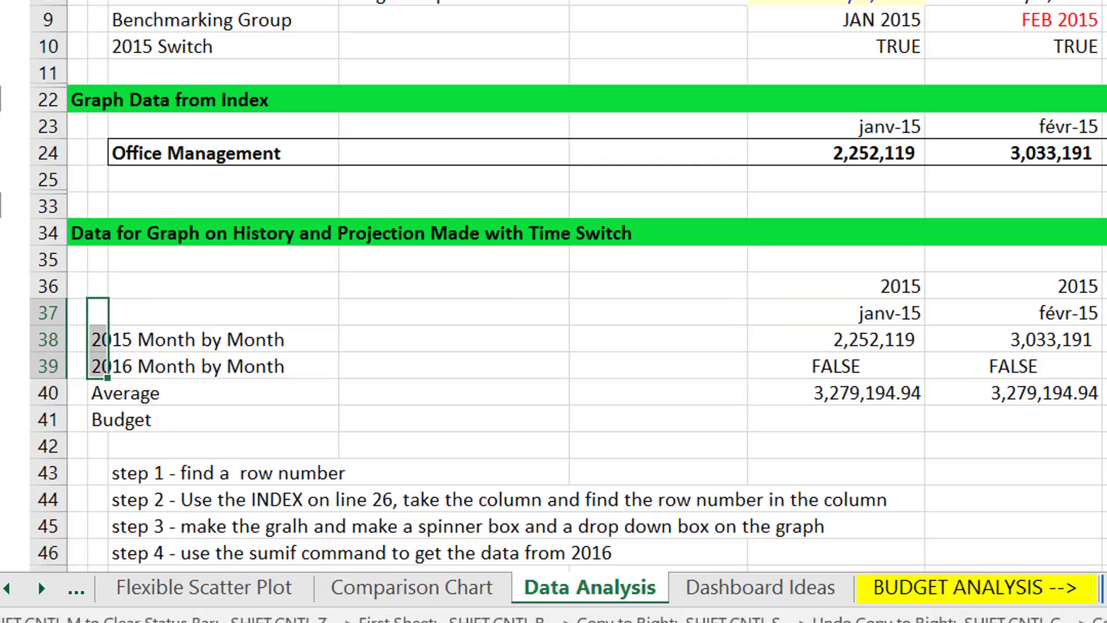
pyautogui.hotkey('shift', 'Right')
pyautogui.hotkey('shift', 'Right')
pyautogui.hotkey('shift', 'Right')
pyautogui.hotkey('shift', 'Right')
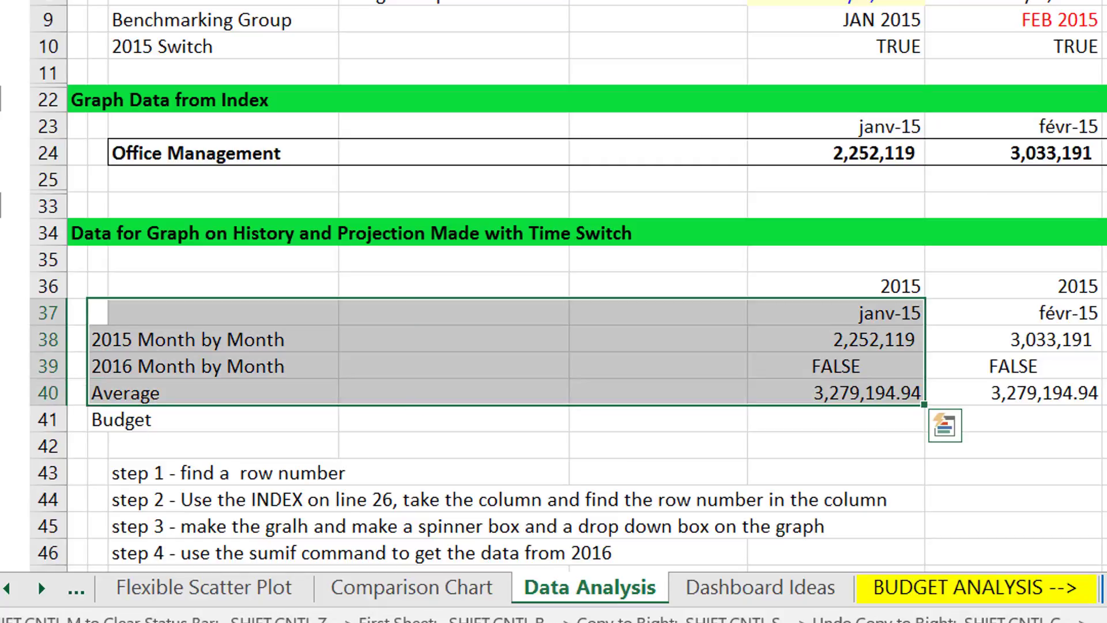
pyautogui.hotkey('ctrl', 'shift', 'Right')
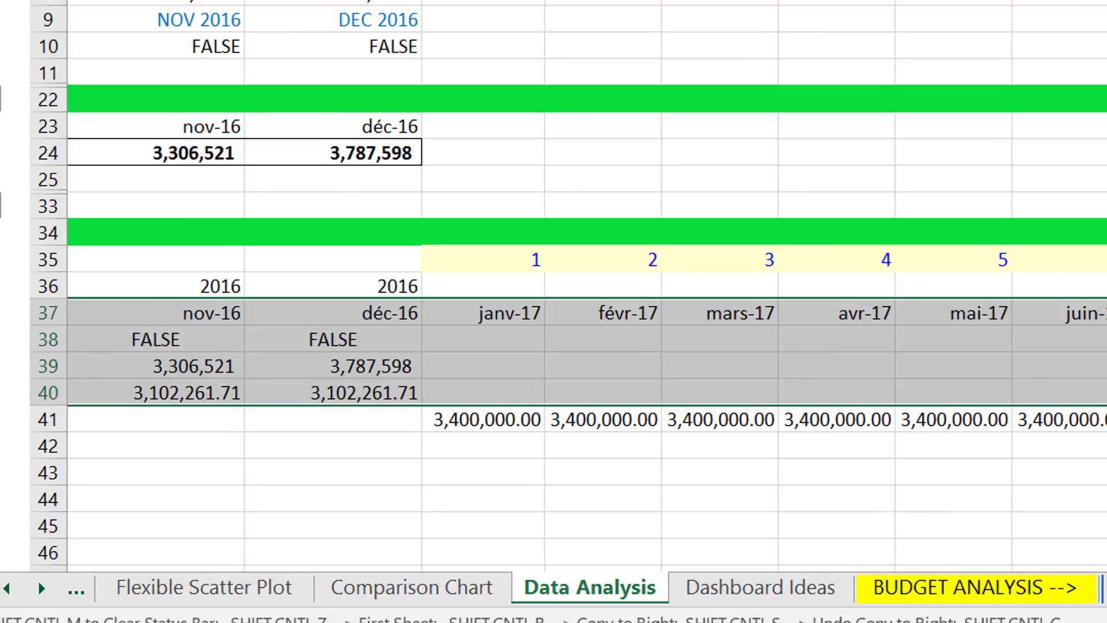
pyautogui.press('F11')
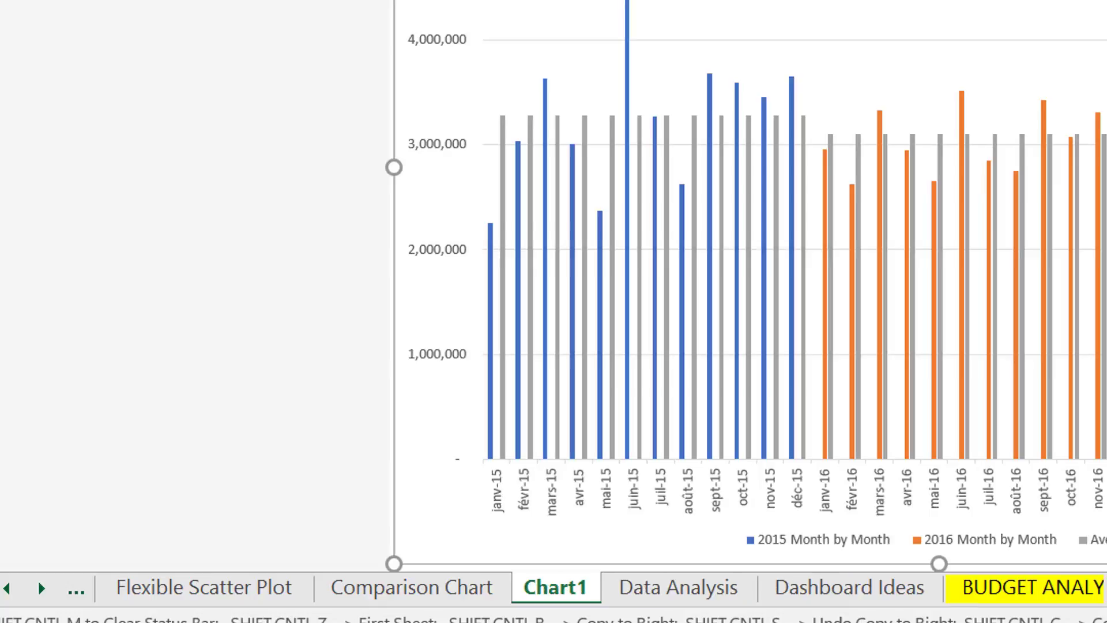
# Change the chart type of the Average series to Line, keeping both month-by-month series as clustered columns.
pyautogui.rightClick(615, 130)
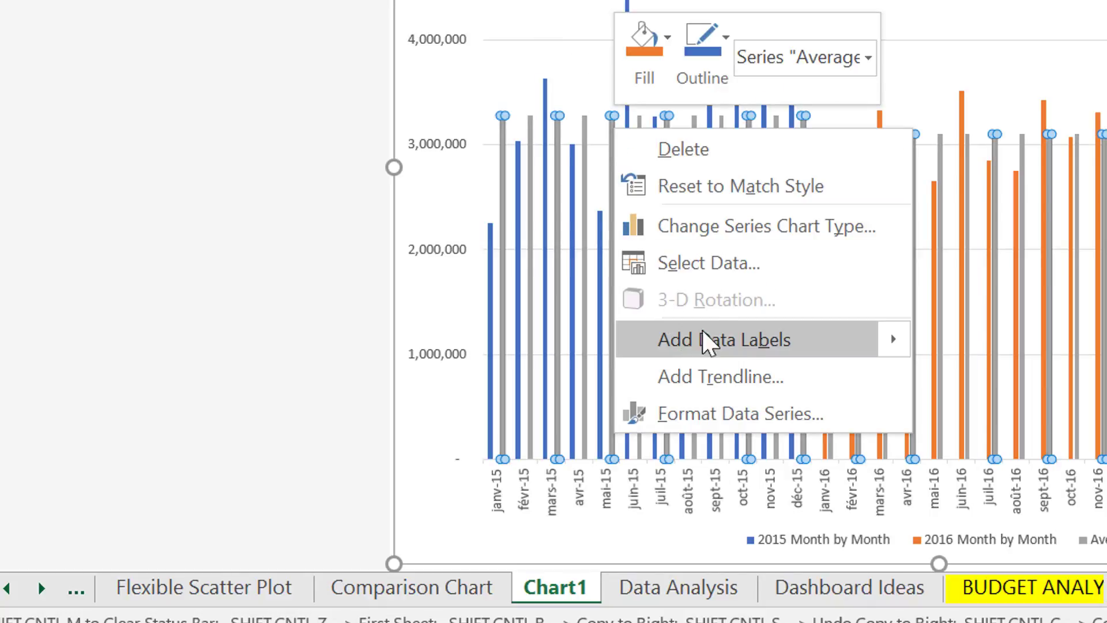
pyautogui.click(718, 237)
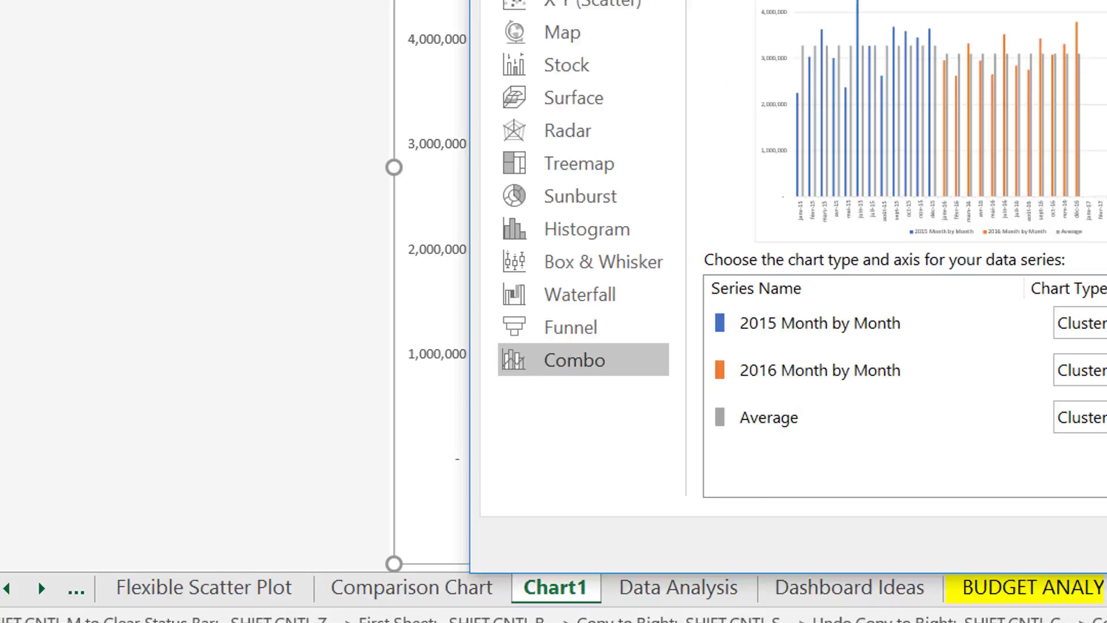
pyautogui.click(1090, 417)
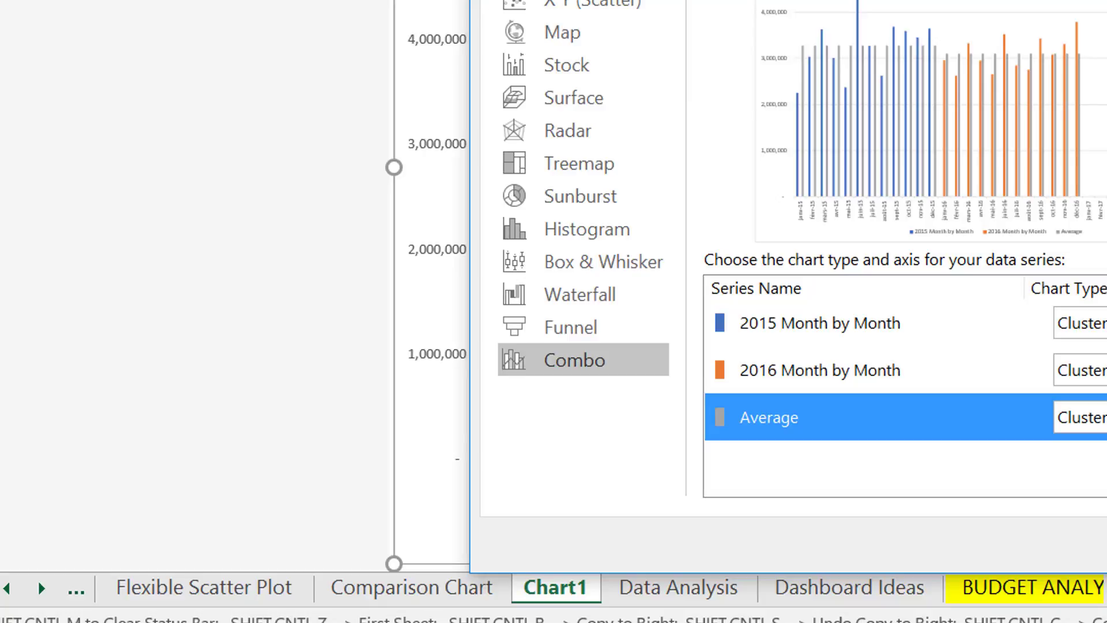
pyautogui.click(1085, 417)
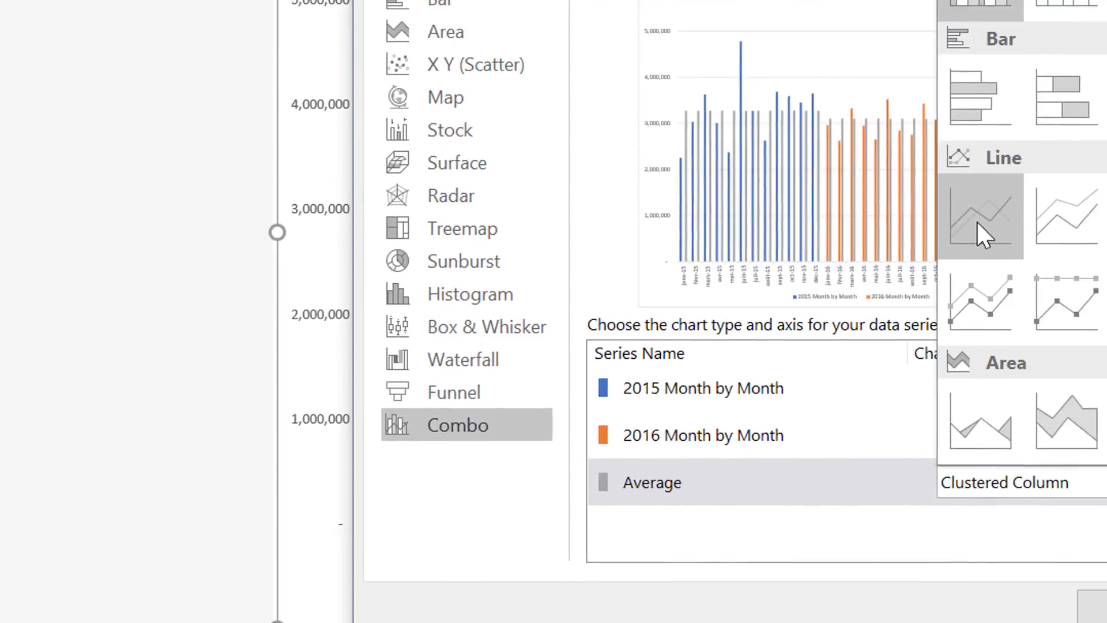
pyautogui.click(979, 226)
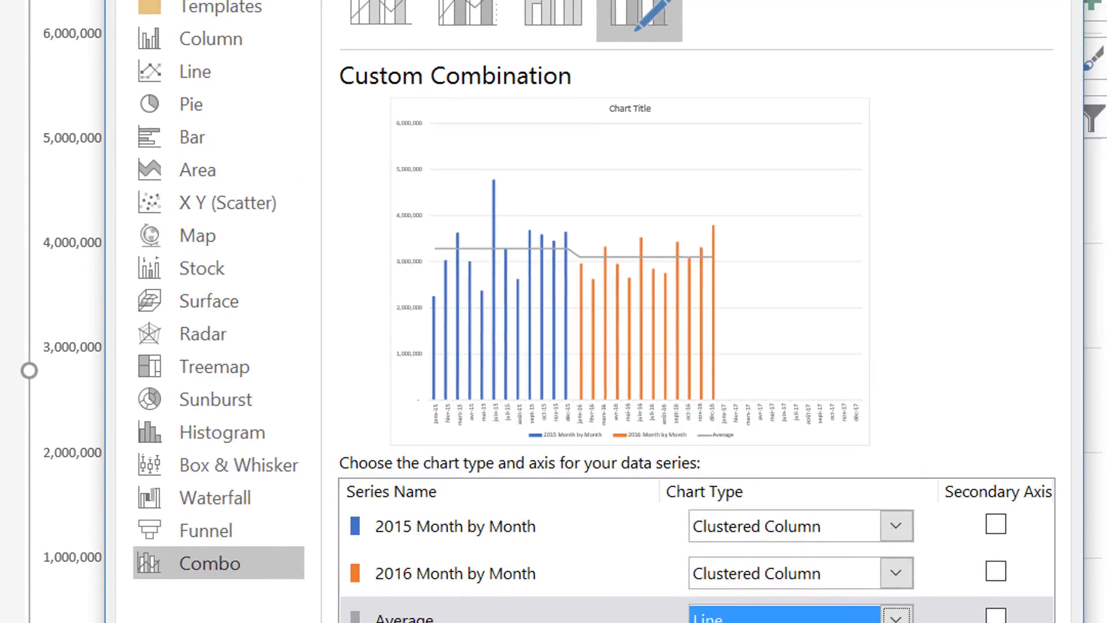
pyautogui.click(842, 619)
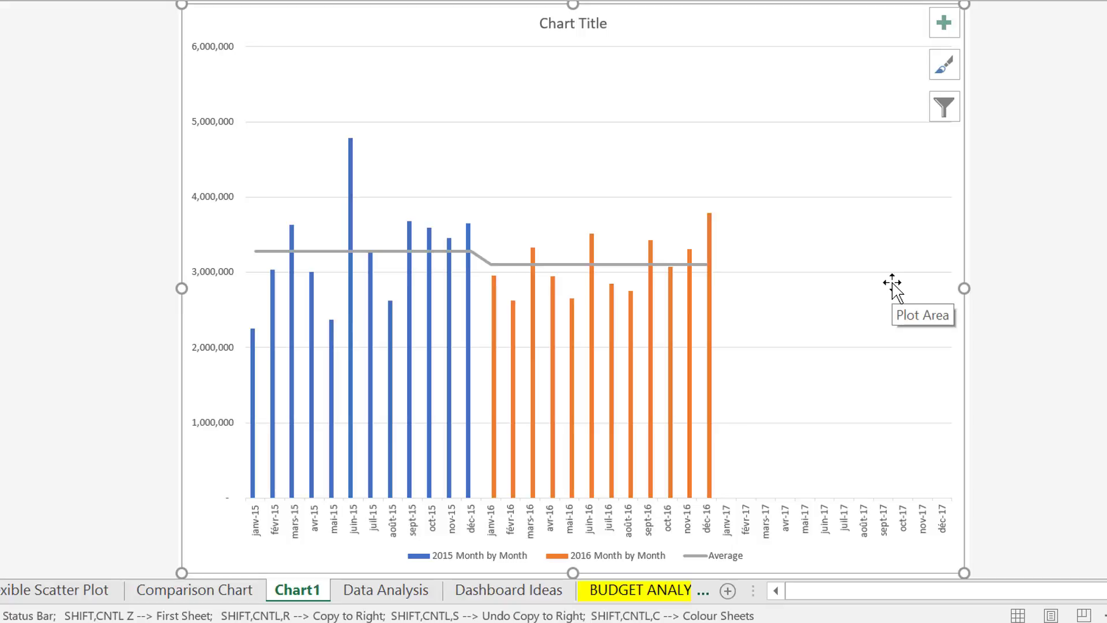
# Delete the Chart1 sheet.
pyautogui.hotkey('alt', 'h')
pyautogui.press('d')
pyautogui.press('s')
pyautogui.press('Return')
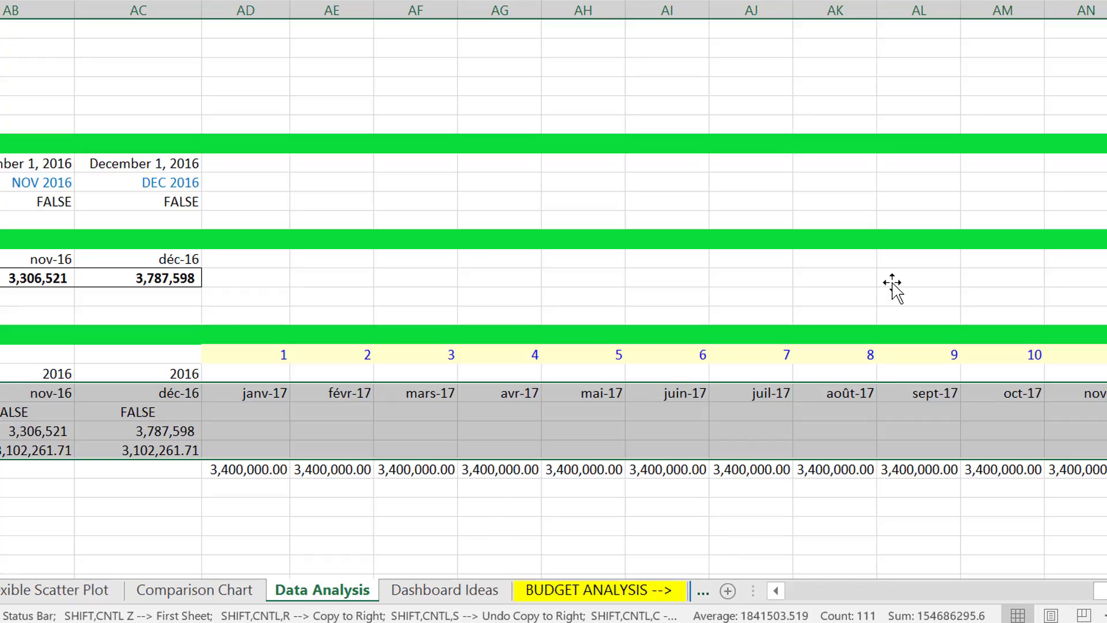
# Expand the grouped rows above Graph Data from Index and go to the Business Development budget input in E12.
pyautogui.press('Home')
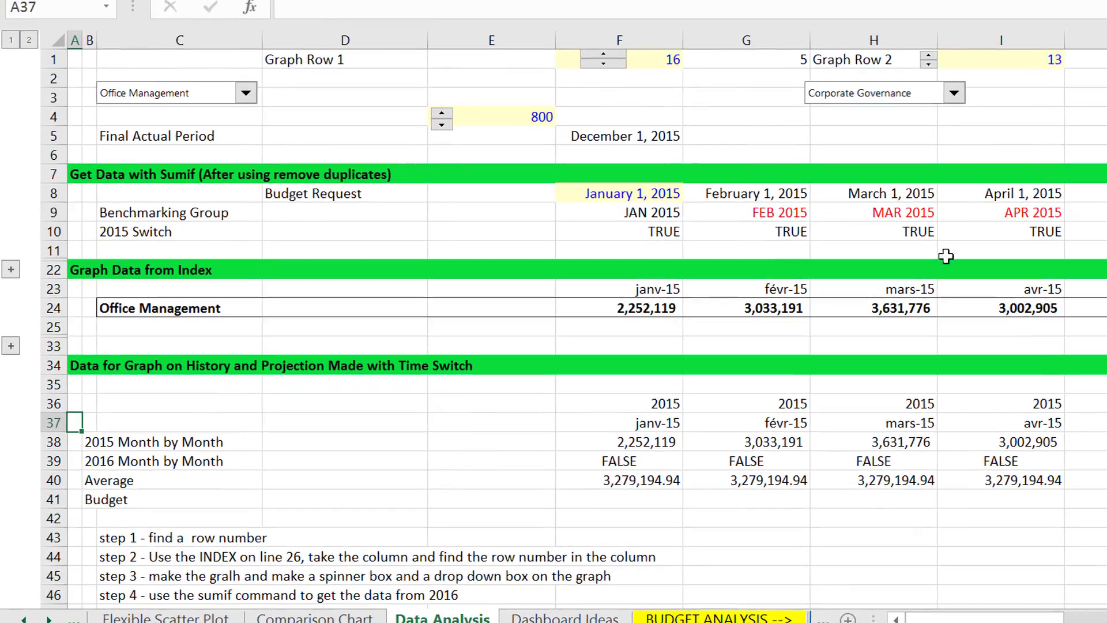
pyautogui.click(11, 270)
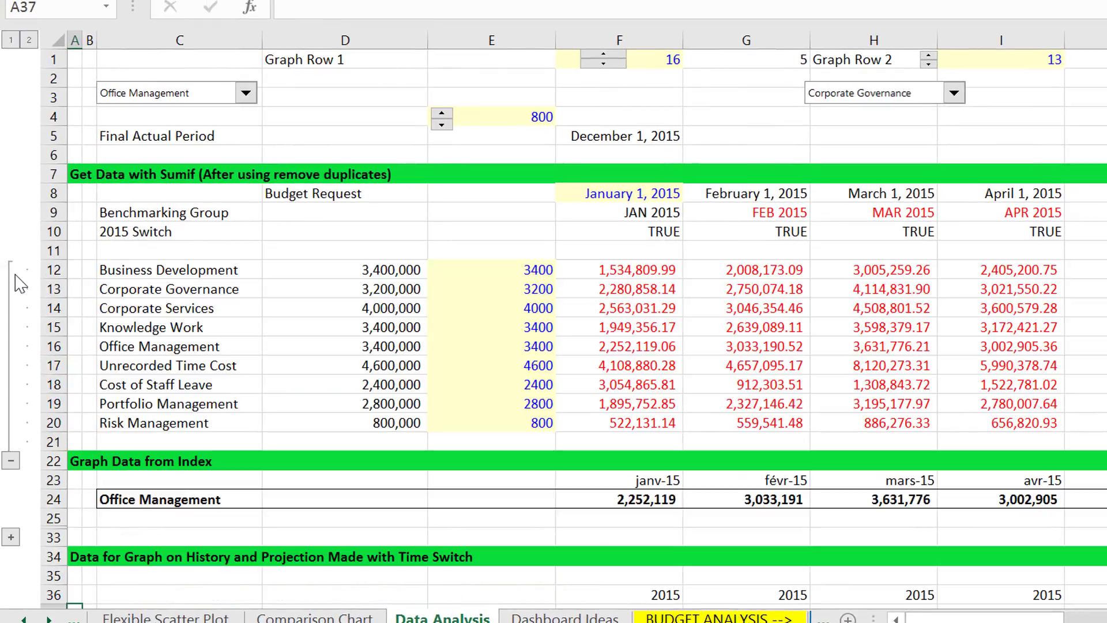
pyautogui.press('Right')
pyautogui.press('Right')
pyautogui.press('Up')
pyautogui.press('Up')
pyautogui.press('Up')
pyautogui.press('Up')
pyautogui.press('Up')
pyautogui.press('Up')
pyautogui.press('Up')
pyautogui.press('Up')
pyautogui.press('Up')
pyautogui.press('Up')
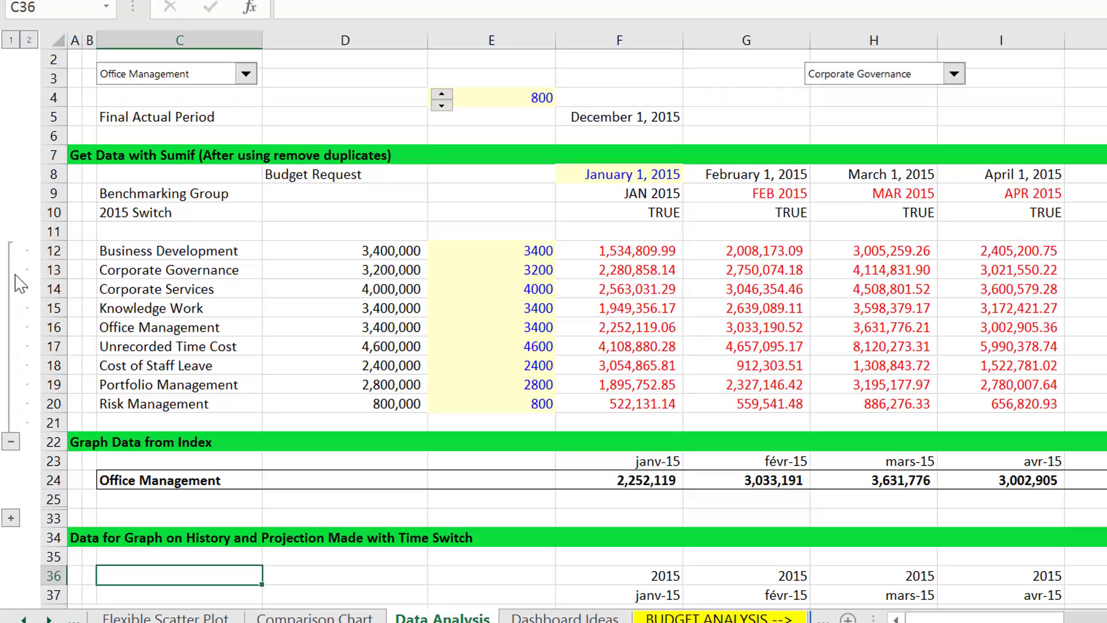
pyautogui.press('Up')
pyautogui.press('Up')
pyautogui.press('Up')
pyautogui.press('Up')
pyautogui.press('Up')
pyautogui.press('Up')
pyautogui.press('Right')
pyautogui.press('Right')
pyautogui.press('Up')
pyautogui.press('Up')
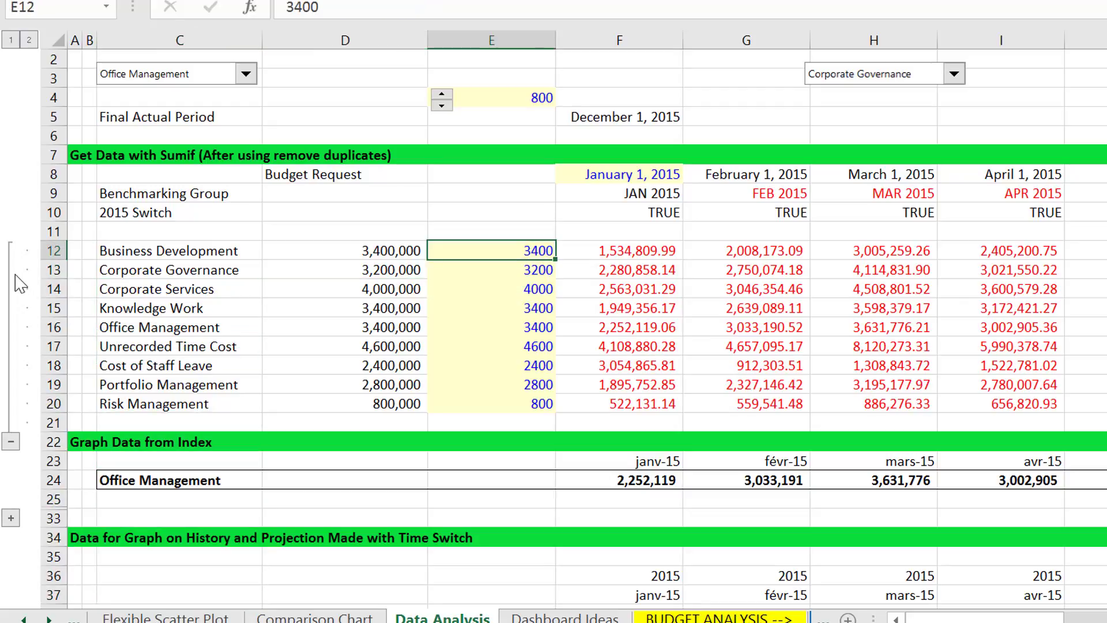
pyautogui.press('Down')
pyautogui.press('Up')
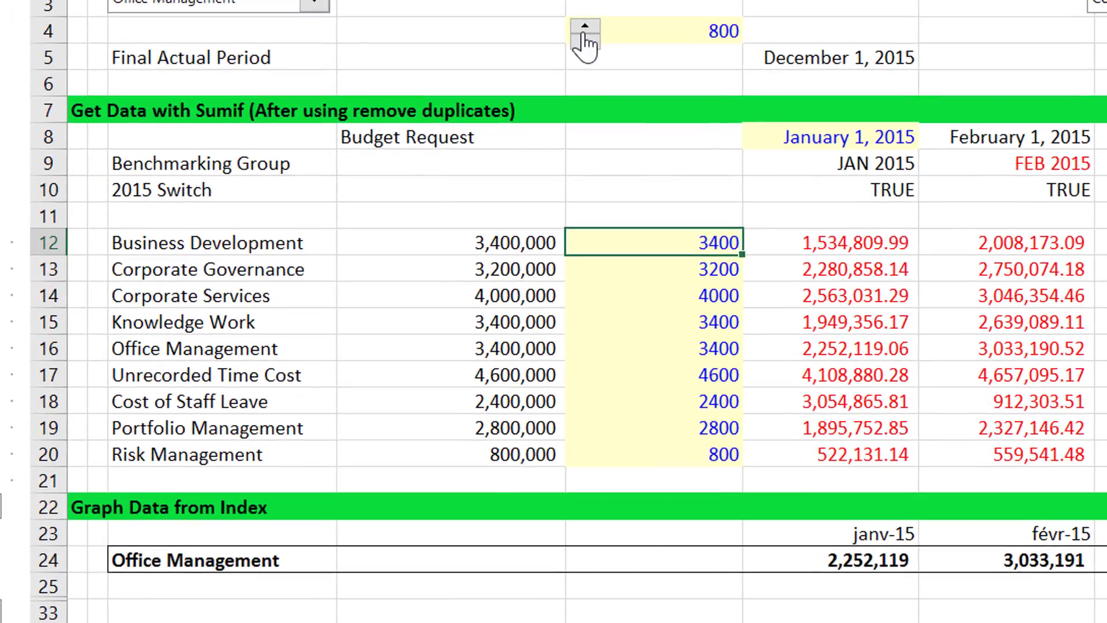
# Set the maximum value of the spinner linked to E4 to 10000.
pyautogui.rightClick(442, 96)
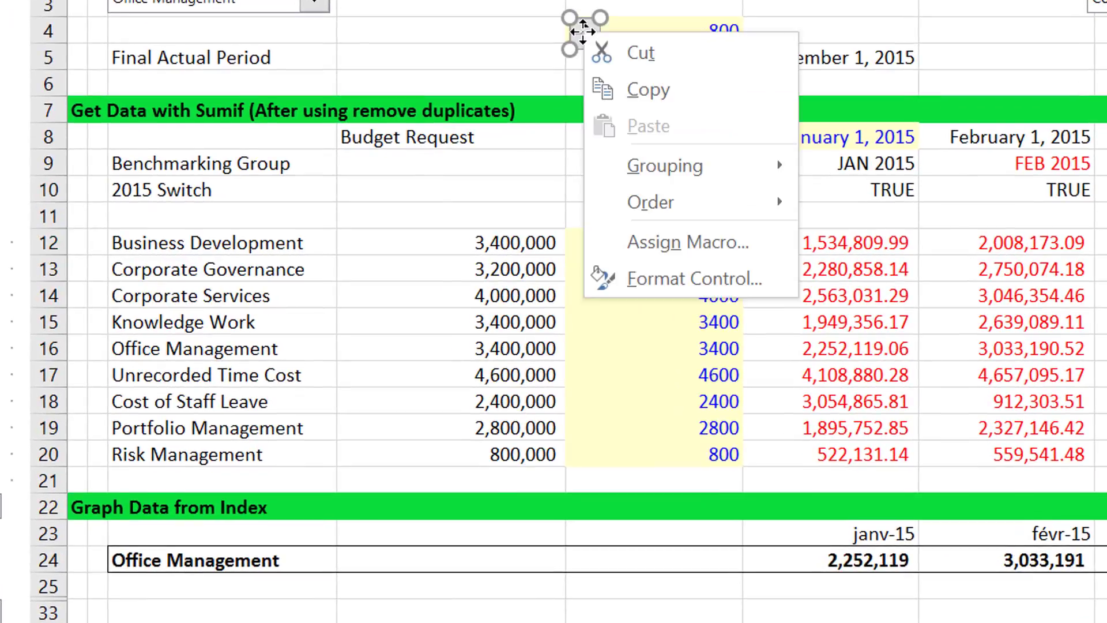
pyautogui.click(655, 270)
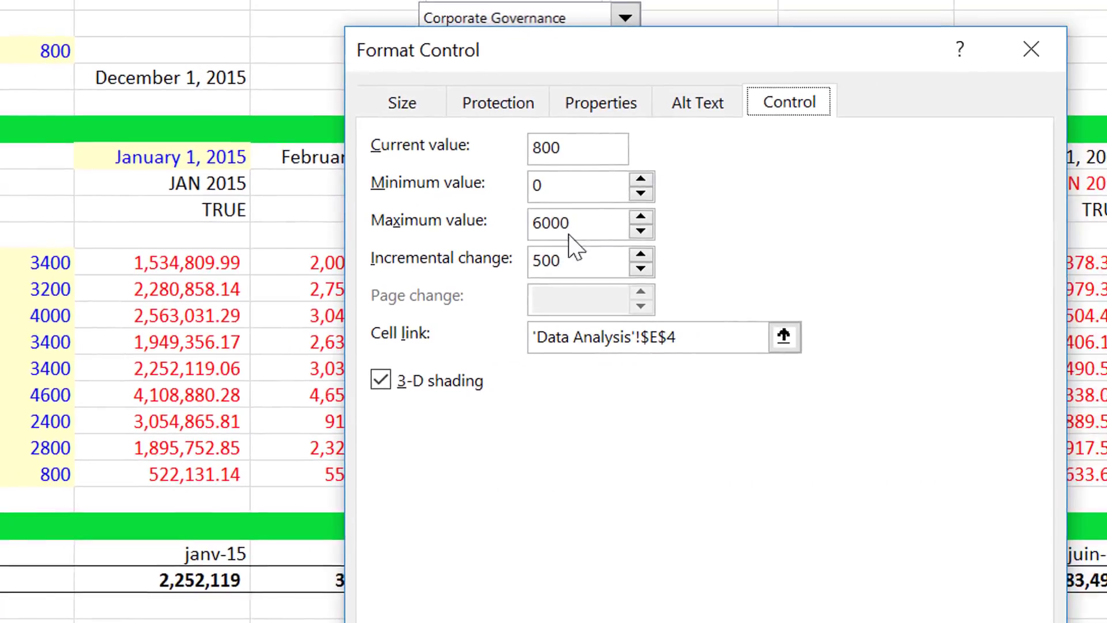
pyautogui.moveTo(560, 222); pyautogui.dragTo(490, 217)
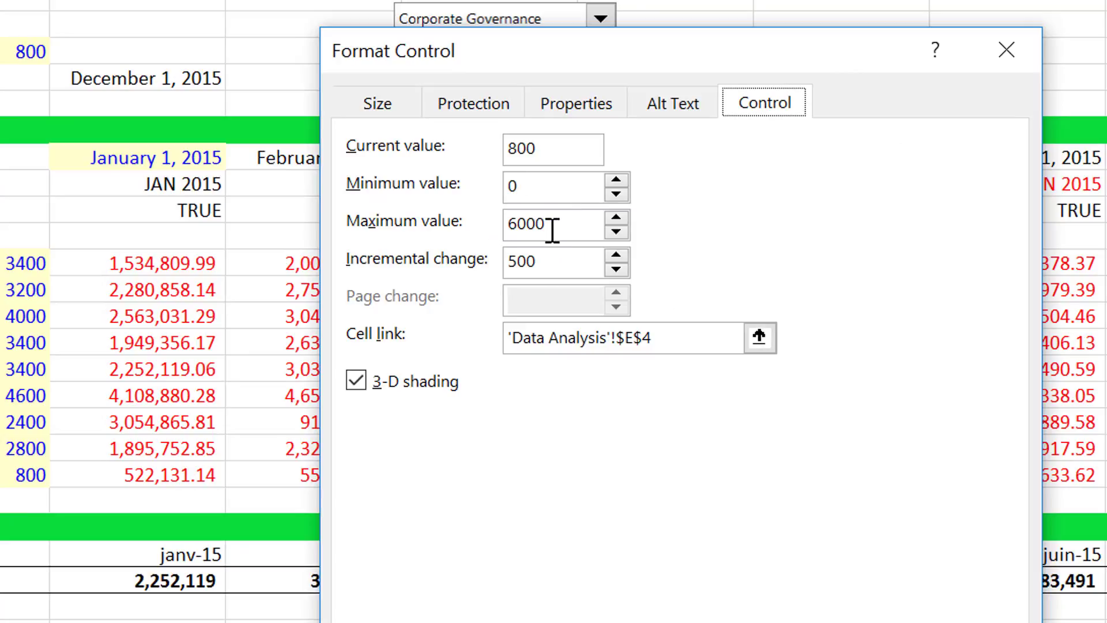
pyautogui.click(552, 229)
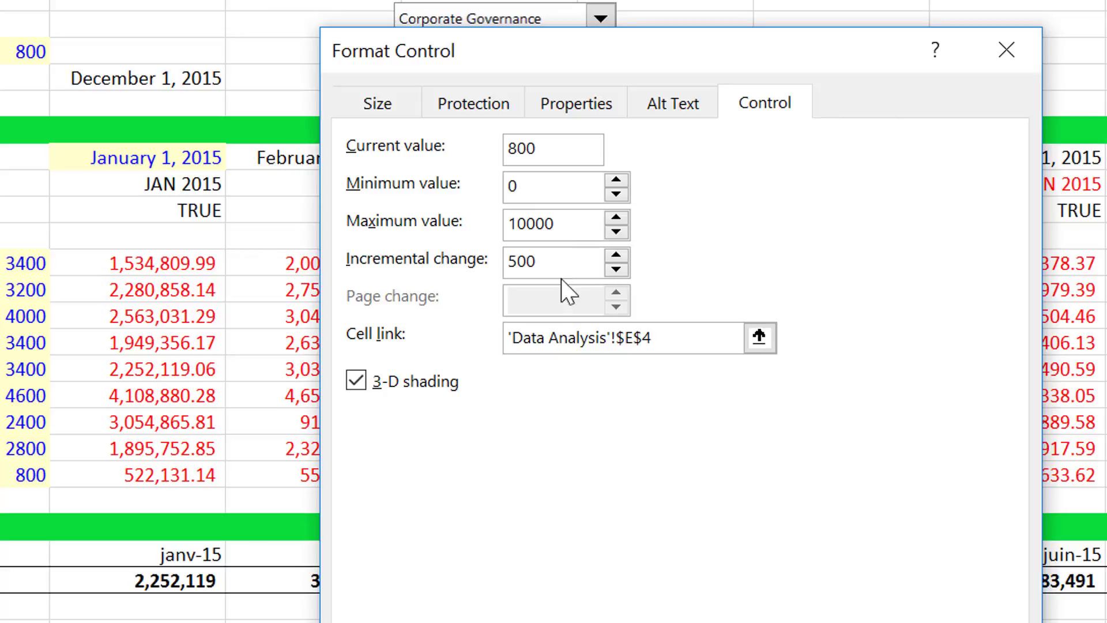
pyautogui.press('Return')
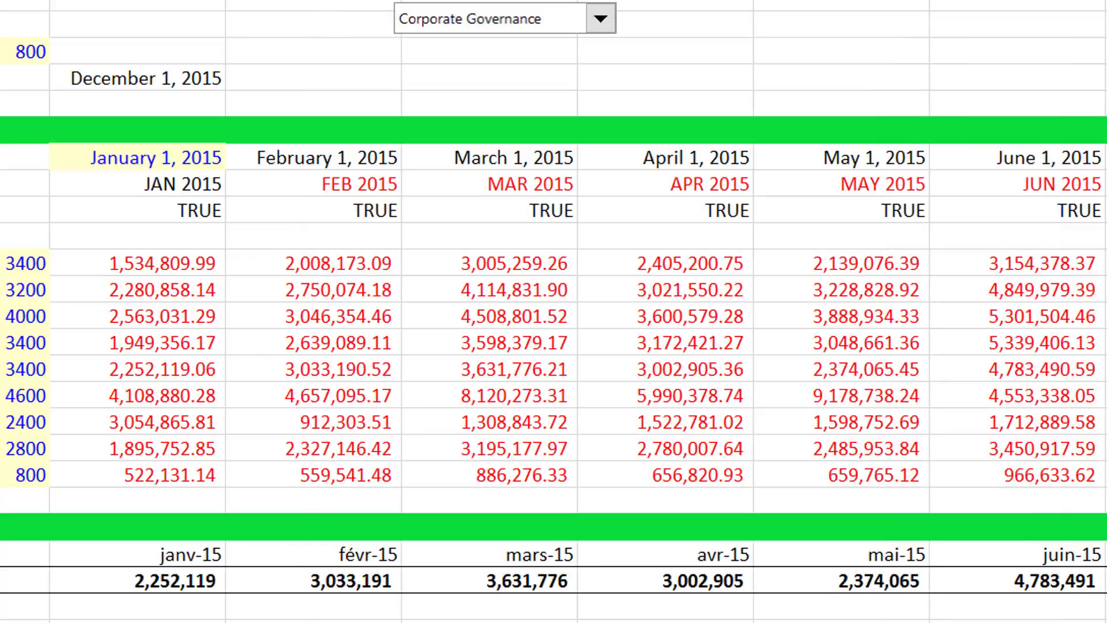
# Examine the budget inputs in column E for the benchmarking groups from Business Development to Portfolio Management.
pyautogui.click(23, 318)
pyautogui.press('Up')
pyautogui.press('Up')
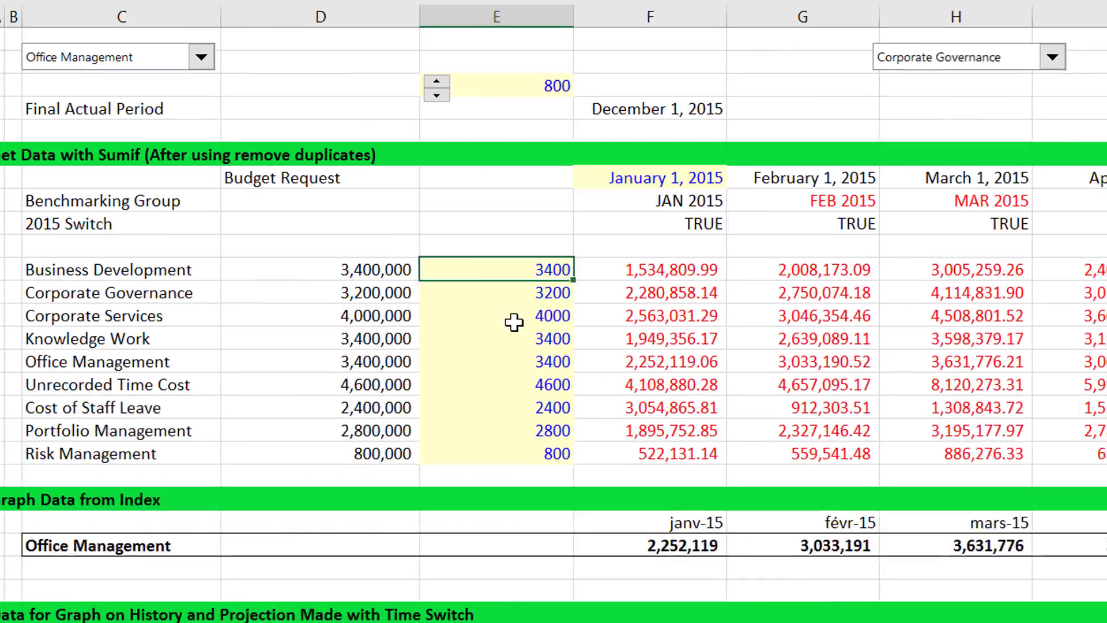
pyautogui.press('Down')
pyautogui.press('Down')
pyautogui.press('Down')
pyautogui.press('Down')
pyautogui.press('Down')
pyautogui.press('Down')
pyautogui.press('Down')
pyautogui.press('Down')
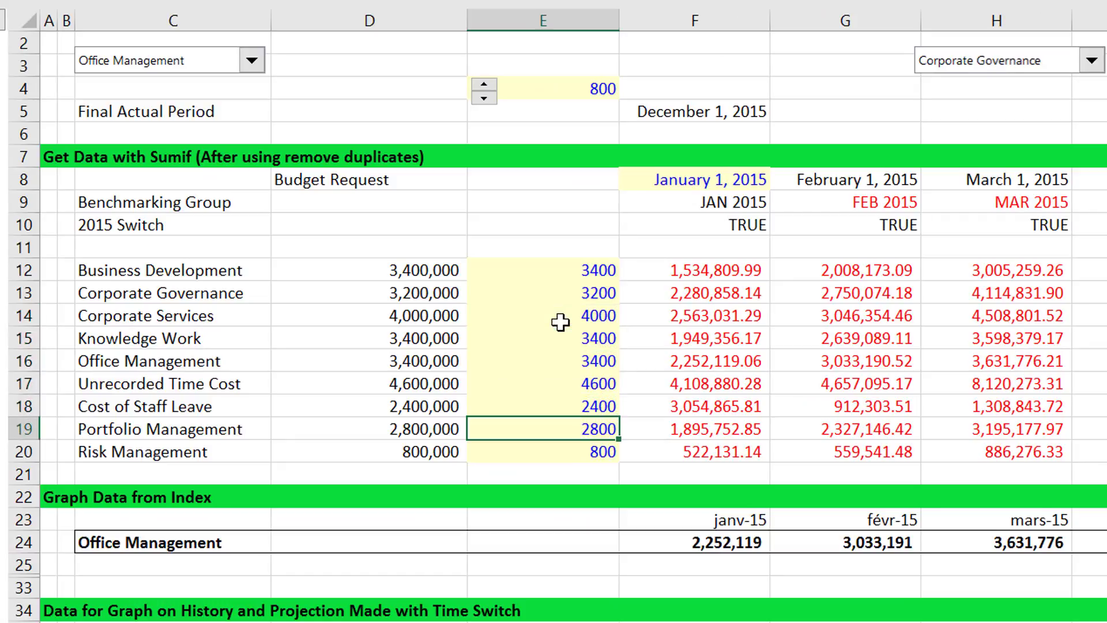
pyautogui.press('Up')
pyautogui.press('Up')
pyautogui.press('Up')
pyautogui.press('Up')
pyautogui.press('Up')
pyautogui.press('Up')
pyautogui.press('Up')
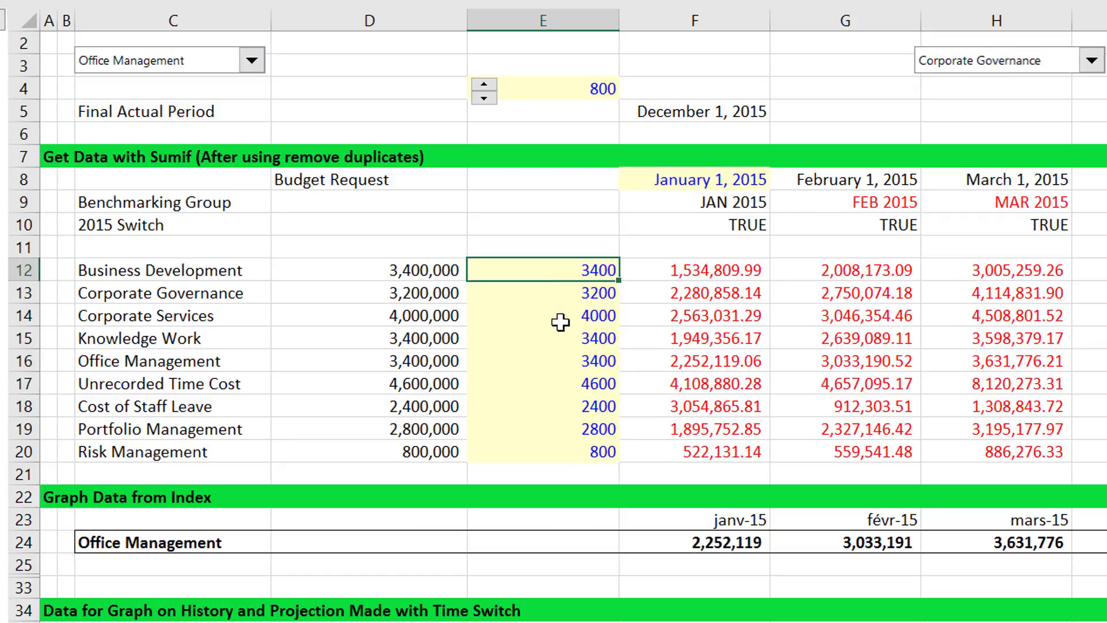
pyautogui.press('Down')
pyautogui.press('Down')
pyautogui.press('Down')
pyautogui.press('Down')
pyautogui.press('Down')
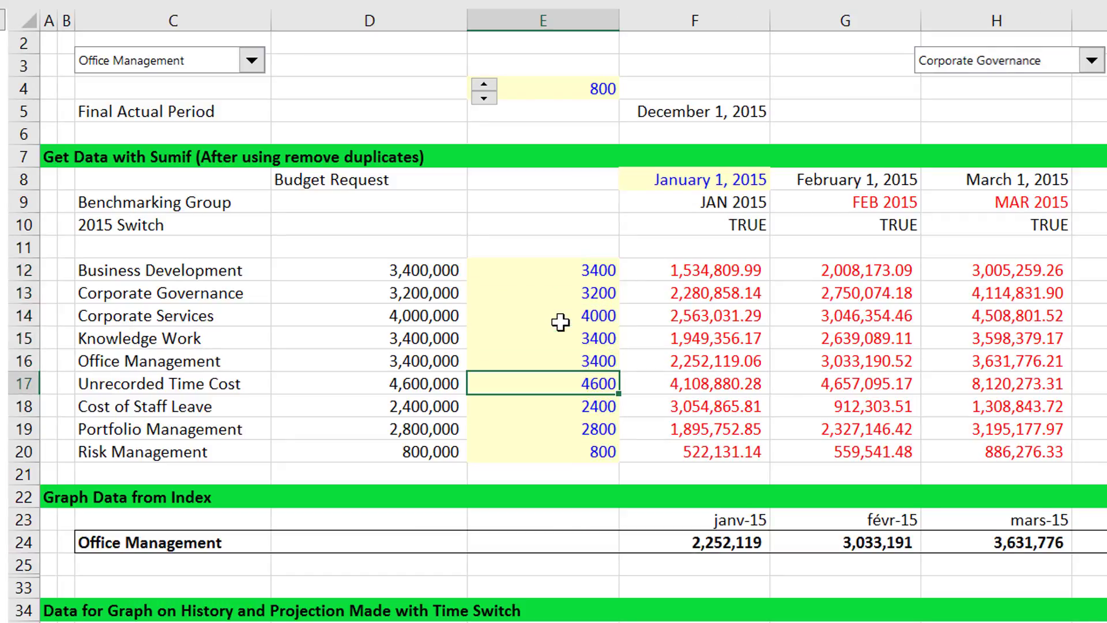
# Examine the budget request amounts in column D and the matching yellow budget inputs in column E.
pyautogui.press('Left')
pyautogui.press('Up')
pyautogui.press('Up')
pyautogui.press('Up')
pyautogui.press('Up')
pyautogui.press('Up')
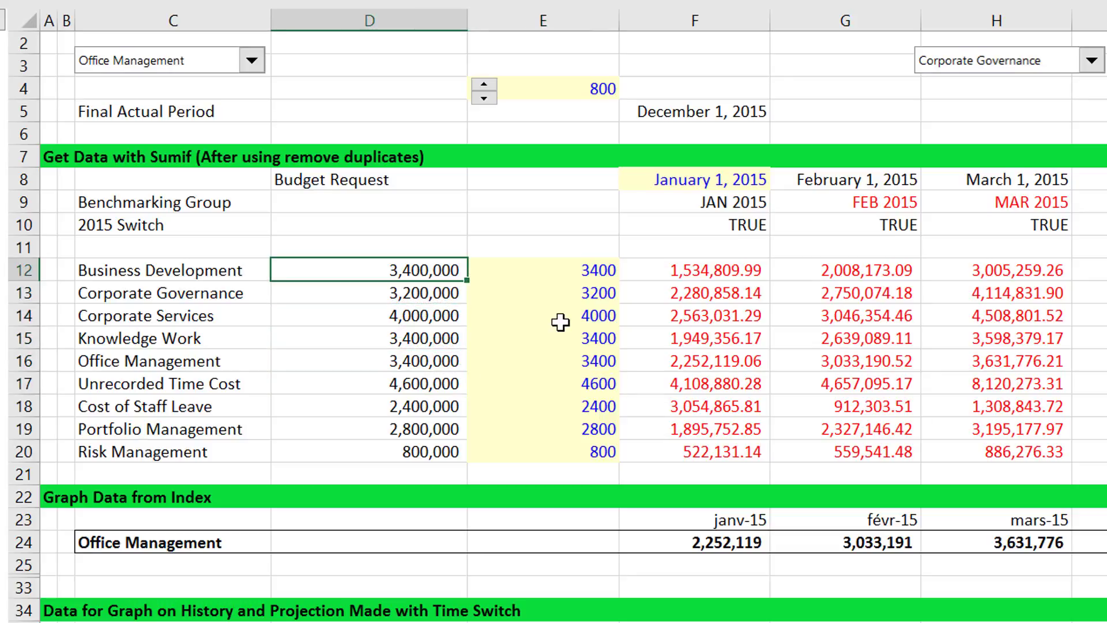
pyautogui.press('Down')
pyautogui.press('Down')
pyautogui.press('Down')
pyautogui.press('Right')
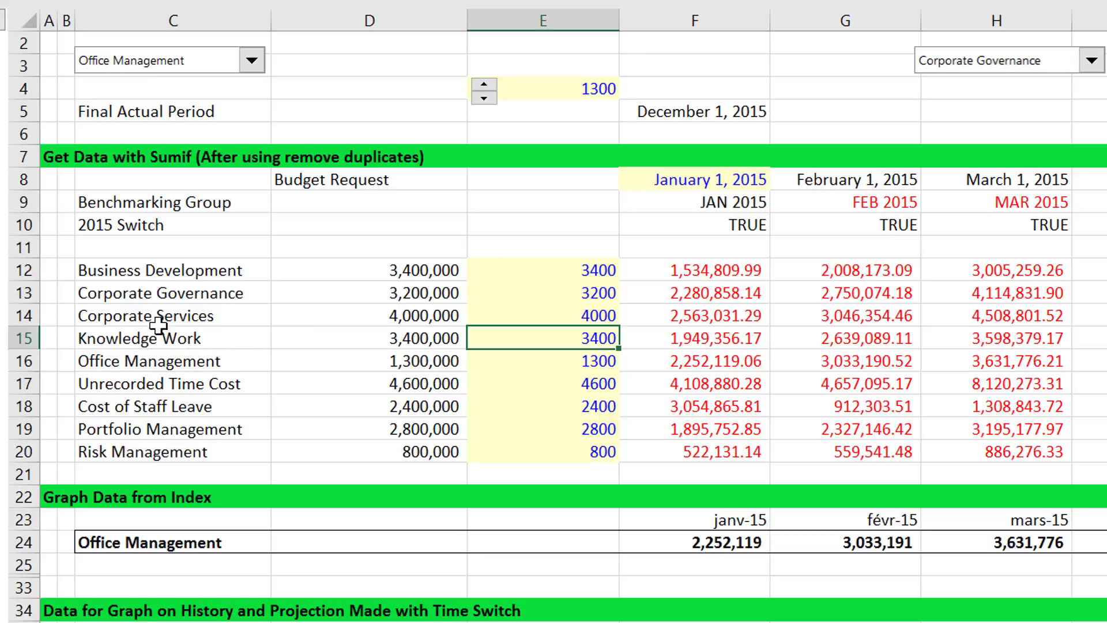
# Set the Office Management budget to 800 with the spinner linked to E4.
pyautogui.click(586, 361)
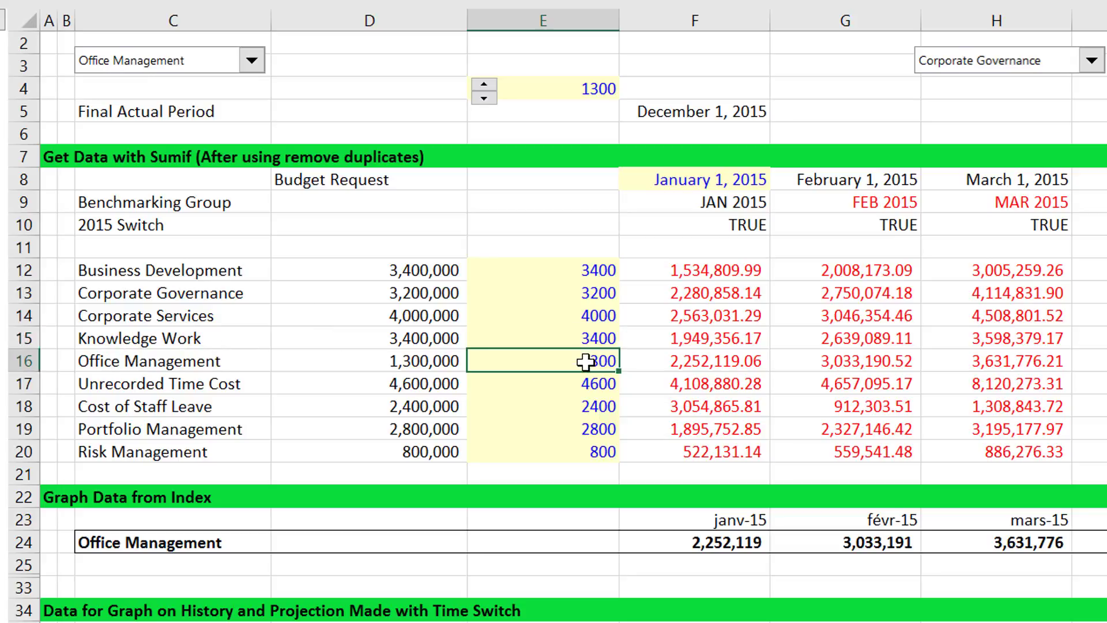
pyautogui.click(483, 98)
pyautogui.click(484, 84)
# Review the control settings of the E4 spinner, including its minimum, maximum, incremental change and cell link.
pyautogui.rightClick(486, 84)
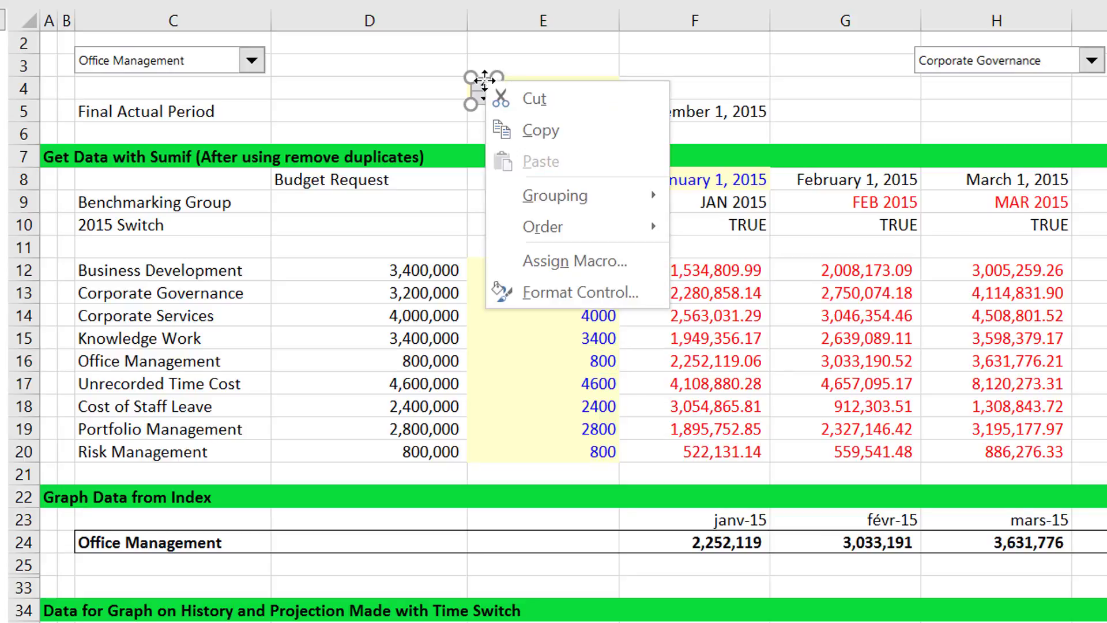
pyautogui.click(563, 294)
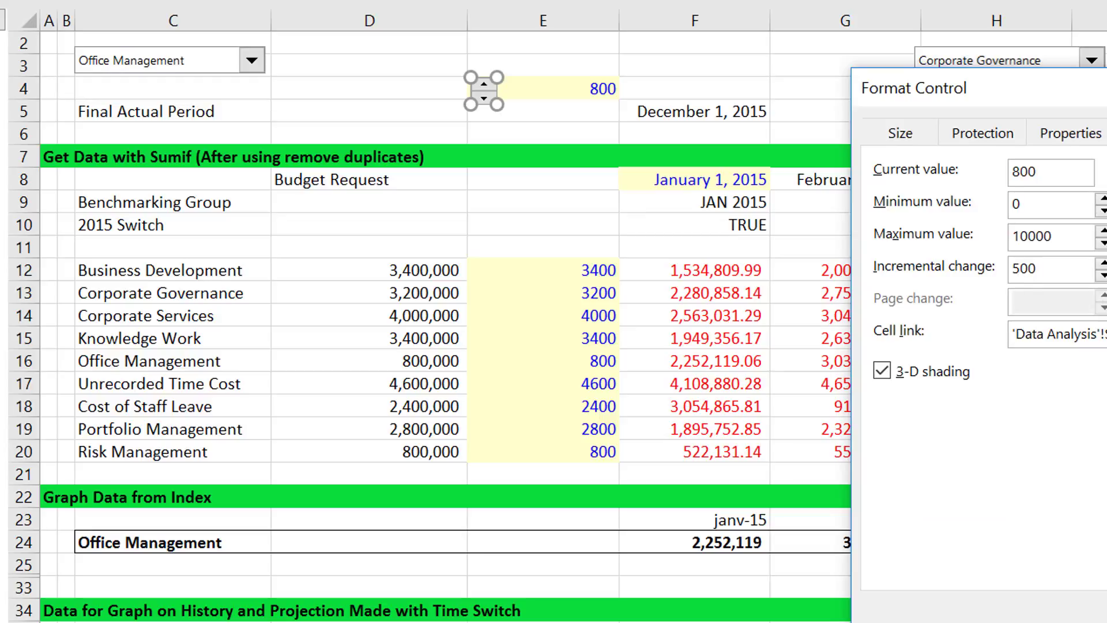
pyautogui.press('Escape')
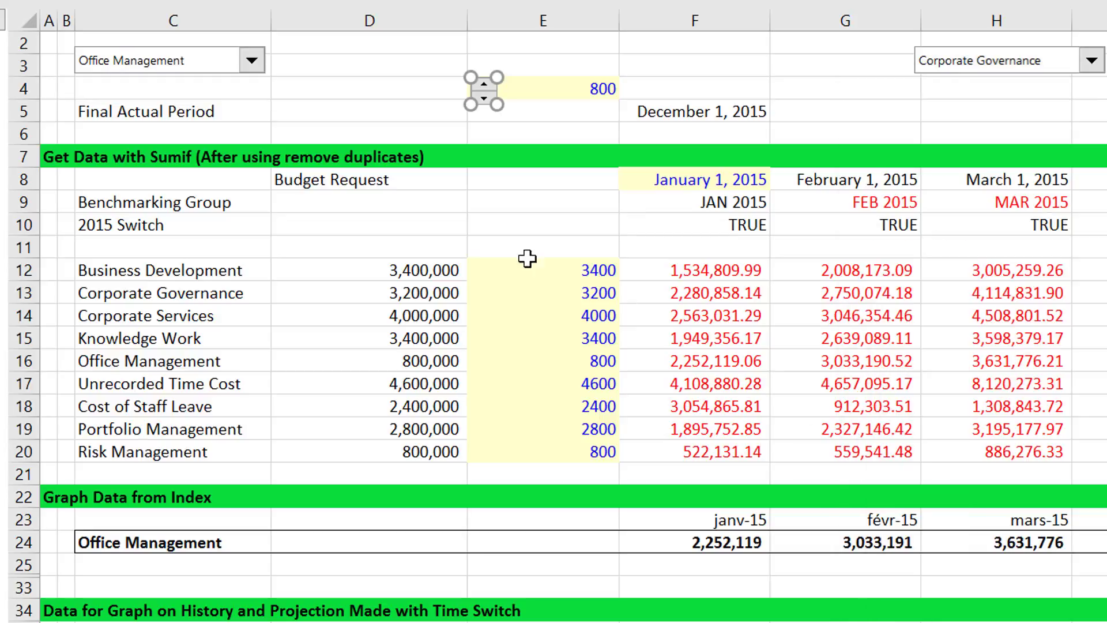
# Check the range name assigned to the budget inputs in E12:E20.
pyautogui.click(551, 296)
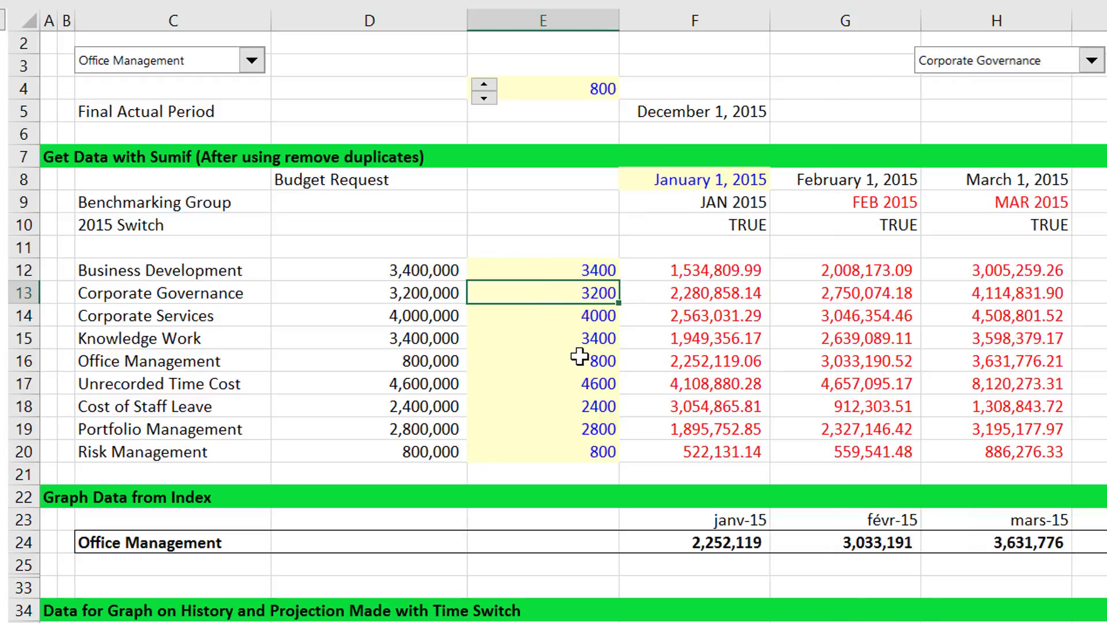
pyautogui.press('Up')
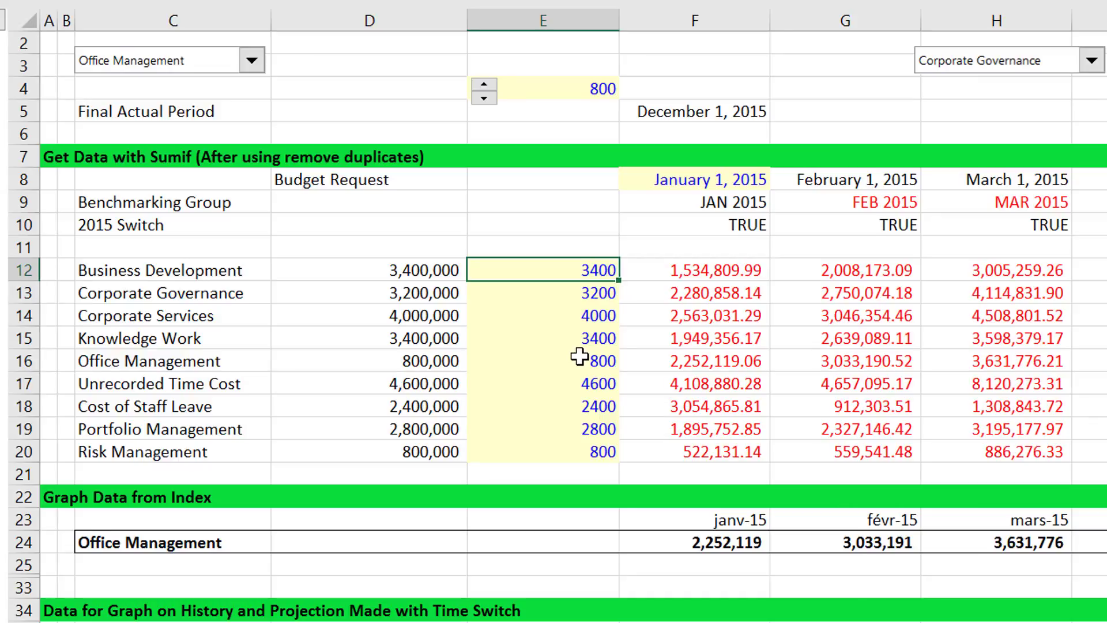
pyautogui.hotkey('ctrl', 'shift', 'Down')
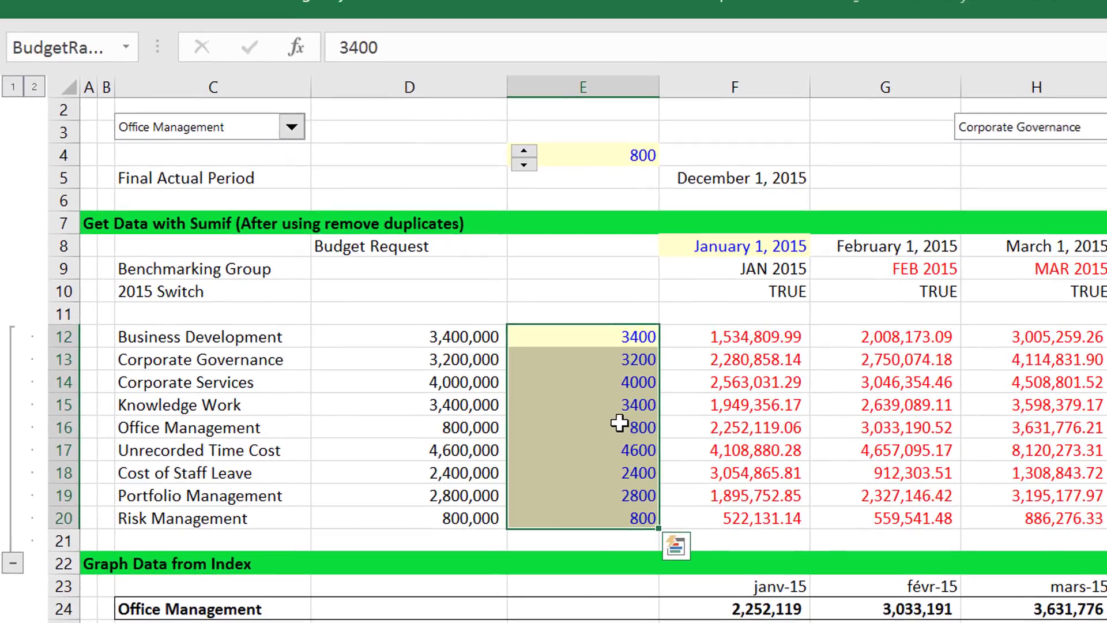
pyautogui.press('Up')
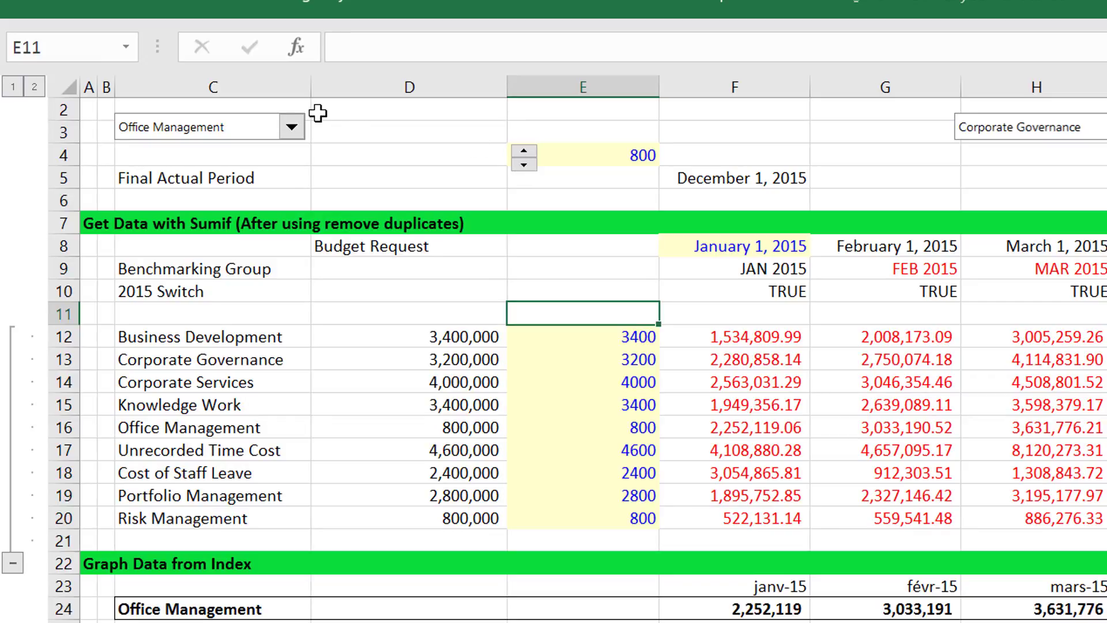
# Switch the graph's first benchmarking group to Knowledge Work and then to Corporate Services.
pyautogui.click(292, 128)
pyautogui.press('Up')
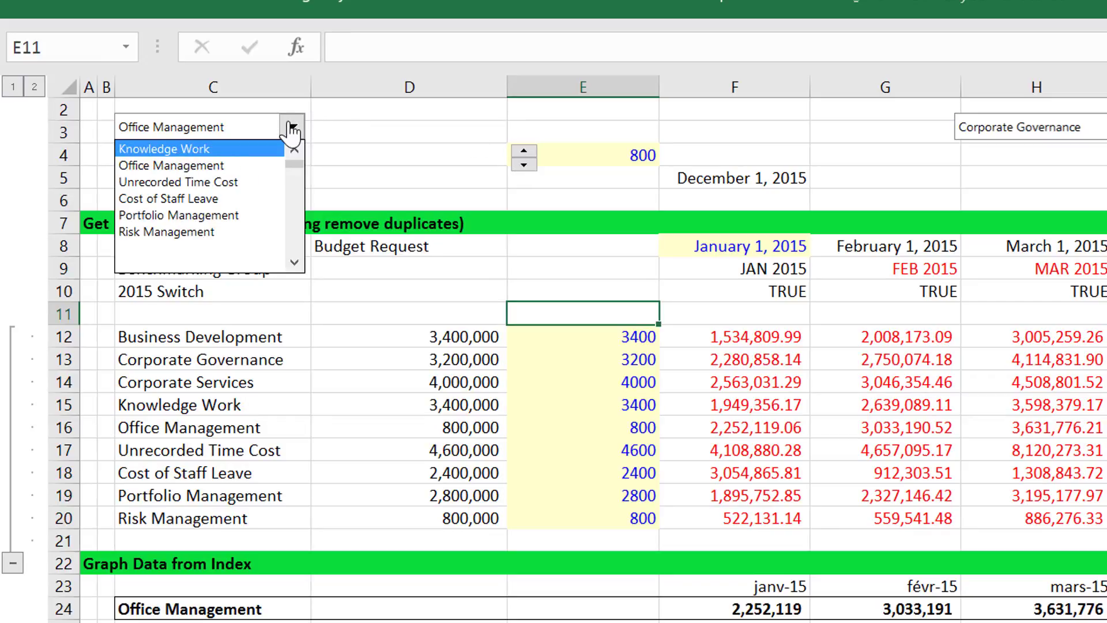
pyautogui.press('Return')
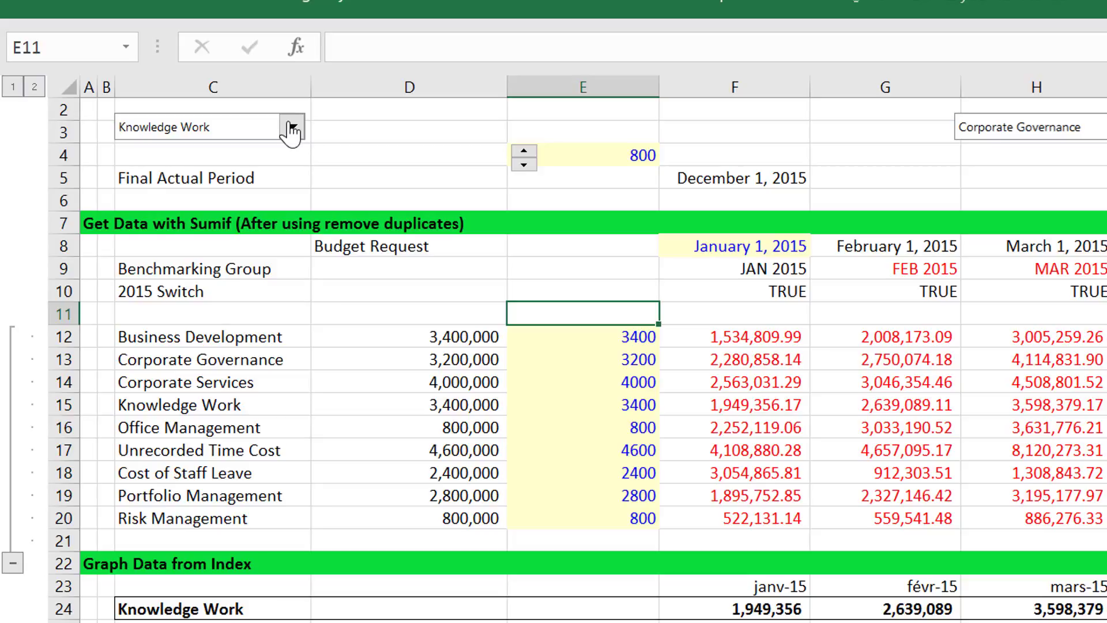
pyautogui.click(291, 128)
pyautogui.press('Up')
pyautogui.press('Return')
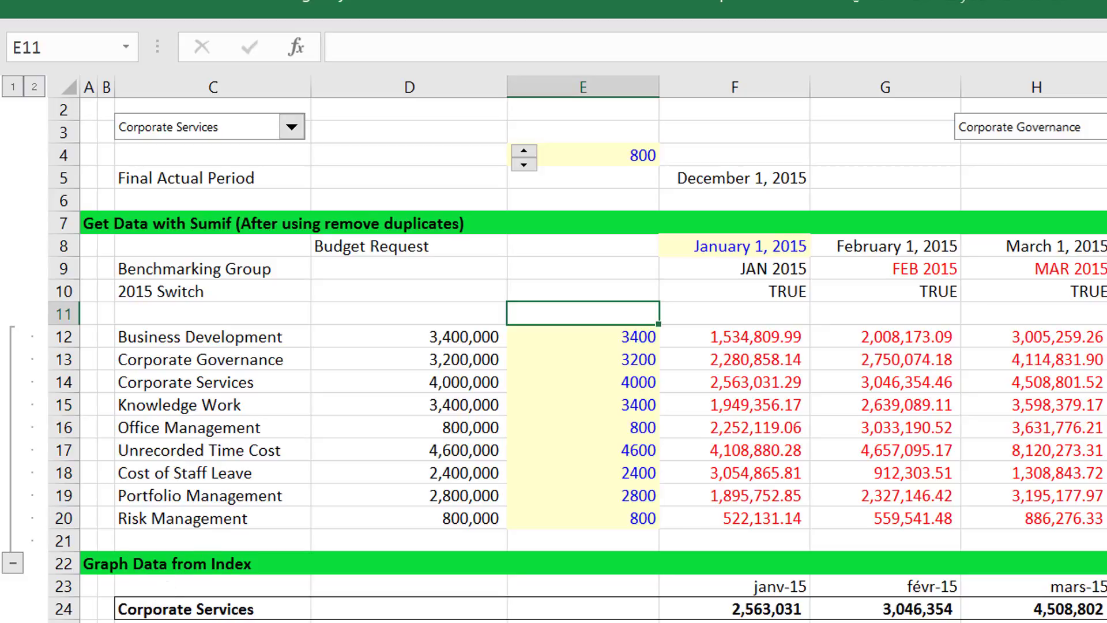
# Inspect the INDEX formula in F24 that retrieves the selected group's January 2015 amount.
pyautogui.click(775, 615)
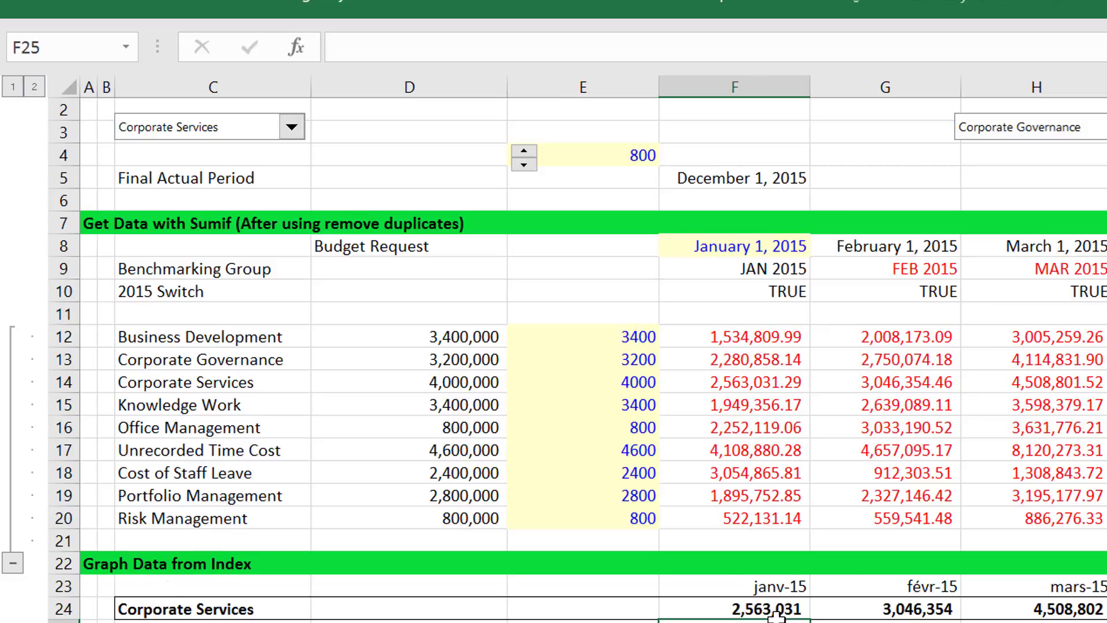
pyautogui.doubleClick(775, 615)
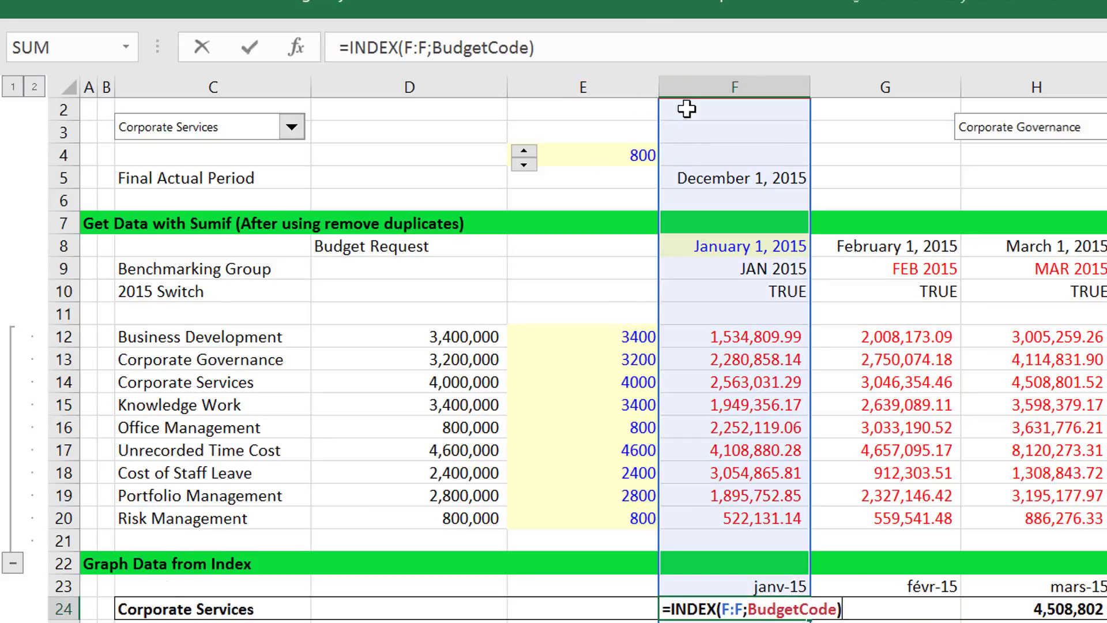
pyautogui.click(609, 116)
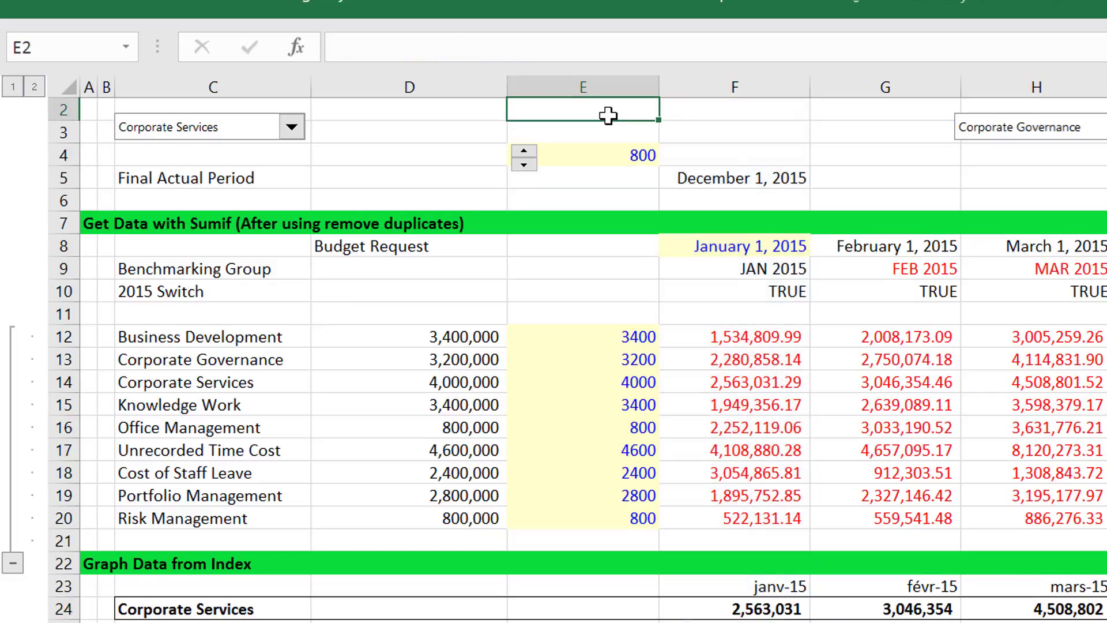
# Set the Graph Row 1 code in F1 to 15 with its spinner to select Knowledge Work.
pyautogui.press('Up')
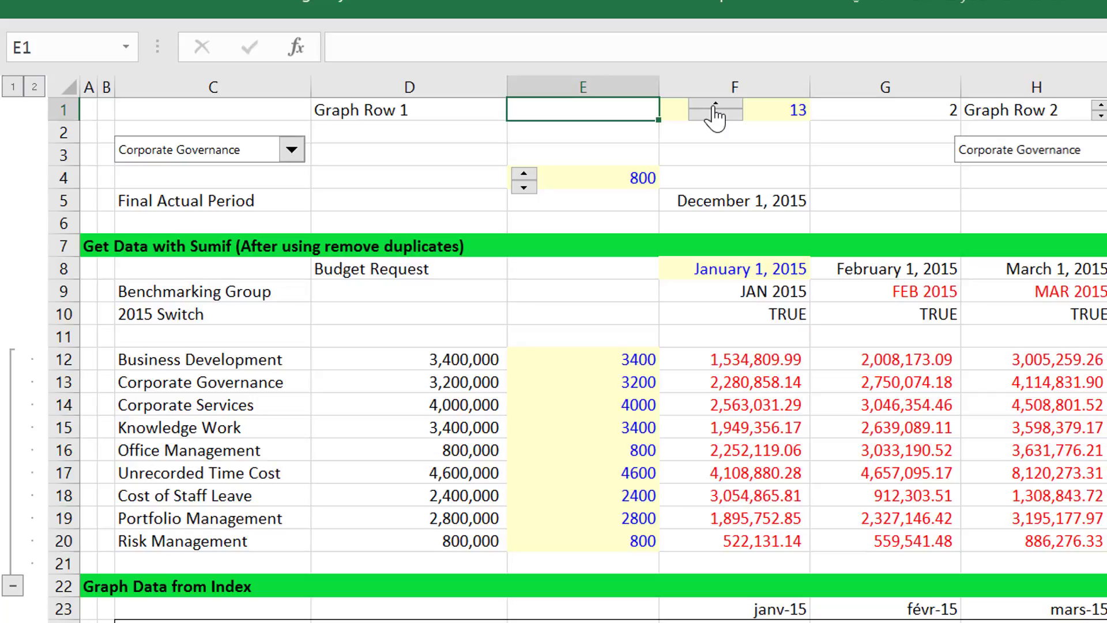
pyautogui.click(714, 107)
pyautogui.click(714, 107)
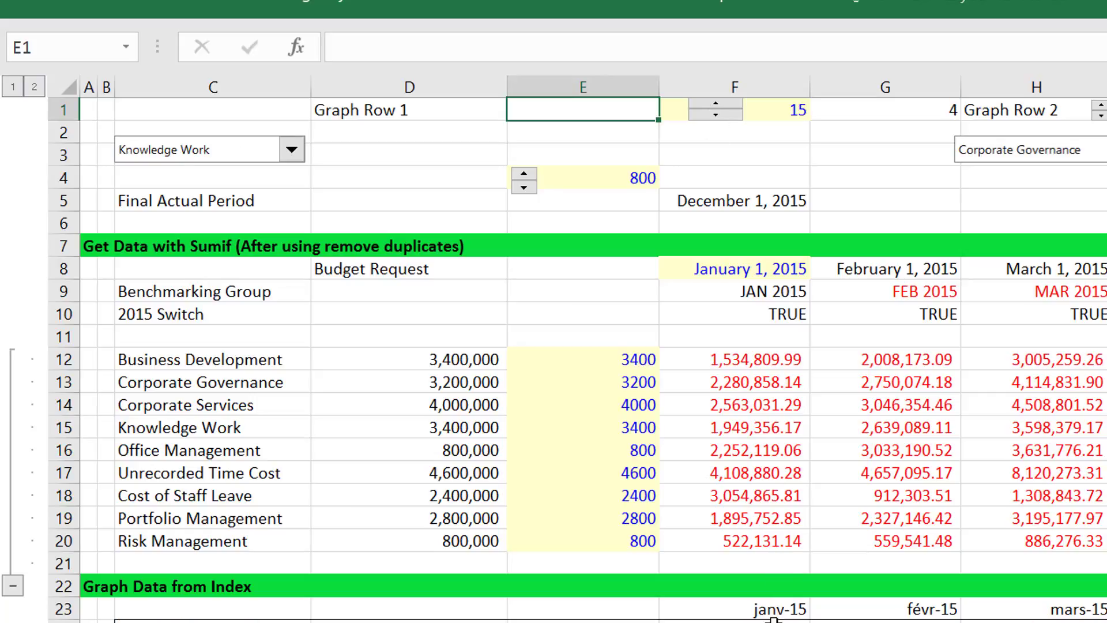
# Trace how BudgetCode in the F24 INDEX formula refers to the Graph Row 1 code in F1.
pyautogui.click(773, 619)
pyautogui.press('F2')
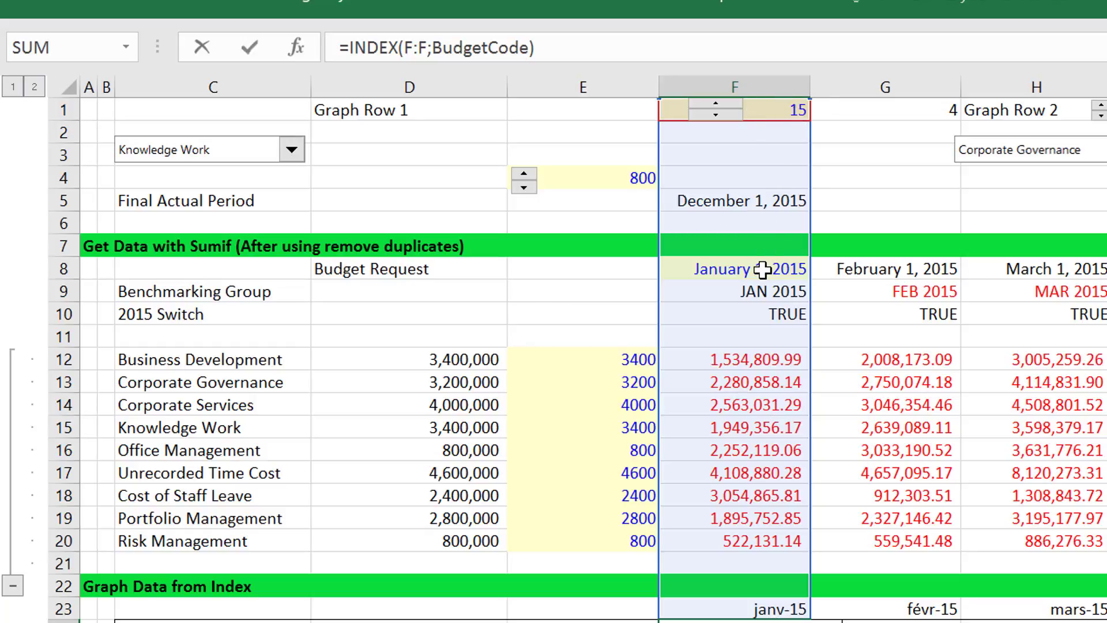
pyautogui.press('Escape')
# Examine the time switch formulas in F38 and F39 that split the graph data between 2015 and 2016.
pyautogui.press('Down')
pyautogui.press('Down')
pyautogui.press('Down')
pyautogui.press('Down')
pyautogui.press('Down')
pyautogui.press('Down')
pyautogui.press('Down')
pyautogui.press('Down')
pyautogui.press('Down')
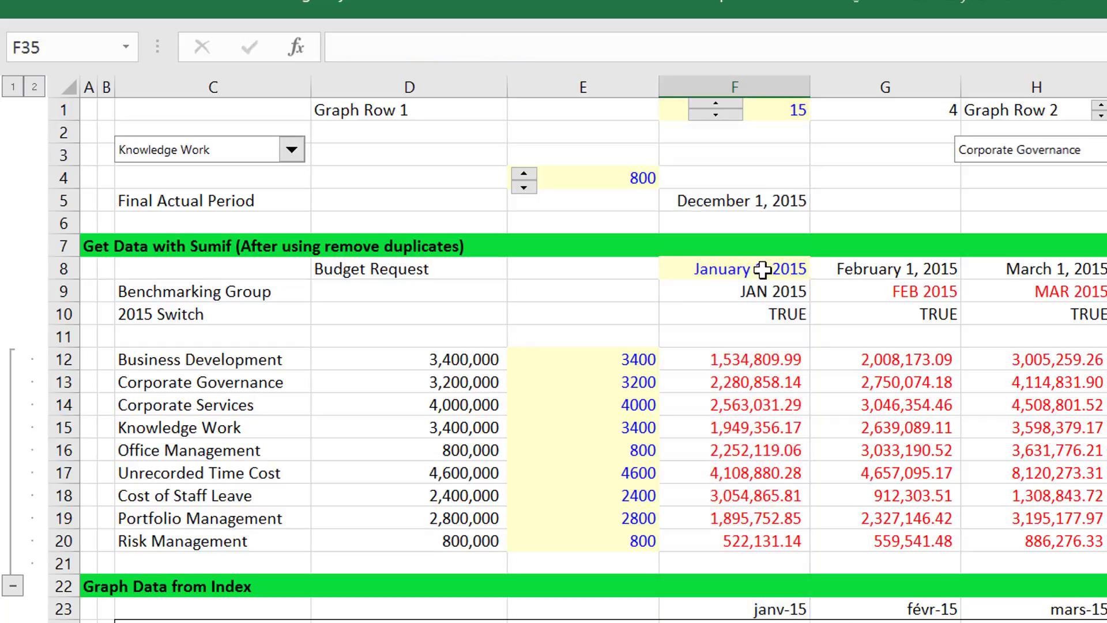
pyautogui.press('Down')
pyautogui.press('Down')
pyautogui.press('Down')
pyautogui.press('Down')
pyautogui.scroll(-2, 762, 269)
pyautogui.press('Up')
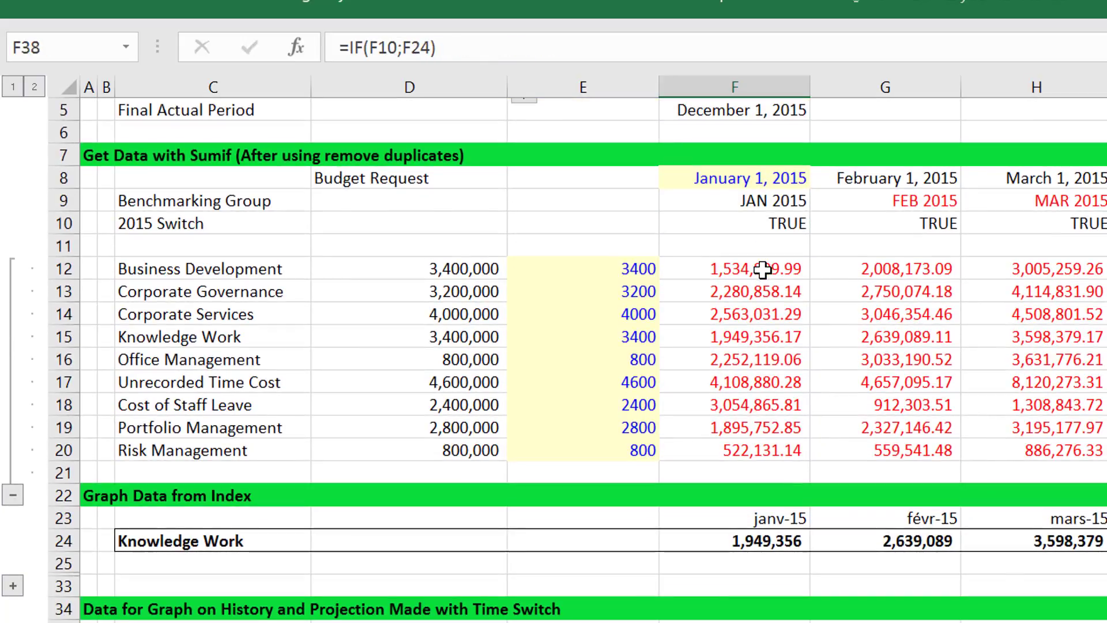
pyautogui.press('Down')
pyautogui.press('Down')
pyautogui.press('Down')
pyautogui.scroll(-1, 763, 269)
pyautogui.press('Up')
pyautogui.press('Up')
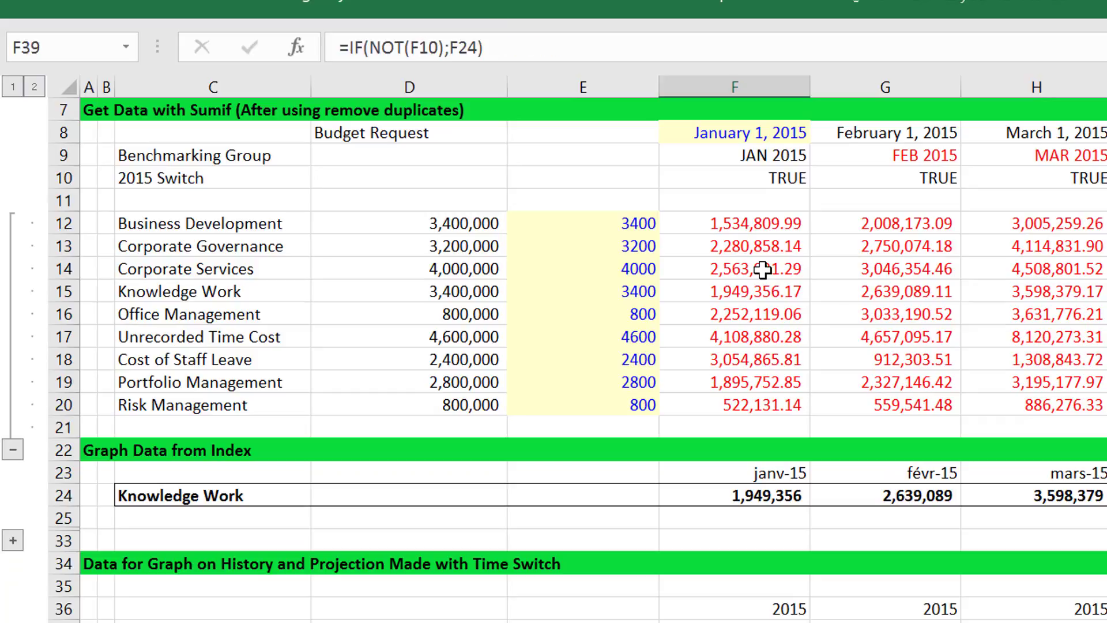
# Examine the SUMIF formulas and the 2015 switch in column F that supply the graph data.
pyautogui.press('Up')
pyautogui.press('Up')
pyautogui.press('Up')
pyautogui.press('Up')
pyautogui.press('Up')
pyautogui.press('Up')
pyautogui.press('Up')
pyautogui.press('Up')
pyautogui.press('Up')
pyautogui.press('Up')
pyautogui.press('Up')
pyautogui.press('Up')
pyautogui.press('Up')
pyautogui.press('Up')
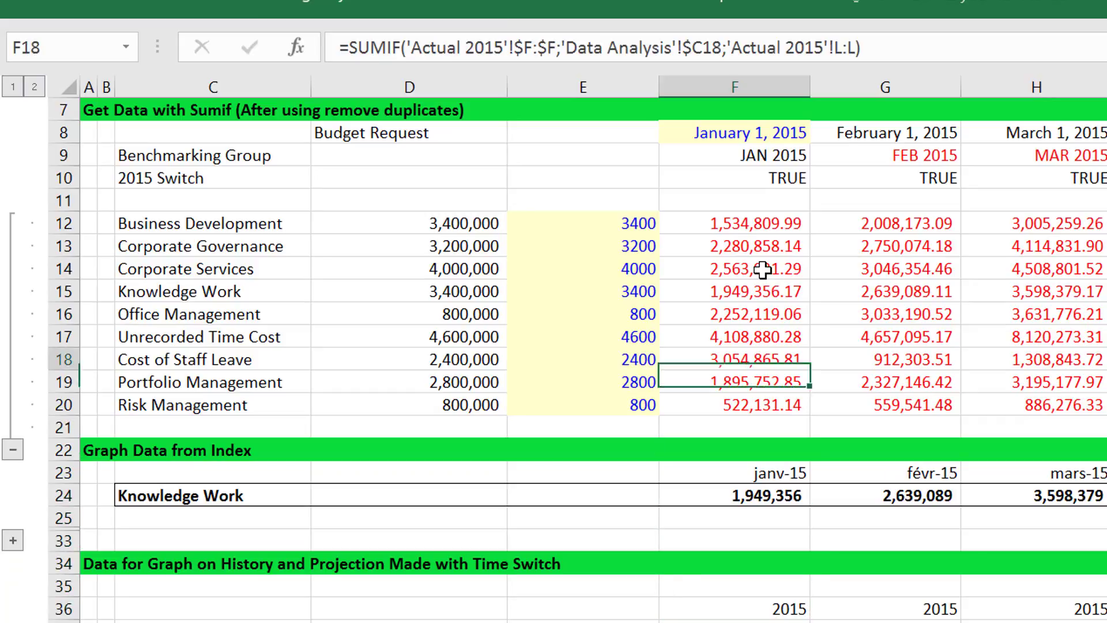
pyautogui.press('Up')
pyautogui.press('Up')
pyautogui.press('Up')
pyautogui.press('Up')
pyautogui.press('Up')
pyautogui.press('Up')
pyautogui.press('Up')
pyautogui.press('Up')
pyautogui.press('Up')
pyautogui.press('Up')
pyautogui.press('Up')
pyautogui.press('Up')
pyautogui.press('Up')
pyautogui.press('Up')
# Examine the SUMIF rows, then follow row 41 past December 2016 to the INDEX formulas in the projection columns.
pyautogui.press('Down')
pyautogui.press('Down')
pyautogui.press('Down')
pyautogui.press('Down')
pyautogui.press('Down')
pyautogui.press('Down')
pyautogui.press('Down')
pyautogui.press('Down')
pyautogui.press('Down')
pyautogui.press('Down')
pyautogui.press('Down')
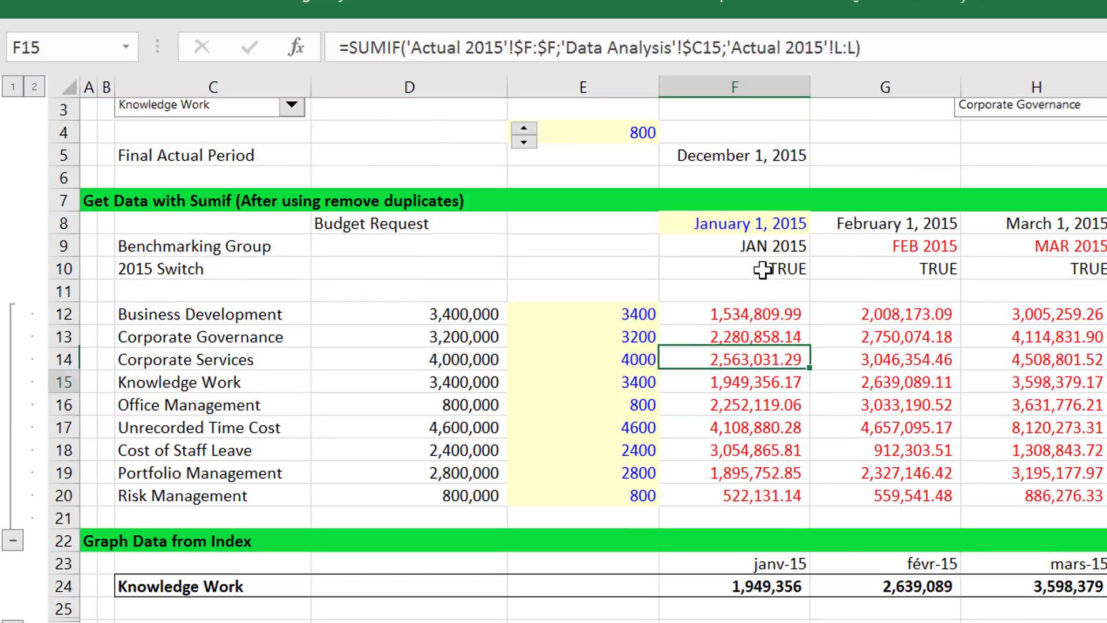
pyautogui.press('Down')
pyautogui.press('Down')
pyautogui.press('Down')
pyautogui.press('Down')
pyautogui.press('Down')
pyautogui.press('Down')
pyautogui.press('Down')
pyautogui.press('Down')
pyautogui.press('Down')
pyautogui.press('Down')
pyautogui.press('Down')
pyautogui.press('Down')
pyautogui.press('Down')
pyautogui.press('Down')
pyautogui.press('Down')
pyautogui.press('Down')
pyautogui.press('Down')
pyautogui.press('Down')
pyautogui.press('Down')
pyautogui.press('Down')
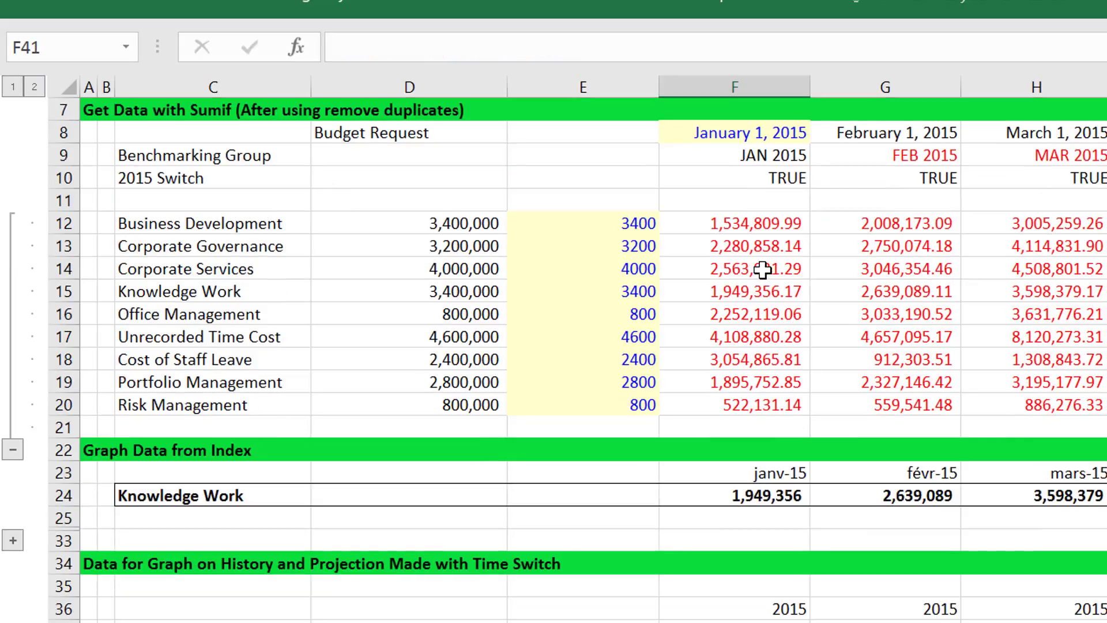
pyautogui.press('Right')
pyautogui.press('Right')
pyautogui.press('Right')
pyautogui.press('Right')
pyautogui.press('Right')
pyautogui.press('Right')
pyautogui.press('Right')
pyautogui.press('Right')
pyautogui.press('Right')
pyautogui.press('Right')
pyautogui.press('Right')
pyautogui.press('Right')
pyautogui.press('Right')
pyautogui.press('Right')
pyautogui.press('Right')
pyautogui.press('Right')
pyautogui.press('Right')
pyautogui.press('Right')
pyautogui.press('Right')
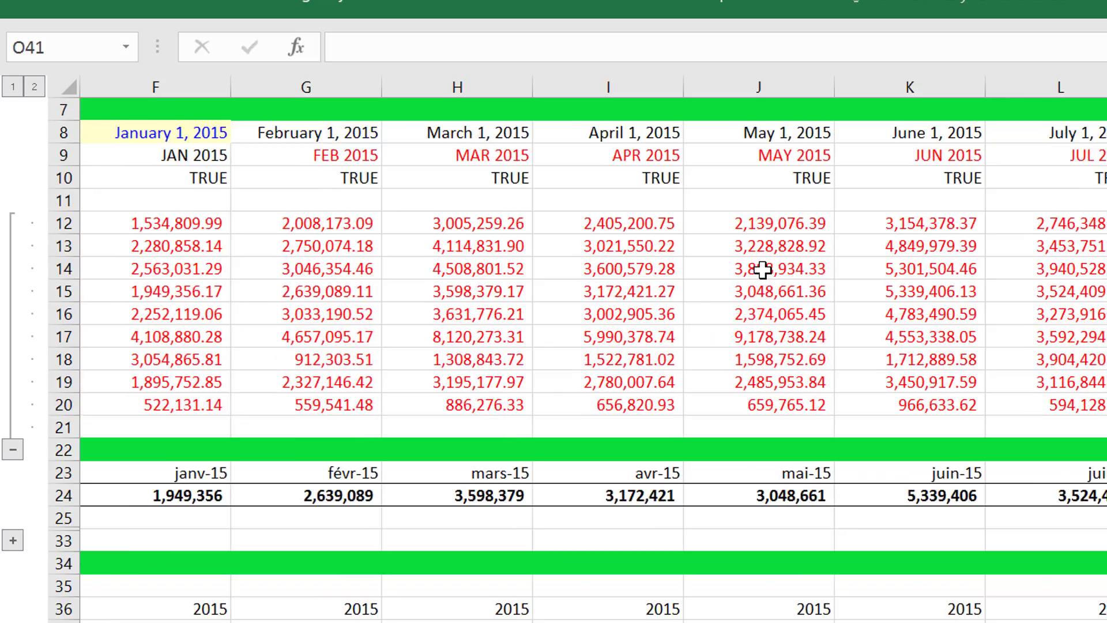
pyautogui.press('Right')
pyautogui.press('Right')
pyautogui.press('Right')
pyautogui.press('Right')
pyautogui.press('Right')
pyautogui.press('Right')
pyautogui.press('Right')
pyautogui.press('Right')
pyautogui.press('Right')
pyautogui.press('Right')
pyautogui.press('Right')
pyautogui.press('Right')
pyautogui.press('Right')
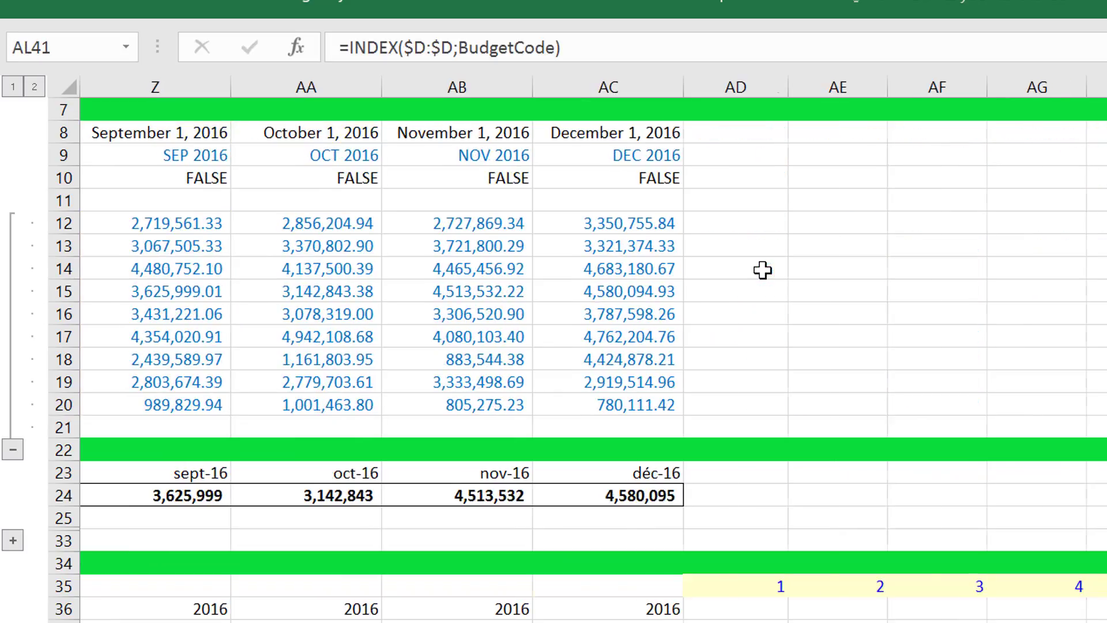
# Start an INDEX formula in AD41 with the Budget Request range D12:D20 as its array.
pyautogui.press('Left')
pyautogui.press('Left')
pyautogui.press('Left')
pyautogui.press('Left')
pyautogui.press('Left')
pyautogui.press('Left')
pyautogui.press('Left')
pyautogui.press('Left')
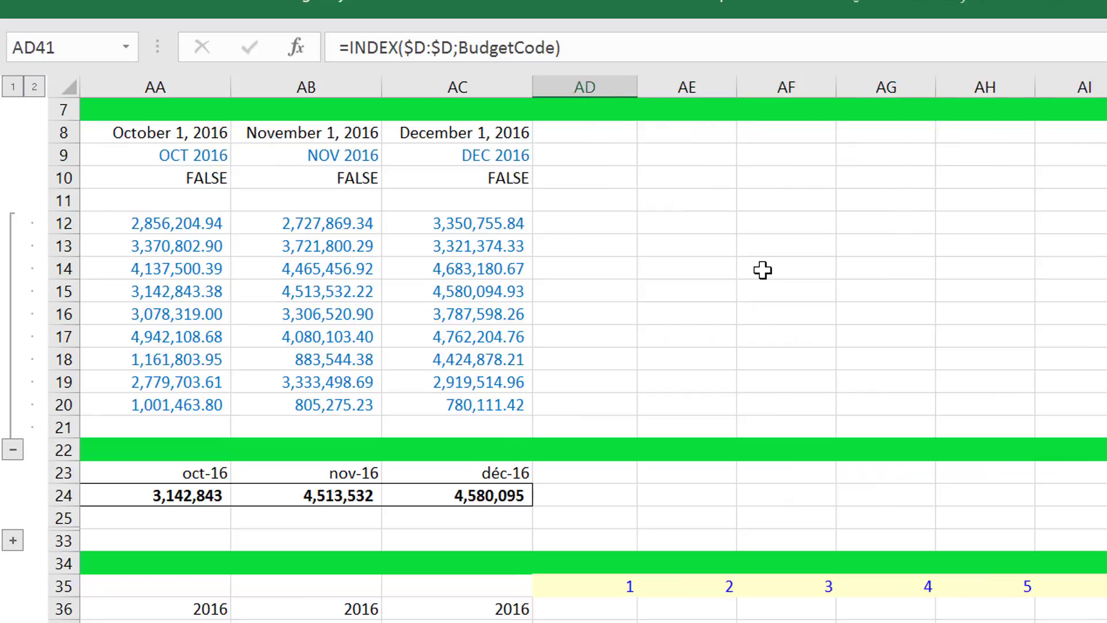
pyautogui.write('=INDE')
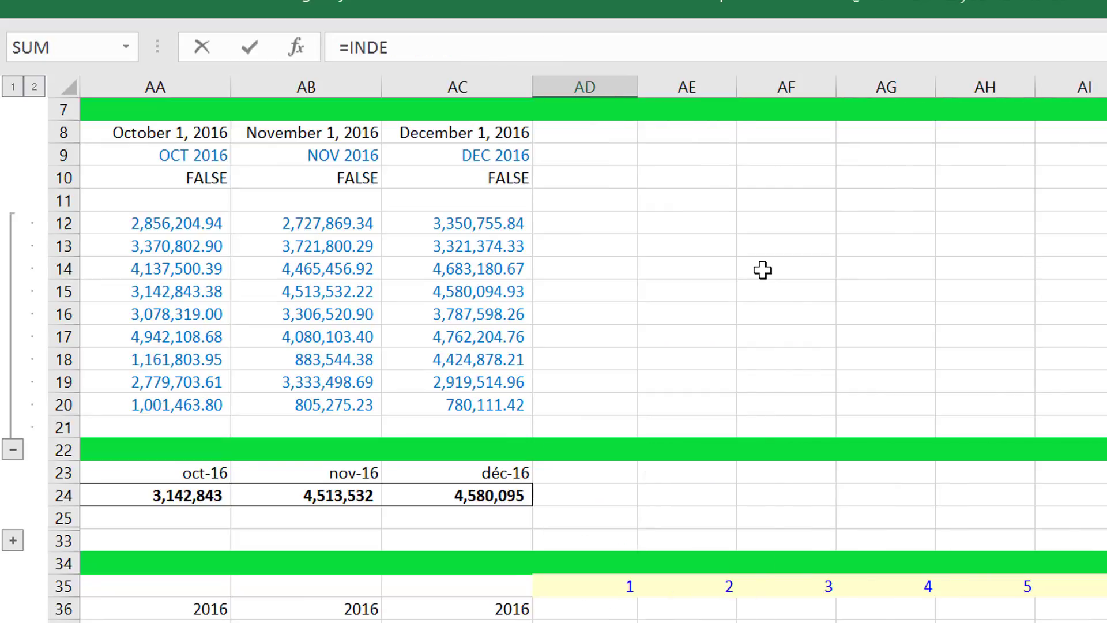
pyautogui.write('X(')
pyautogui.press('Up')
pyautogui.press('Up')
pyautogui.press('Up')
pyautogui.press('Up')
pyautogui.press('Up')
pyautogui.press('Up')
pyautogui.press('Up')
pyautogui.press('Up')
pyautogui.press('Up')
pyautogui.press('Up')
pyautogui.press('Up')
pyautogui.press('Up')
pyautogui.press('Up')
pyautogui.press('Up')
pyautogui.press('Up')
pyautogui.press('Up')
pyautogui.press('Up')
pyautogui.press('Up')
pyautogui.press('Up')
pyautogui.press('Up')
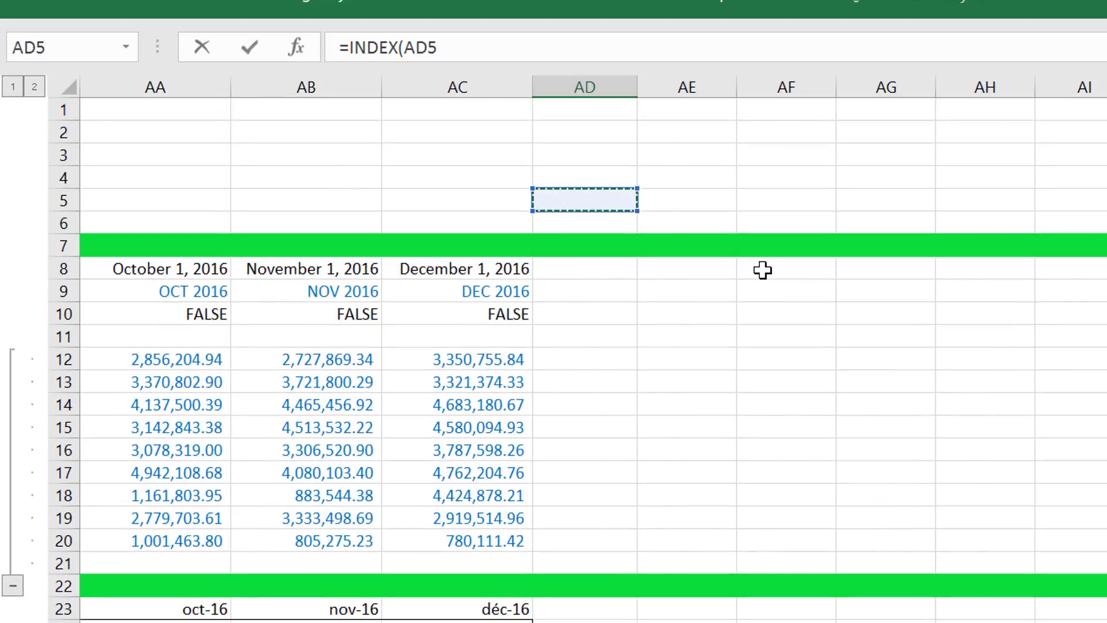
pyautogui.press('Home')
pyautogui.press('Right')
pyautogui.press('Down')
pyautogui.press('Down')
pyautogui.press('Down')
pyautogui.press('Down')
pyautogui.press('Down')
pyautogui.press('Down')
pyautogui.press('Down')
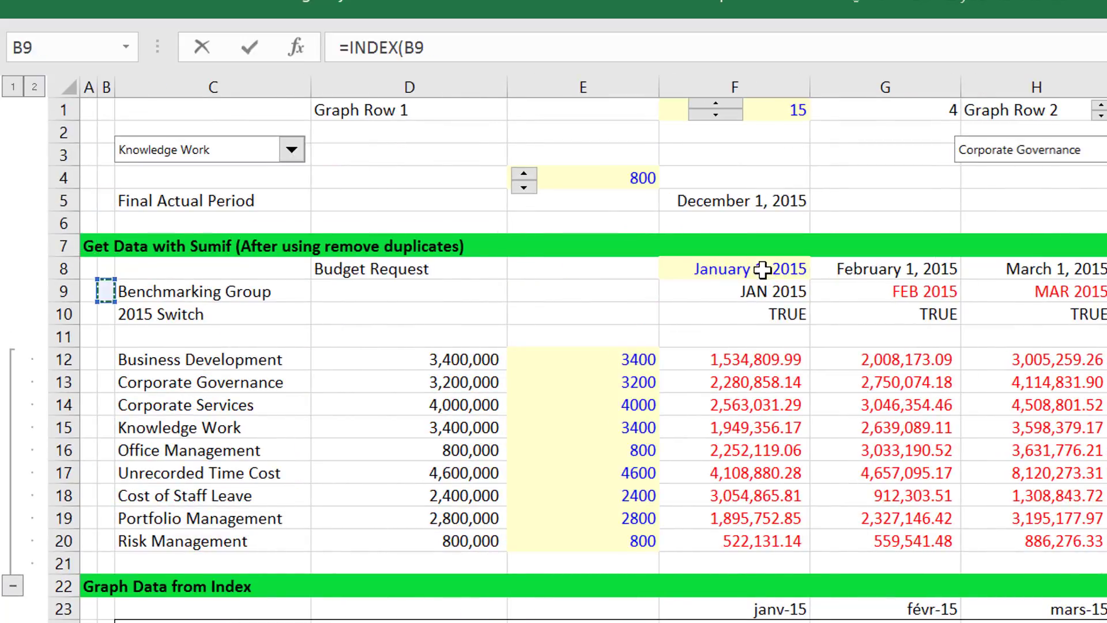
pyautogui.press('Right')
pyautogui.press('Right')
pyautogui.hotkey('shift', 'Down')
pyautogui.hotkey('shift', 'Down')
pyautogui.hotkey('shift', 'Down')
pyautogui.hotkey('shift', 'Down')
pyautogui.hotkey('shift', 'Down')
pyautogui.hotkey('shift', 'Down')
pyautogui.hotkey('shift', 'Down')
pyautogui.hotkey('shift', 'Down')
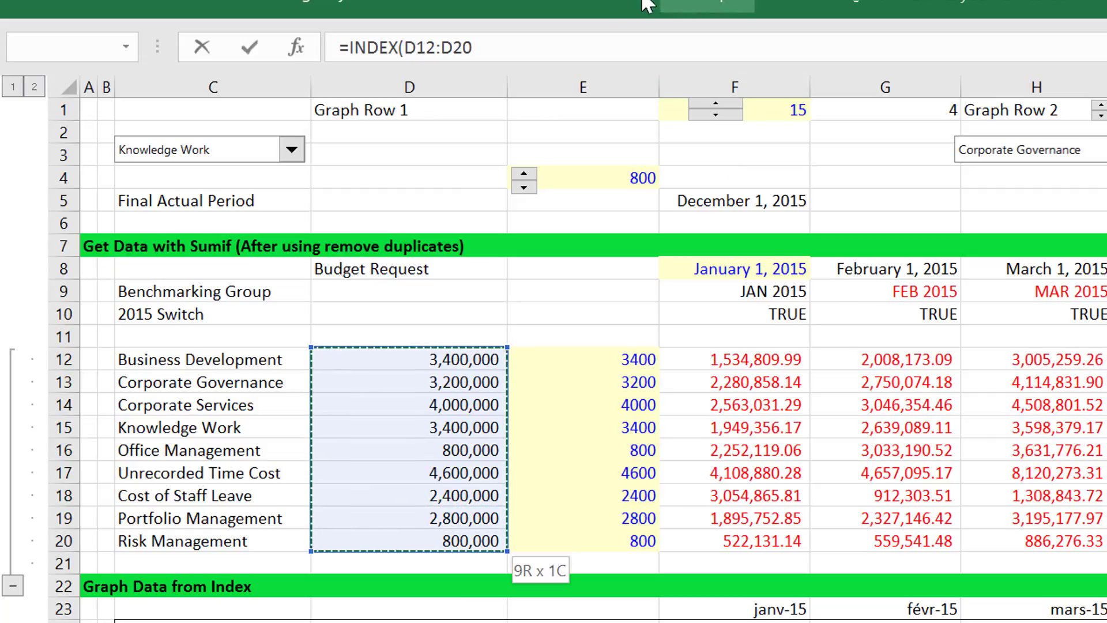
# Replace the array with absolute column D and use BudgetCode as the row number, completing =INDEX($D:$D;BudgetCode) in AD41.
pyautogui.click(449, 87)
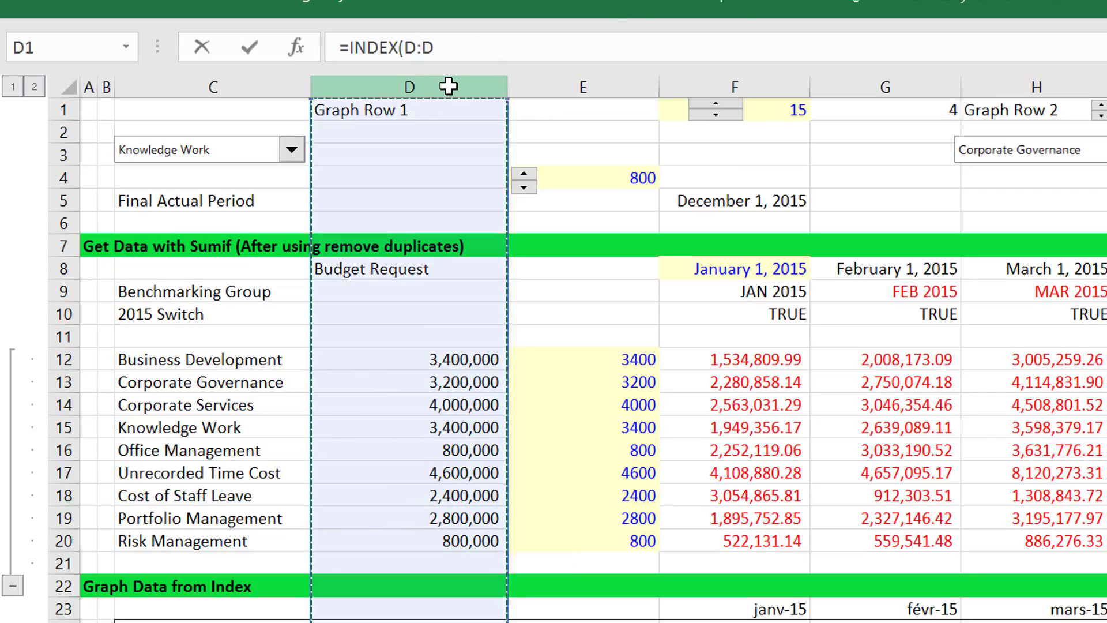
pyautogui.press('F4')
pyautogui.write(';')
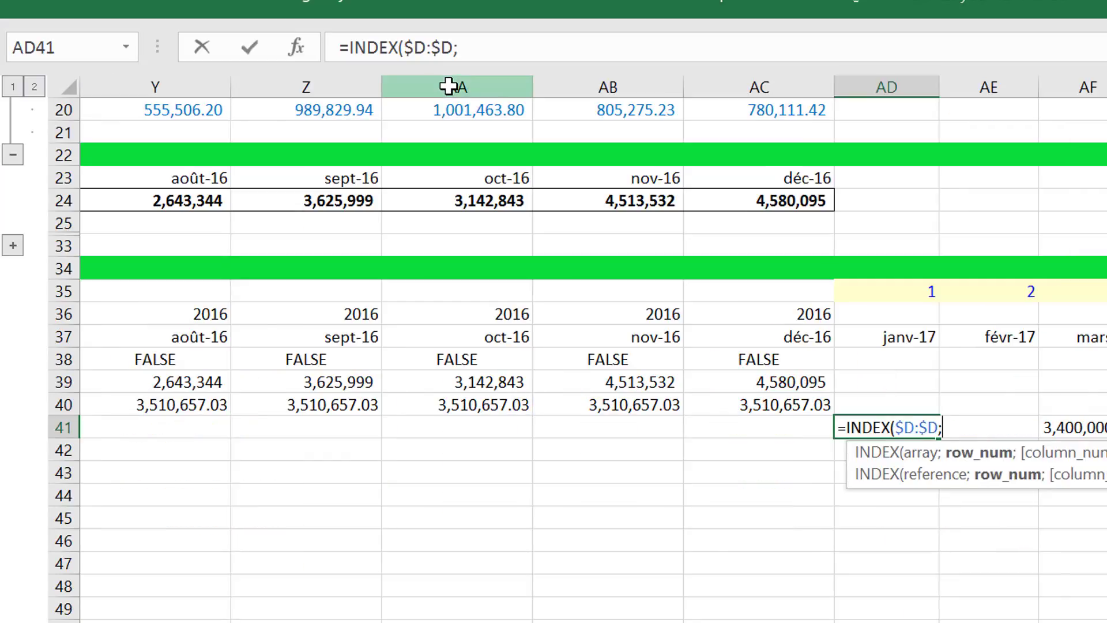
pyautogui.write('BU')
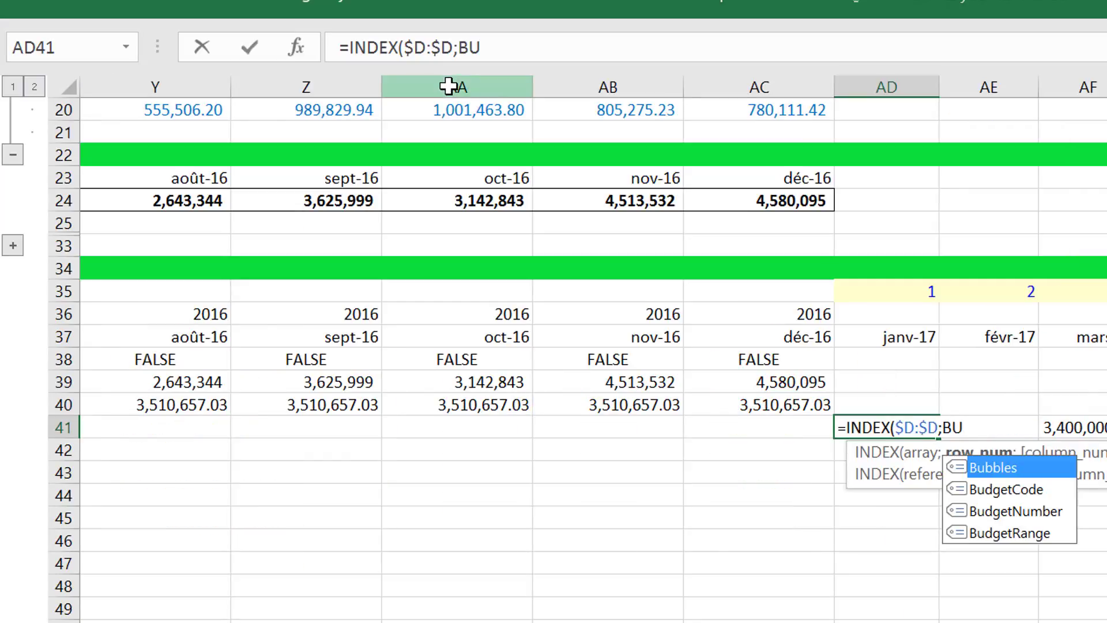
pyautogui.press('Down')
pyautogui.press('Tab')
pyautogui.write(')')
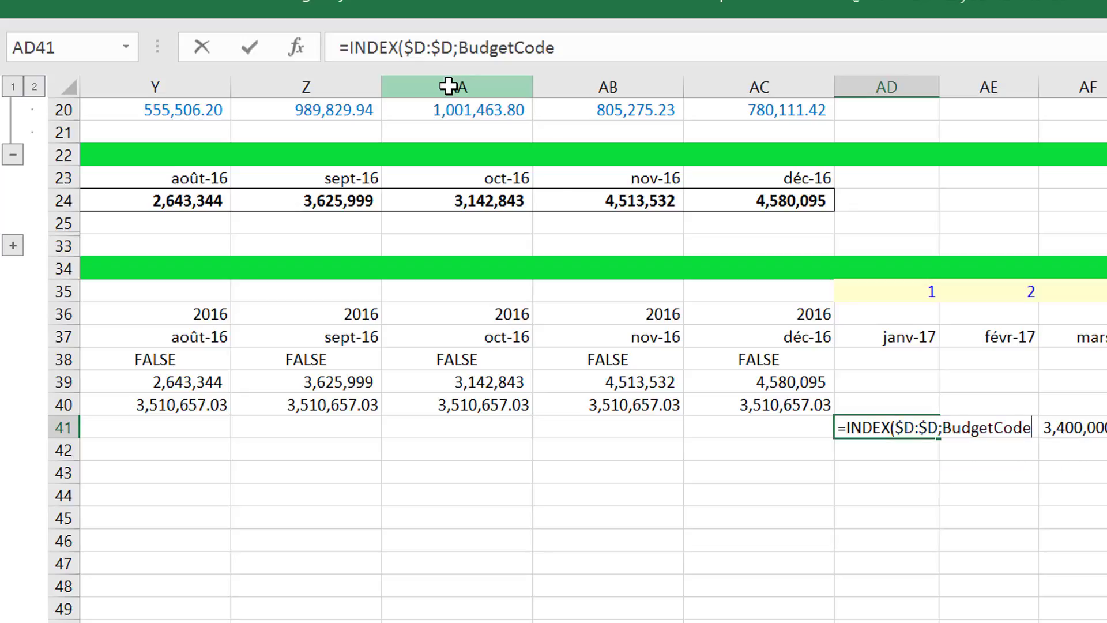
pyautogui.press('Return')
pyautogui.press('Up')
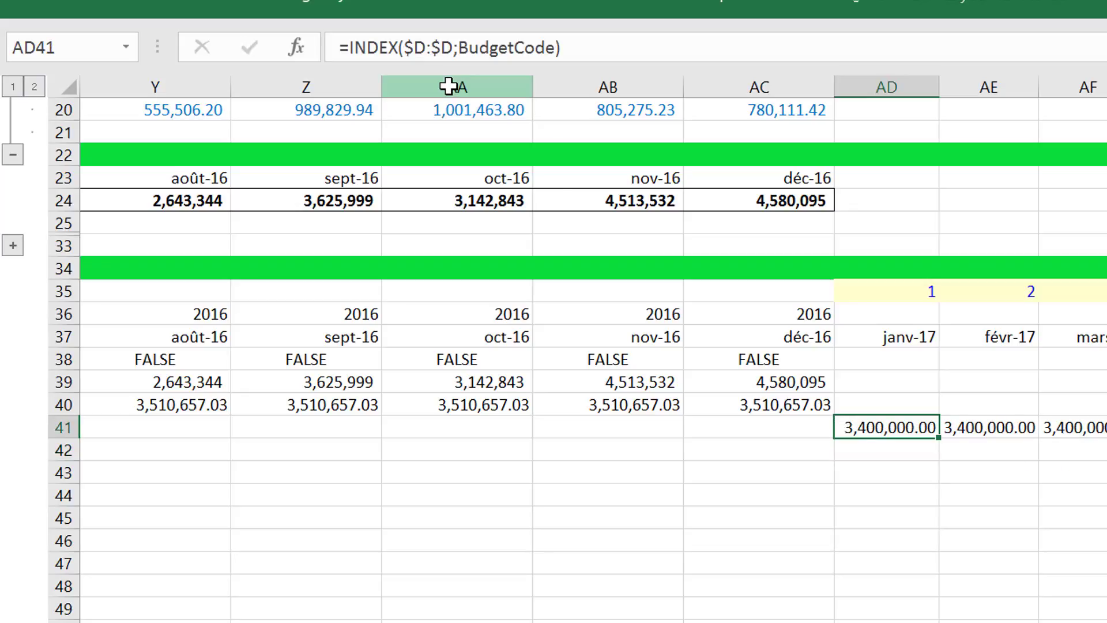
# Examine the projected month dates in row 37 and the budget formulas in row 41 across the 2017 columns.
pyautogui.hotkey('ctrl', 'shift', 'Right')
pyautogui.press('Up')
pyautogui.press('Up')
pyautogui.press('Up')
pyautogui.press('Up')
pyautogui.hotkey('ctrl', 'Right')
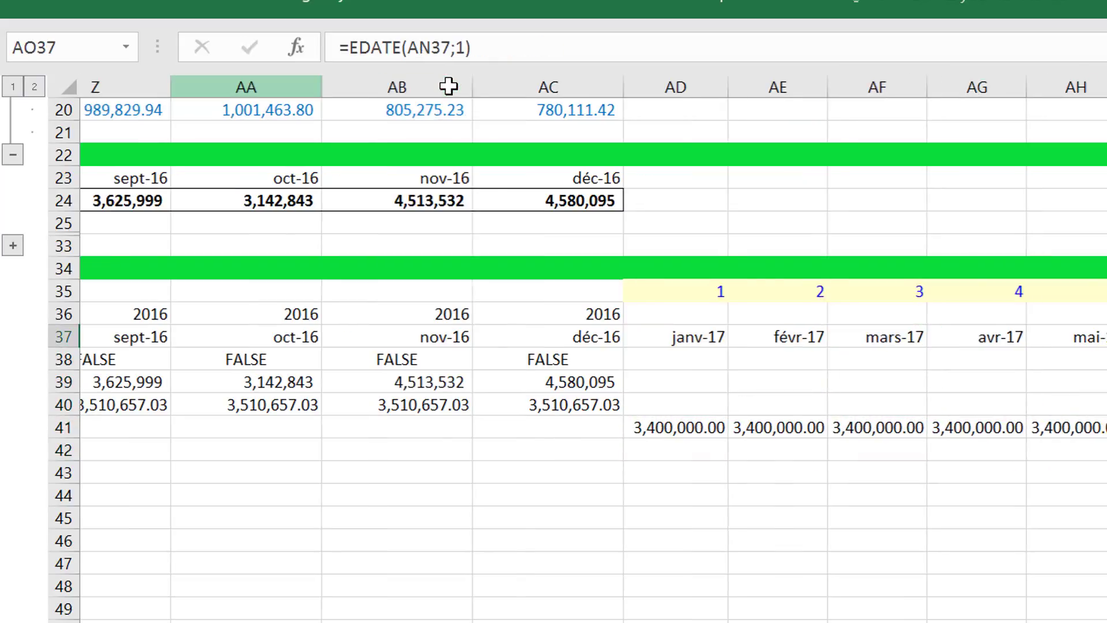
pyautogui.press('Down')
pyautogui.press('Down')
pyautogui.press('Down')
pyautogui.press('Down')
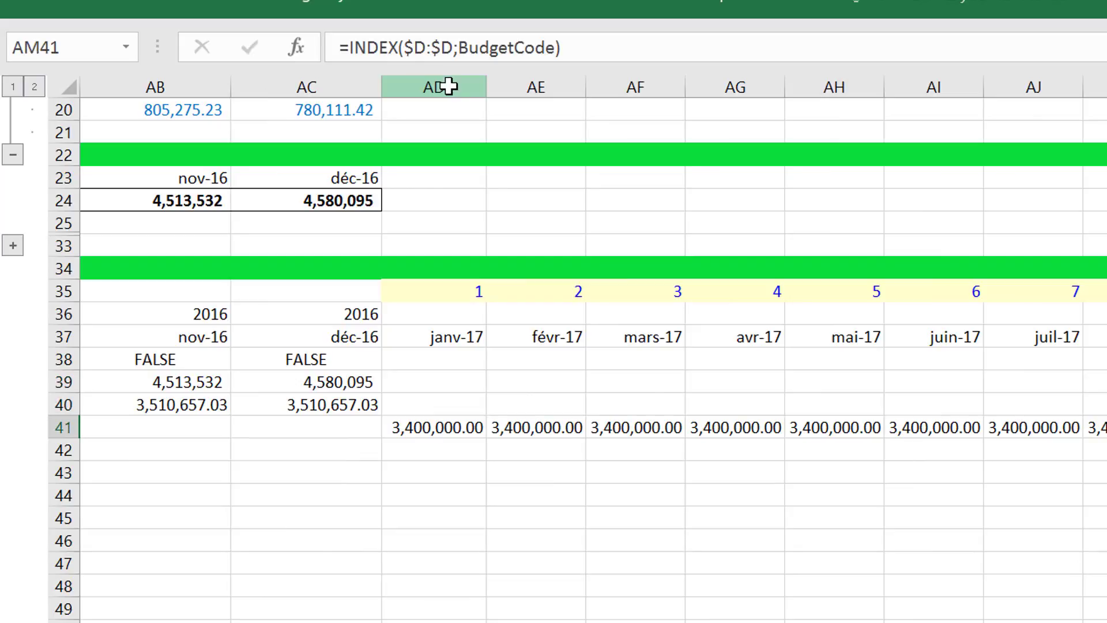
# Return along row 41 to the first projection column and inspect the INDEX formula in AD41.
pyautogui.press('Left')
pyautogui.press('Left')
pyautogui.press('Left')
pyautogui.press('Left')
pyautogui.press('Left')
pyautogui.press('Left')
pyautogui.press('Left')
pyautogui.press('Left')
pyautogui.press('Left')
pyautogui.press('Left')
pyautogui.press('Left')
pyautogui.press('Left')
pyautogui.press('Left')
pyautogui.press('Right')
pyautogui.press('Right')
pyautogui.press('Right')
pyautogui.press('Right')
pyautogui.press('Right')
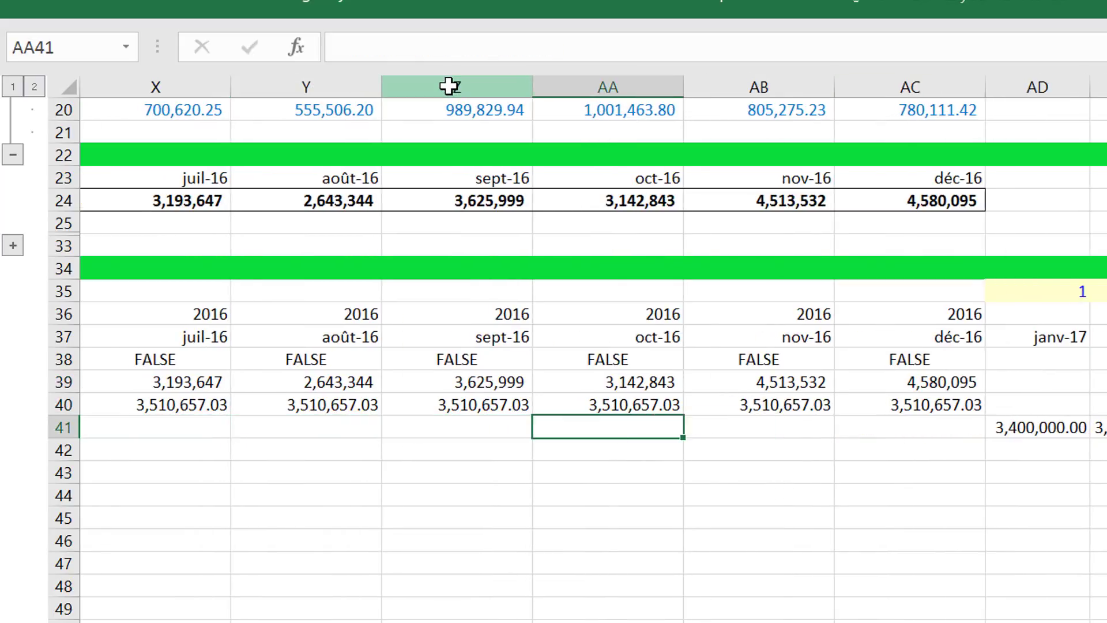
pyautogui.press('F2')
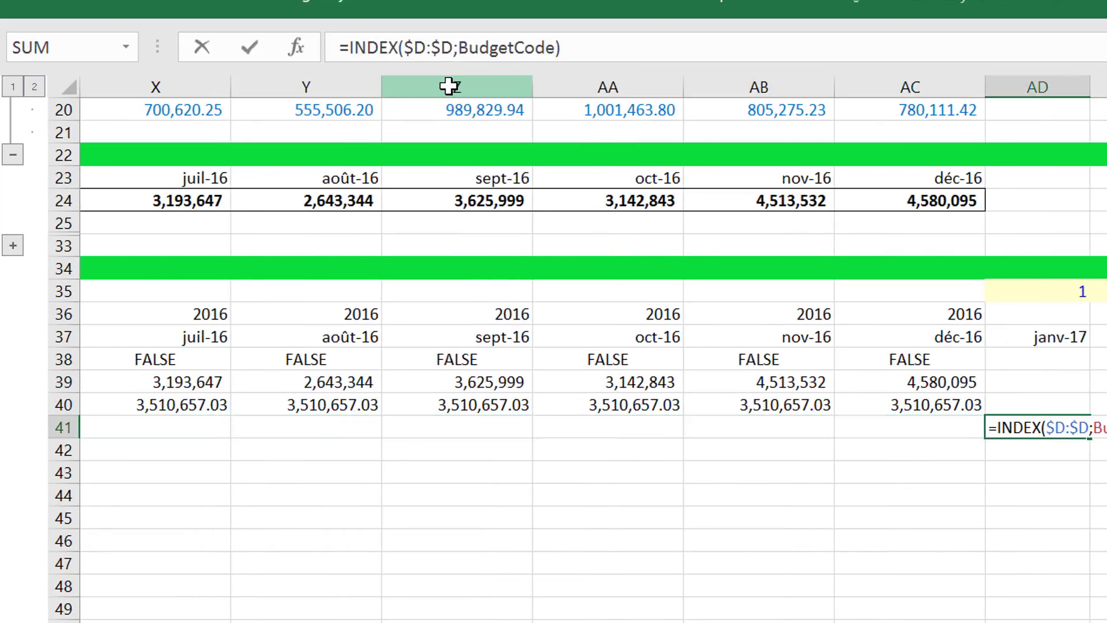
pyautogui.press('Return')
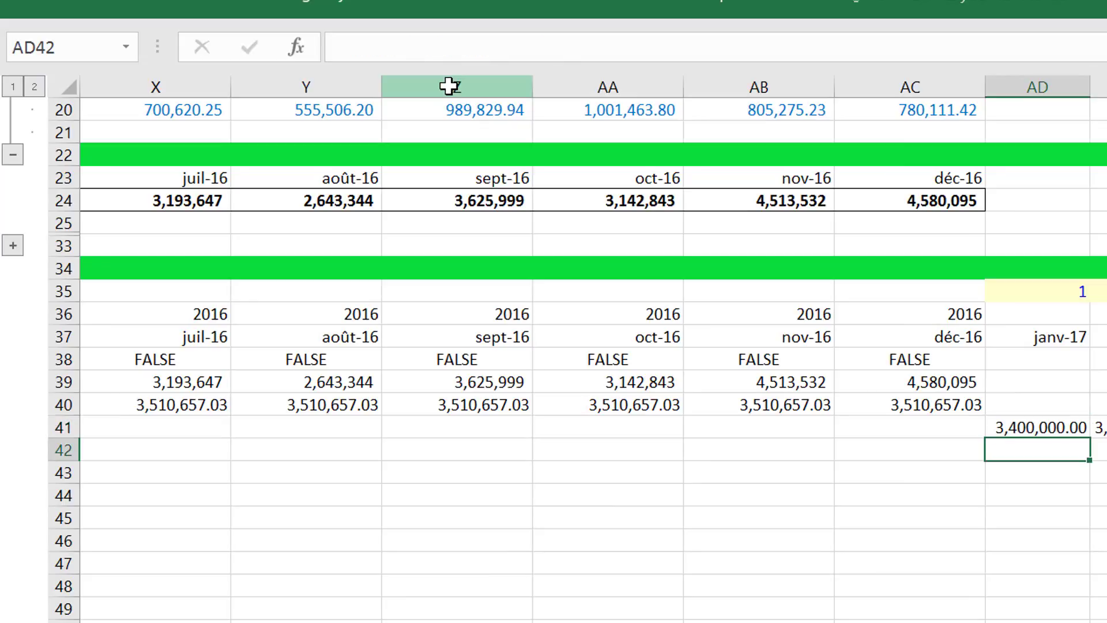
# Freeze the panes at F8 so the rows above and the columns before it stay in view.
pyautogui.press('Up')
pyautogui.hotkey('ctrl', 'Up')
pyautogui.hotkey('ctrl', 'Up')
pyautogui.hotkey('ctrl', 'Up')
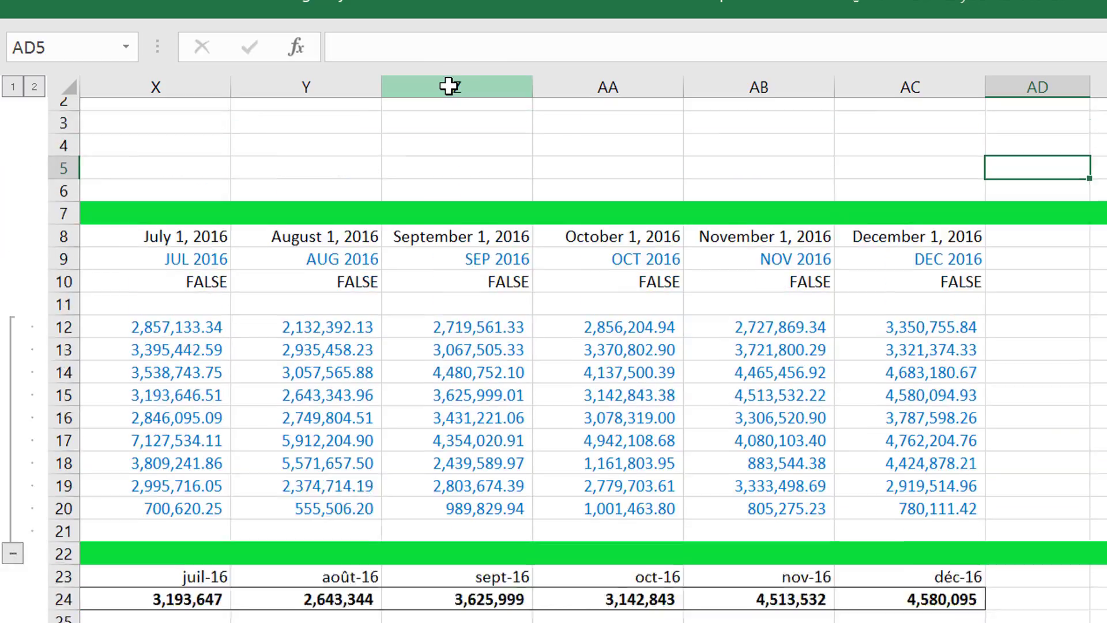
pyautogui.press('Left')
pyautogui.hotkey('ctrl', 'Left')
pyautogui.hotkey('ctrl', 'Left')
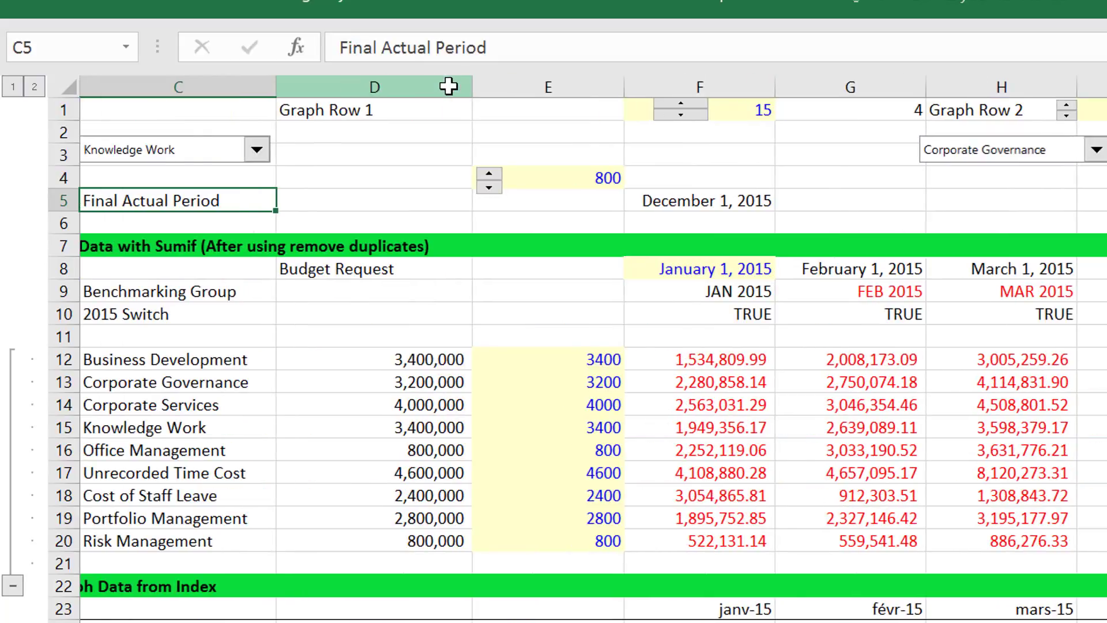
pyautogui.press('Left')
pyautogui.press('Down')
pyautogui.press('Down')
pyautogui.press('Right')
pyautogui.press('Right')
pyautogui.press('Down')
pyautogui.press('Right')
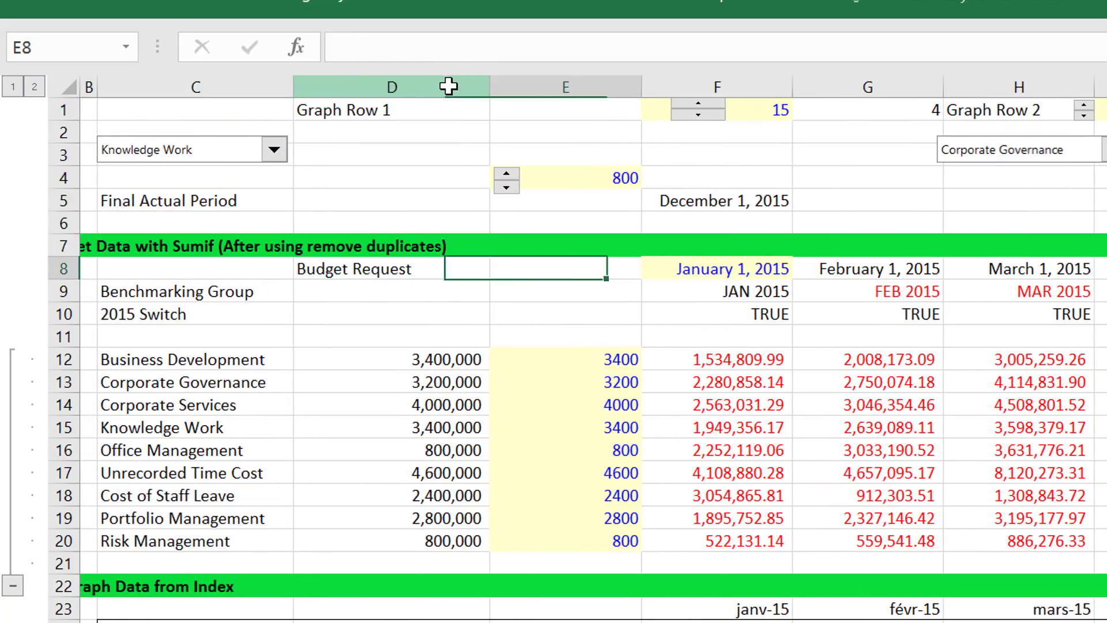
pyautogui.press('Right')
pyautogui.hotkey('alt', 'w')
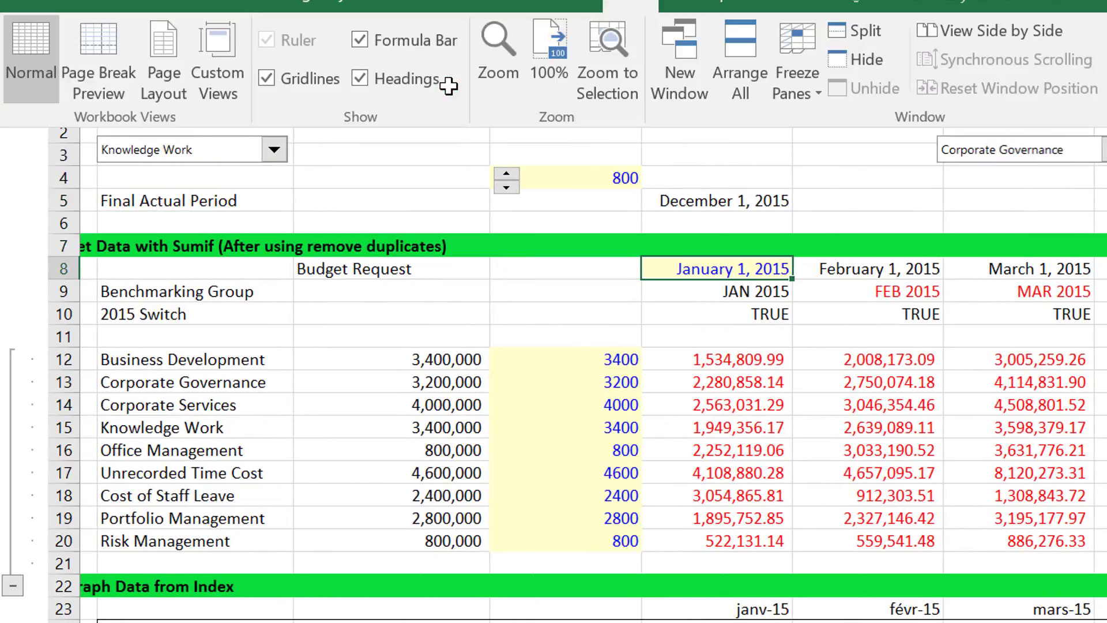
pyautogui.press('Escape')
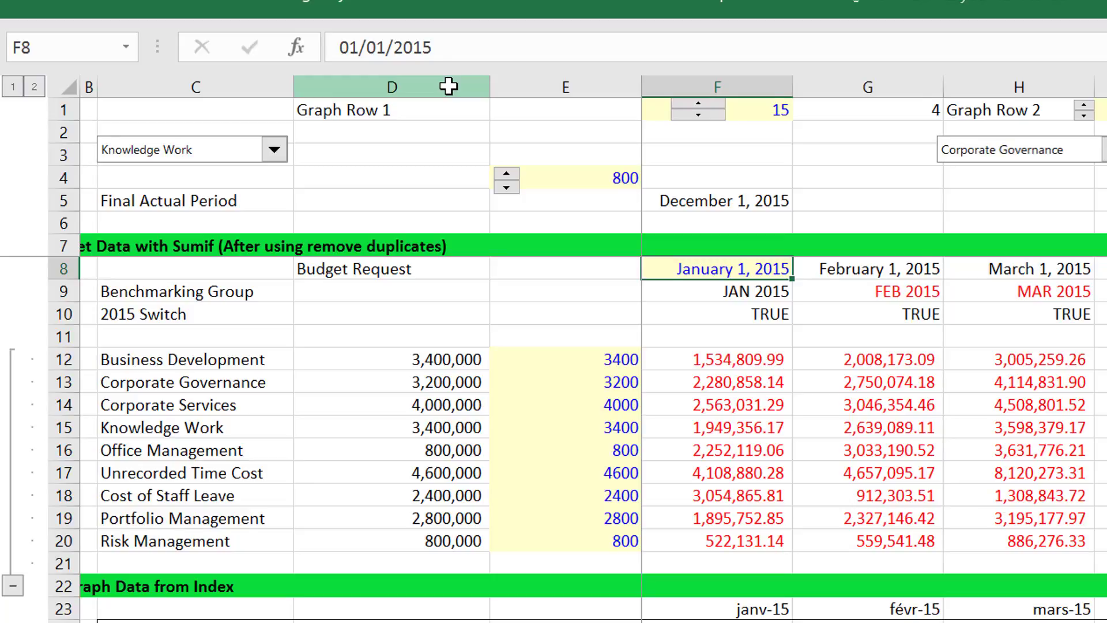
# Follow column G down to row 41, and then row 41 across to the 2017 budget formula in AF41.
pyautogui.press('Right')
pyautogui.press('Down')
pyautogui.press('Down')
pyautogui.press('Down')
pyautogui.press('Down')
pyautogui.press('Down')
pyautogui.press('Down')
pyautogui.press('Down')
pyautogui.press('Down')
pyautogui.press('Down')
pyautogui.press('Down')
pyautogui.press('Down')
pyautogui.press('Down')
pyautogui.press('Down')
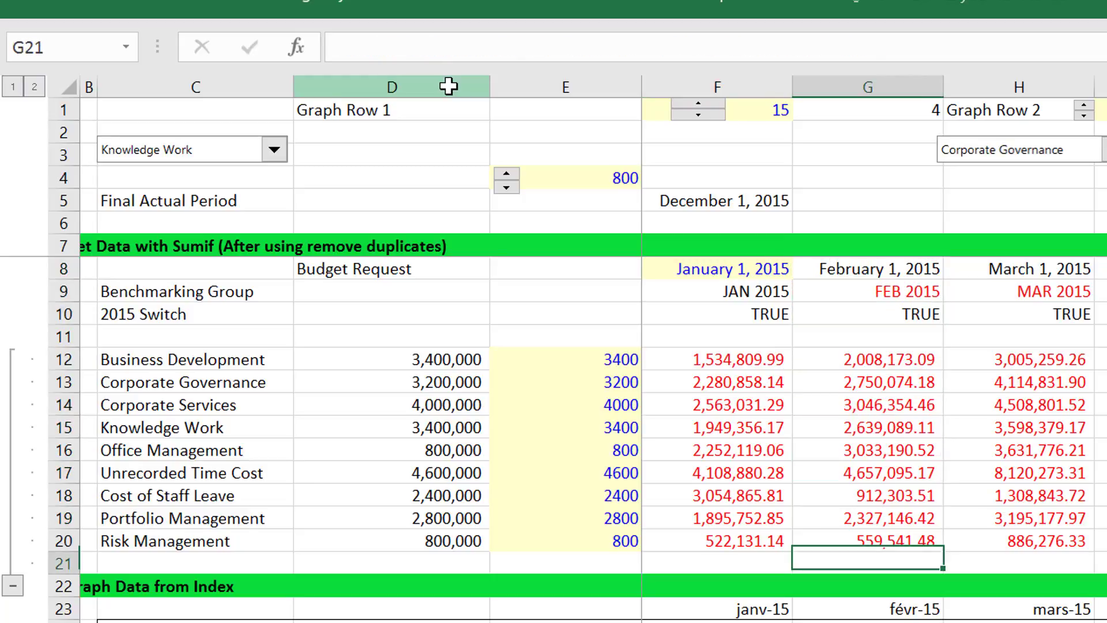
pyautogui.press('Down')
pyautogui.press('Down')
pyautogui.press('Down')
pyautogui.press('Down')
pyautogui.press('Down')
pyautogui.press('Down')
pyautogui.press('Down')
pyautogui.press('Down')
pyautogui.press('Down')
pyautogui.press('Down')
pyautogui.press('Down')
pyautogui.press('Down')
pyautogui.press('Down')
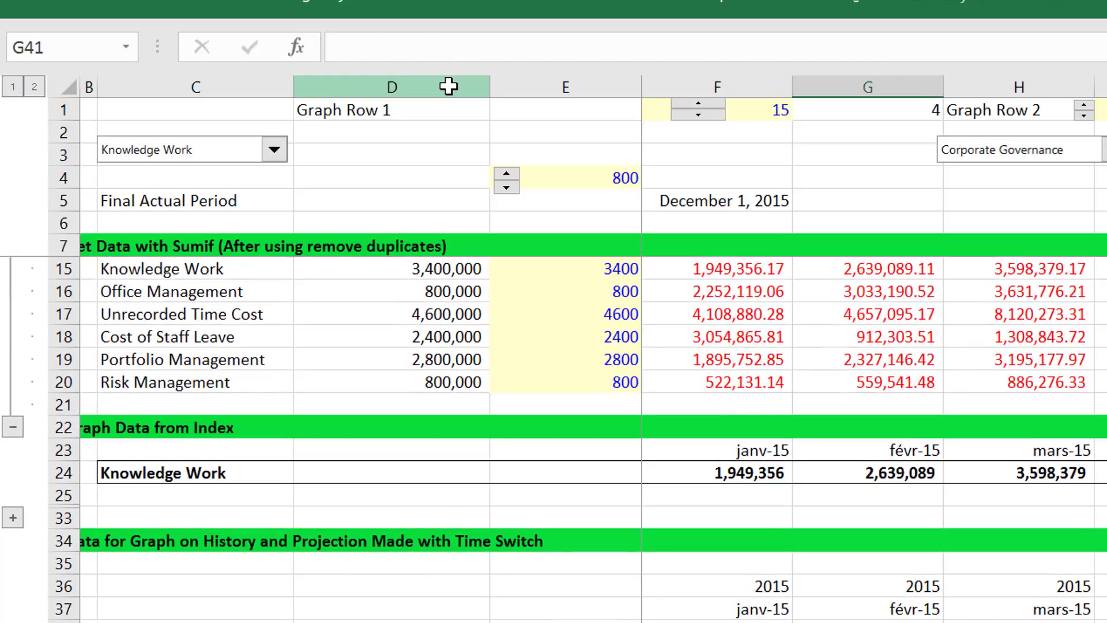
pyautogui.press('Right')
pyautogui.press('Right')
pyautogui.press('Right')
pyautogui.press('Right')
pyautogui.press('Right')
pyautogui.press('Right')
pyautogui.press('Right')
pyautogui.press('Right')
pyautogui.press('Right')
pyautogui.press('Right')
pyautogui.press('Right')
pyautogui.press('Right')
pyautogui.press('Right')
pyautogui.press('Right')
pyautogui.press('Right')
pyautogui.press('Right')
pyautogui.press('Right')
pyautogui.press('Right')
pyautogui.press('Right')
pyautogui.press('Right')
pyautogui.press('Right')
pyautogui.press('Right')
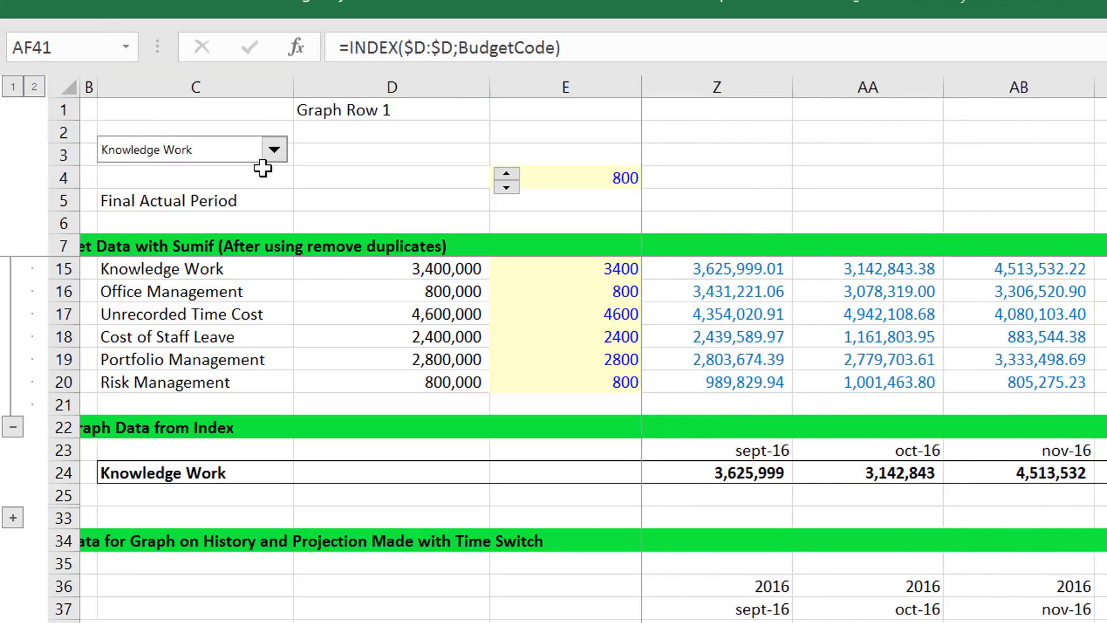
# Switch the Graph Row 1 group to Office Management and then to Unrecorded Time Cost.
pyautogui.click(275, 151)
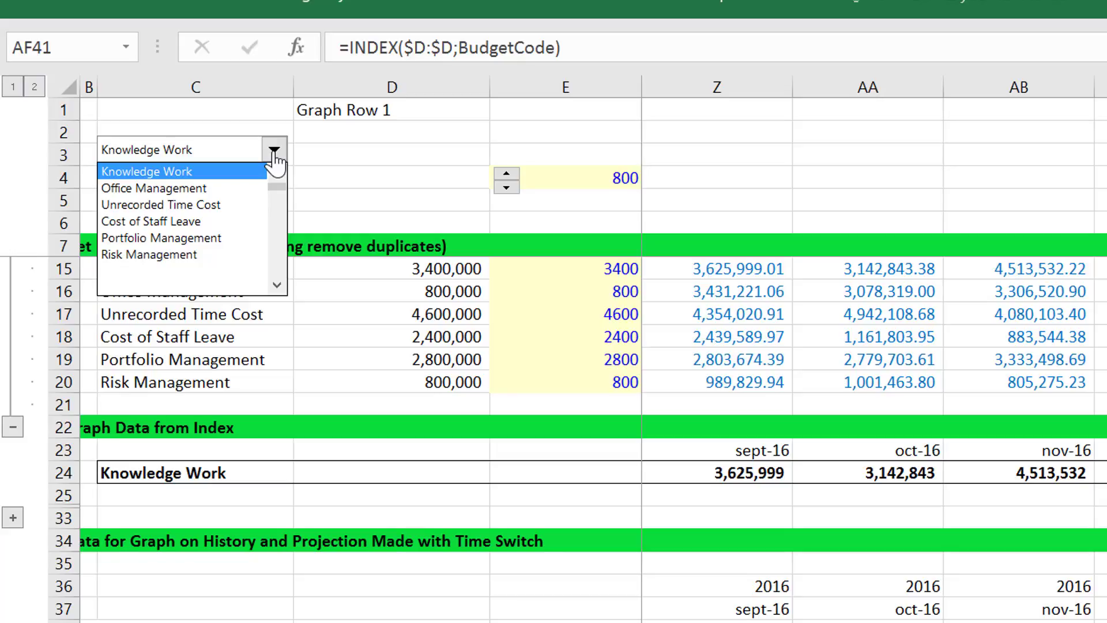
pyautogui.press('Down')
pyautogui.press('Return')
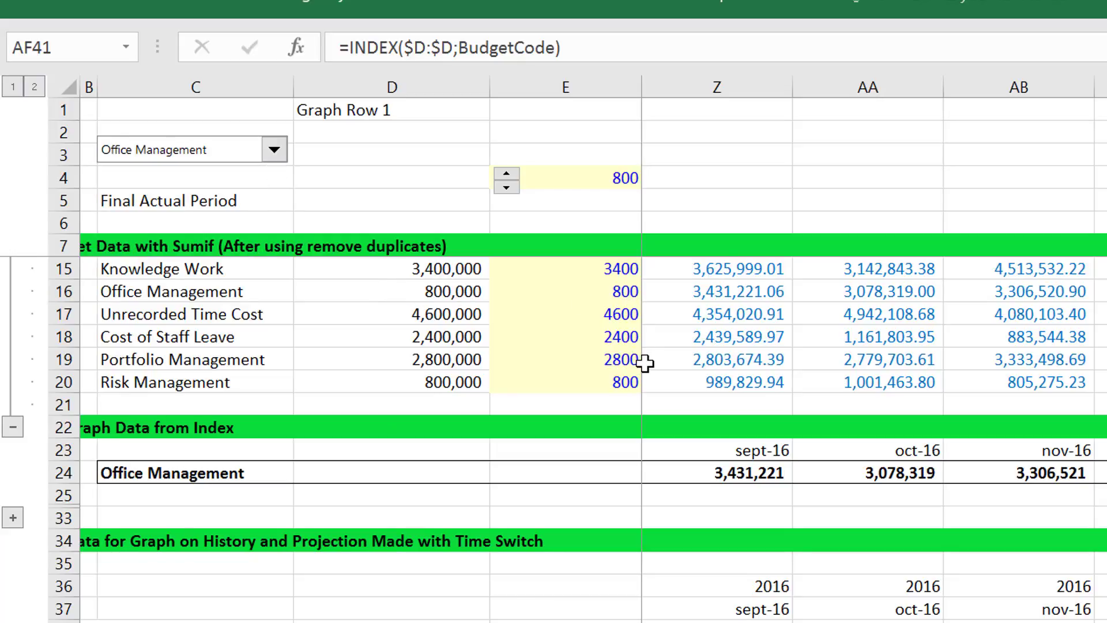
pyautogui.click(279, 153)
pyautogui.click(240, 188)
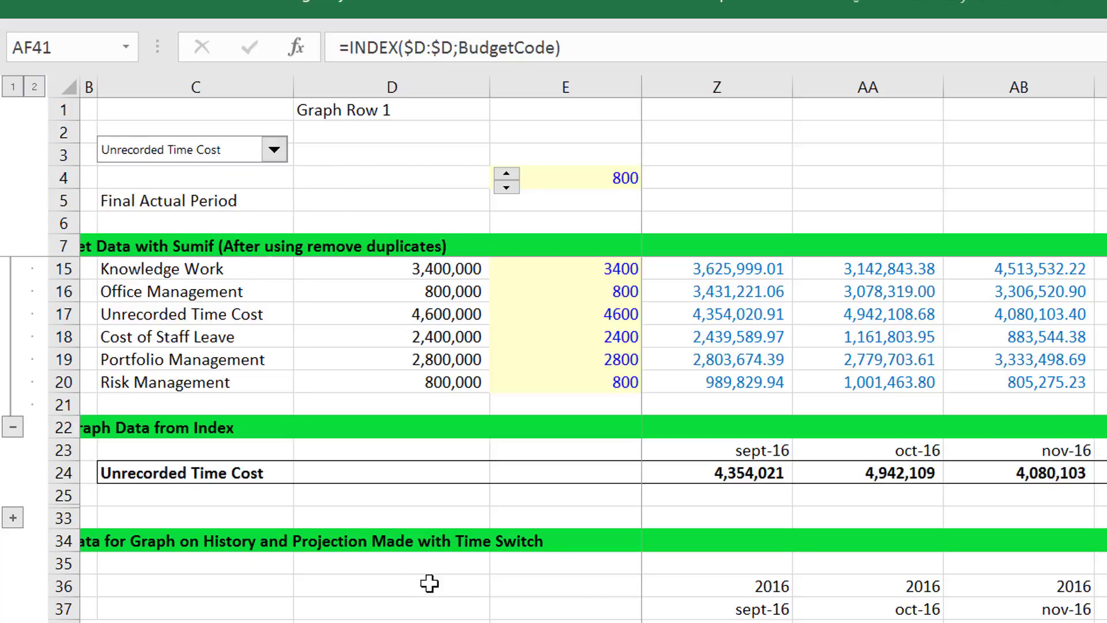
# Unfreeze the worksheet panes and return to cell A37.
pyautogui.click(508, 618)
pyautogui.press('Left')
pyautogui.press('Left')
pyautogui.press('Left')
pyautogui.press('Up')
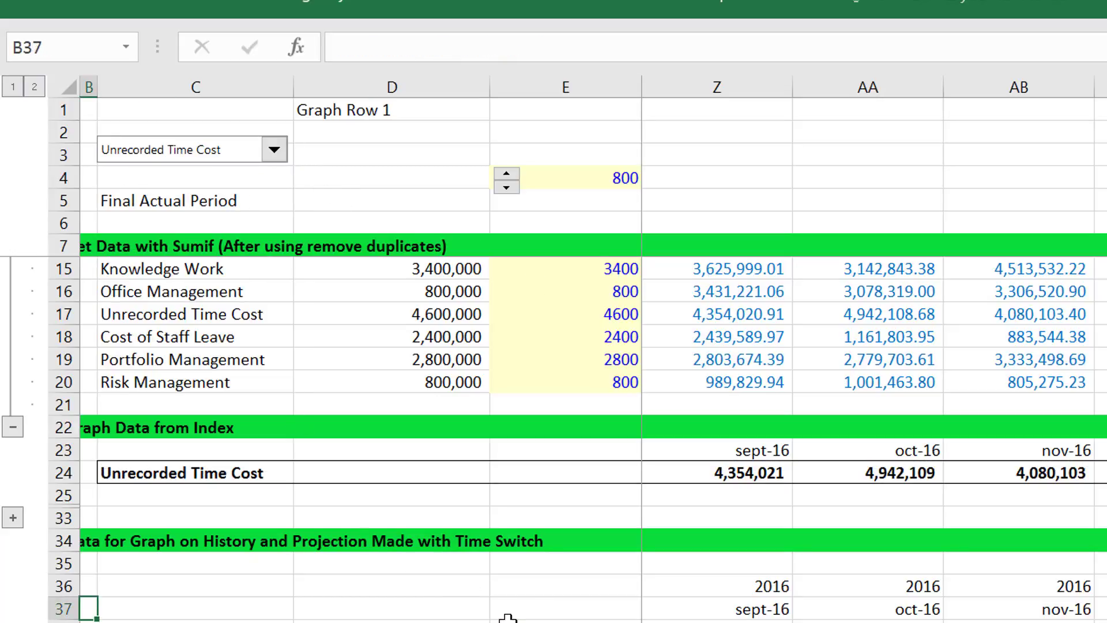
pyautogui.press('Right')
pyautogui.press('Left')
pyautogui.press('Left')
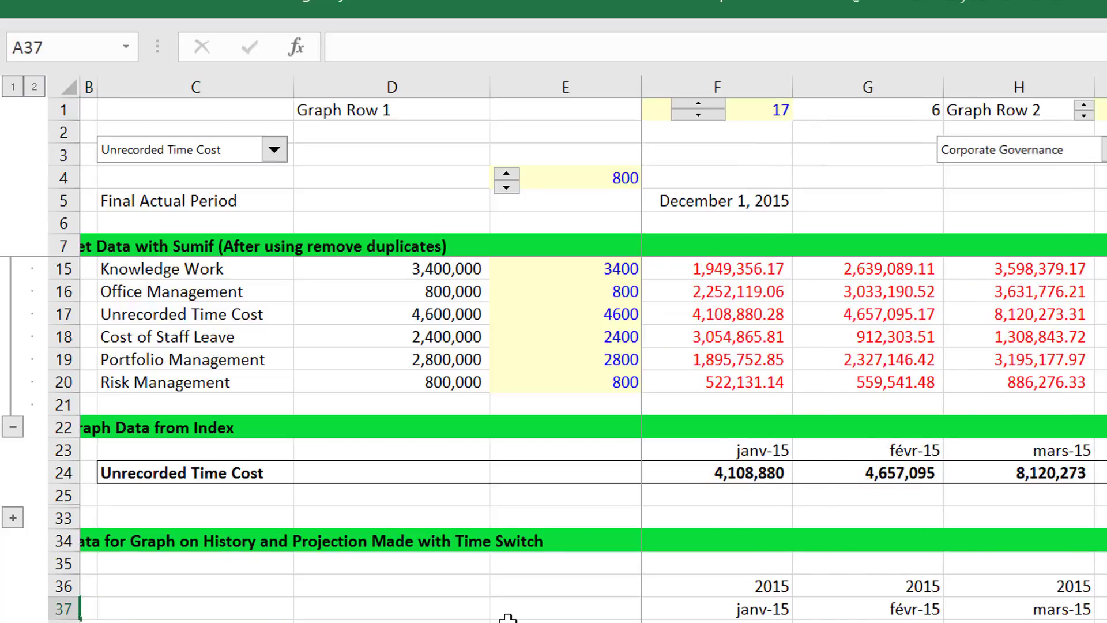
pyautogui.press('Right')
pyautogui.hotkey('alt', 'w')
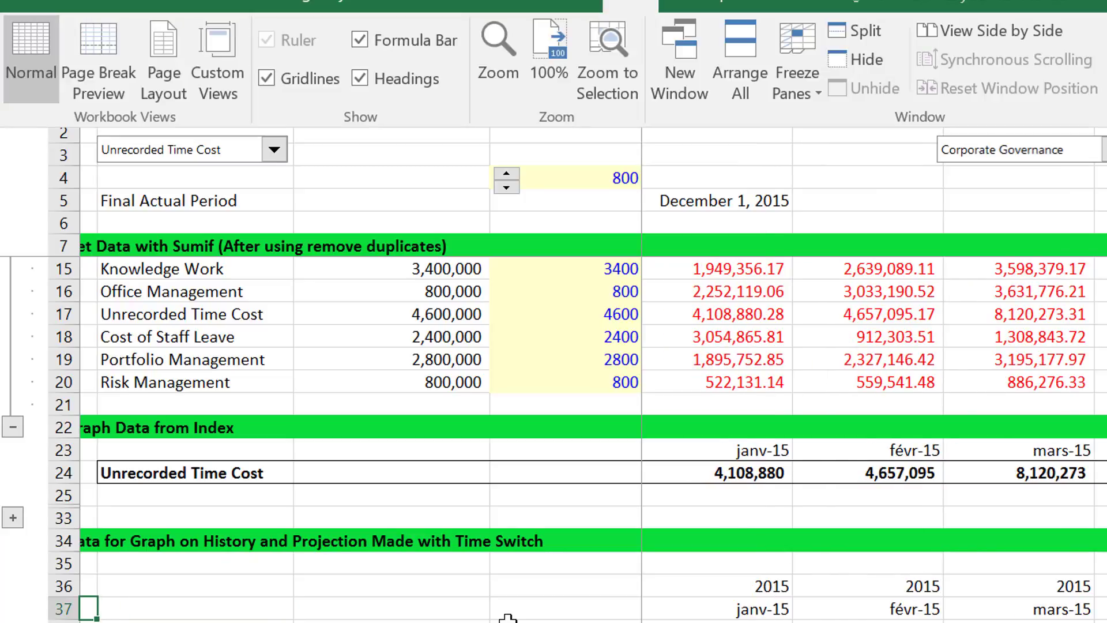
pyautogui.press('f')
pyautogui.press('f')
pyautogui.press('Left')
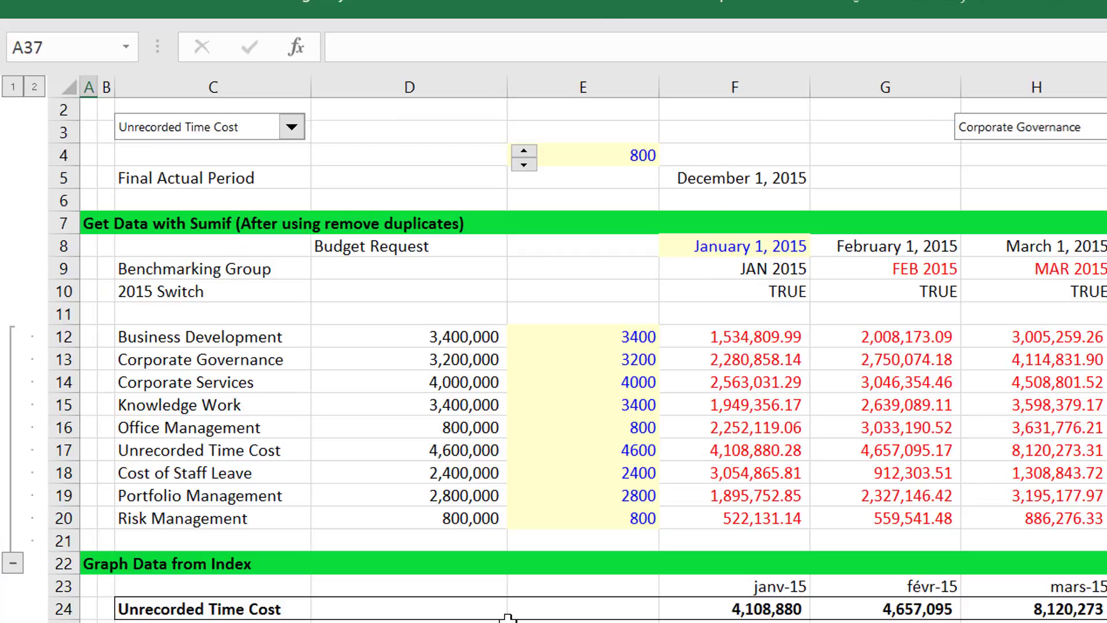
# Look through the history and projection rows 36 to 41 and the numbered step notes beneath them.
pyautogui.press('Down')
pyautogui.press('Down')
pyautogui.press('Down')
pyautogui.press('Down')
pyautogui.press('Down')
pyautogui.press('Down')
pyautogui.press('Down')
pyautogui.press('Down')
pyautogui.press('Down')
pyautogui.press('Down')
pyautogui.press('Down')
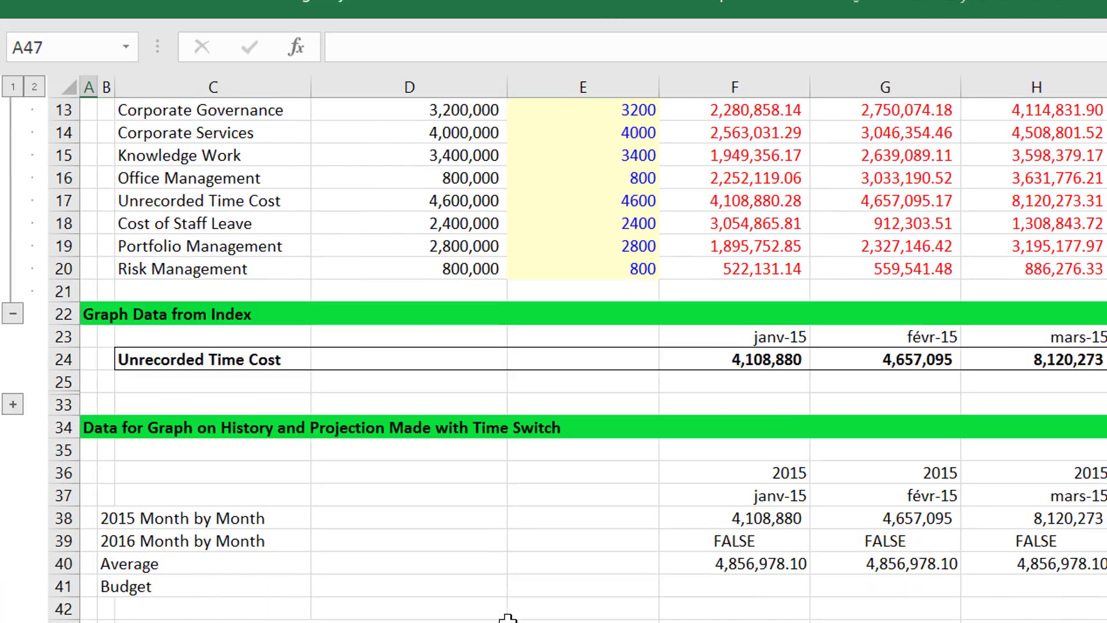
pyautogui.press('Up')
pyautogui.press('Up')
pyautogui.press('Up')
pyautogui.press('pageup')
pyautogui.press('pagedown')
pyautogui.press('Up')
pyautogui.press('Up')
pyautogui.press('Up')
pyautogui.press('Up')
pyautogui.press('Up')
pyautogui.press('Up')
pyautogui.press('Up')
pyautogui.press('Up')
pyautogui.press('Up')
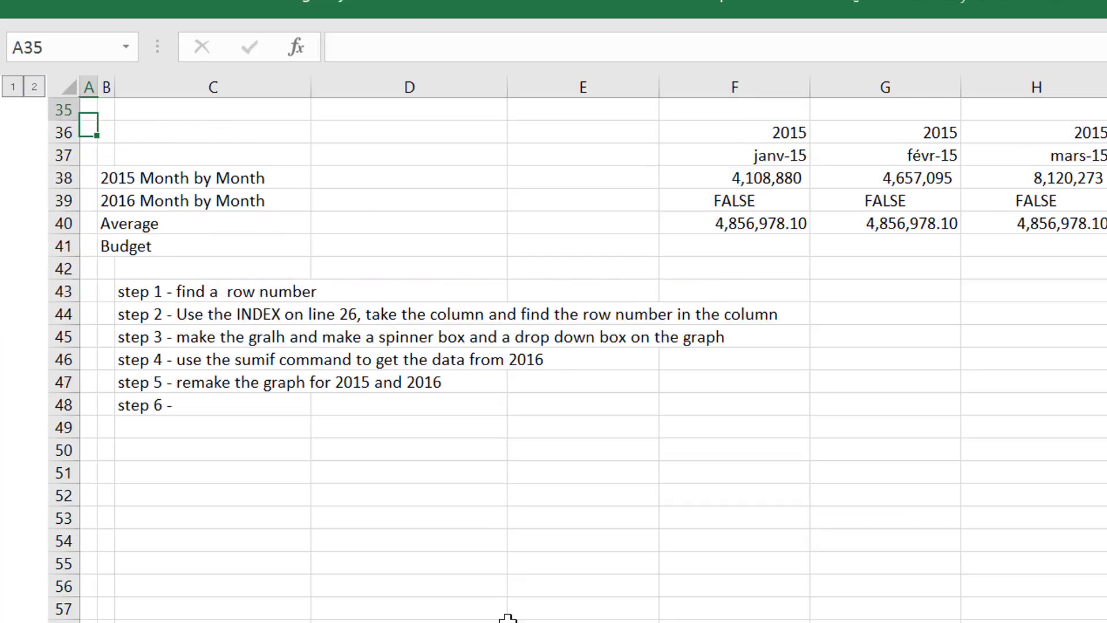
pyautogui.press('Up')
pyautogui.press('Up')
# Create a clustered column chart on its own sheet from B37:AO41, covering the months, 2015, 2016, average and budget rows.
pyautogui.press('Down')
pyautogui.press('Down')
pyautogui.press('Down')
pyautogui.press('Down')
pyautogui.press('Right')
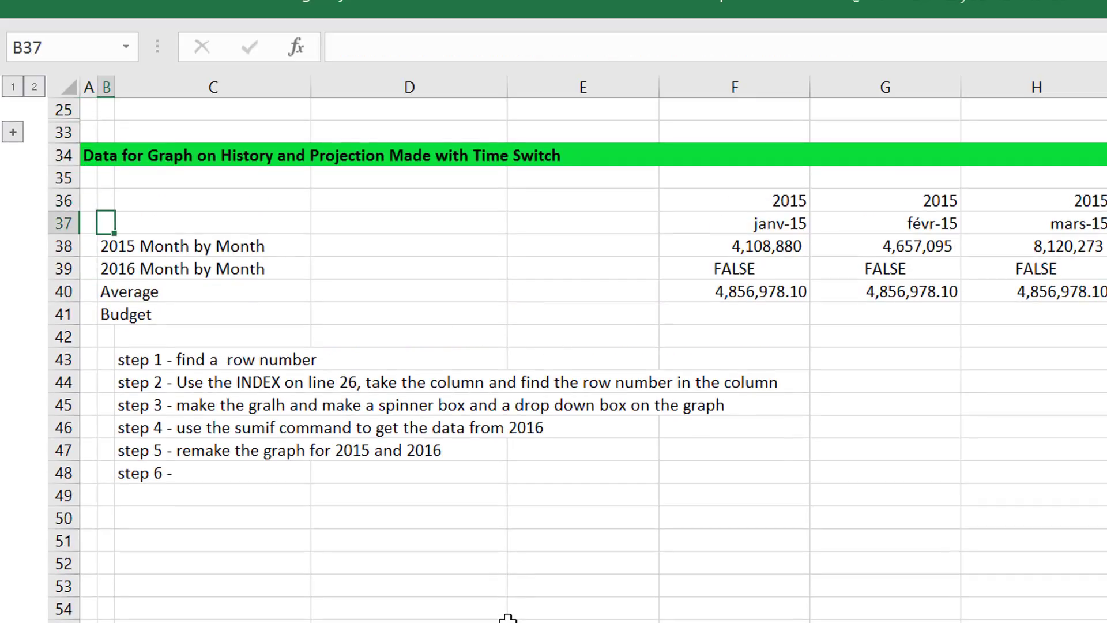
pyautogui.hotkey('shift', 'Down')
pyautogui.hotkey('shift', 'Down')
pyautogui.hotkey('shift', 'Down')
pyautogui.hotkey('shift', 'Down')
pyautogui.hotkey('ctrl', 'shift', 'Right')
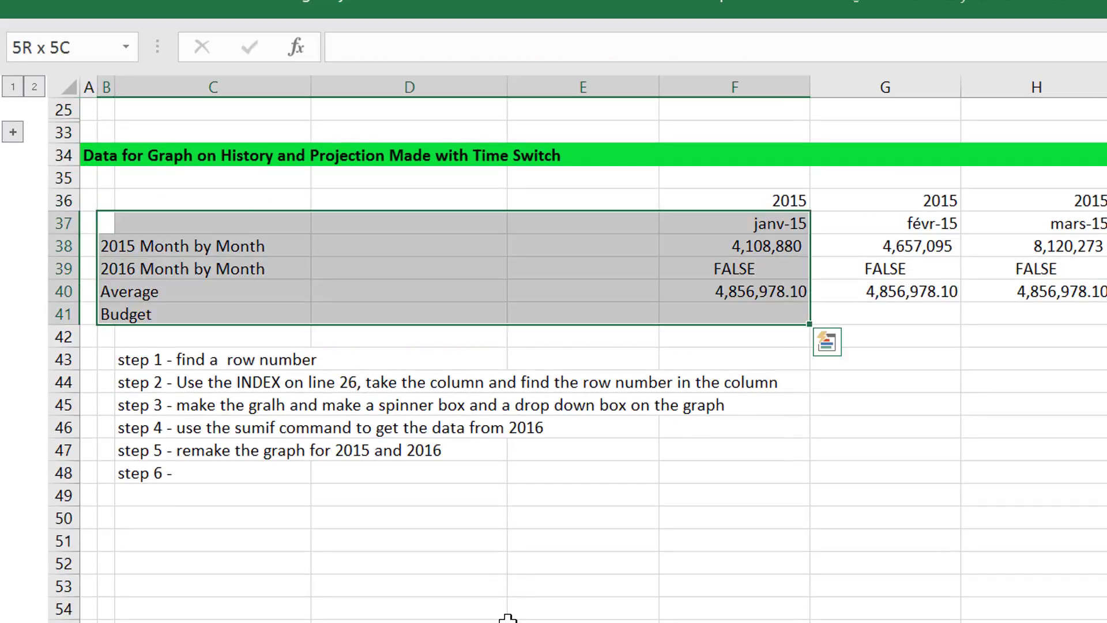
pyautogui.hotkey('ctrl', 'shift', 'Right')
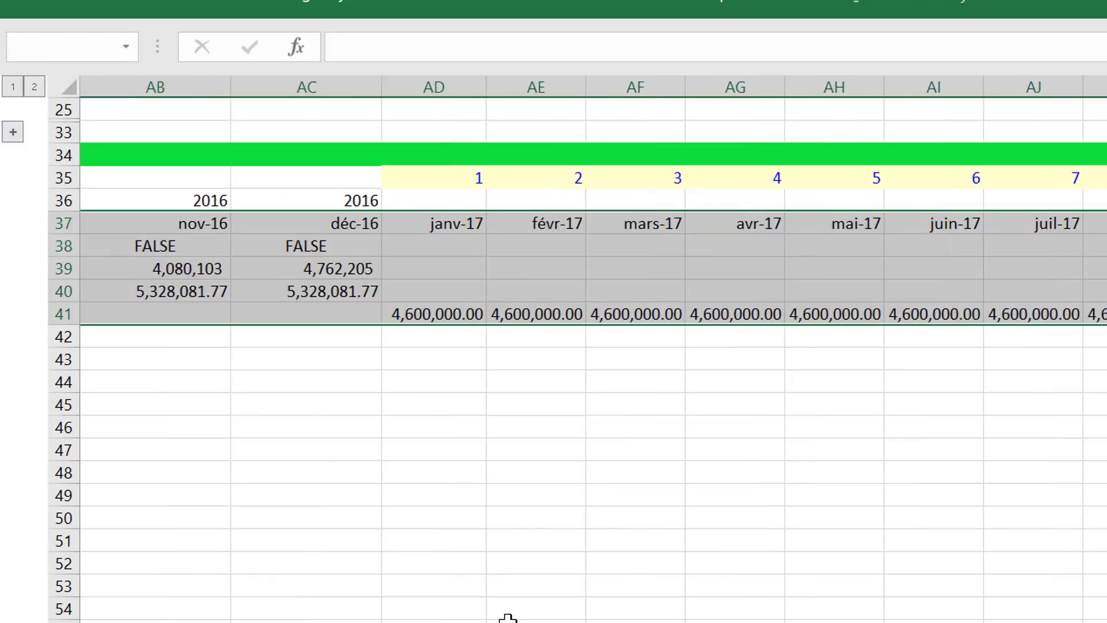
pyautogui.hotkey('alt', 'F1')
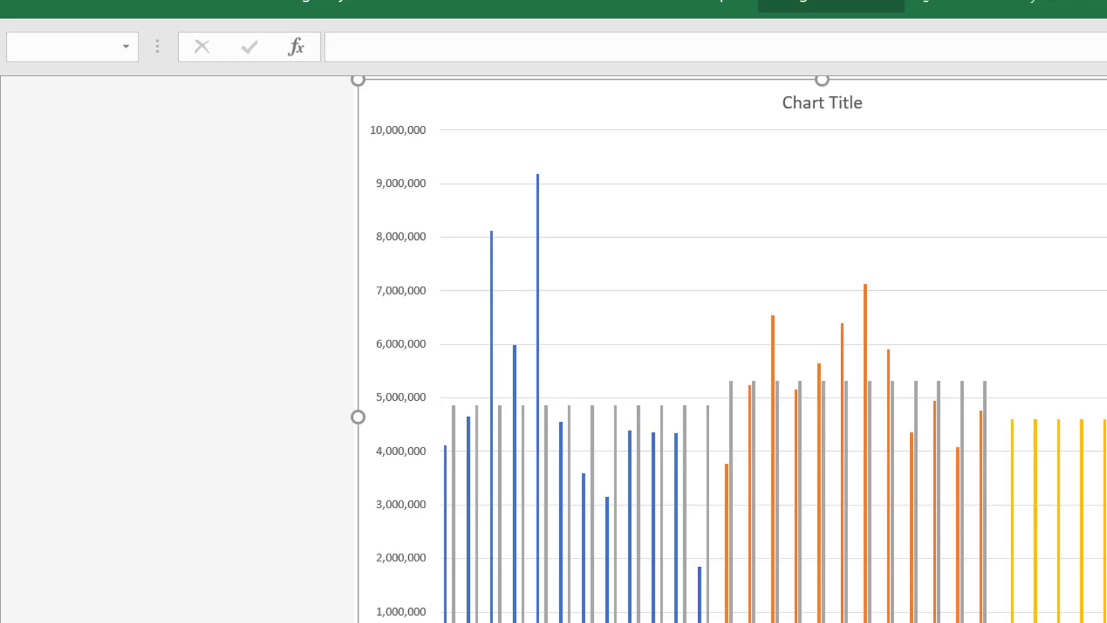
pyautogui.click(1082, 519)
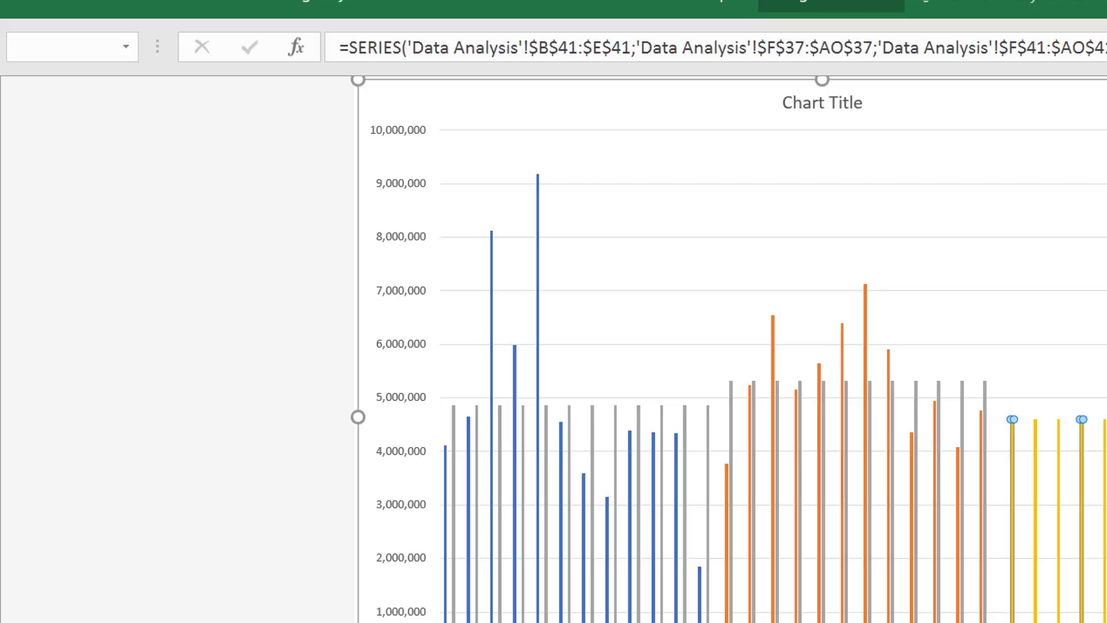
pyautogui.rightClick(994, 465)
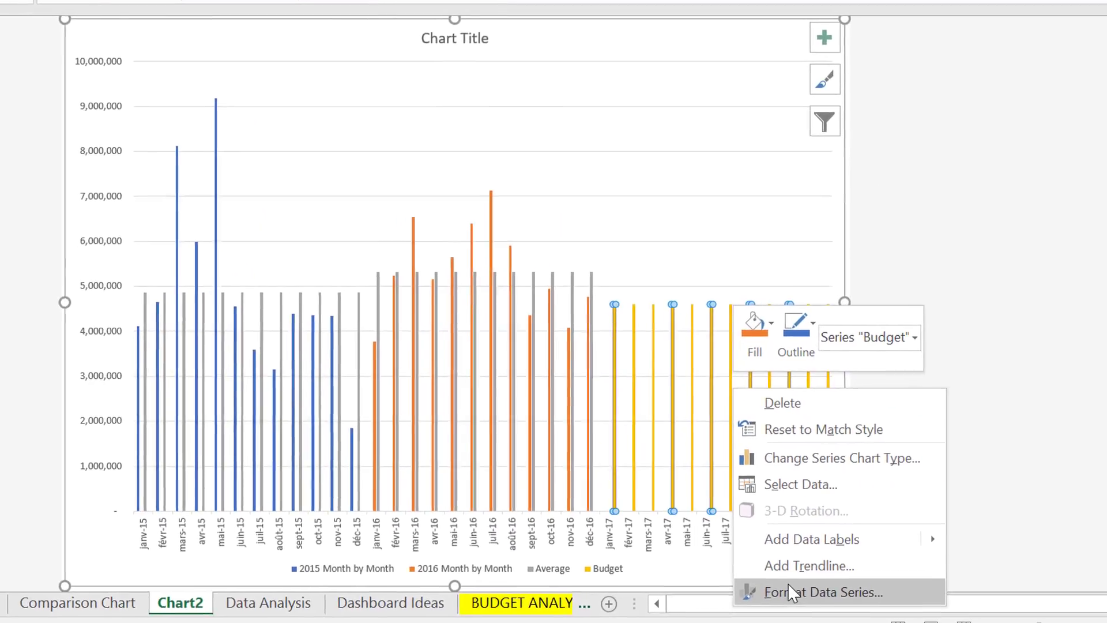
pyautogui.click(783, 581)
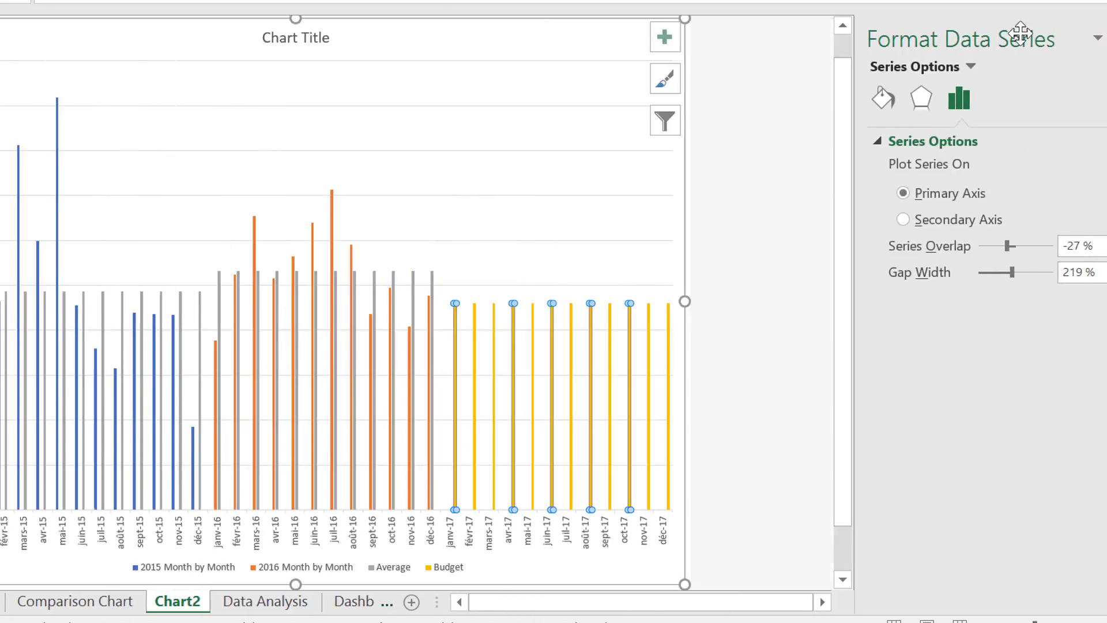
pyautogui.click(1106, 38)
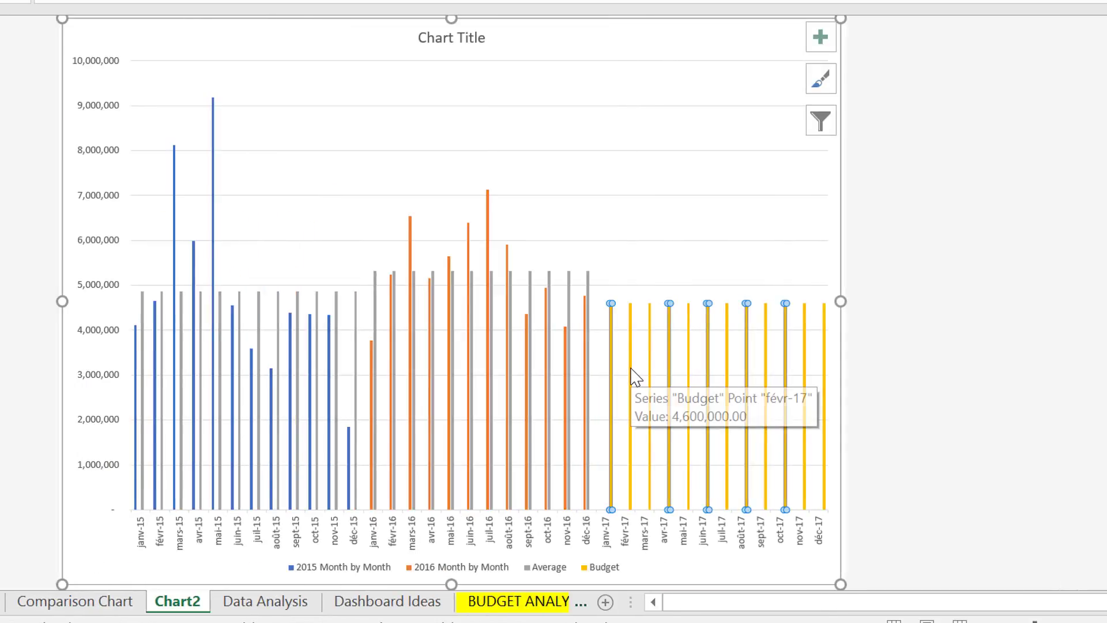
# Change the Budget series to an Area chart type in the combination chart.
pyautogui.rightClick(635, 374)
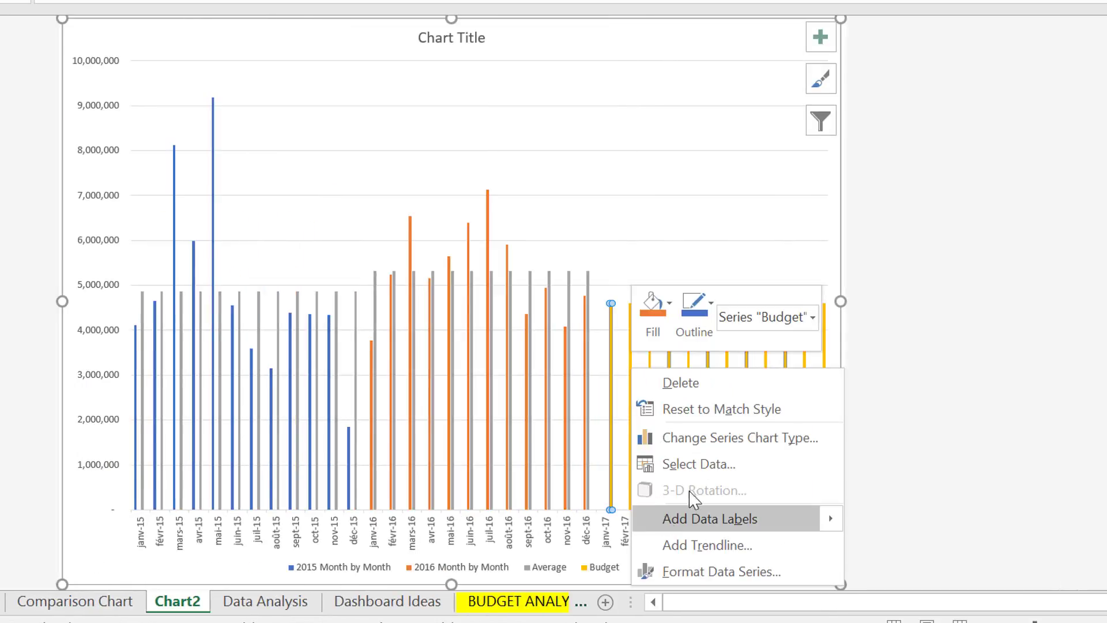
pyautogui.click(725, 441)
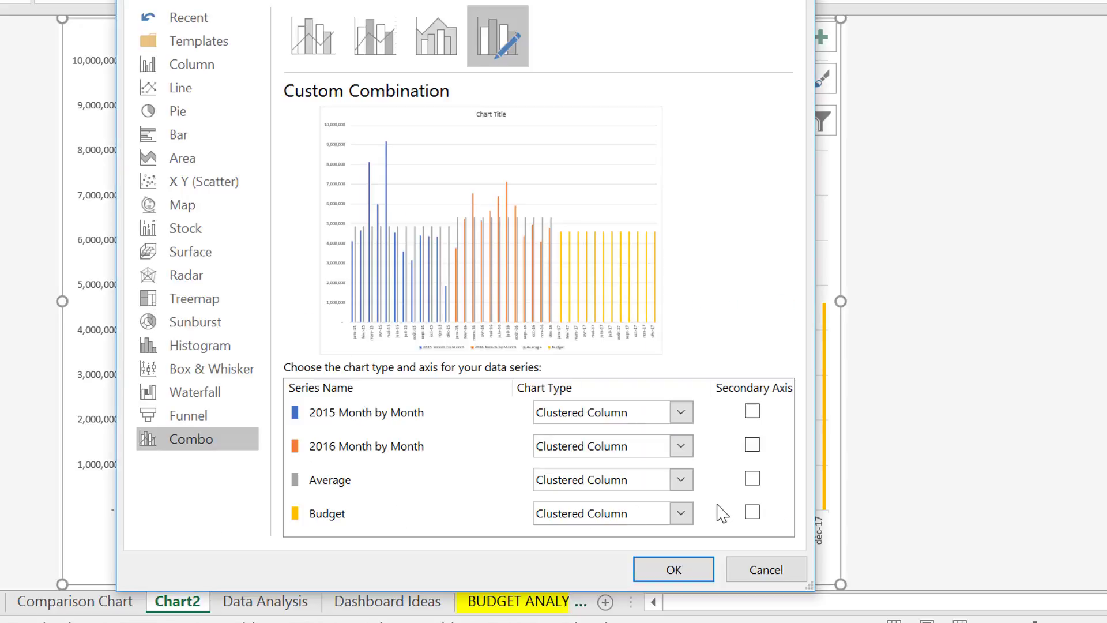
pyautogui.click(684, 514)
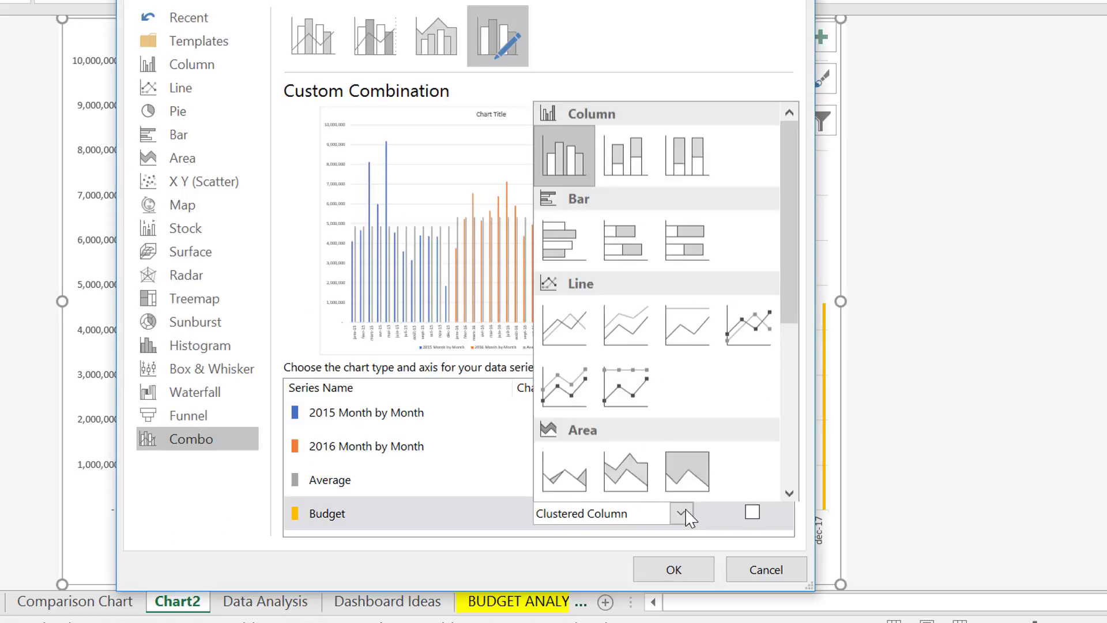
pyautogui.click(565, 469)
pyautogui.click(698, 581)
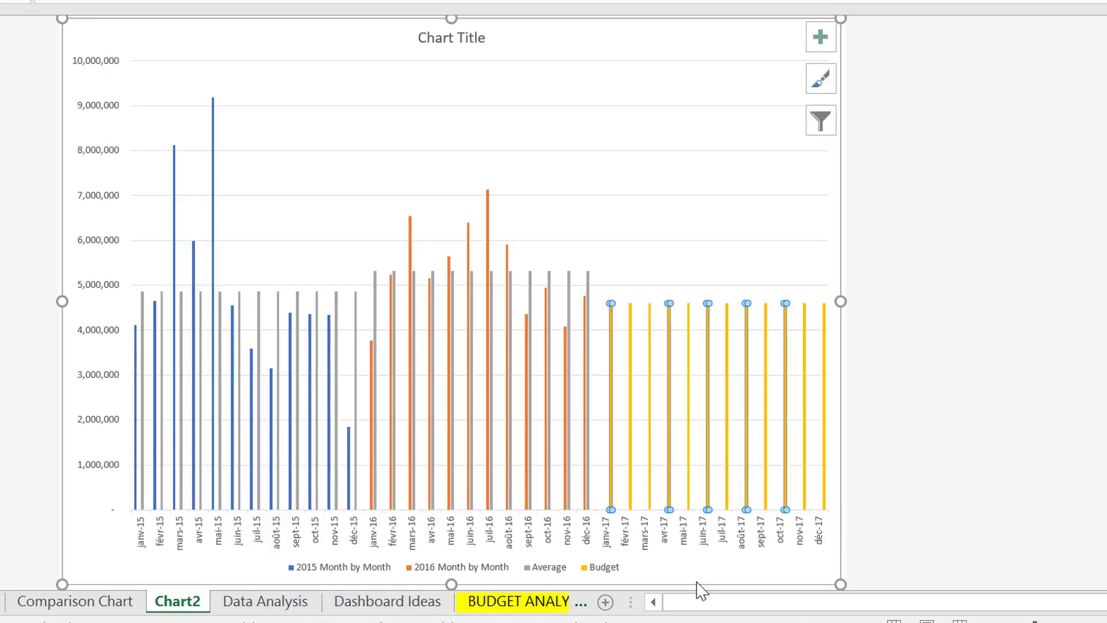
pyautogui.click(17, 277)
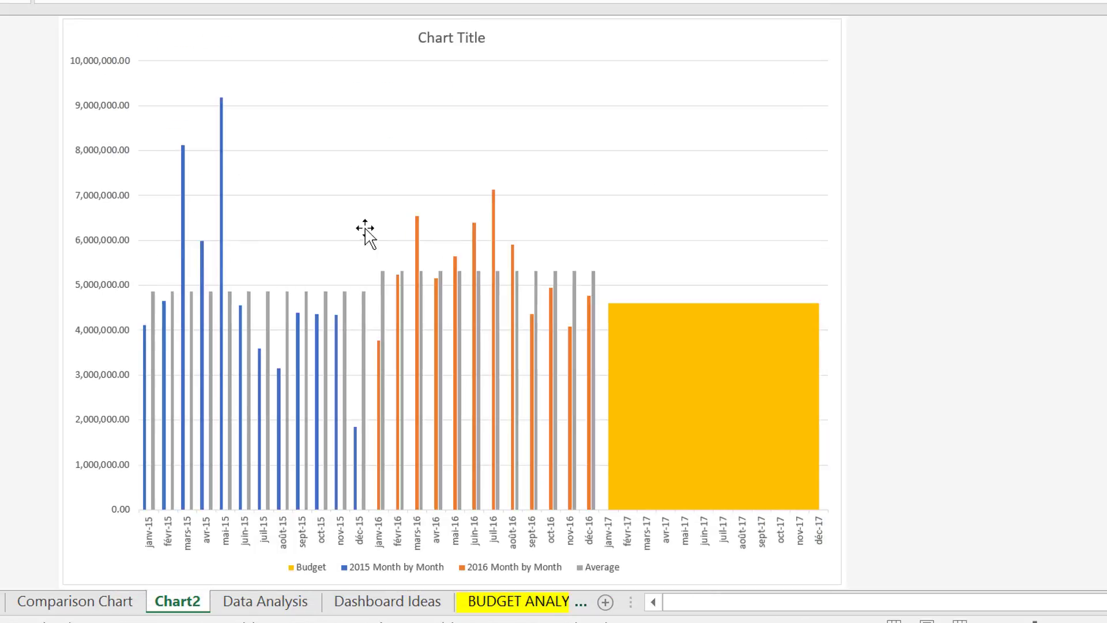
pyautogui.rightClick(383, 287)
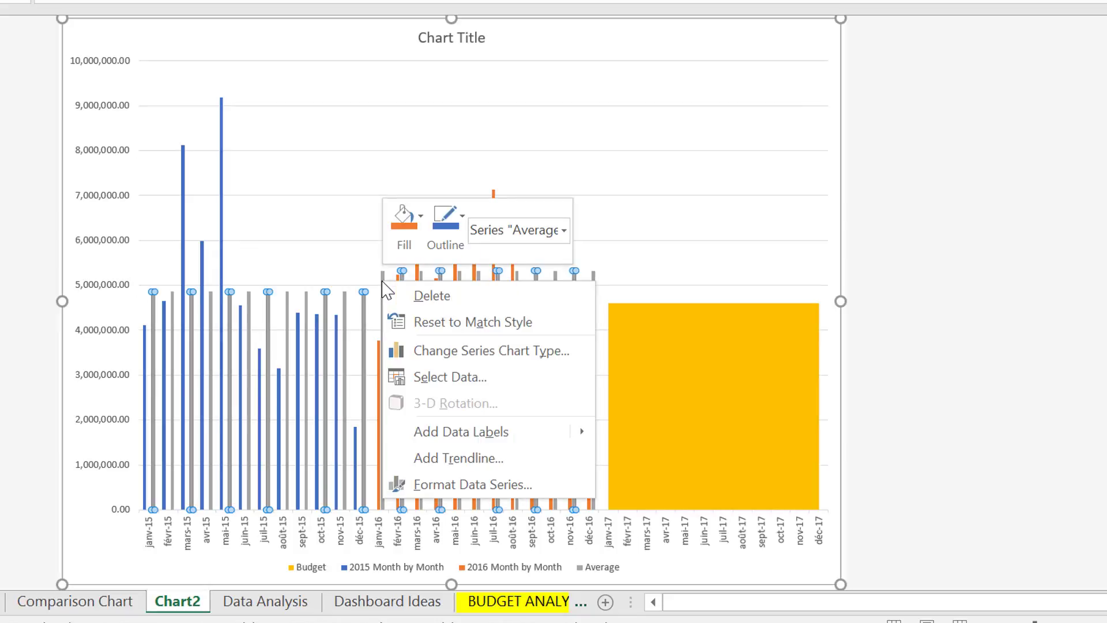
pyautogui.click(442, 484)
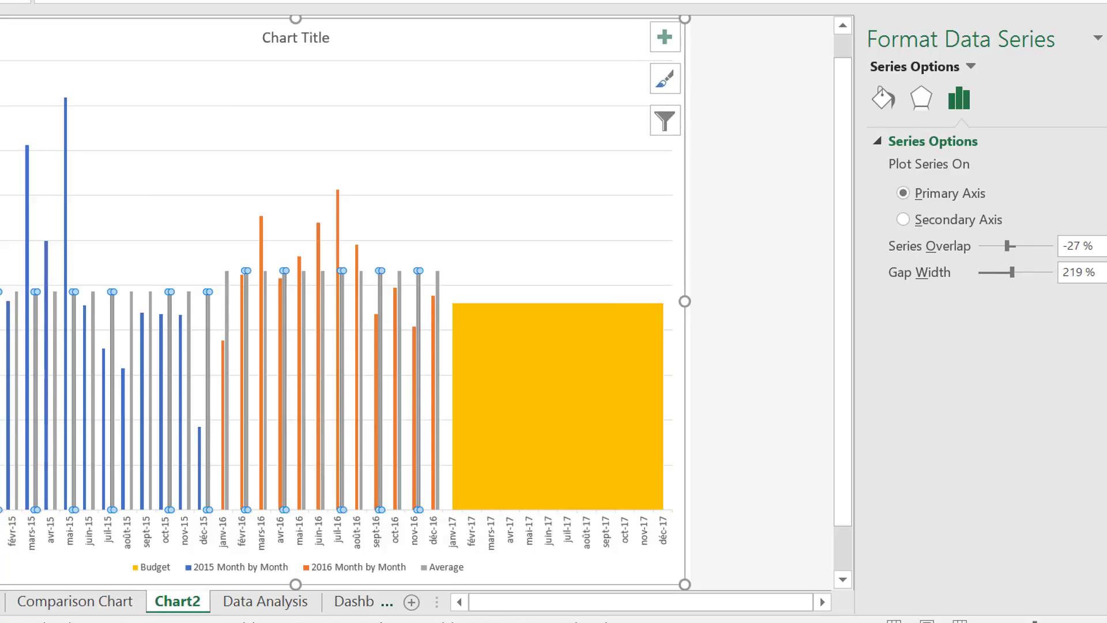
pyautogui.click(1106, 38)
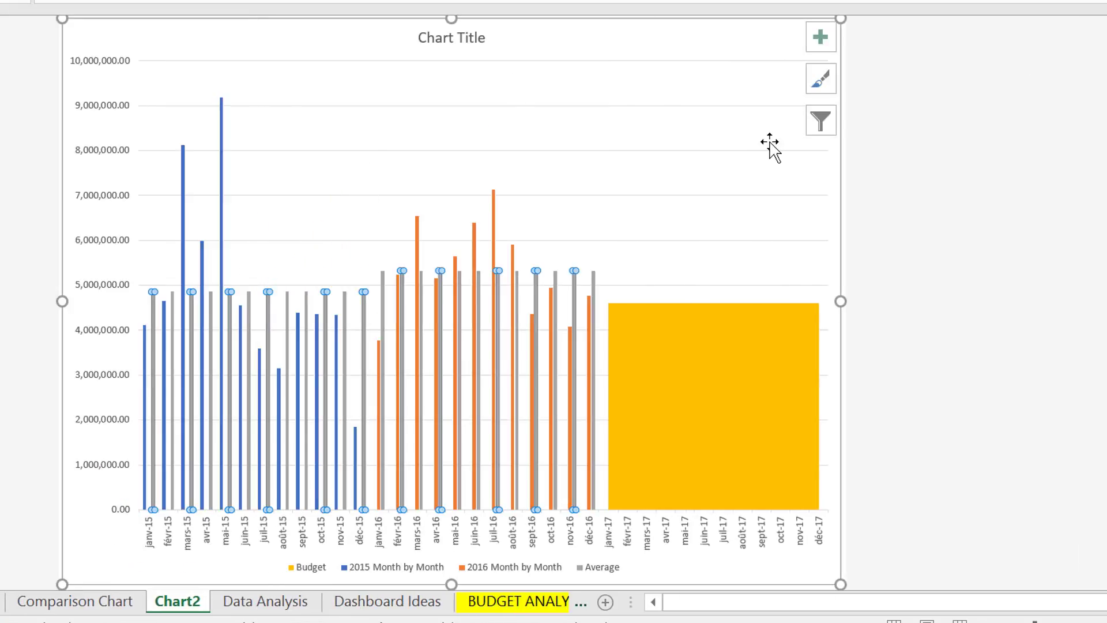
# Delete the Chart2 sheet holding the combination chart.
pyautogui.hotkey('alt', 'h')
pyautogui.press('d')
pyautogui.press('s')
pyautogui.press('Return')
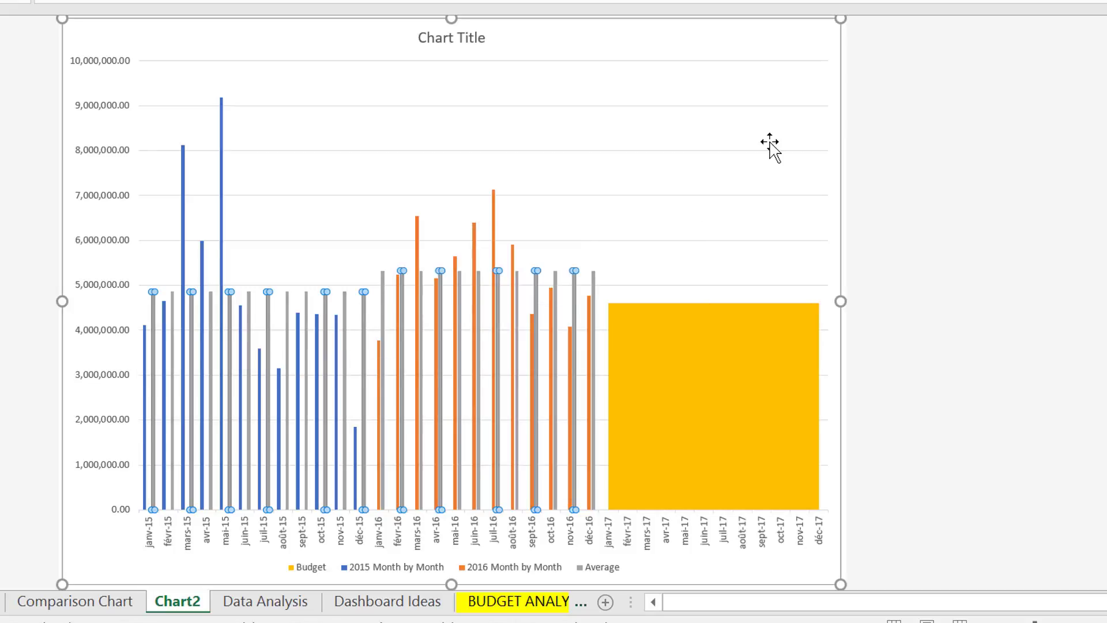
# Shrink the budget spinner in cell E4 of the Data Analysis worksheet so it fits within its row.
pyautogui.hscroll(-10, 770, 145)
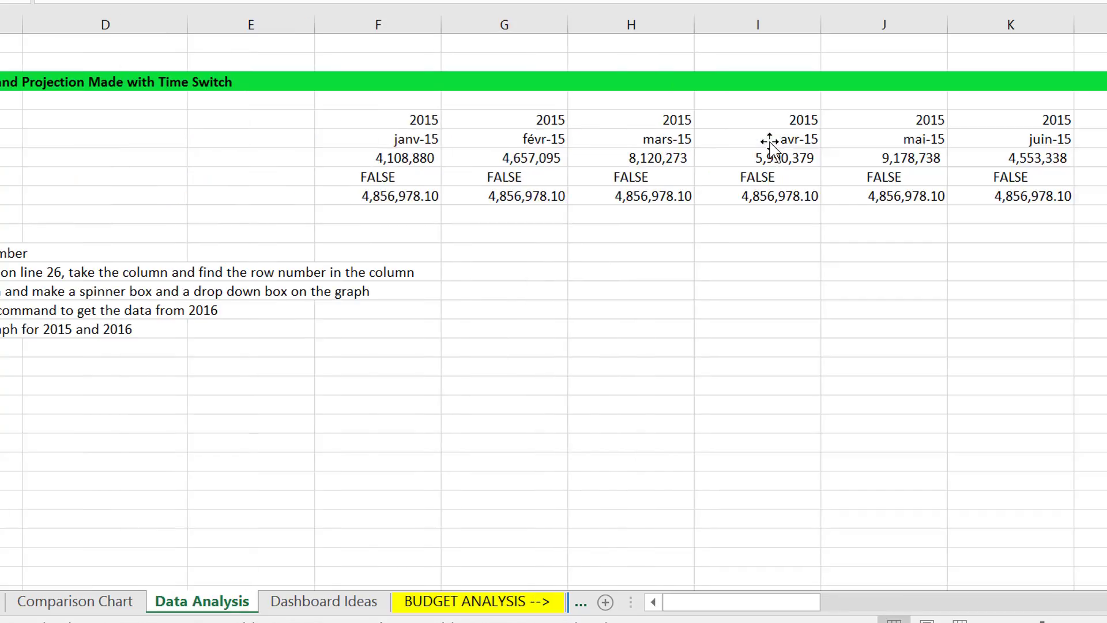
pyautogui.scroll(8, 770, 144)
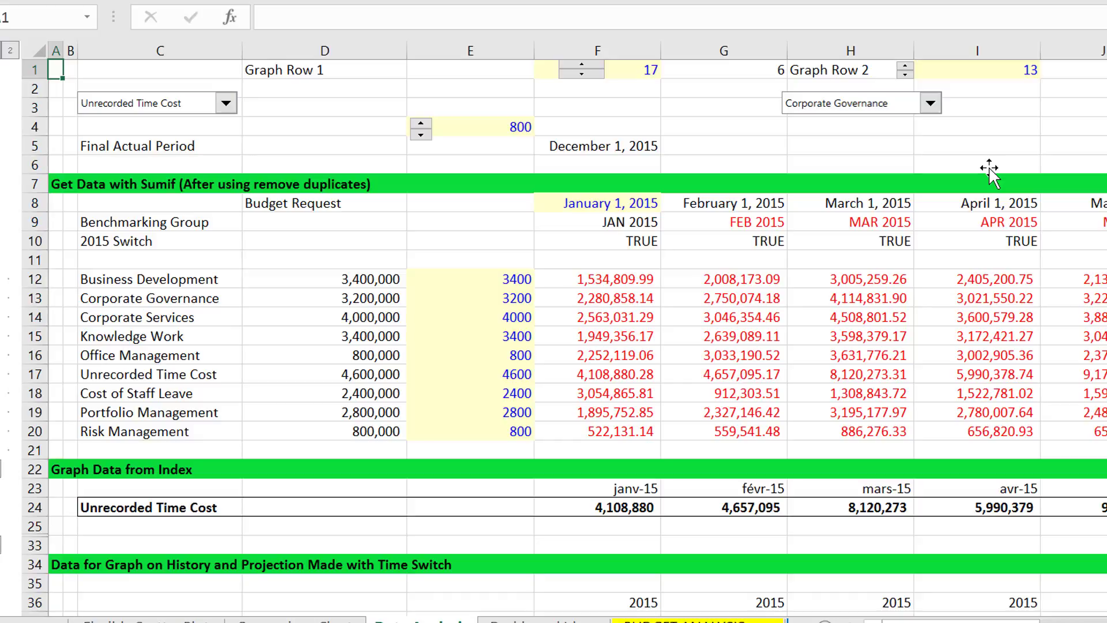
pyautogui.press('pagedown')
pyautogui.press('pageup')
pyautogui.keyDown('ctrl'); pyautogui.click(421, 124); pyautogui.keyUp('ctrl')
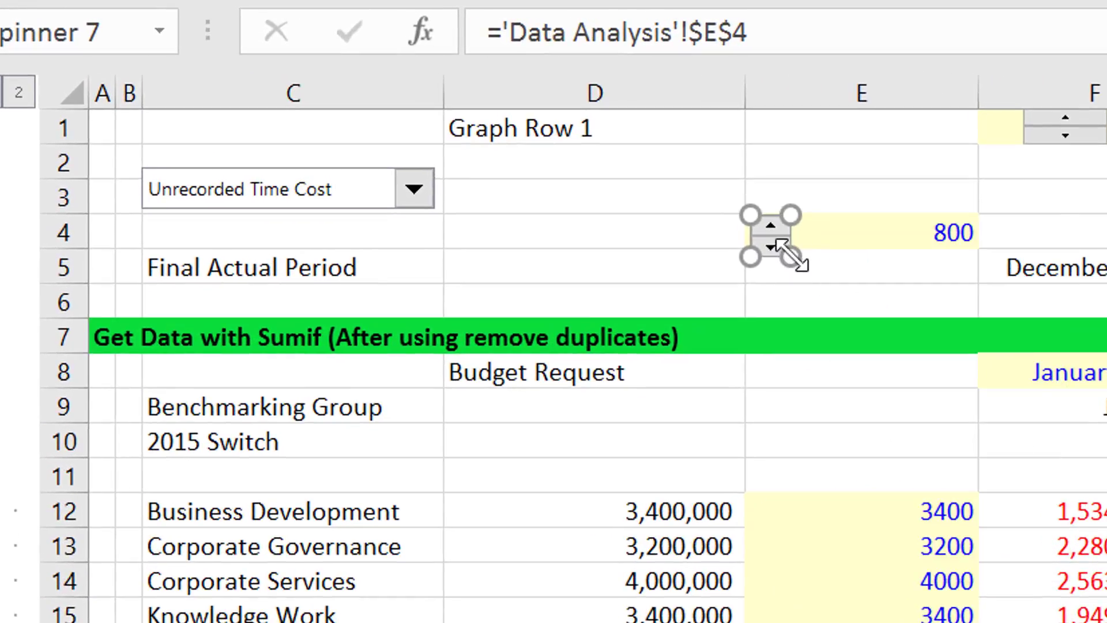
pyautogui.moveTo(791, 258)
pyautogui.mouseDown()
pyautogui.moveTo(771, 249)
pyautogui.moveTo(782, 247)
pyautogui.mouseUp()
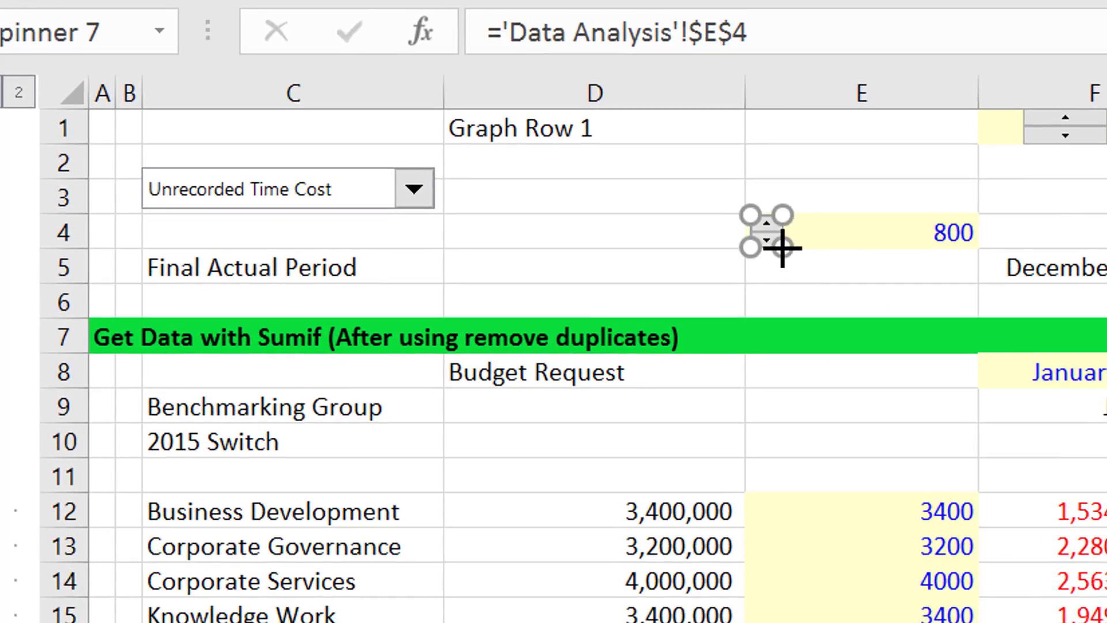
pyautogui.click(880, 461)
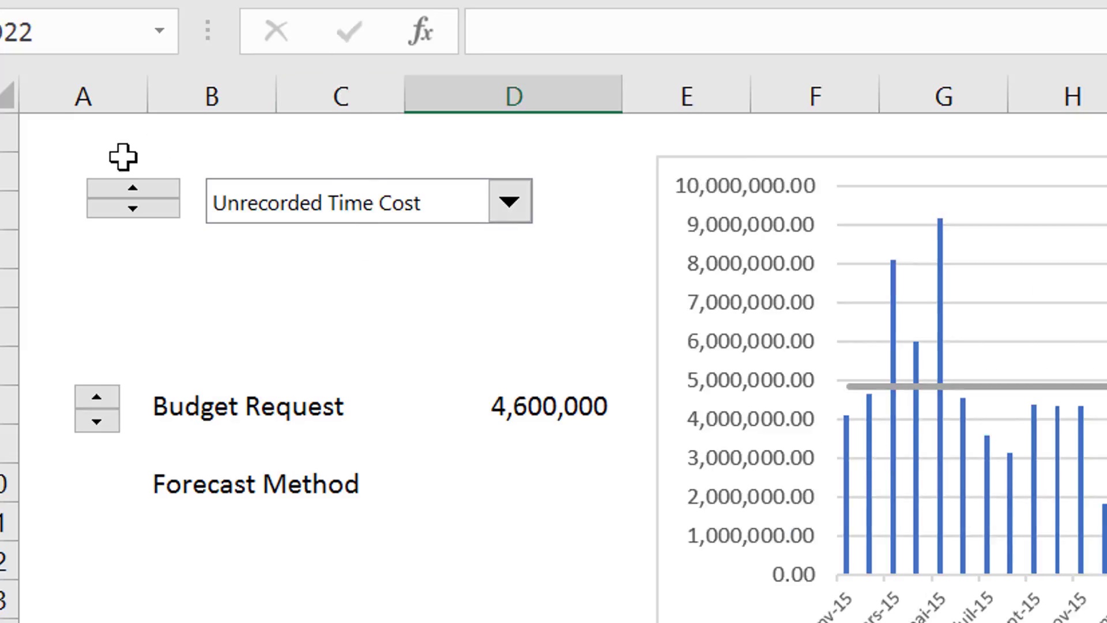
# Switch the dashboard graph to Portfolio Management and step its Budget Request down and back up to 2,800,000.
pyautogui.click(142, 213)
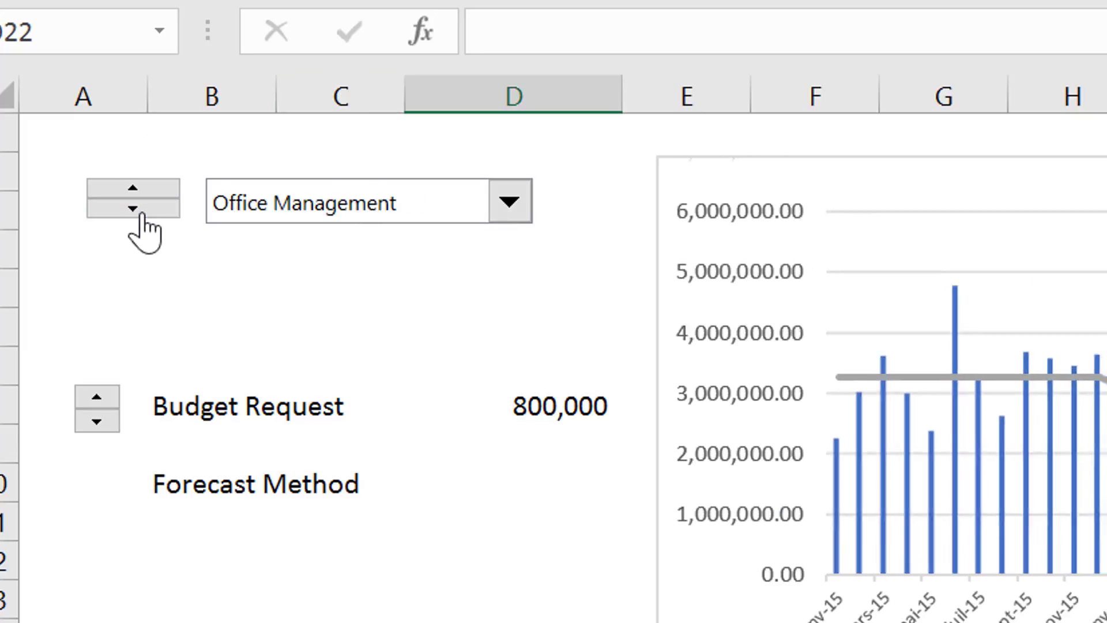
pyautogui.click(139, 190)
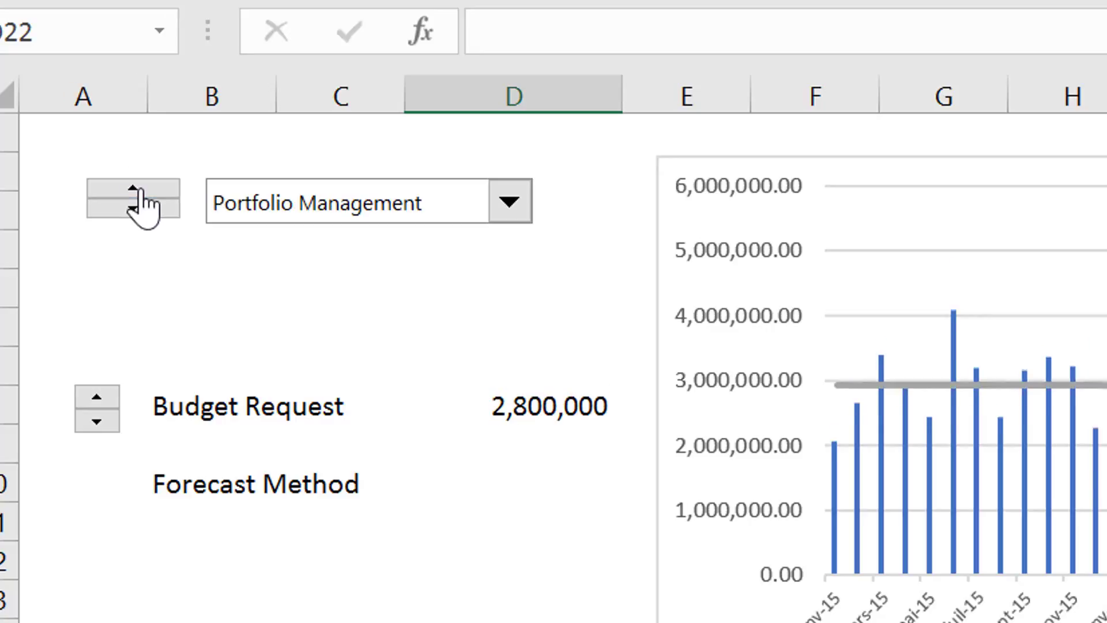
pyautogui.click(106, 421)
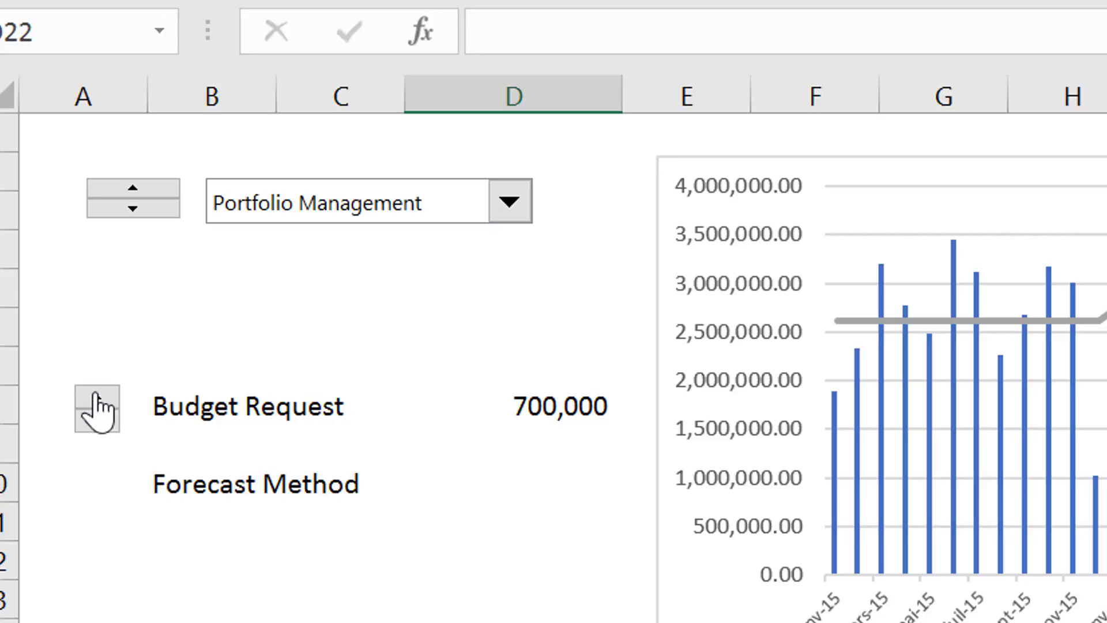
pyautogui.click(96, 397)
pyautogui.click(96, 396)
pyautogui.click(95, 397)
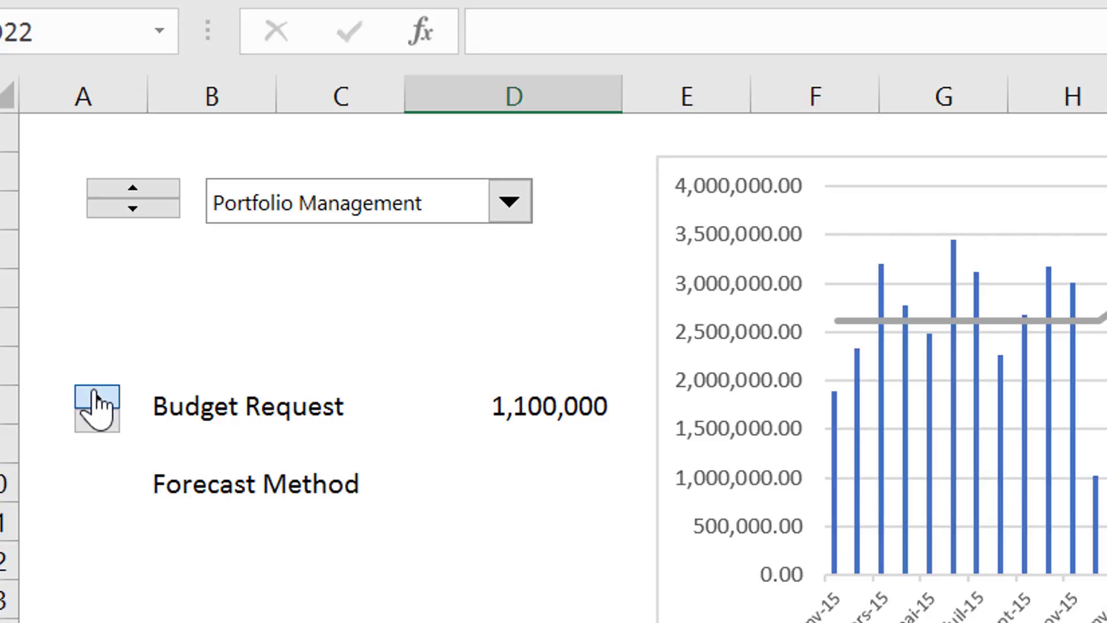
pyautogui.click(95, 397)
pyautogui.click(96, 397)
pyautogui.click(95, 397)
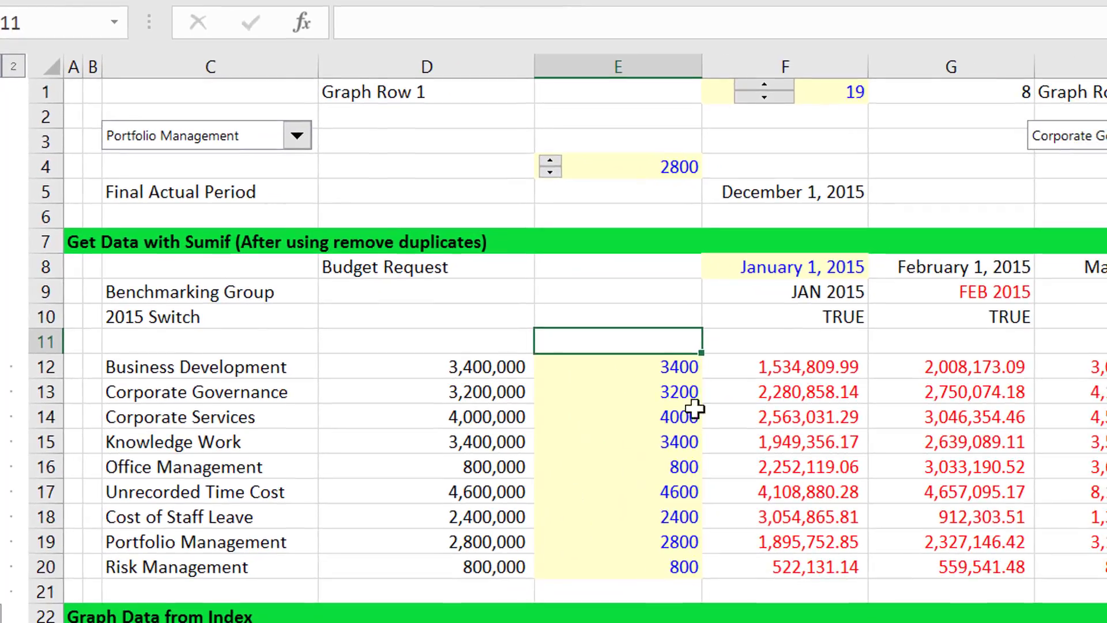
# Enter =MATCH(C24;C12:C20;0) in cell G1 of Data Analysis to find the selected group's row number.
pyautogui.click(644, 176)
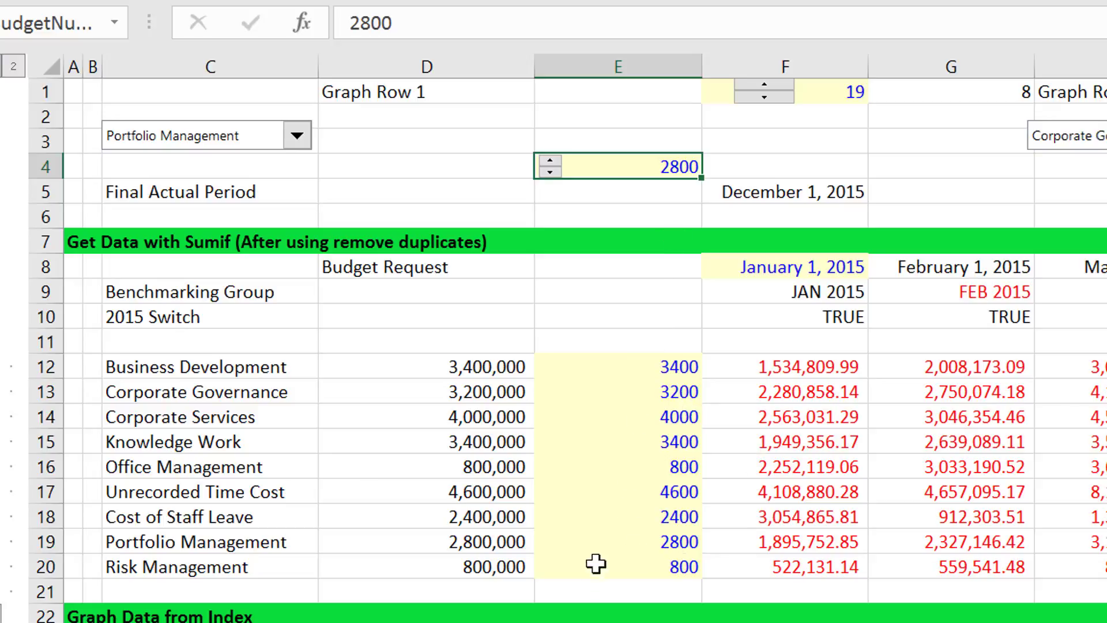
pyautogui.click(996, 90)
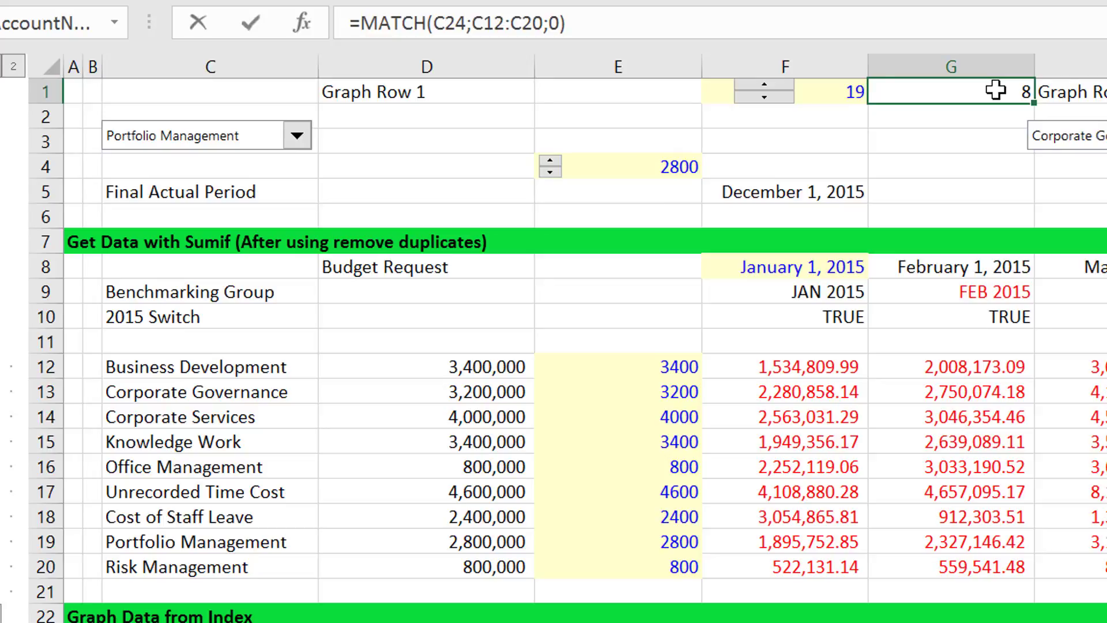
pyautogui.write('=MAT')
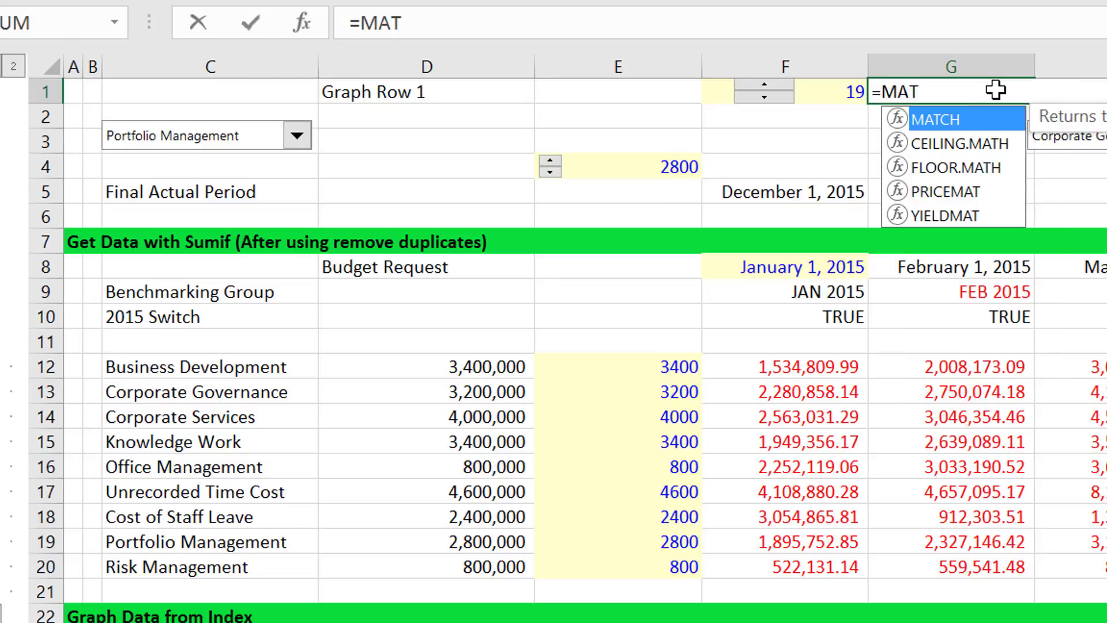
pyautogui.press('Tab')
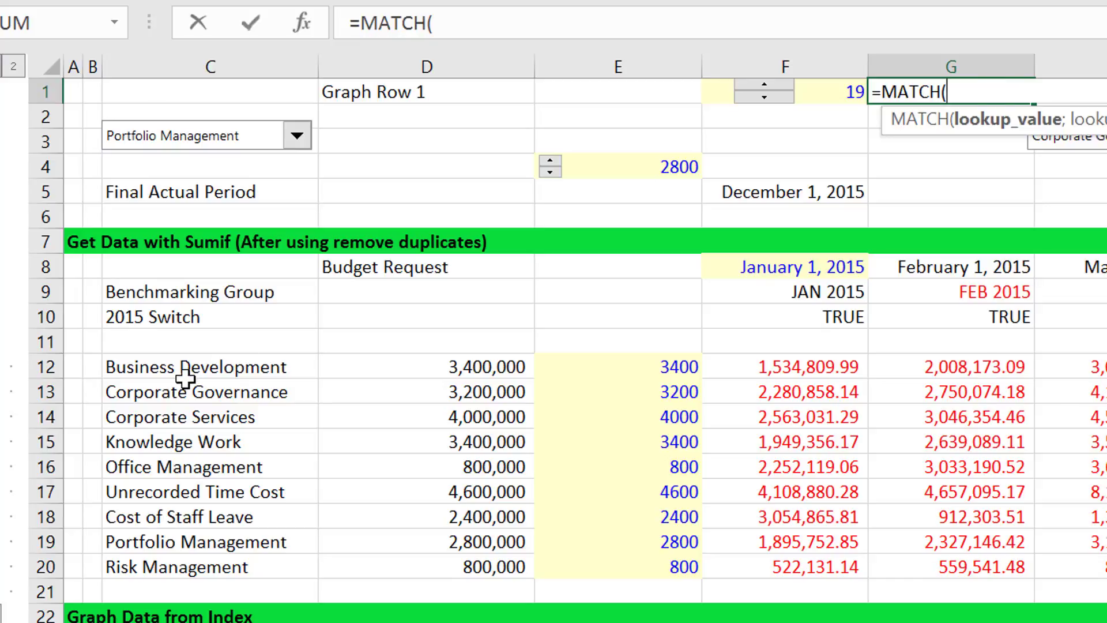
pyautogui.click(210, 622)
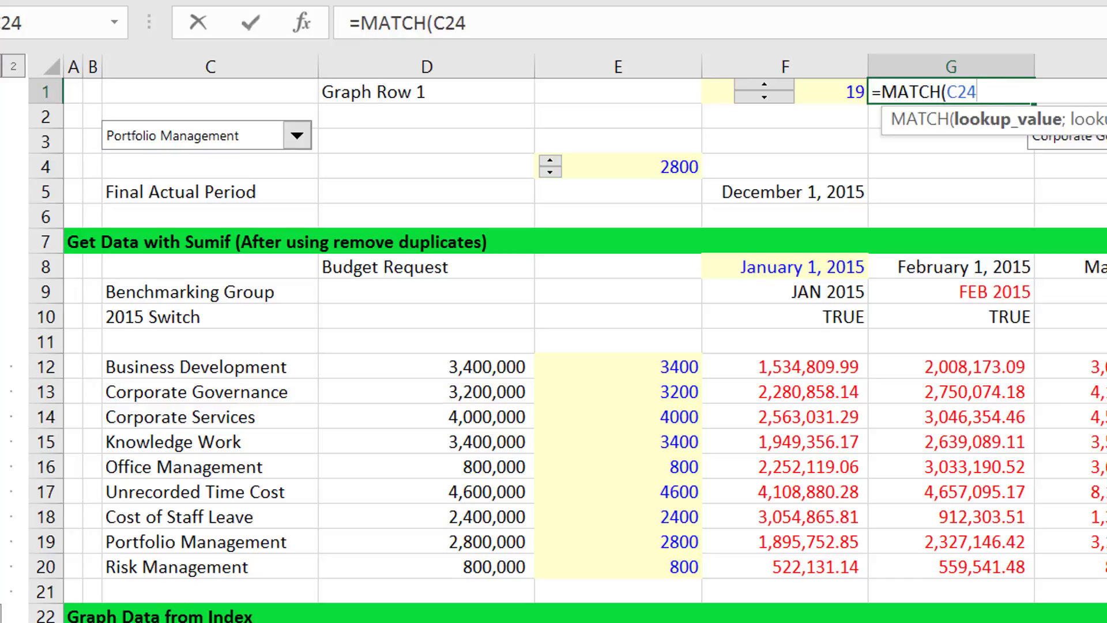
pyautogui.write(';')
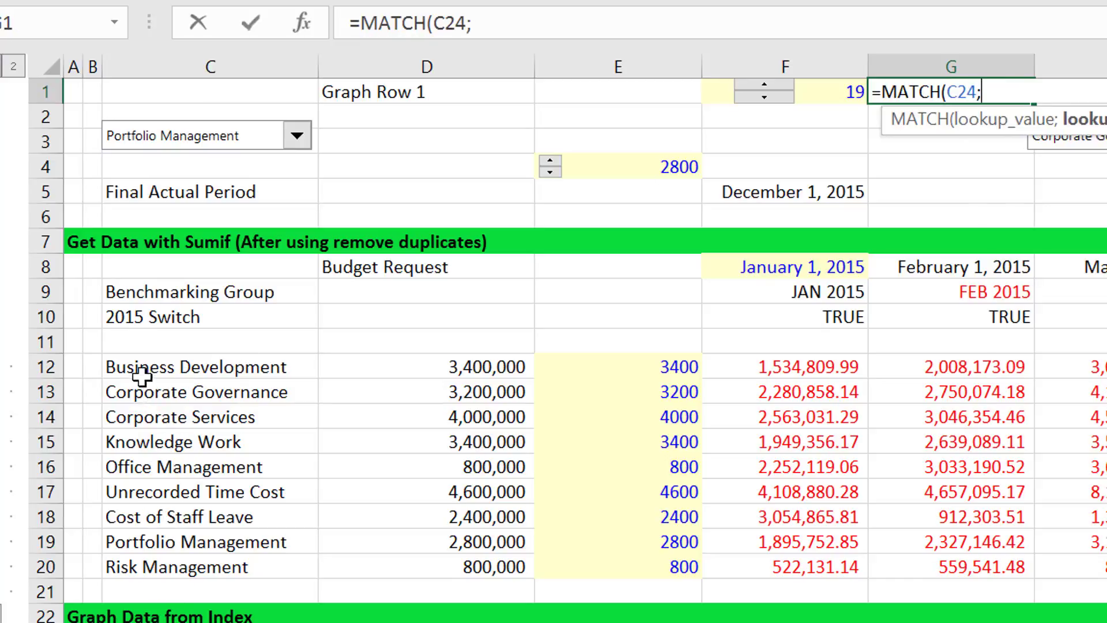
pyautogui.moveTo(123, 367); pyautogui.dragTo(129, 567)
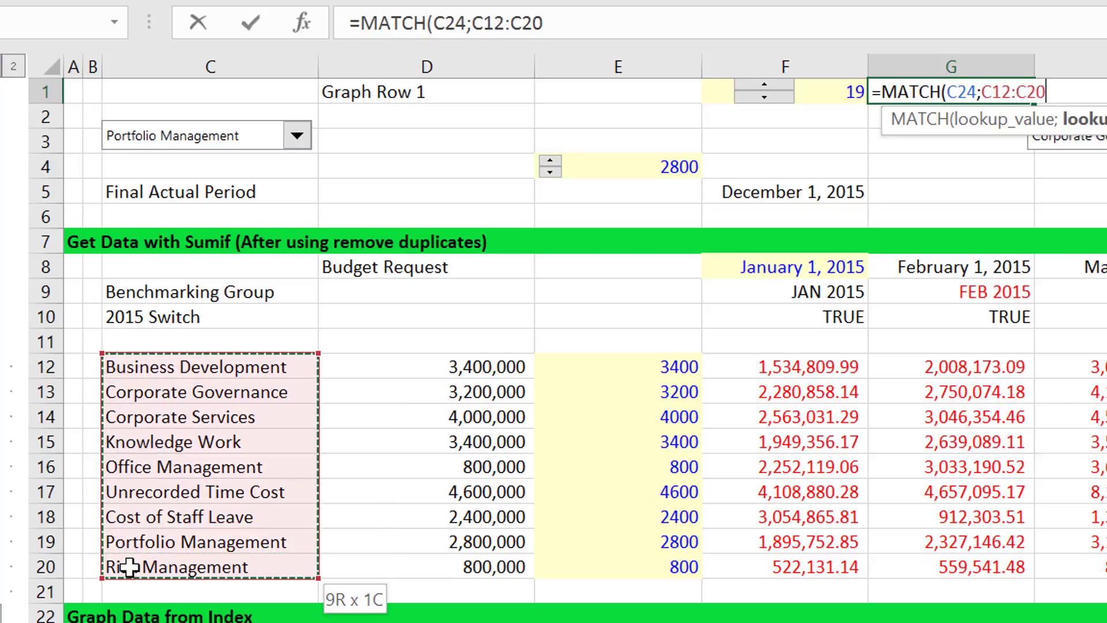
pyautogui.write(';')
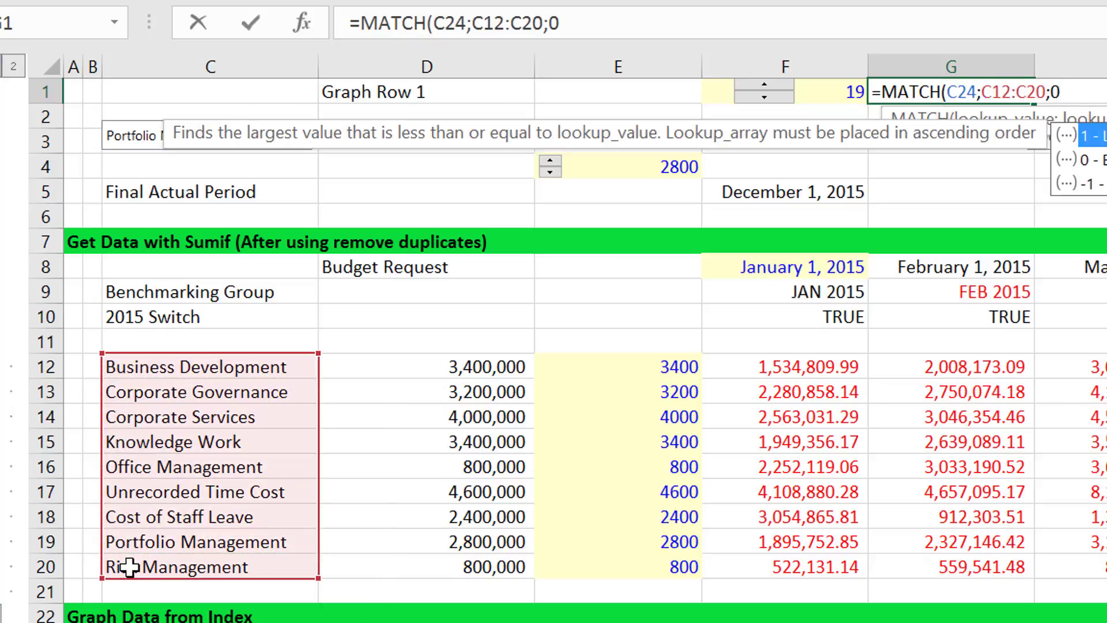
pyautogui.write('0)')
pyautogui.press('Return')
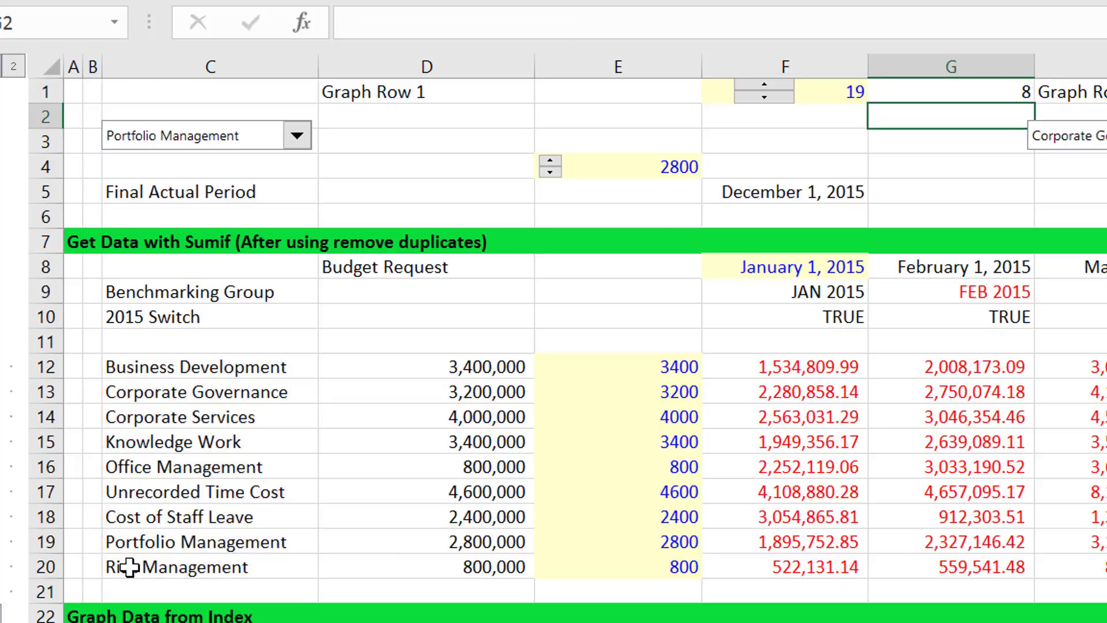
pyautogui.press('Up')
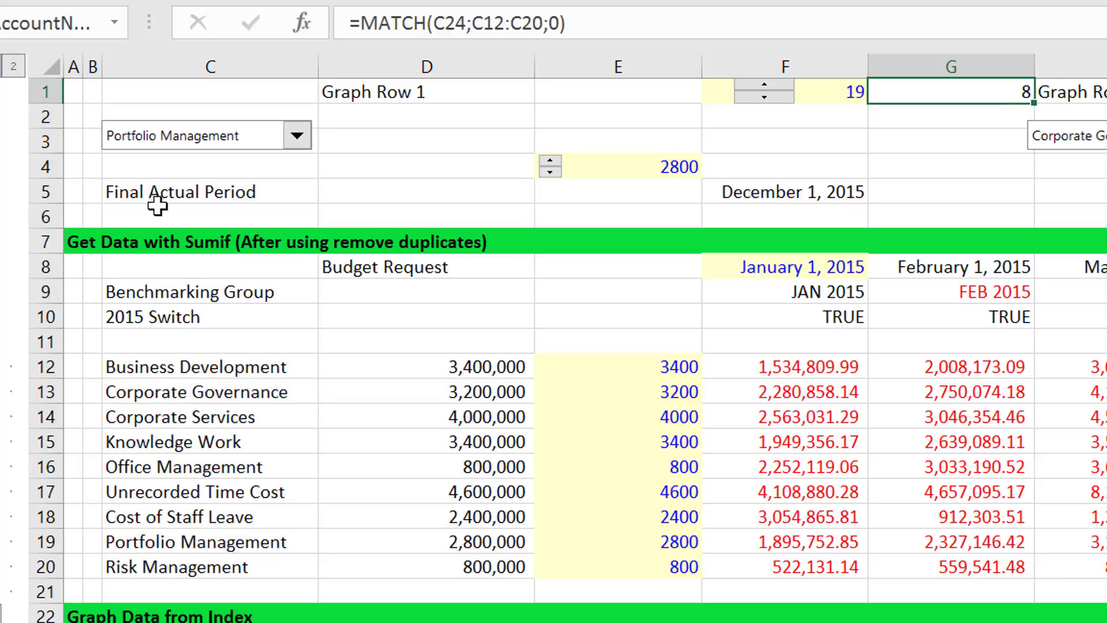
# Choose Cost of Staff Leave as the first graph group and select the budget input range E12:E20.
pyautogui.click(298, 139)
pyautogui.press('Up')
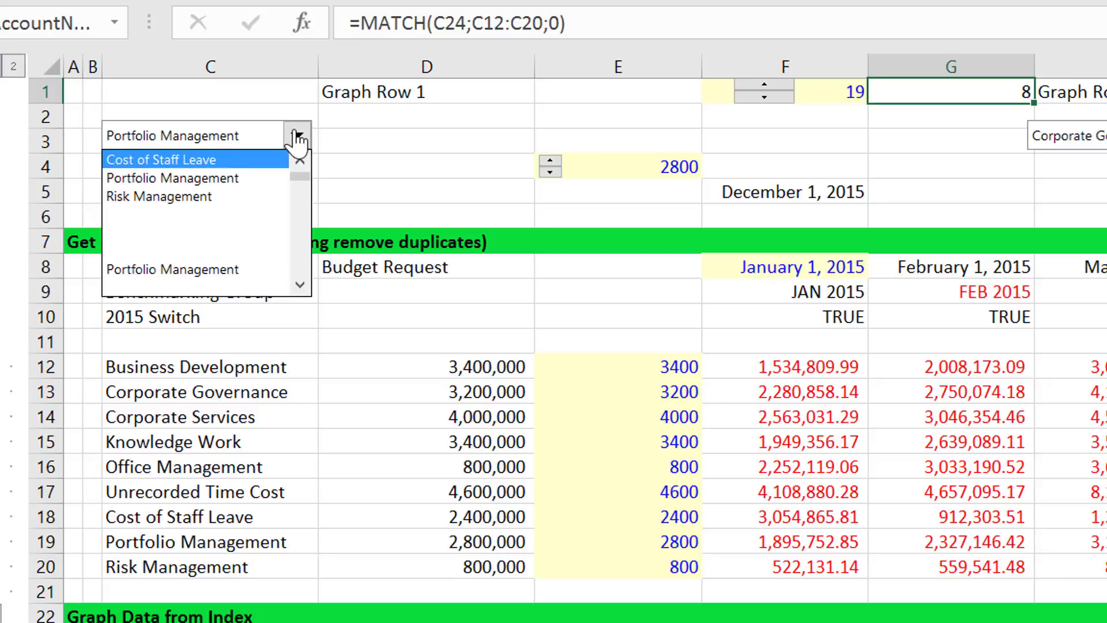
pyautogui.press('Return')
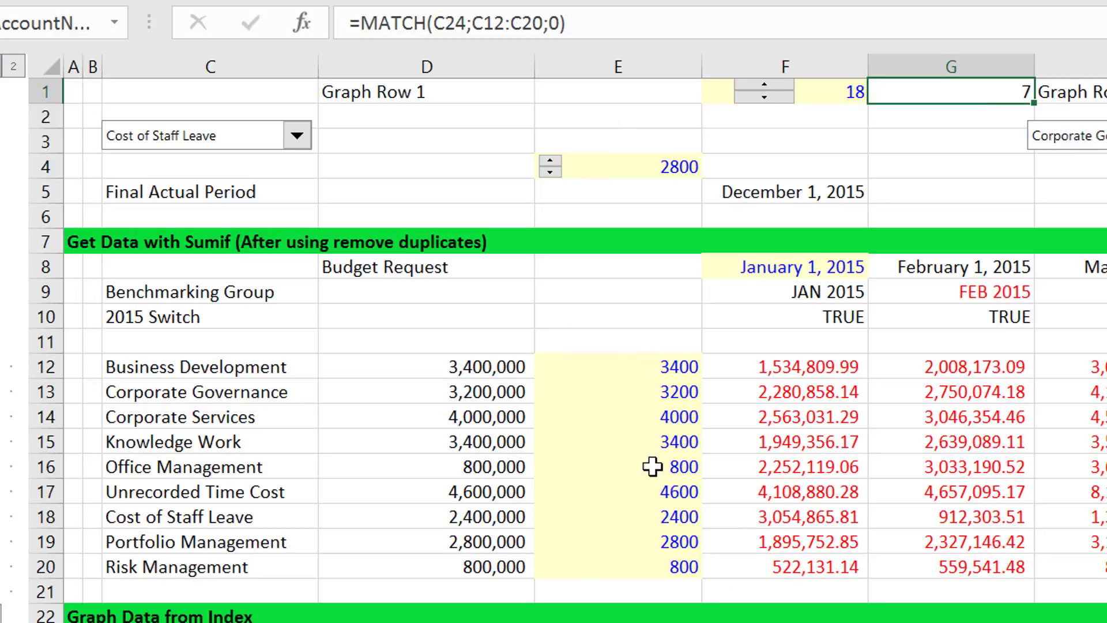
pyautogui.click(654, 374)
pyautogui.hotkey('ctrl', 'shift', 'Down')
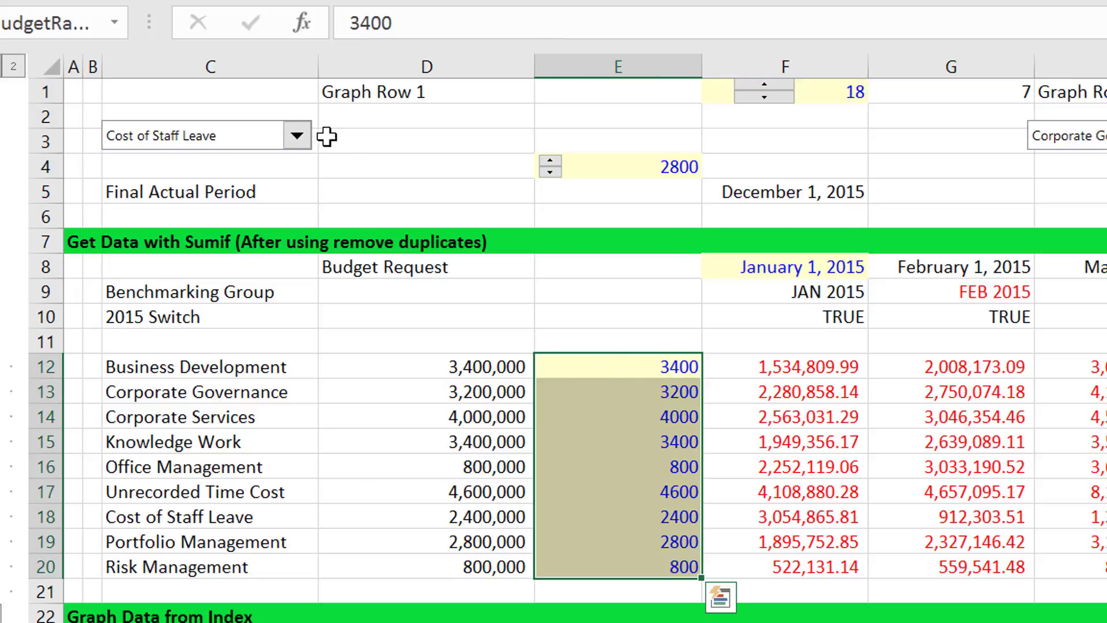
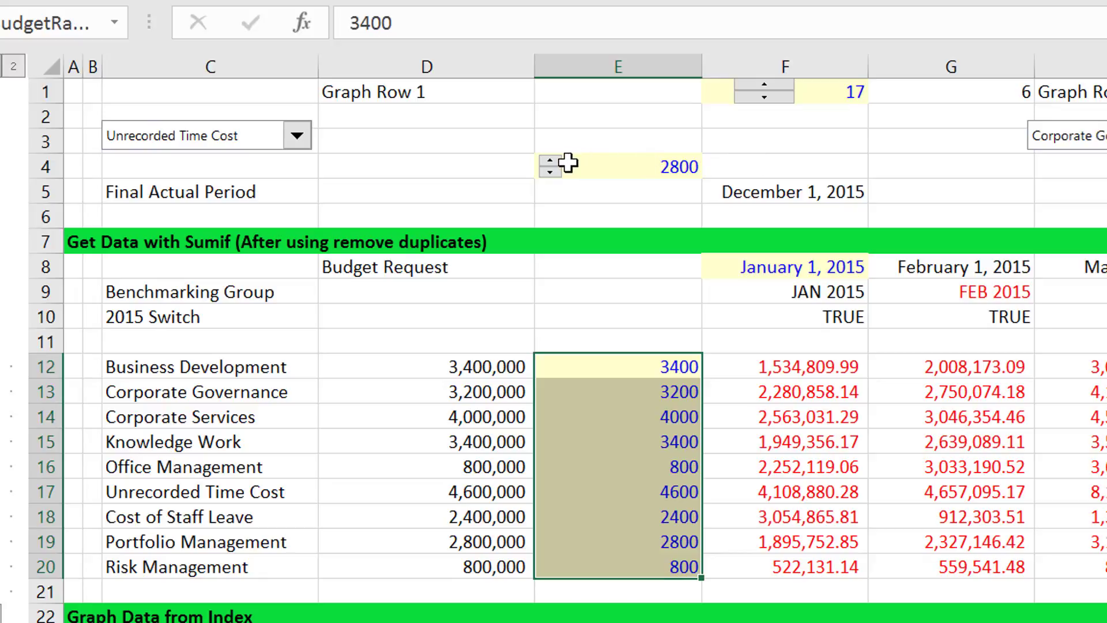
# Open the code of the Spinner7_Change macro assigned to the E4 budget spinner in the Visual Basic editor.
pyautogui.rightClick(551, 172)
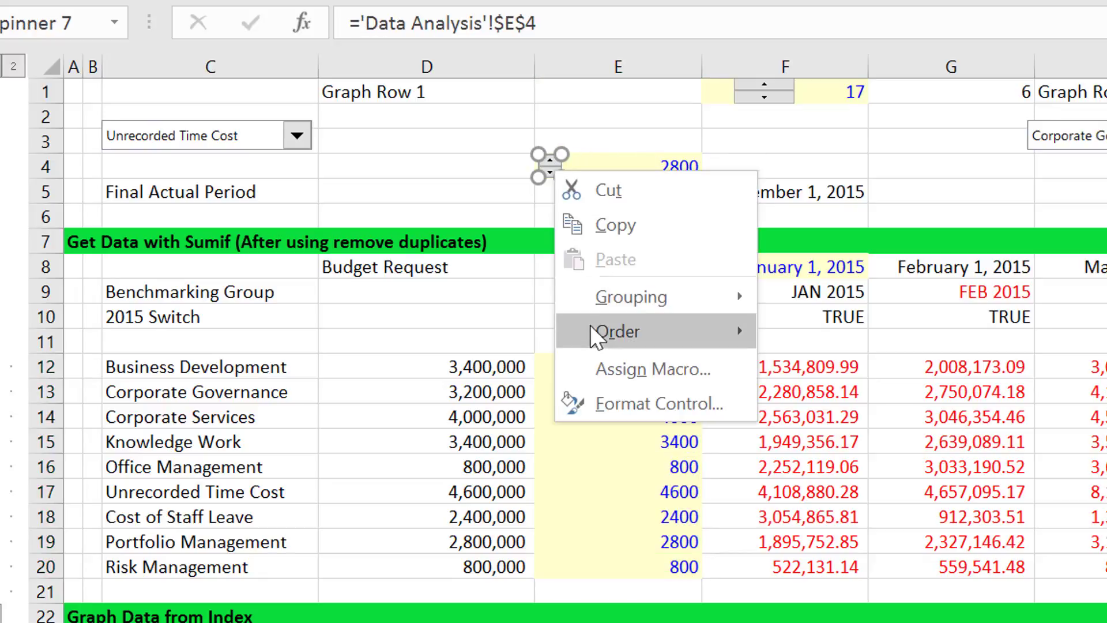
pyautogui.click(597, 370)
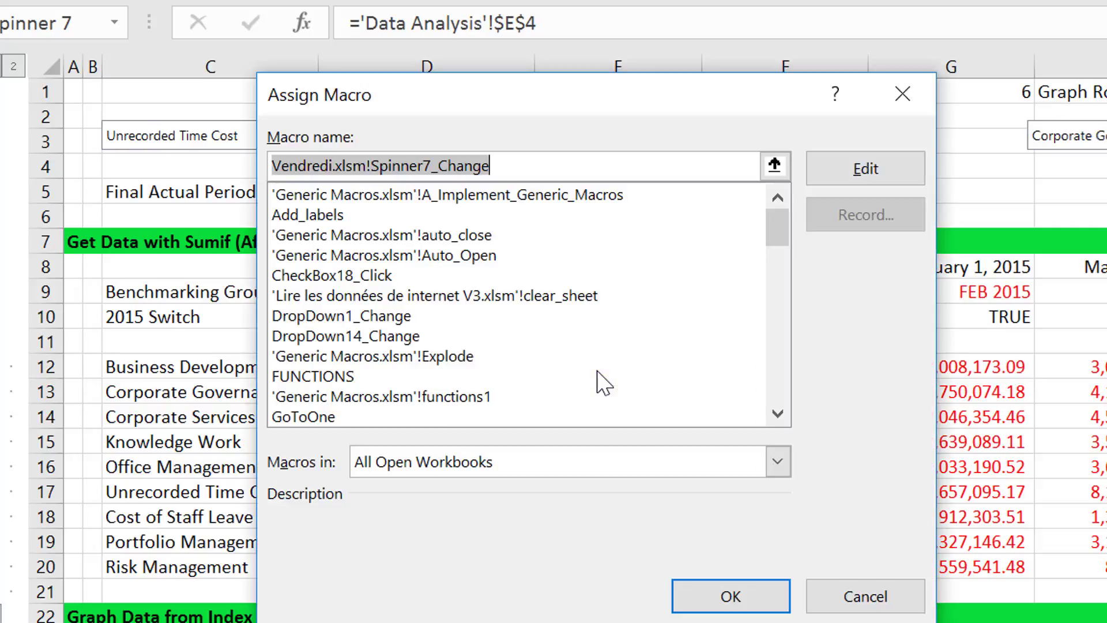
pyautogui.click(866, 169)
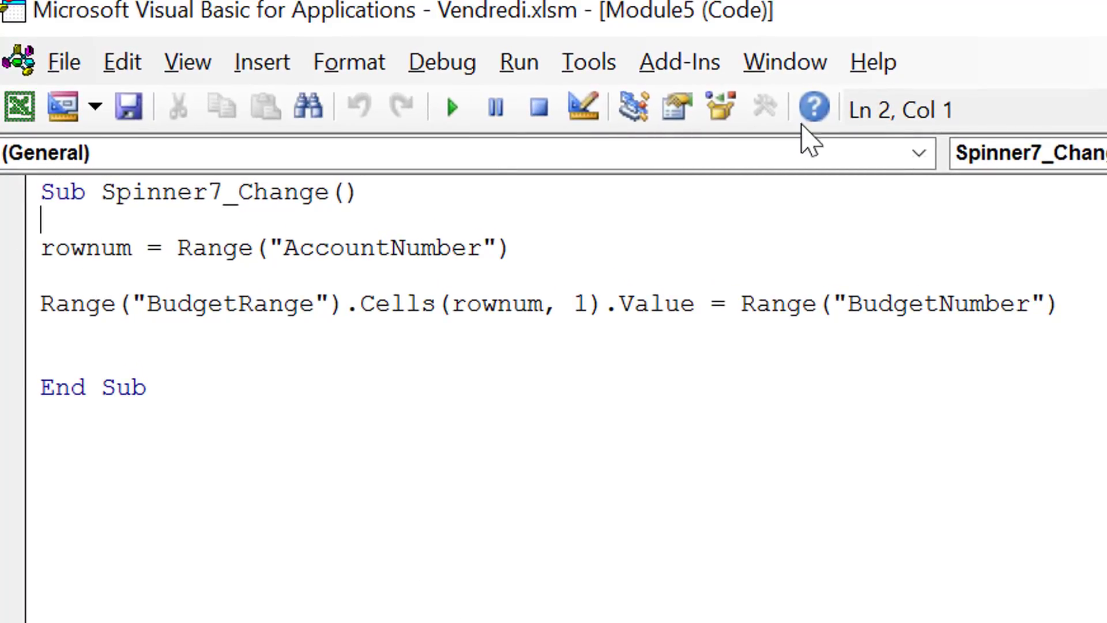
# Place a reduced screen snip of the Spinner7_Change code on the Data Analysis worksheet, beside the E4 budget spinner.
pyautogui.press('super+shift+s')
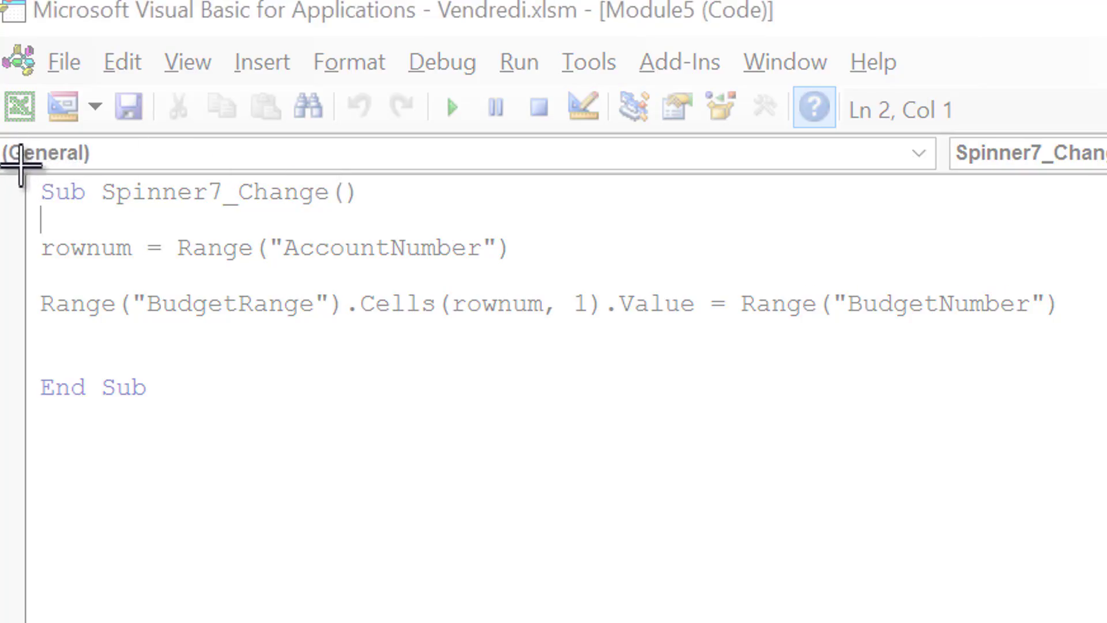
pyautogui.moveTo(21, 168)
pyautogui.mouseDown()
pyautogui.moveTo(1106, 388)
pyautogui.moveTo(1106, 470)
pyautogui.moveTo(1106, 428)
pyautogui.mouseUp()
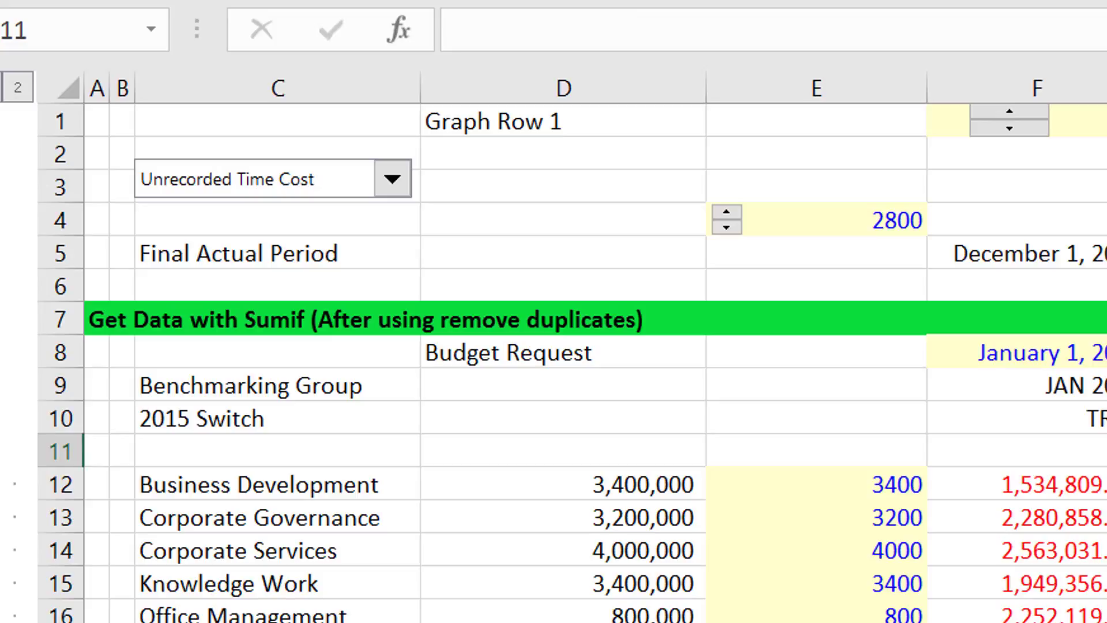
pyautogui.click(1106, 153)
pyautogui.hotkey('ctrl', 'v')
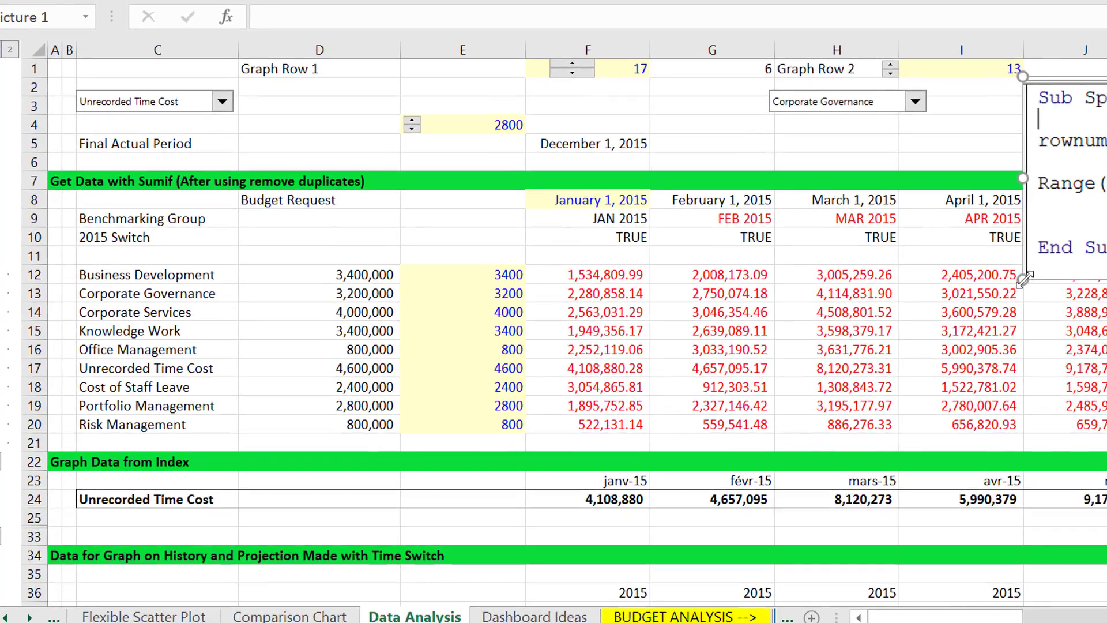
pyautogui.moveTo(1025, 280); pyautogui.dragTo(1106, 218)
pyautogui.moveTo(1106, 155); pyautogui.dragTo(617, 109)
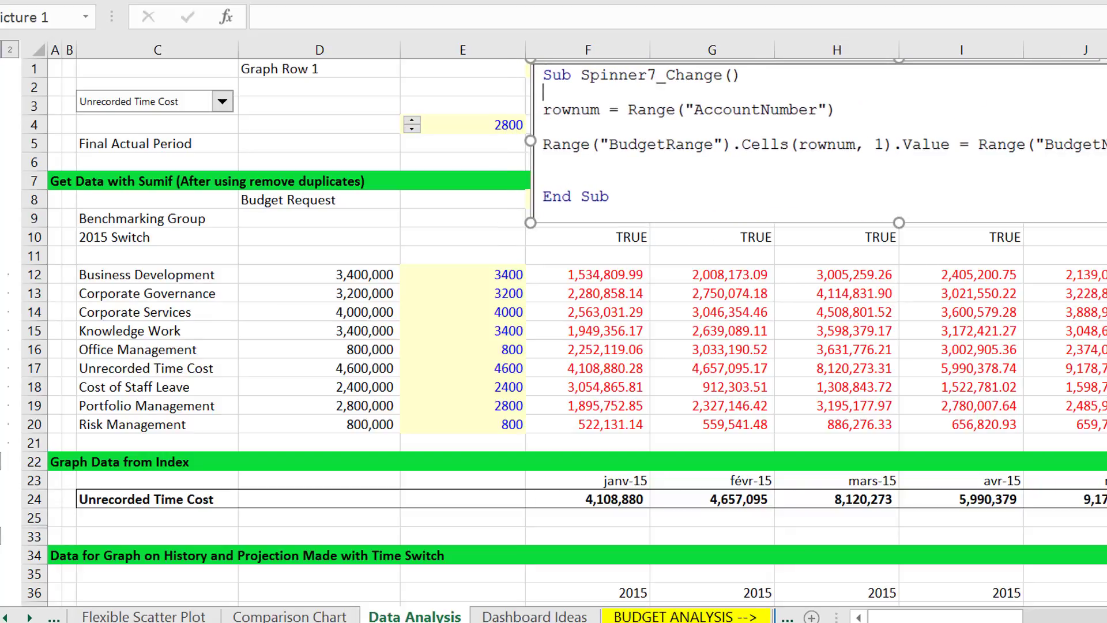
# Shrink the Spinner7_Change code picture and move it below the Budget row 41 on Data Analysis.
pyautogui.moveTo(1106, 223); pyautogui.dragTo(972, 179)
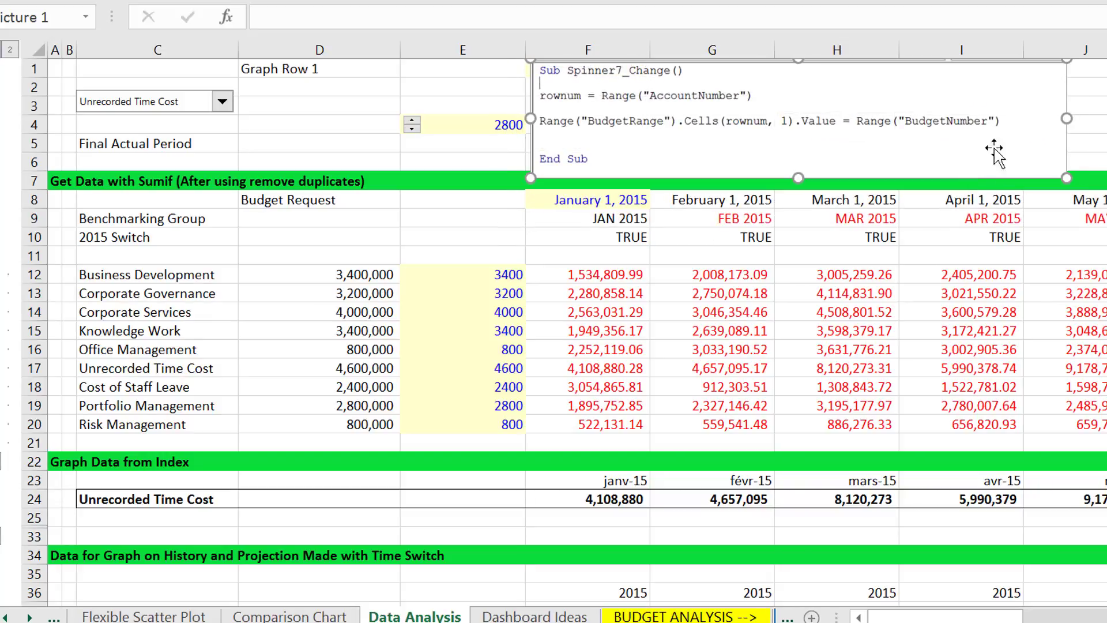
pyautogui.moveTo(987, 139); pyautogui.dragTo(1082, 448)
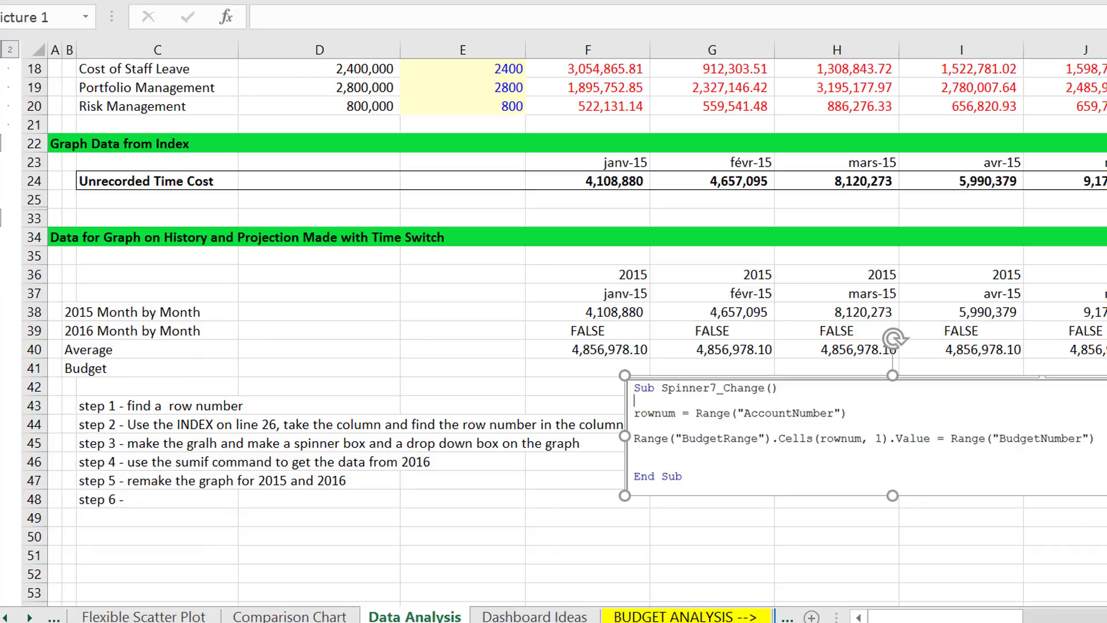
# Paste a copy of the code picture onto Dashboard Ideas and place it below the history and projection chart.
pyautogui.click(537, 616)
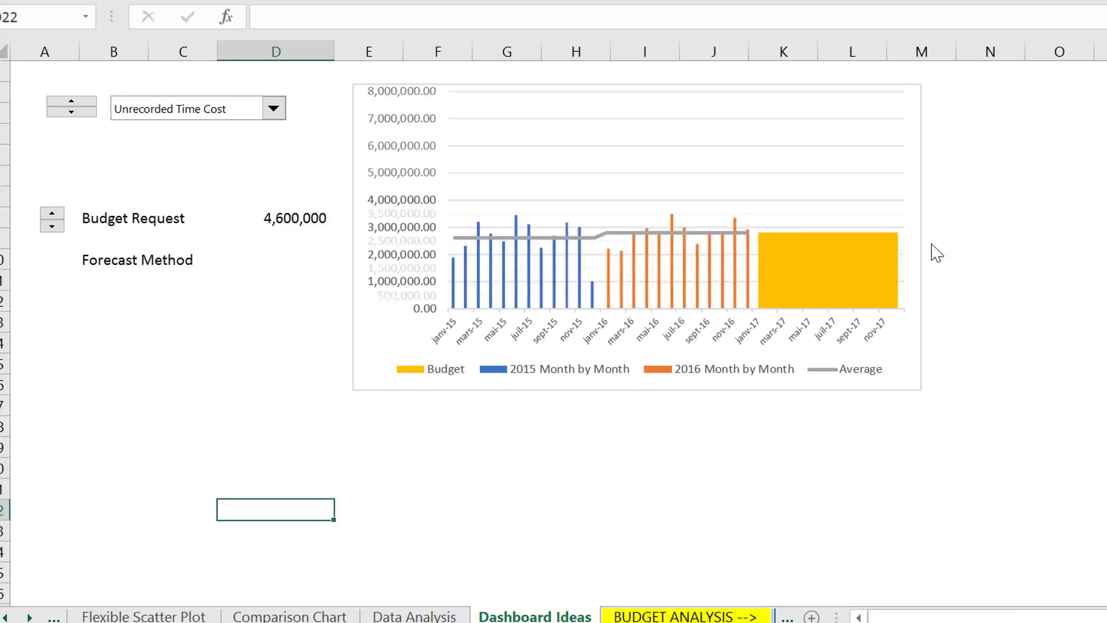
pyautogui.click(1078, 130)
pyautogui.hotkey('ctrl', 'v')
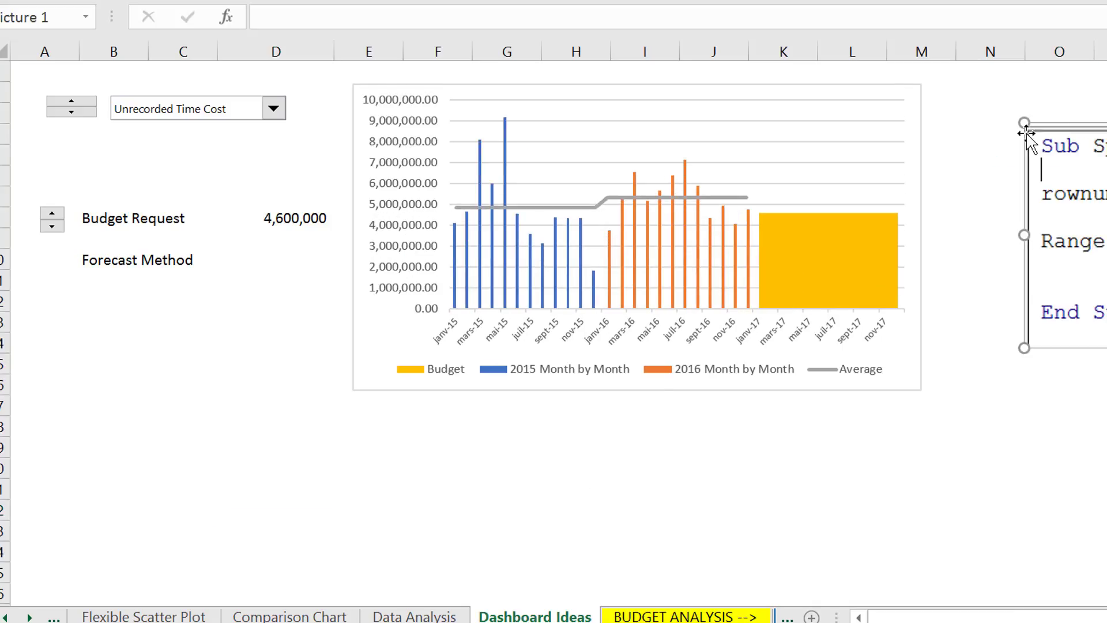
pyautogui.moveTo(1026, 123); pyautogui.dragTo(259, 496)
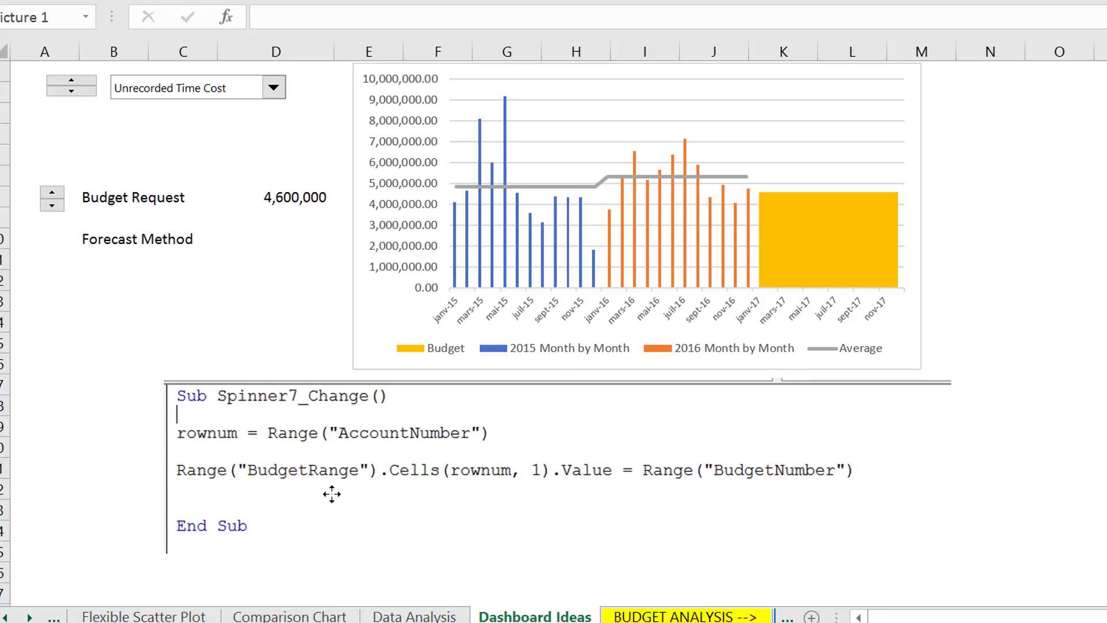
pyautogui.click(82, 441)
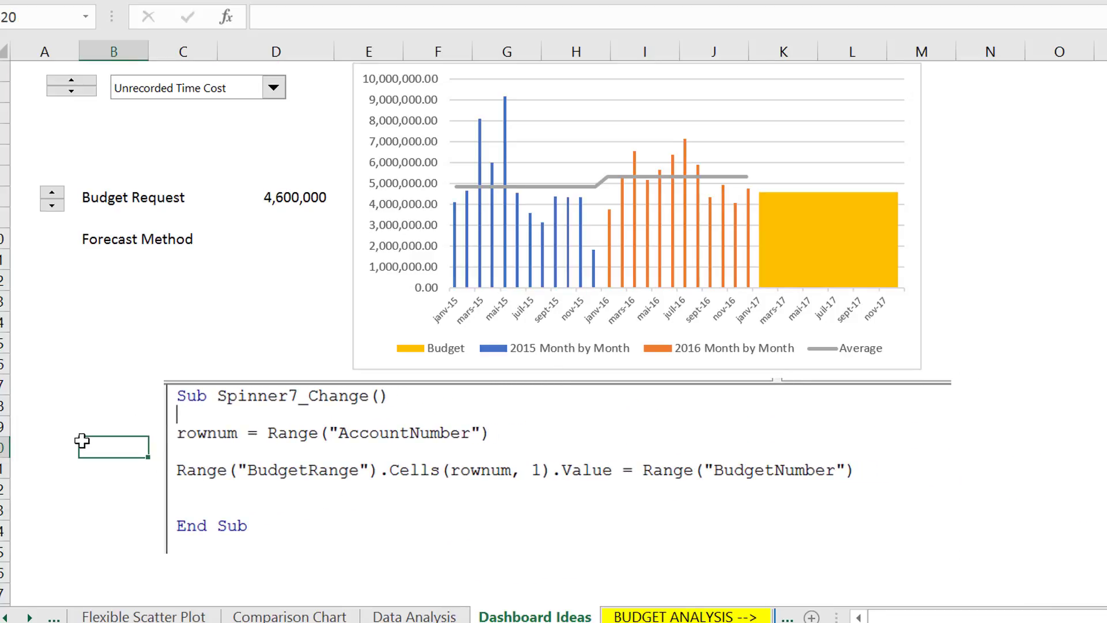
# Examine the MATCH formula in G1 of Data Analysis, then return to the macro code picture on Dashboard Ideas.
pyautogui.hotkey('ctrl', 'pageup')
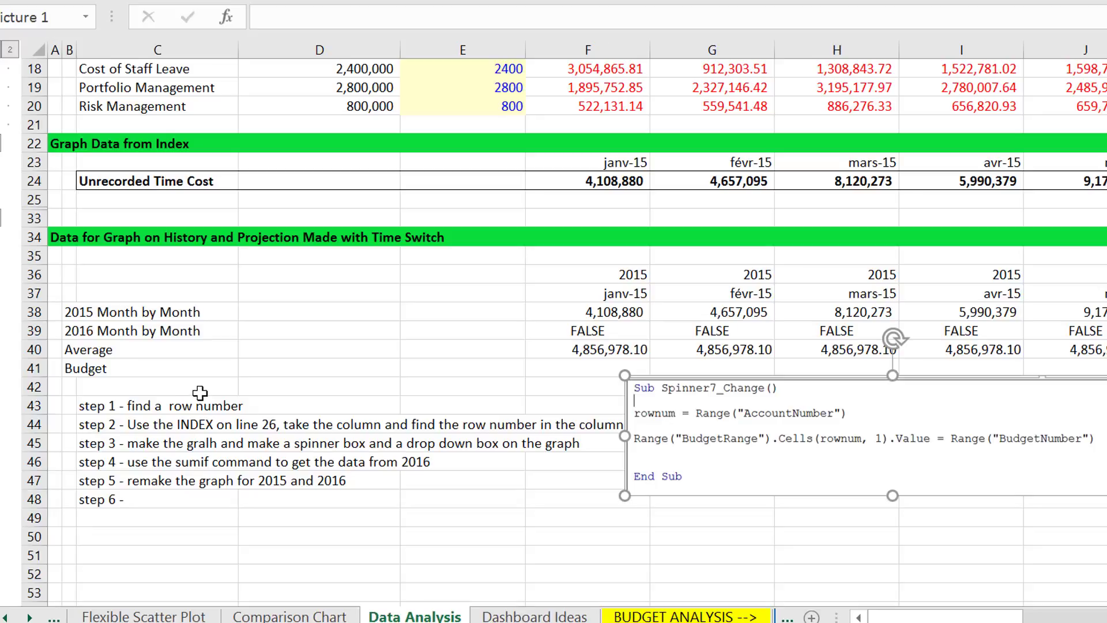
pyautogui.scroll(6, 200, 393)
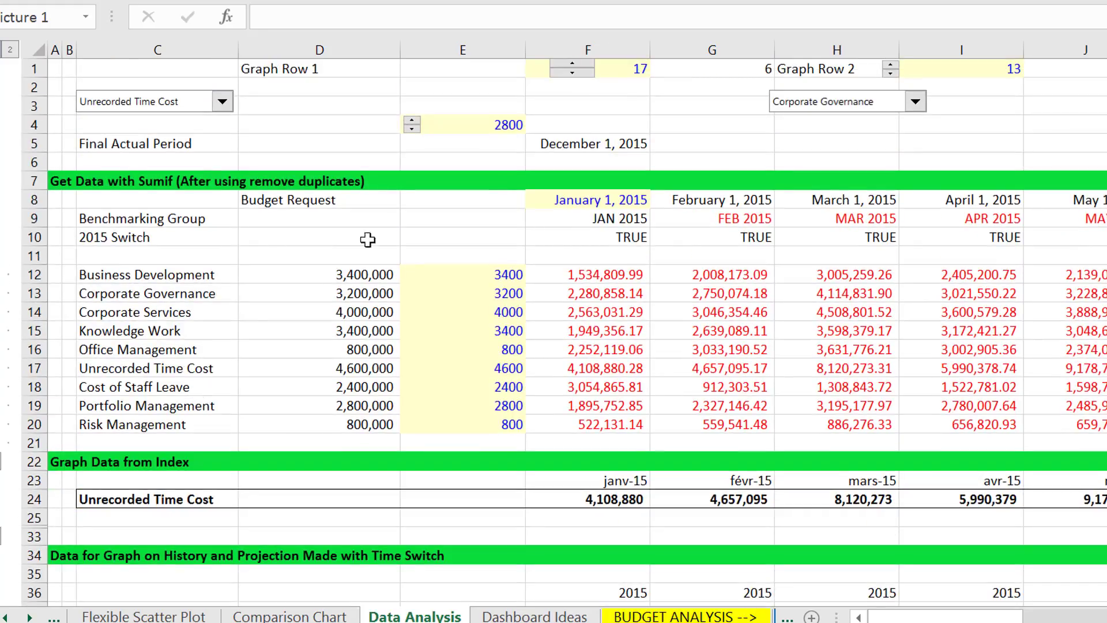
pyautogui.click(717, 69)
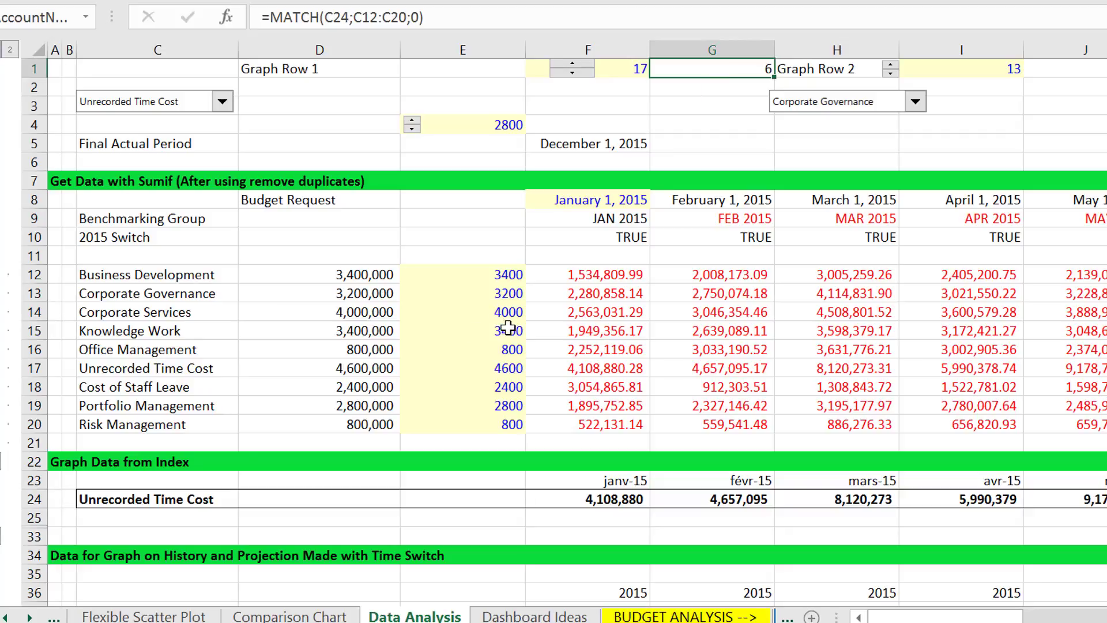
pyautogui.hotkey('ctrl', 'pagedown')
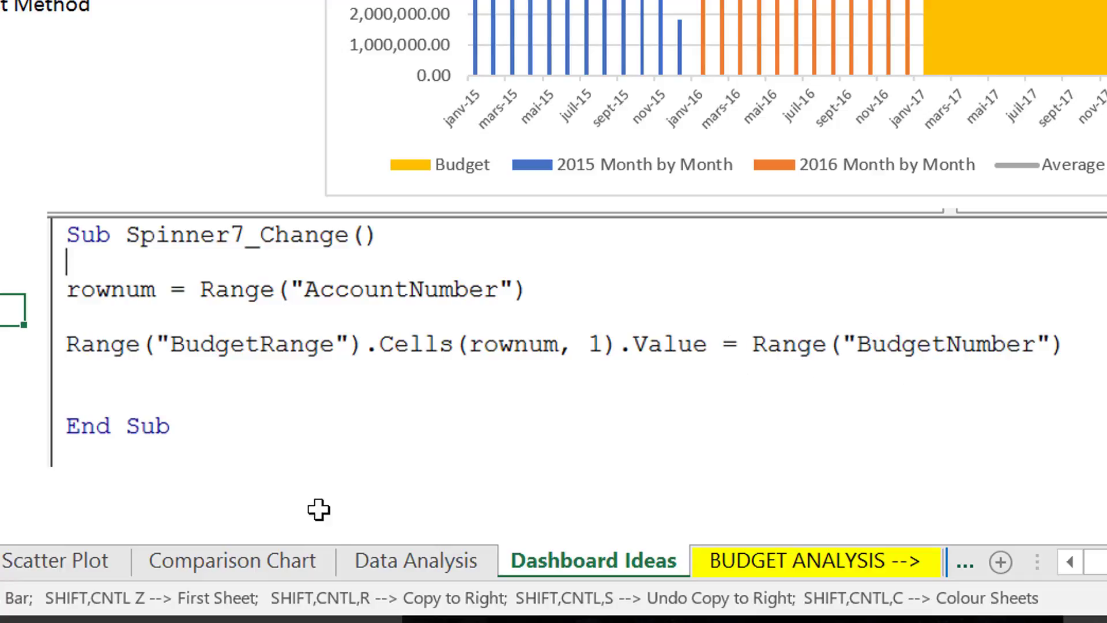
# On Data Analysis, lower the E4 budget spinner to 1800 for Unrecorded Time Cost and select its budget cell E17.
pyautogui.click(369, 563)
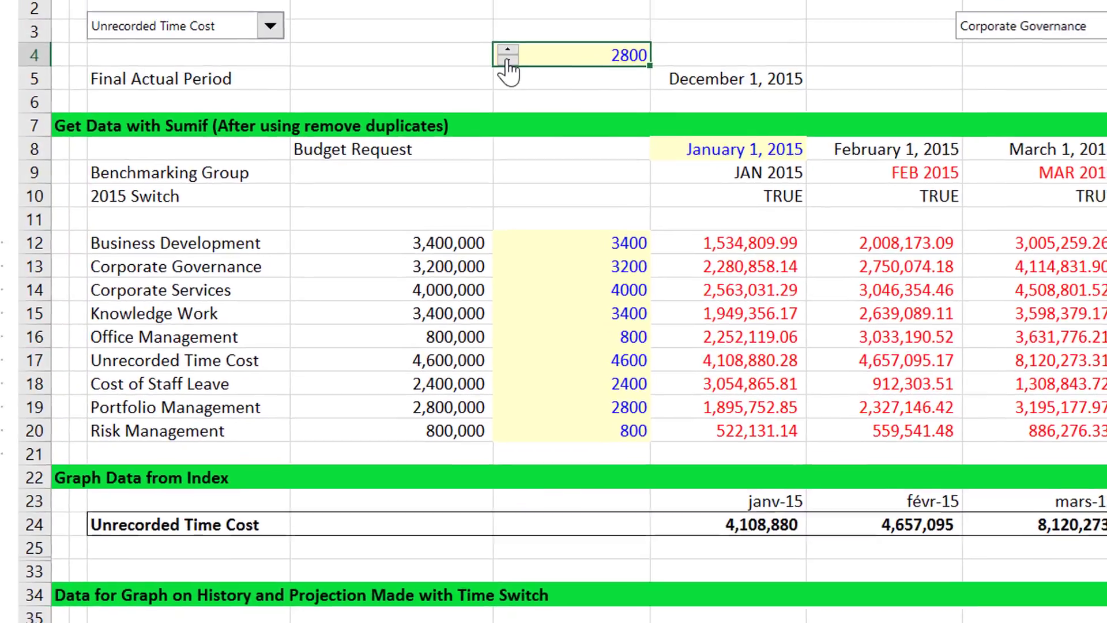
pyautogui.click(523, 97)
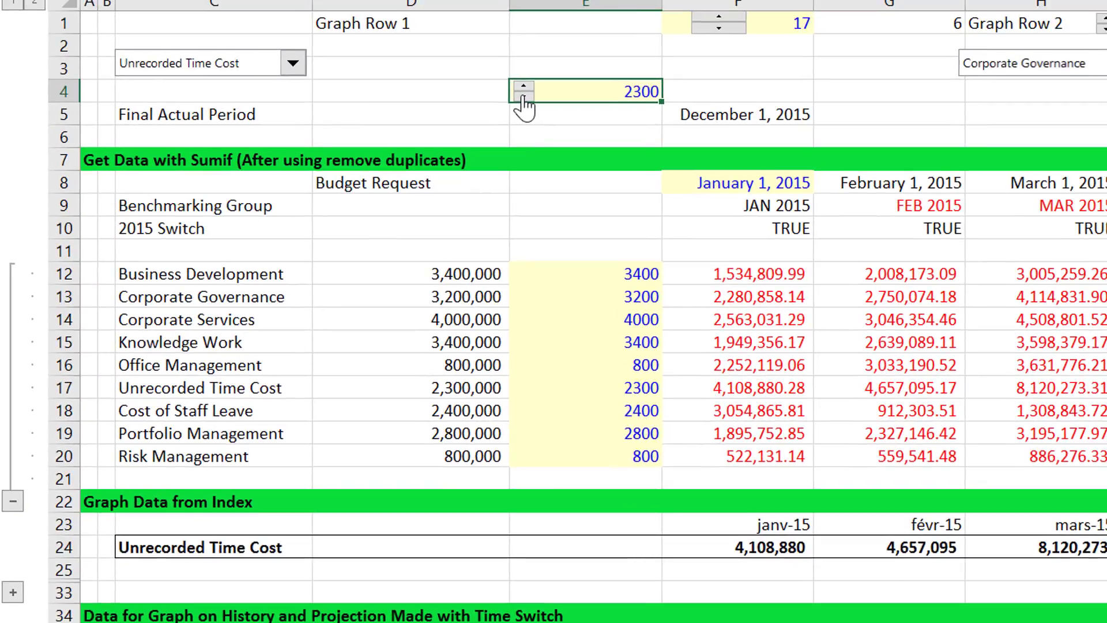
pyautogui.click(523, 97)
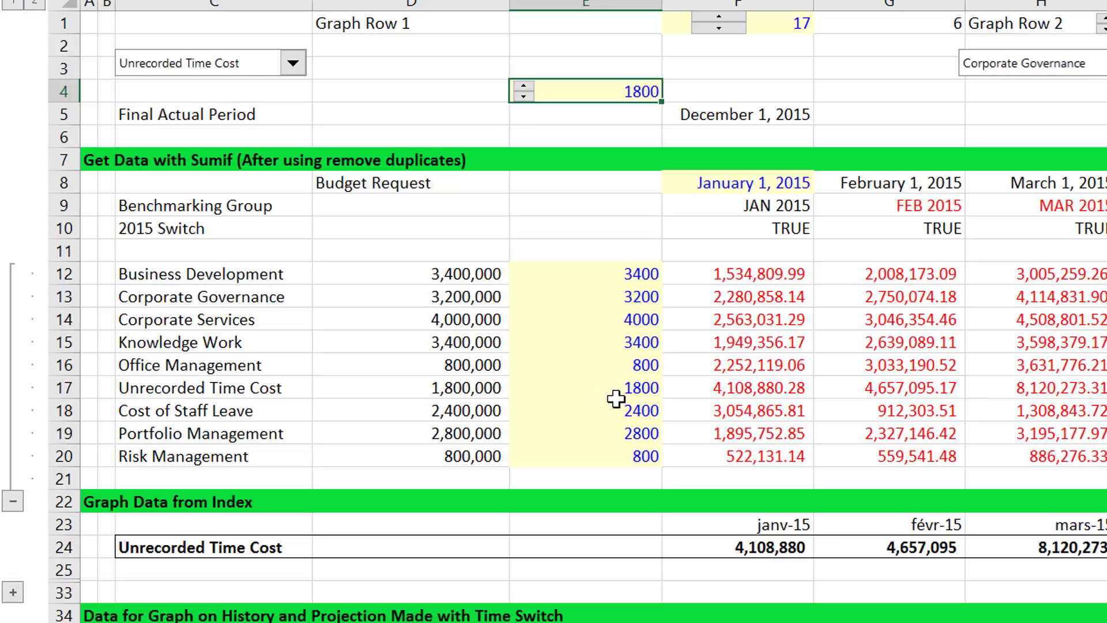
pyautogui.click(617, 380)
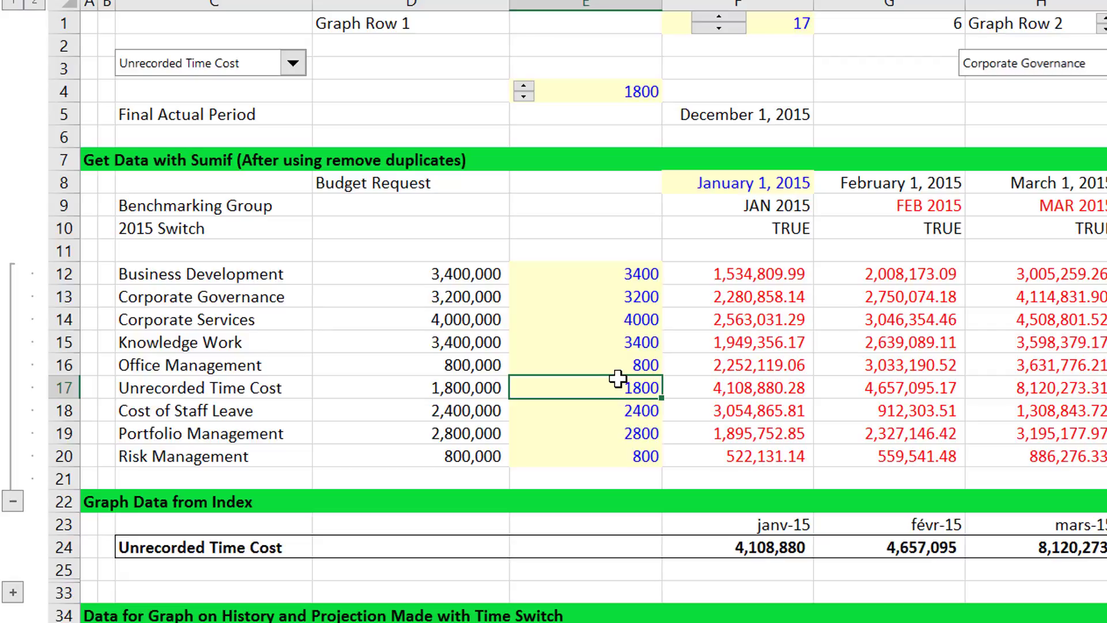
# Open the macro assigned to the E4 spinner, highlight its BudgetRange line, and return to the worksheet.
pyautogui.keyDown('ctrl'); pyautogui.click(521, 92); pyautogui.keyUp('ctrl')
pyautogui.rightClick(520, 91)
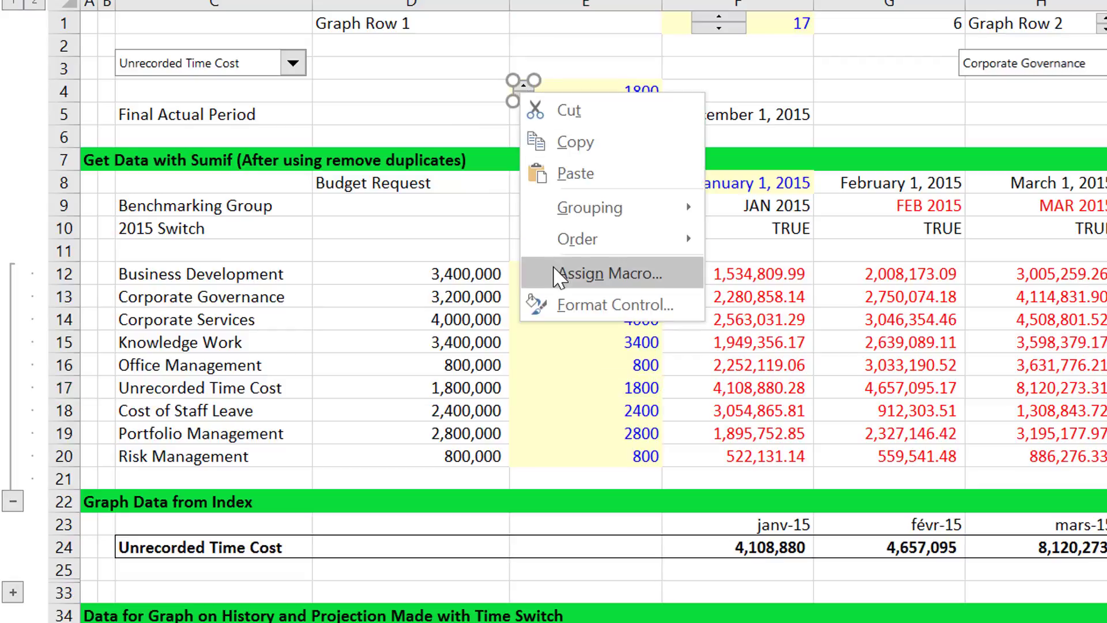
pyautogui.click(558, 276)
pyautogui.click(790, 89)
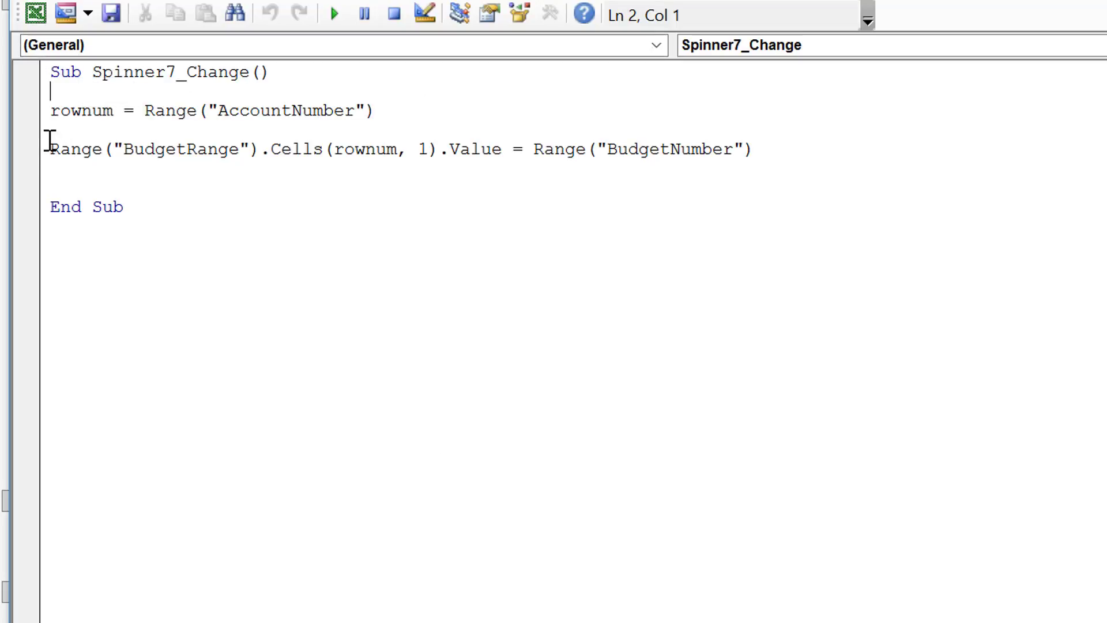
pyautogui.moveTo(50, 140); pyautogui.dragTo(685, 174)
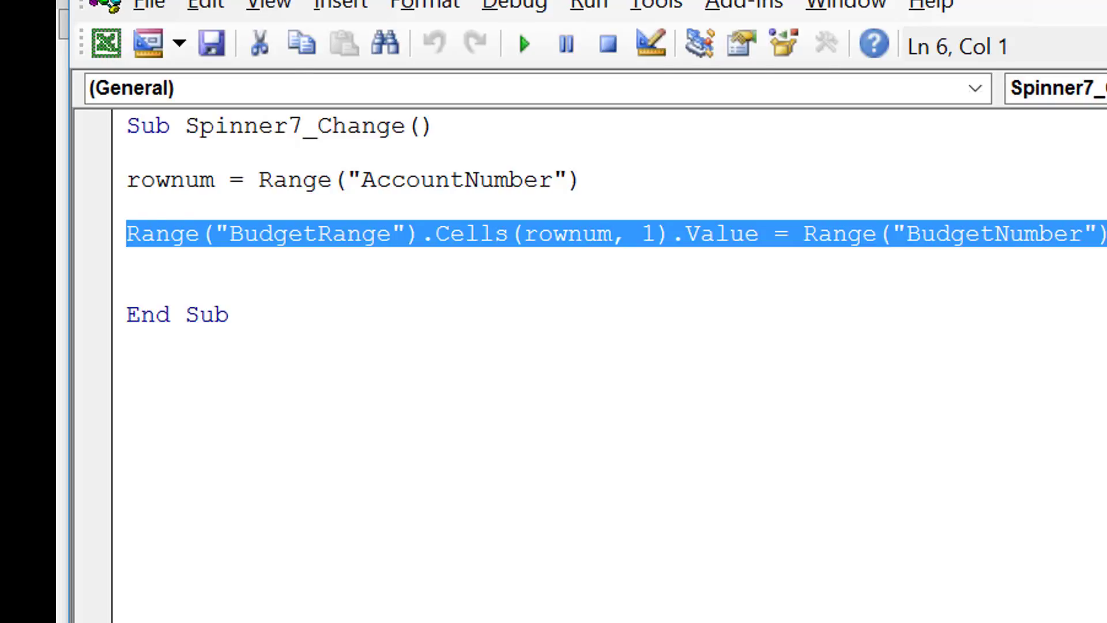
pyautogui.hotkey('alt', 'F11')
pyautogui.click(917, 187)
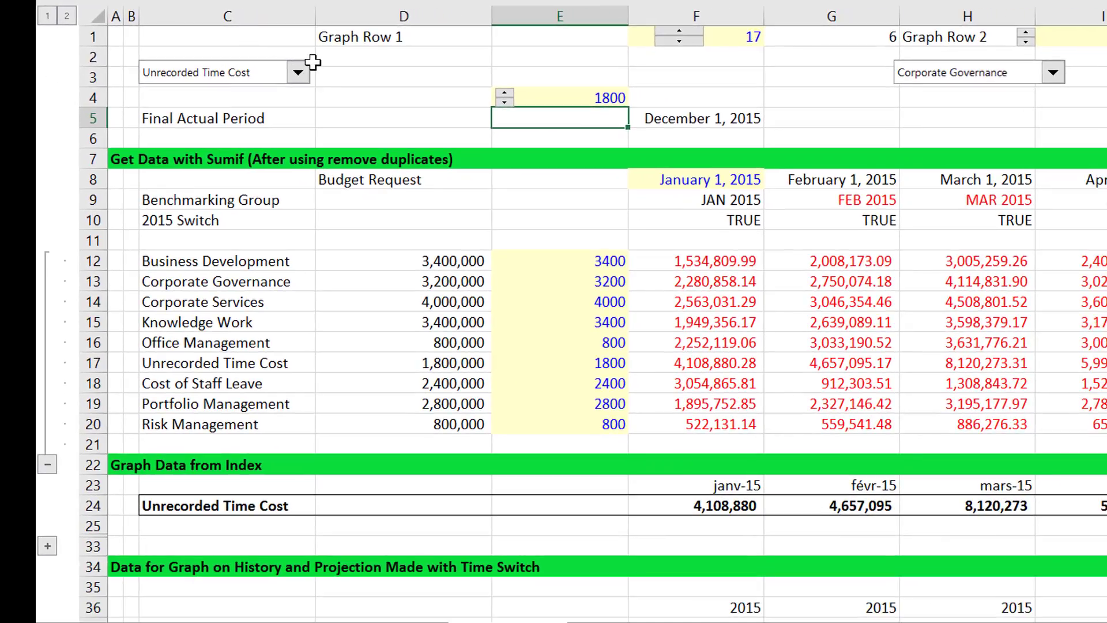
# Choose Cost of Staff Leave as the first graph group and step its dashboard budget request down to 1,700,000 and back up to 2,400,000.
pyautogui.click(298, 73)
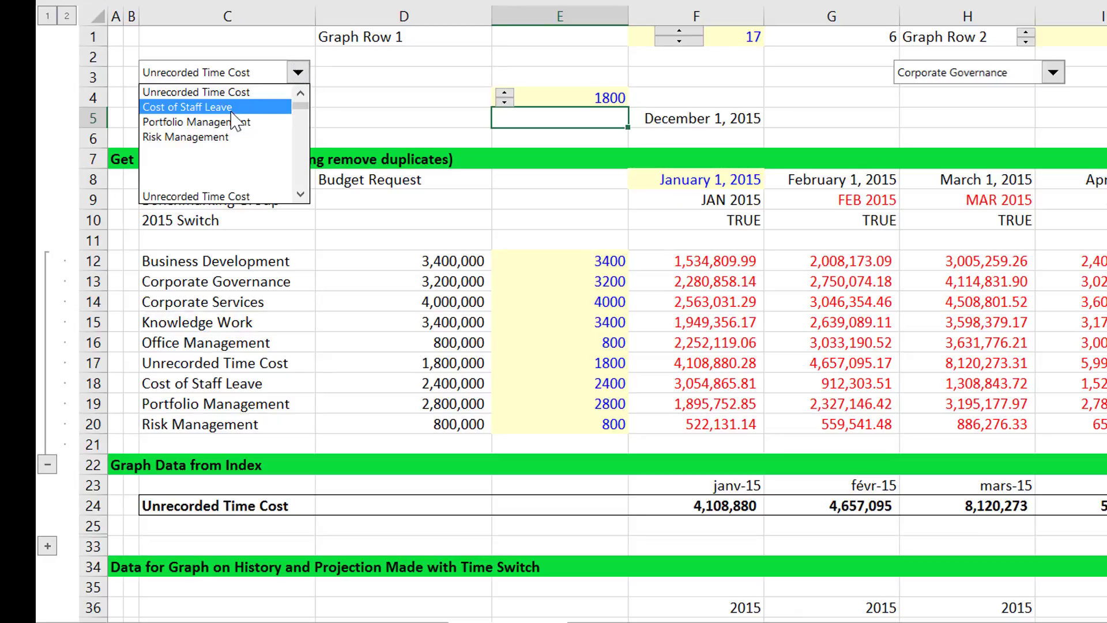
pyautogui.click(232, 112)
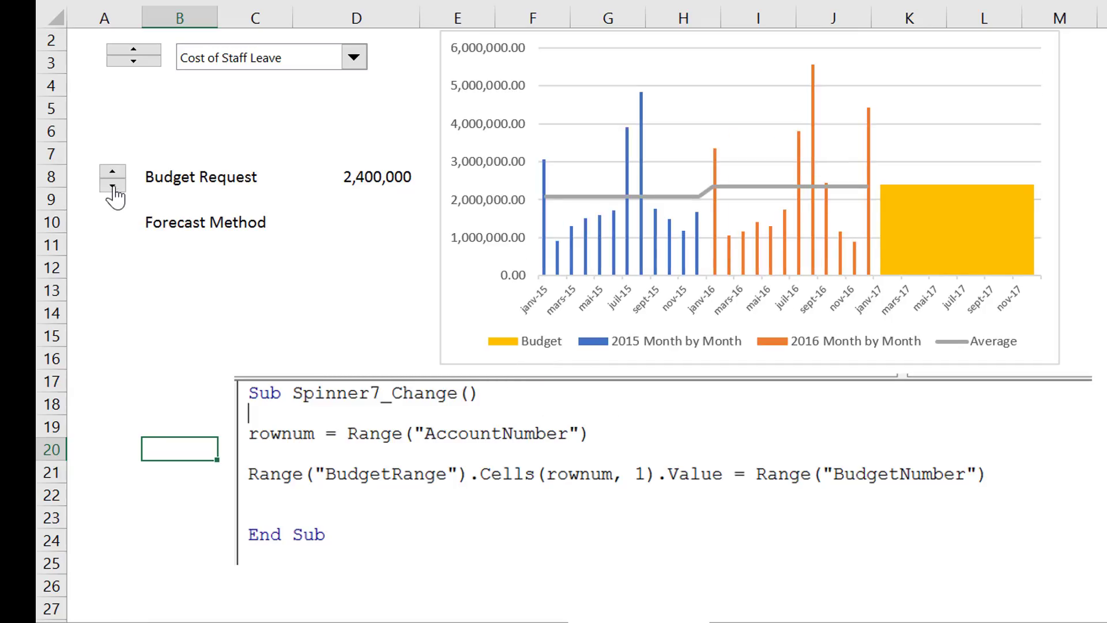
pyautogui.click(114, 186)
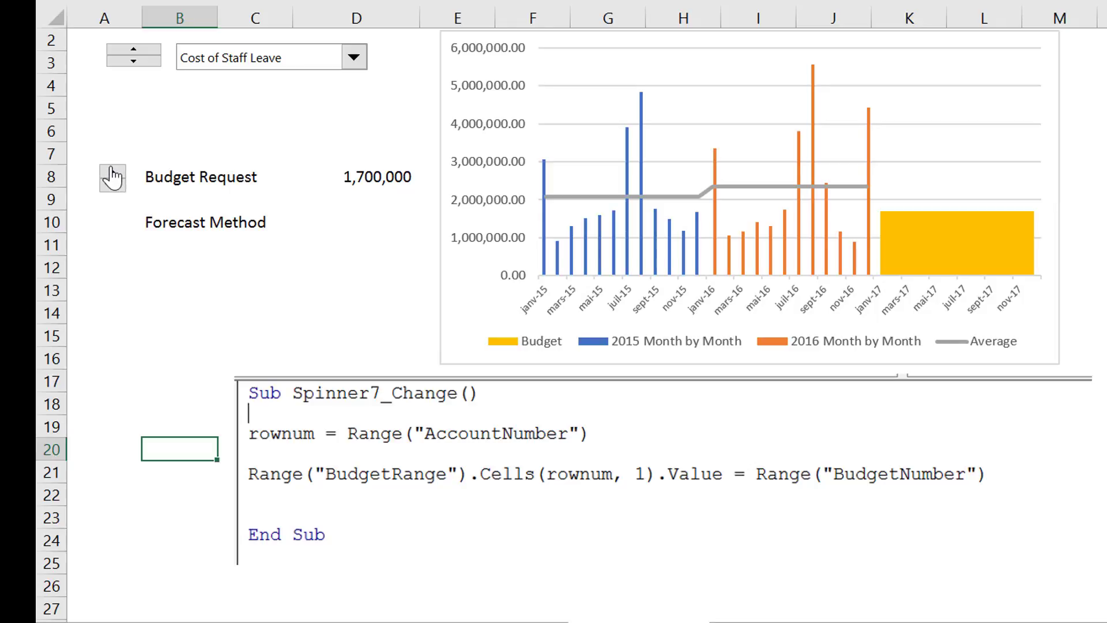
pyautogui.click(112, 172)
pyautogui.click(111, 172)
pyautogui.click(112, 172)
pyautogui.click(112, 172)
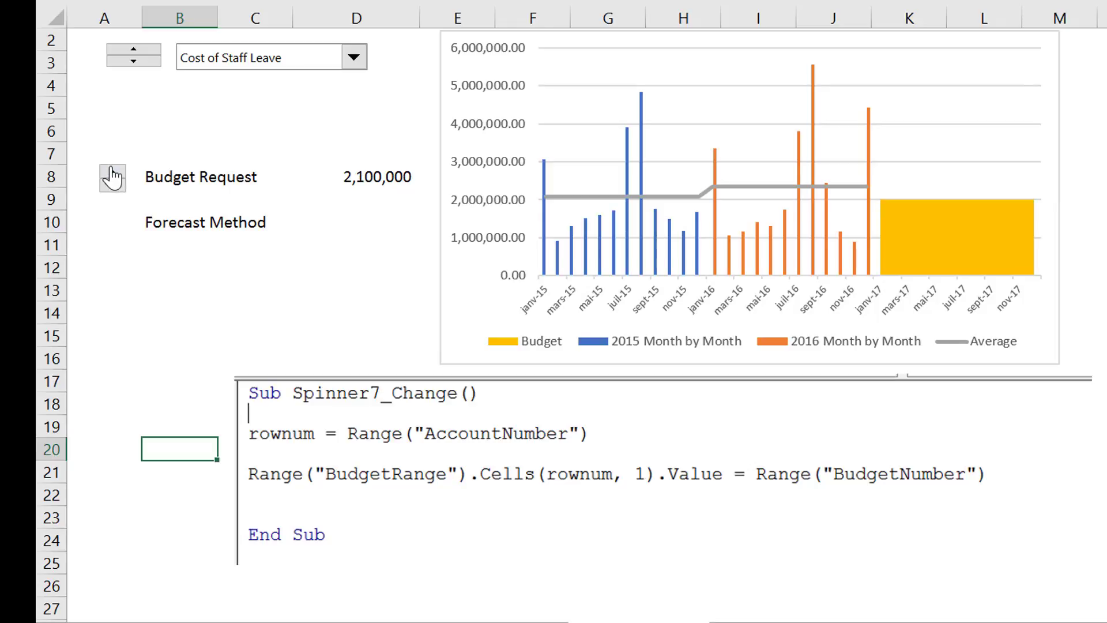
pyautogui.click(112, 171)
pyautogui.click(112, 171)
pyautogui.click(112, 172)
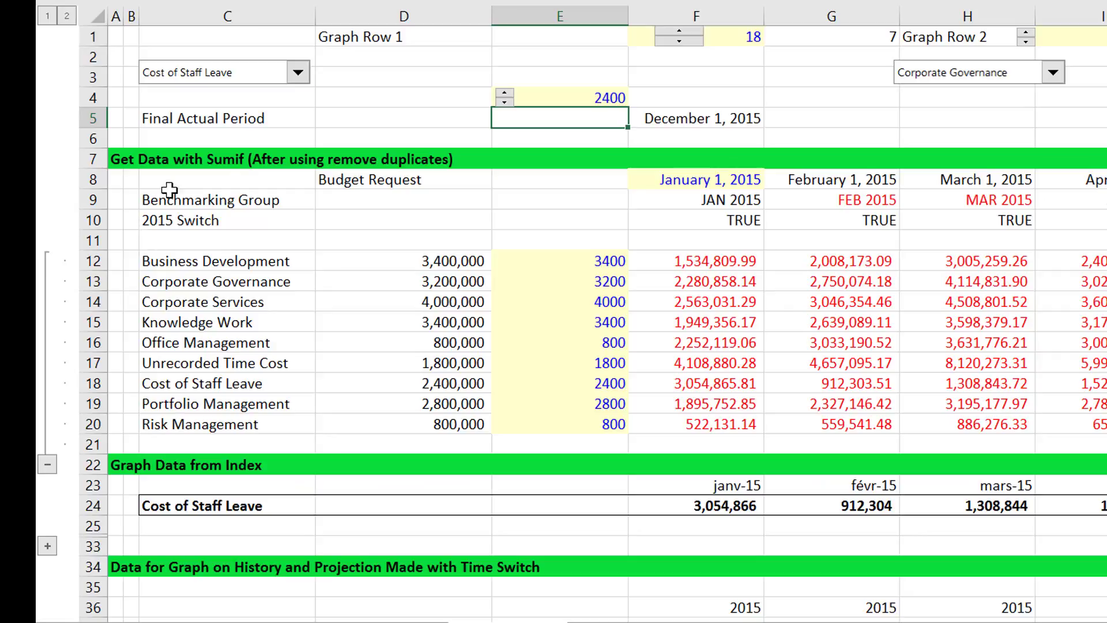
# Select cell E4 on Data Analysis and choose Knowledge Work as the first graph group.
pyautogui.click(596, 106)
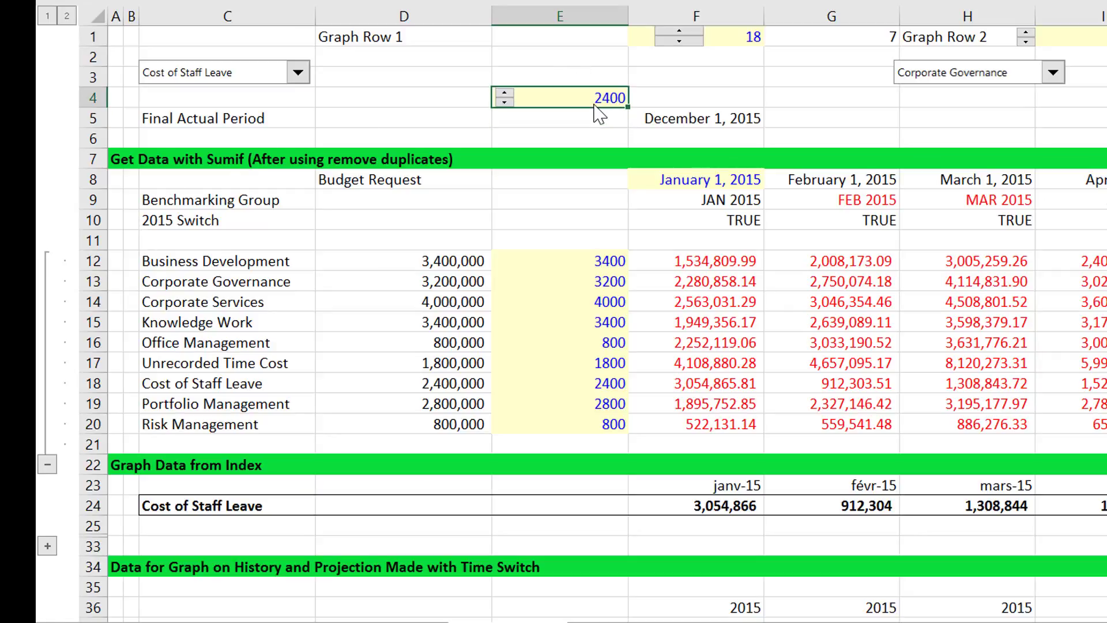
pyautogui.click(243, 82)
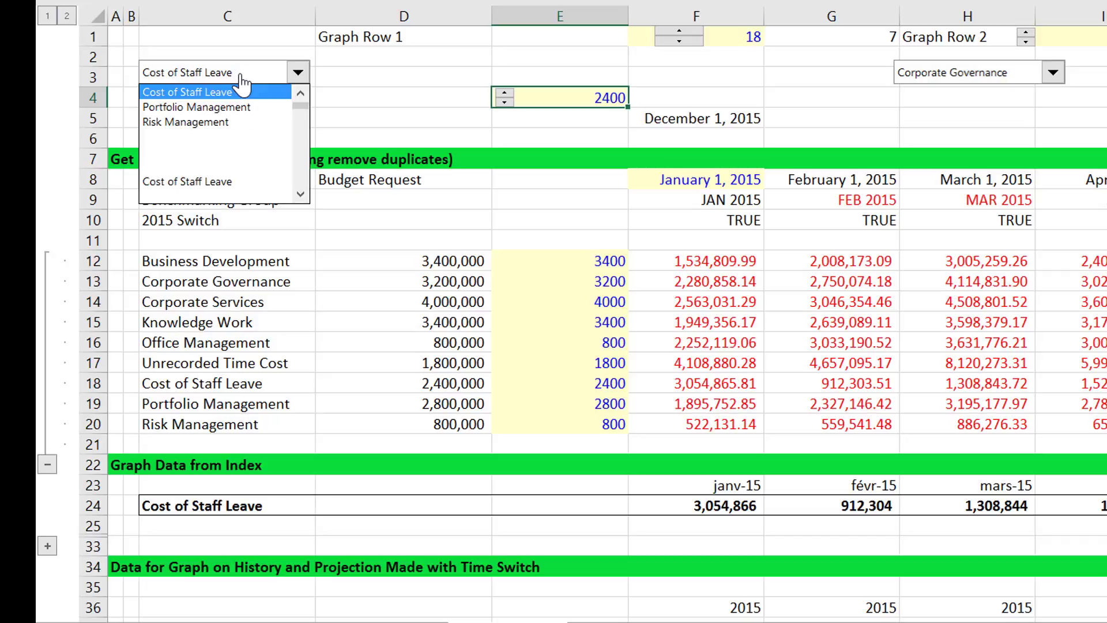
pyautogui.scroll(3, 302, 92)
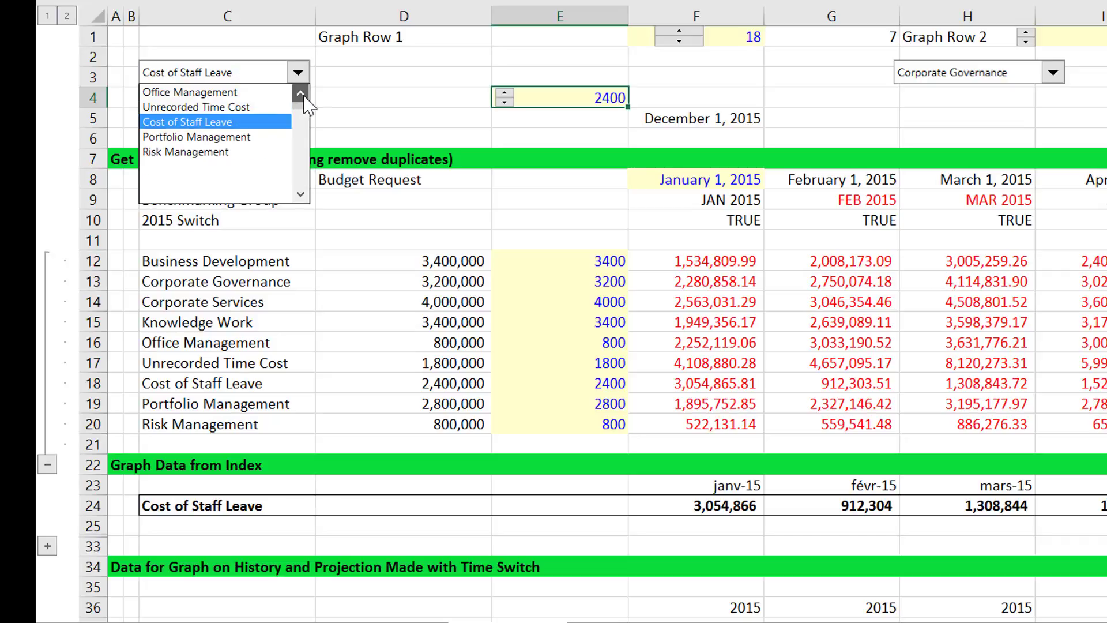
pyautogui.click(301, 195)
pyautogui.scroll(-1, 301, 195)
pyautogui.click(301, 94)
pyautogui.click(300, 95)
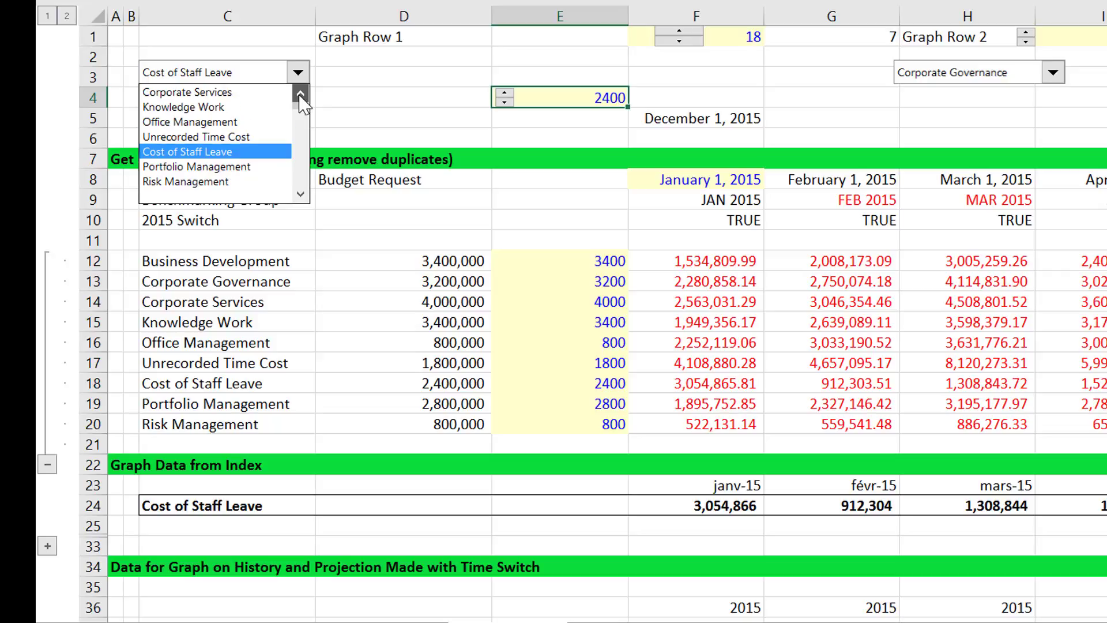
pyautogui.click(300, 95)
pyautogui.click(212, 119)
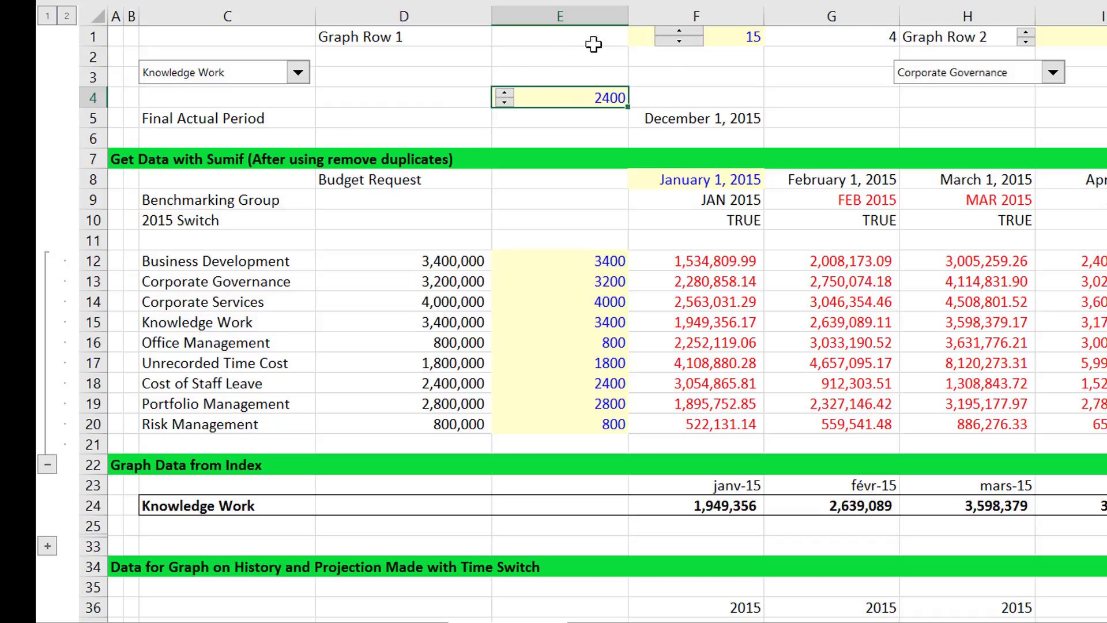
# Enter =INDEX(BudgetRange;BudgetCode) in cell F4, using the budget inputs E12:E20 and the row number in F1.
pyautogui.click(713, 98)
pyautogui.write('=INDE')
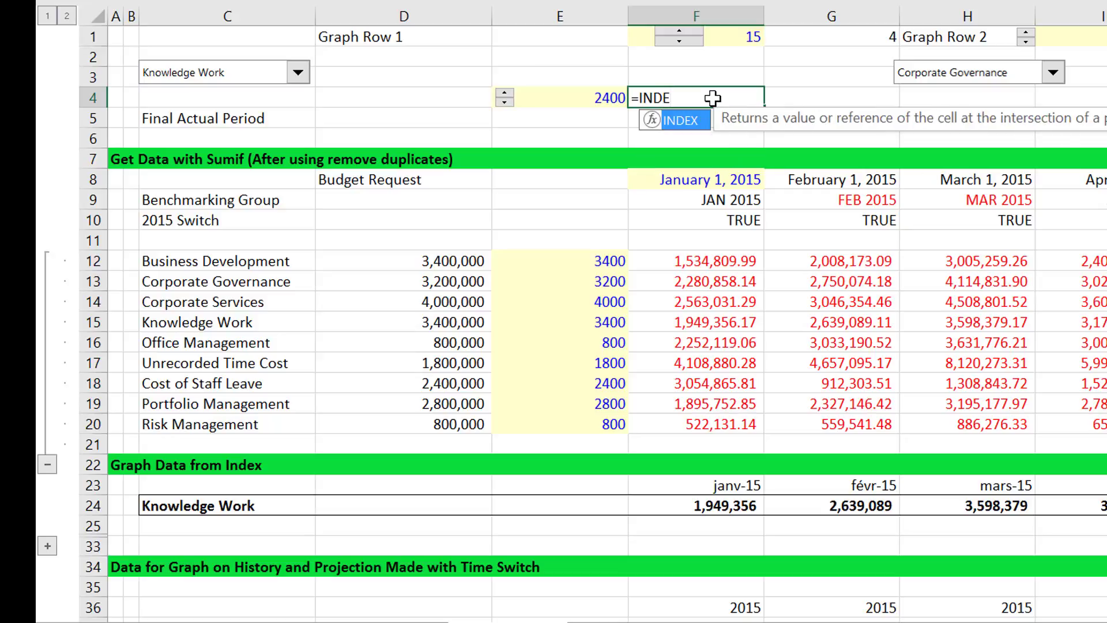
pyautogui.press('Tab')
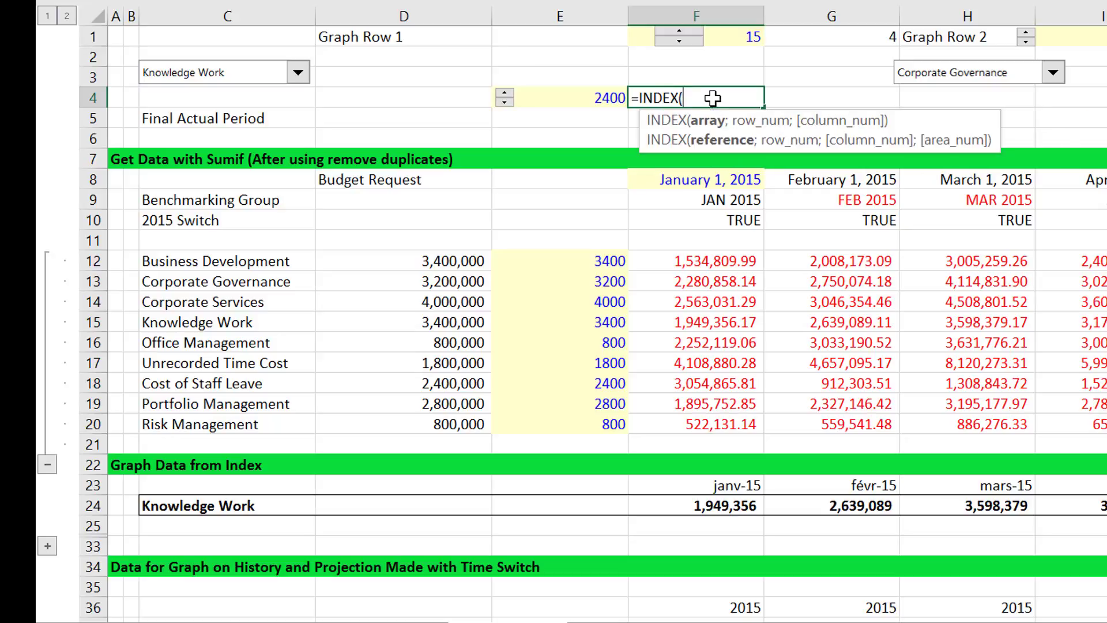
pyautogui.press('Down')
pyautogui.press('Down')
pyautogui.press('Down')
pyautogui.press('Down')
pyautogui.press('Down')
pyautogui.press('Down')
pyautogui.press('Down')
pyautogui.press('Down')
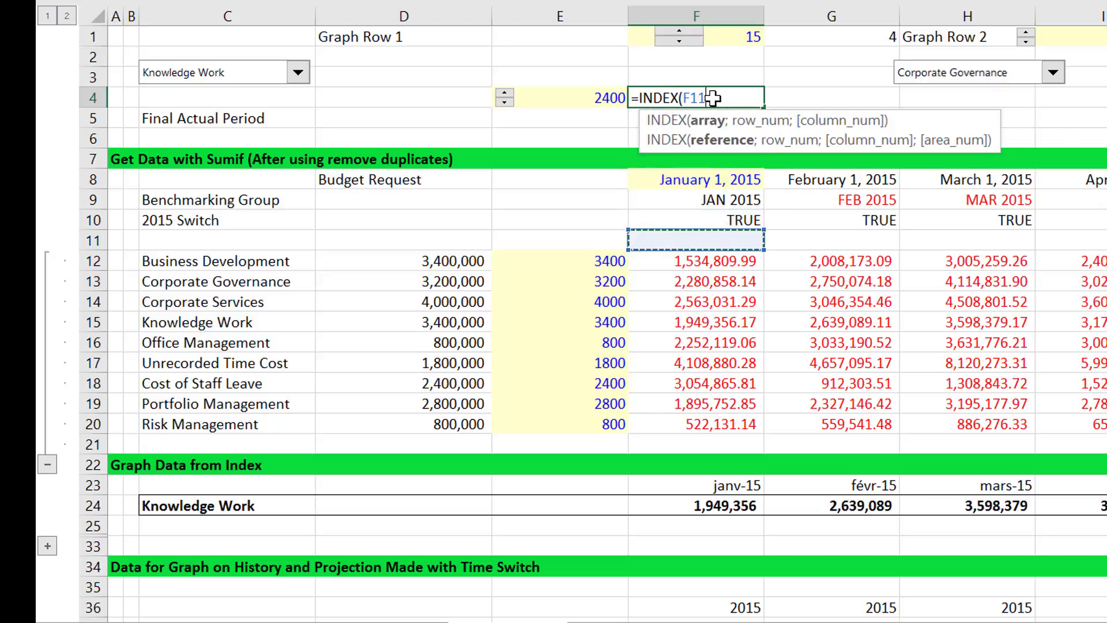
pyautogui.press('Left')
pyautogui.hotkey('ctrl', 'shift', 'Down')
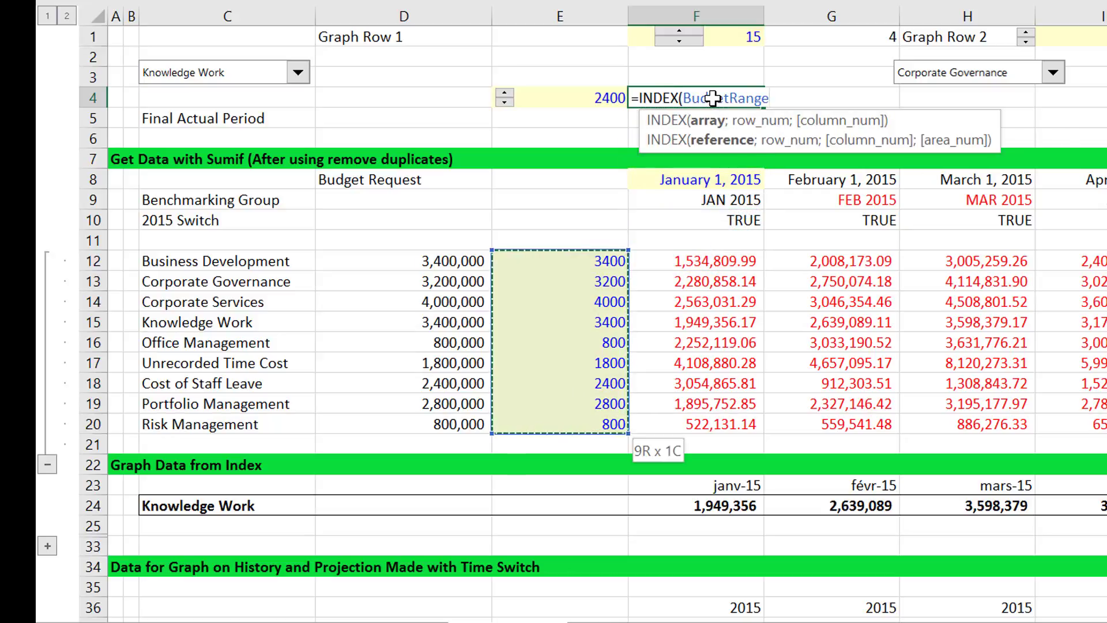
pyautogui.write(';')
pyautogui.press('Up')
pyautogui.press('Up')
pyautogui.press('Up')
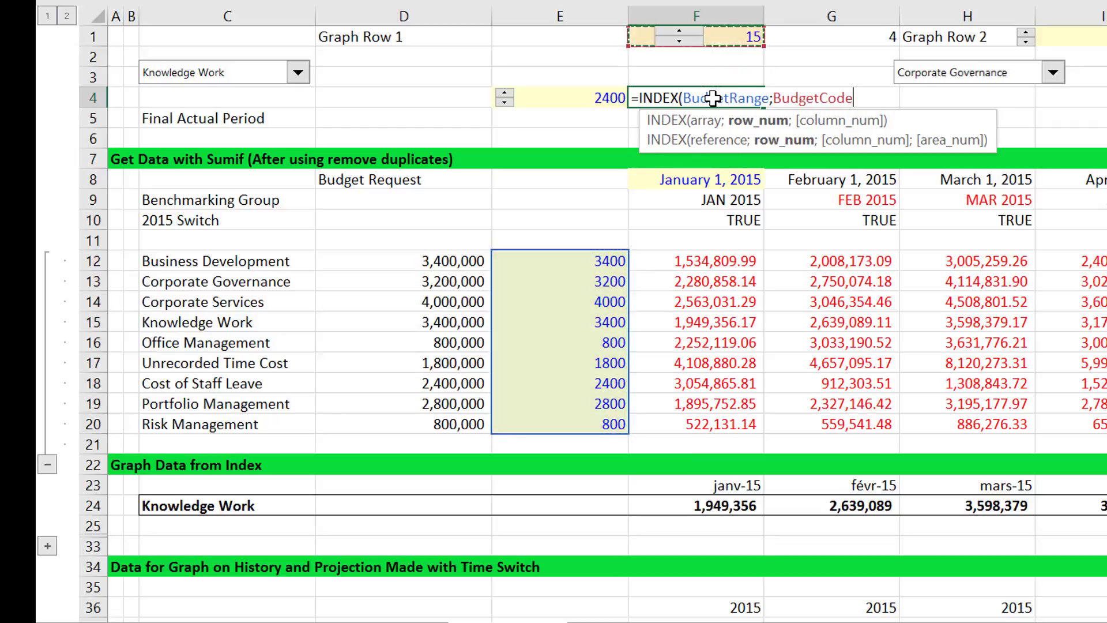
pyautogui.press('Return')
# Replace the BudgetCode argument in cell F4's INDEX formula with a reference to the group number in G1.
pyautogui.click(714, 98)
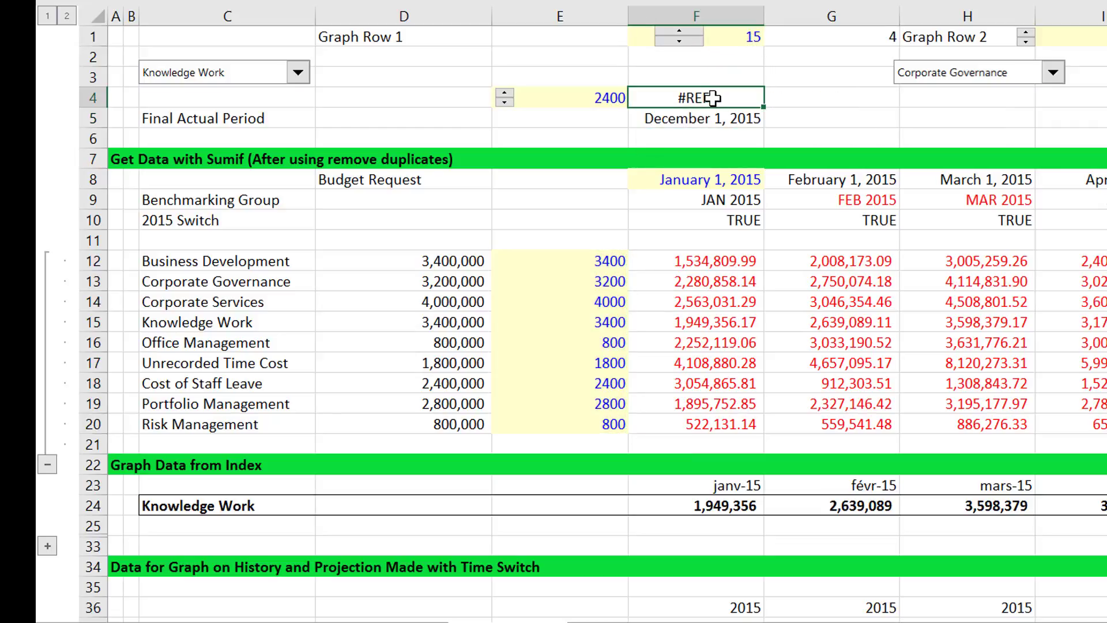
pyautogui.press('F2')
pyautogui.press('BackSpace')
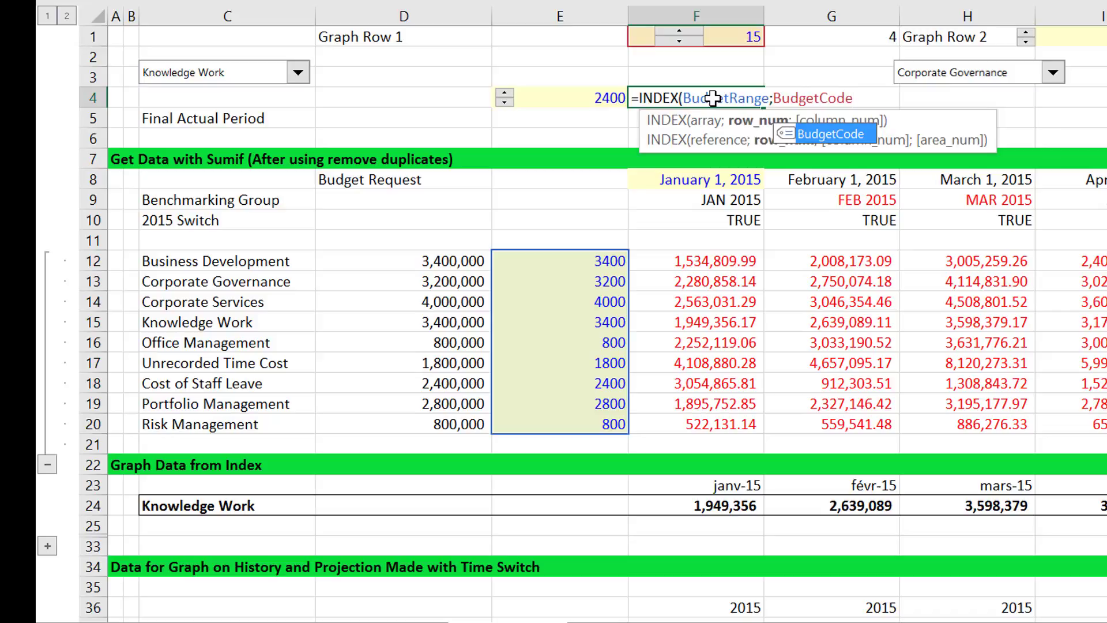
pyautogui.press('BackSpace')
pyautogui.press('BackSpace')
pyautogui.press('BackSpace')
pyautogui.press('BackSpace')
pyautogui.press('BackSpace')
pyautogui.press('BackSpace')
pyautogui.press('BackSpace')
pyautogui.press('BackSpace')
pyautogui.press('BackSpace')
pyautogui.press('BackSpace')
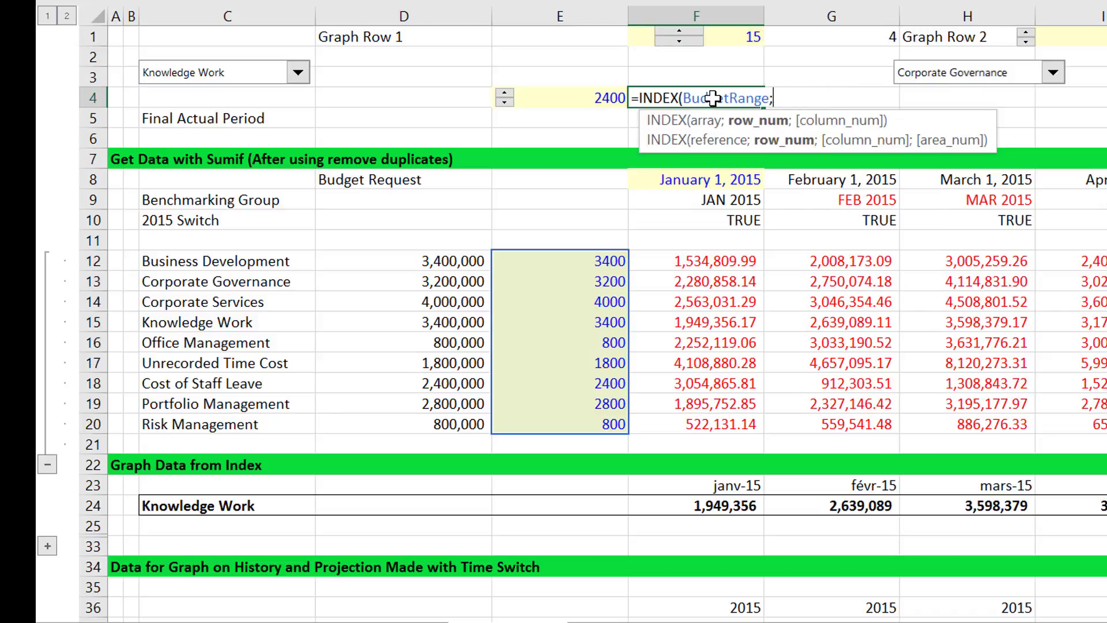
pyautogui.click(848, 35)
pyautogui.hotkey('ctrl', 'Return')
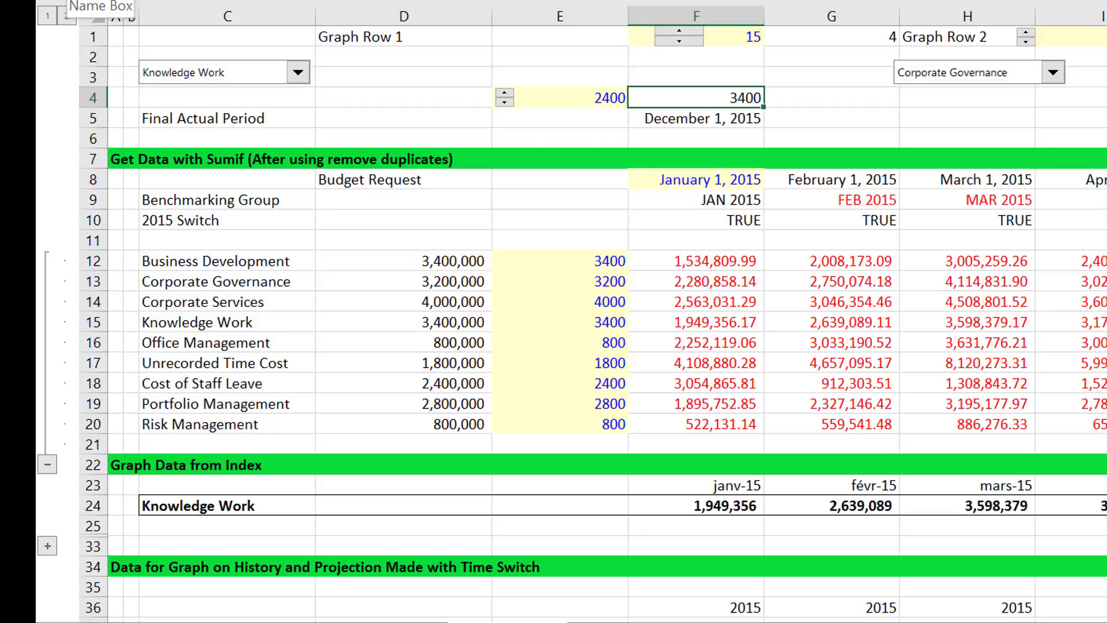
# Look up the StartNum and budget-related names in the workbook's Name Manager, and close it.
pyautogui.click(380, 154)
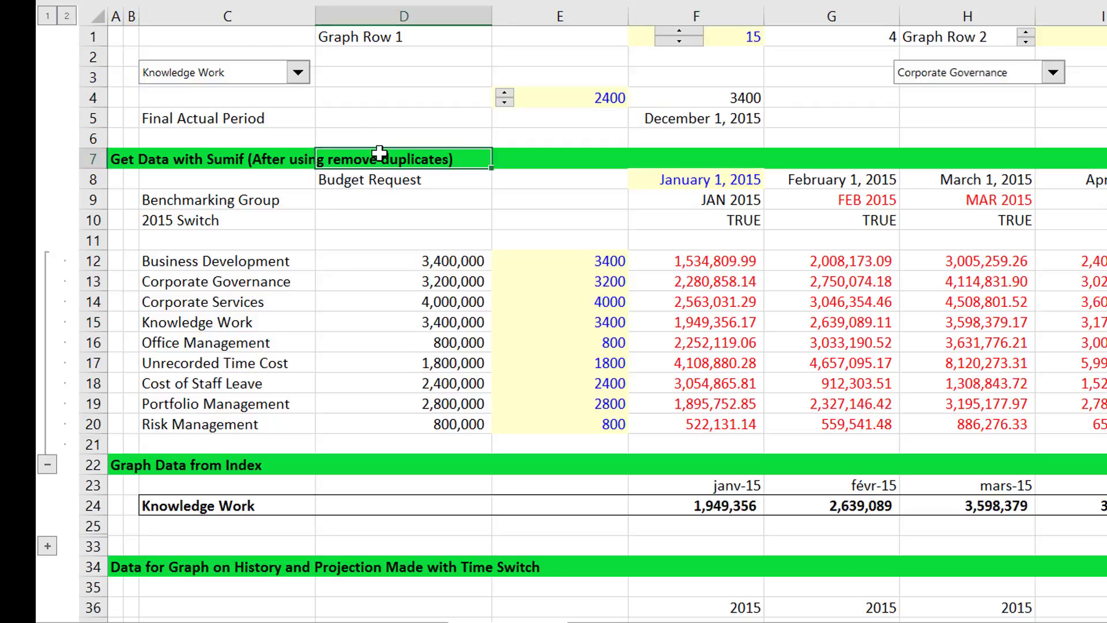
pyautogui.hotkey('ctrl', 'F3')
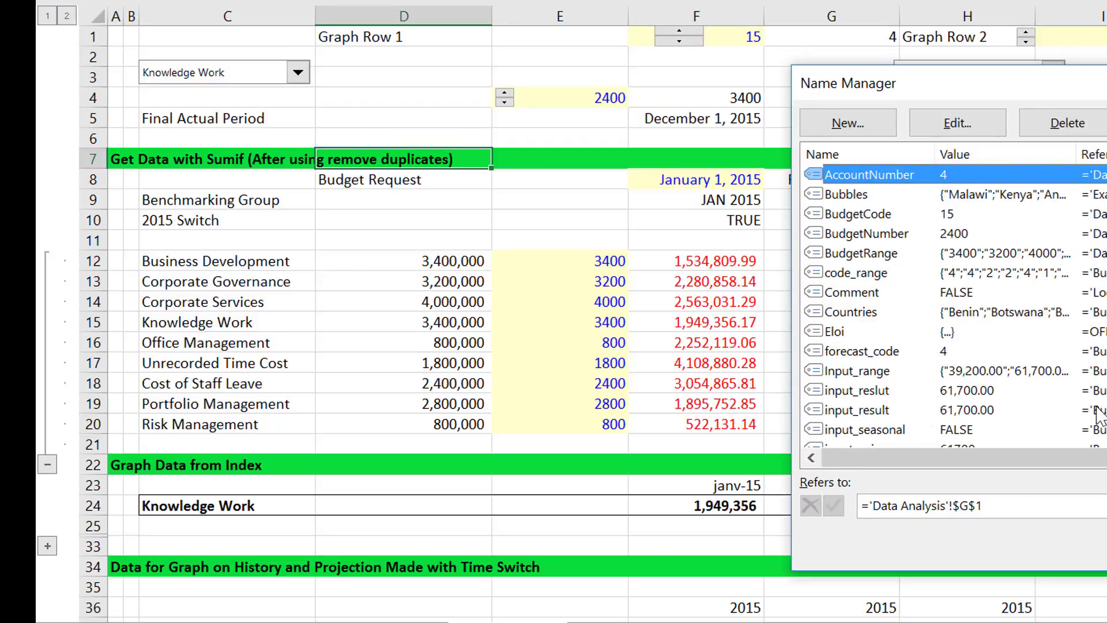
pyautogui.scroll(-3, 952, 306)
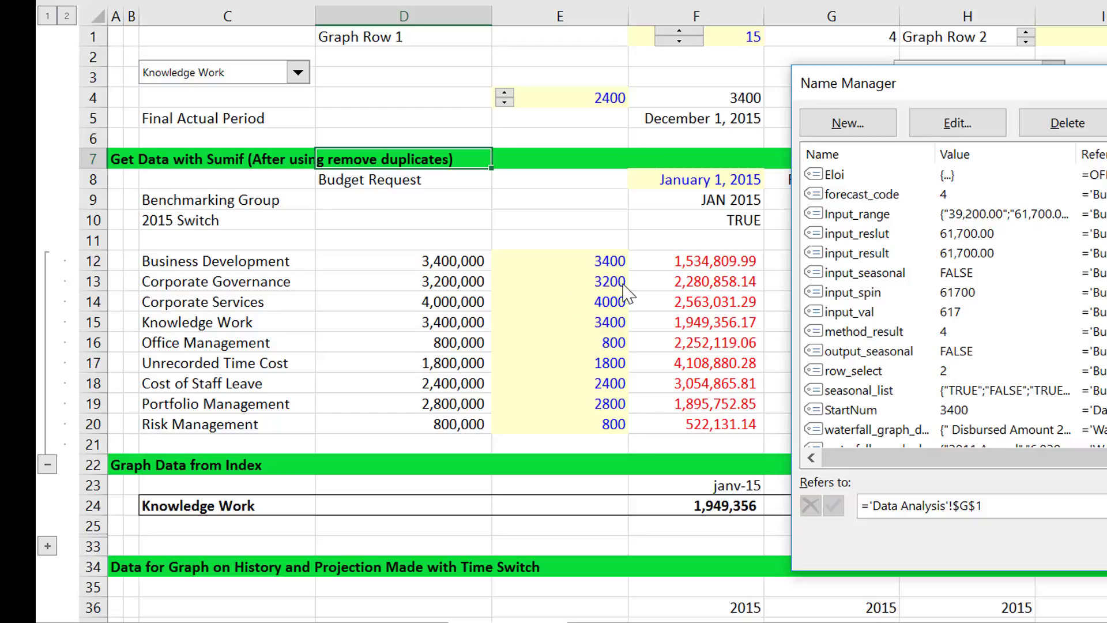
pyautogui.press('Escape')
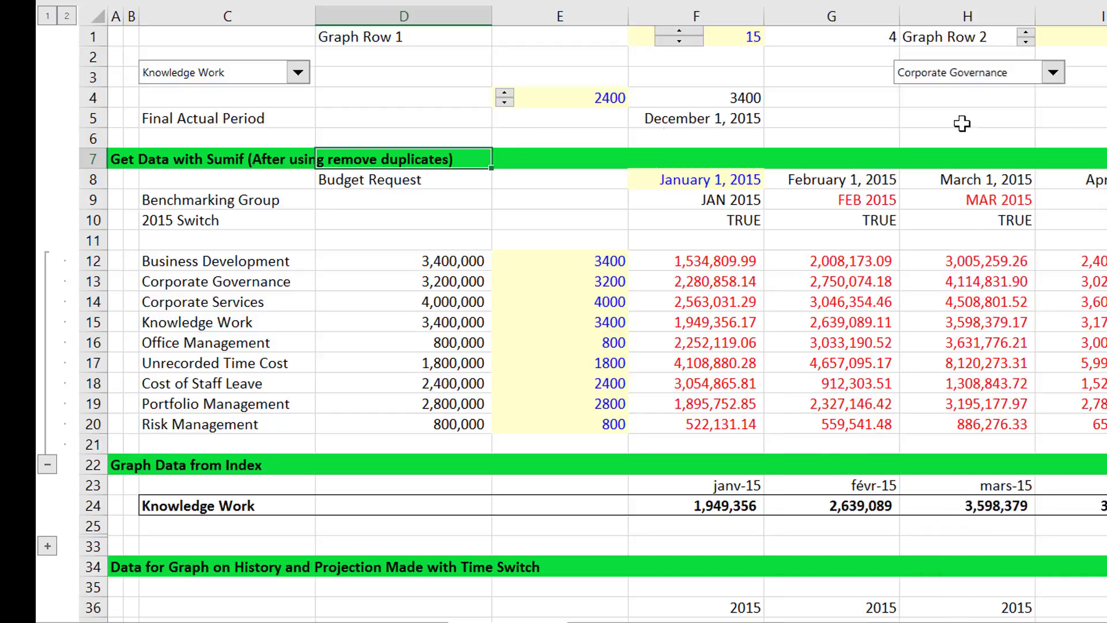
# Compare cells E4 and F4 and check the defined name of each one.
pyautogui.click(614, 113)
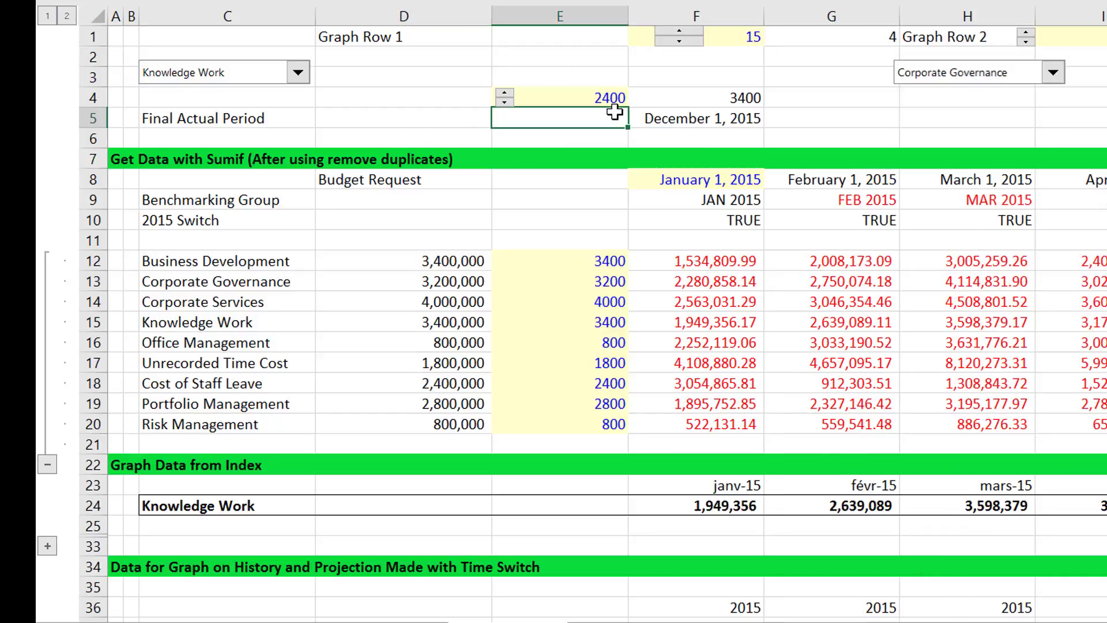
pyautogui.click(613, 105)
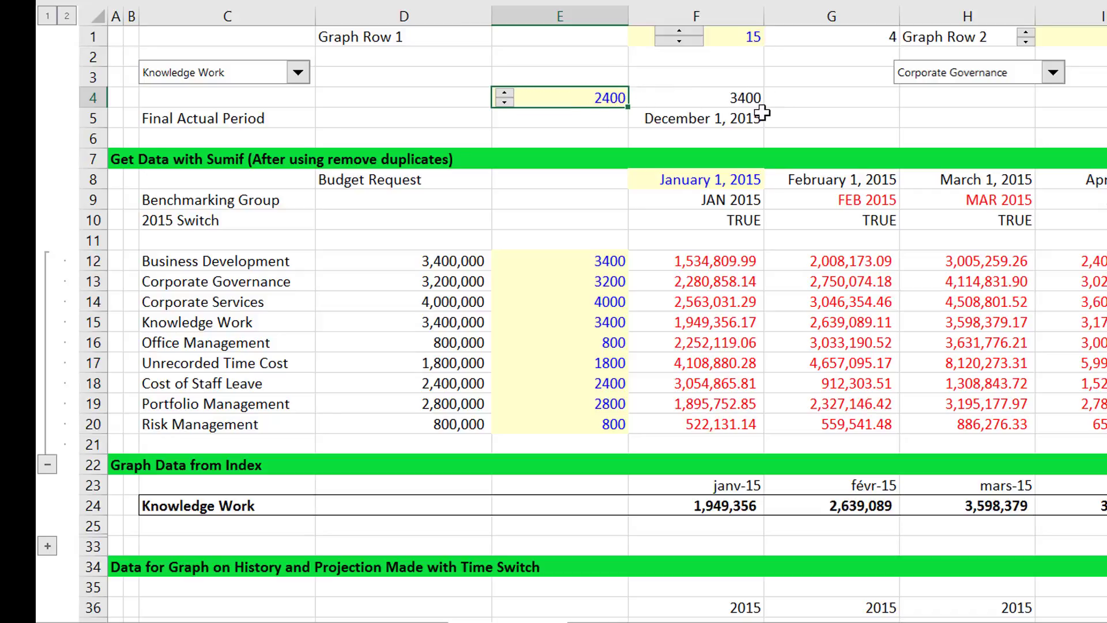
pyautogui.click(722, 96)
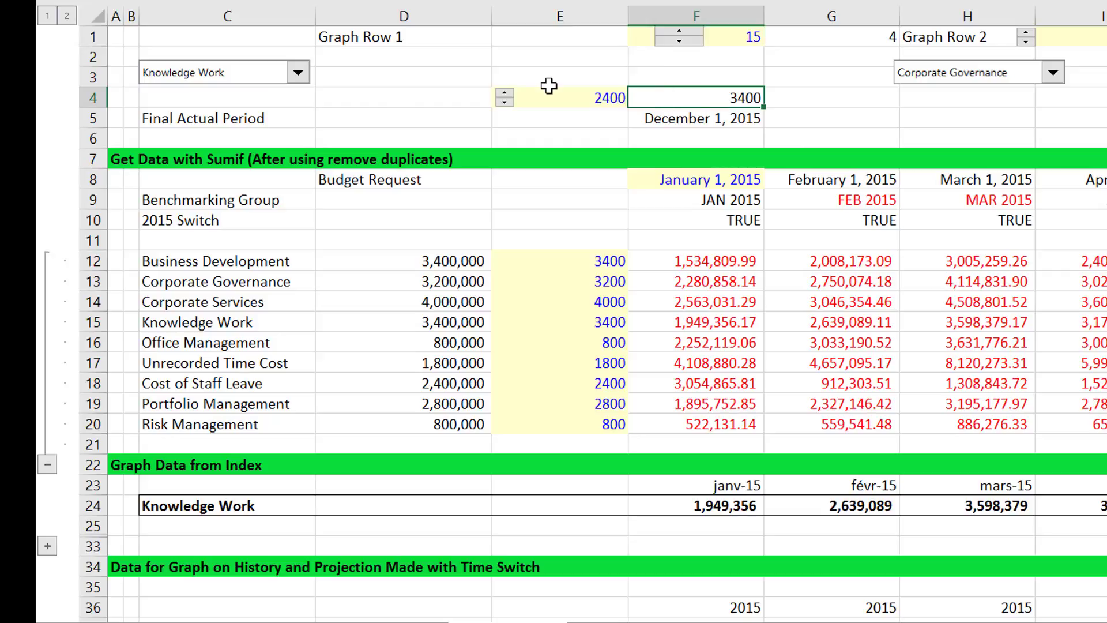
pyautogui.click(596, 102)
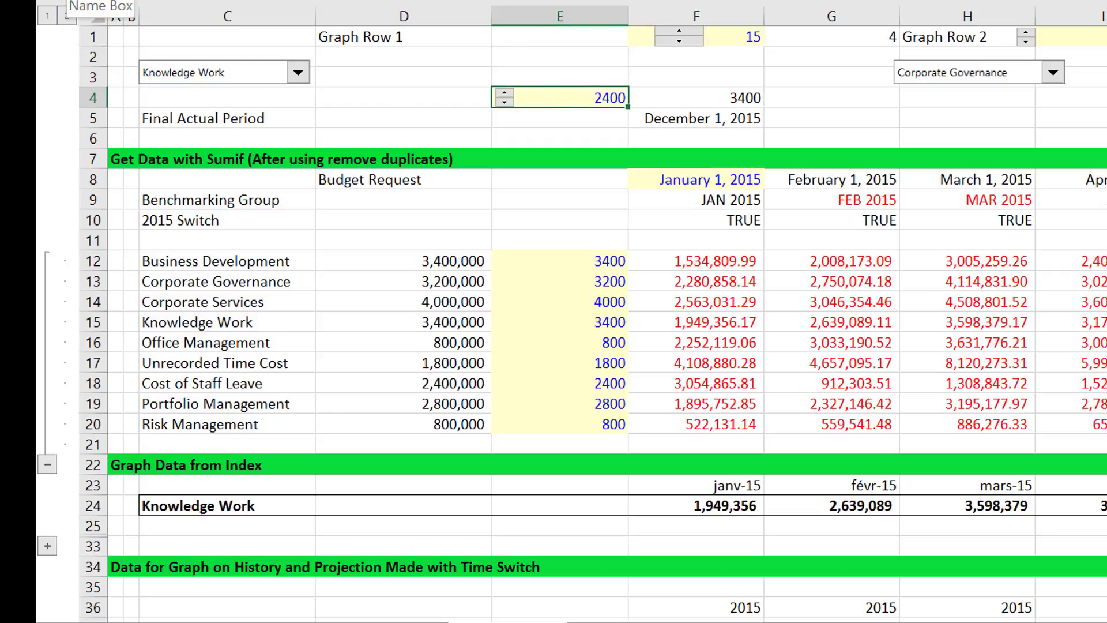
pyautogui.click(153, 0)
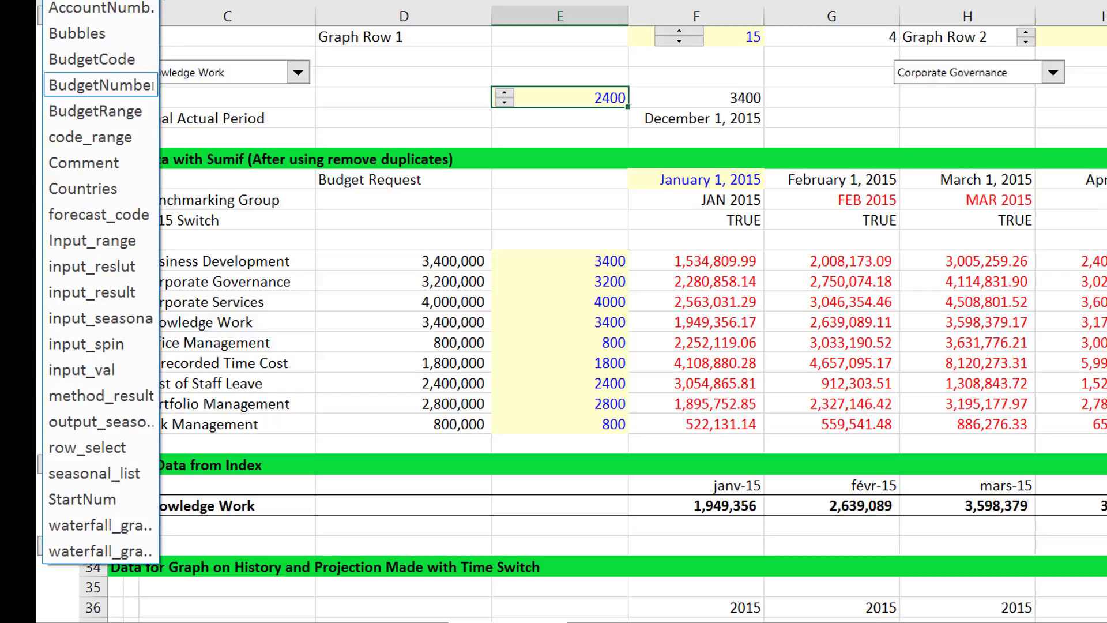
pyautogui.click(157, 1)
pyautogui.press('Right')
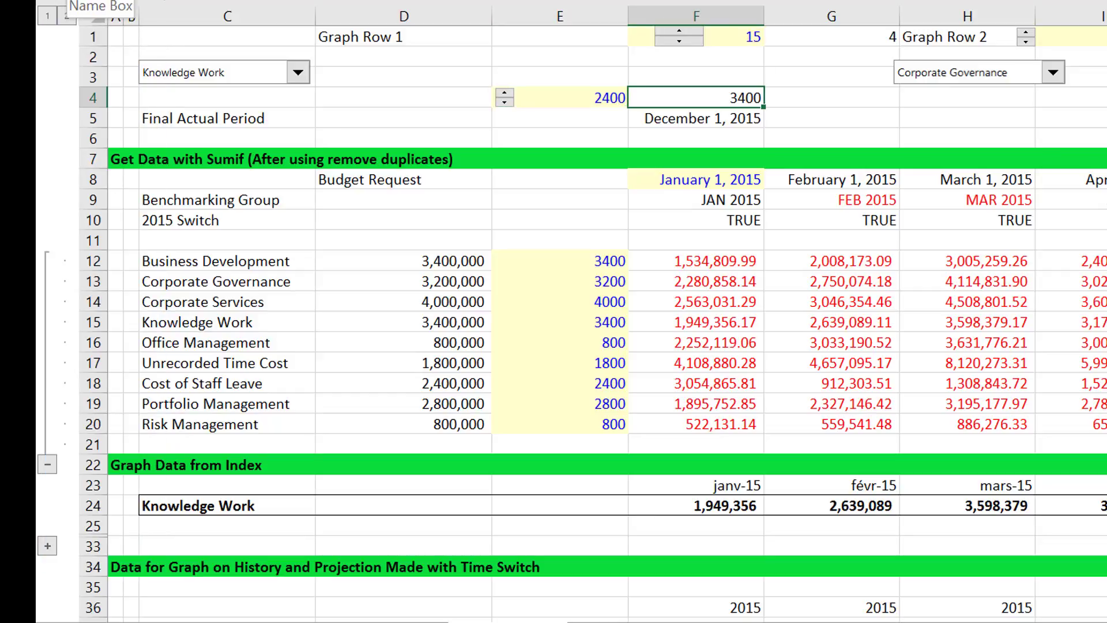
pyautogui.press('Left')
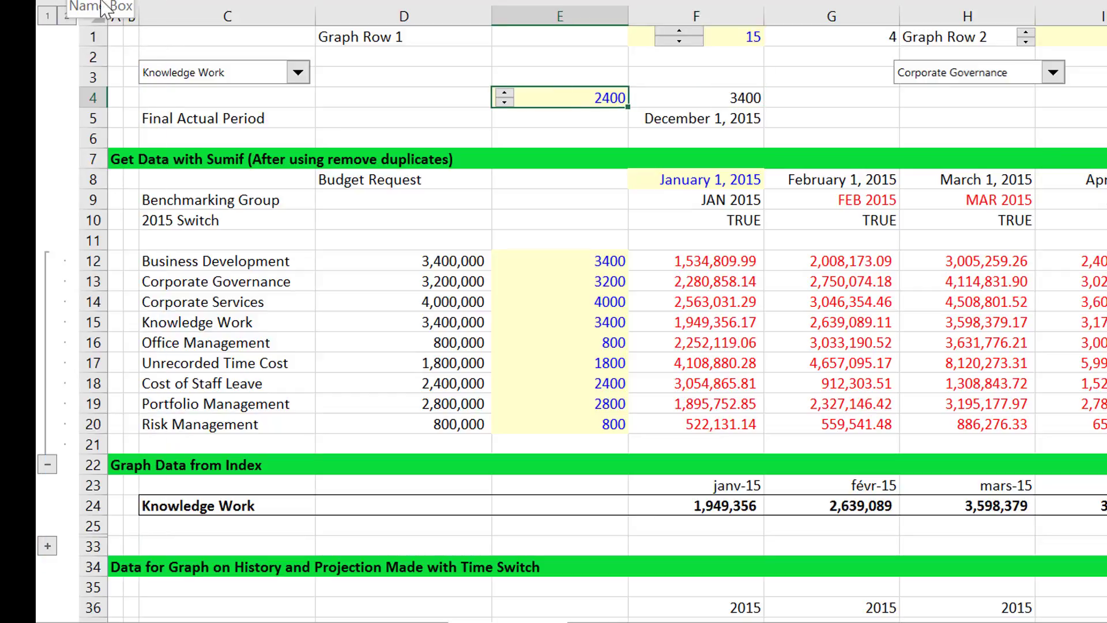
# Create a new DropDown3_Change macro for the first graph group's drop-down and add blank lines in its body.
pyautogui.rightClick(219, 75)
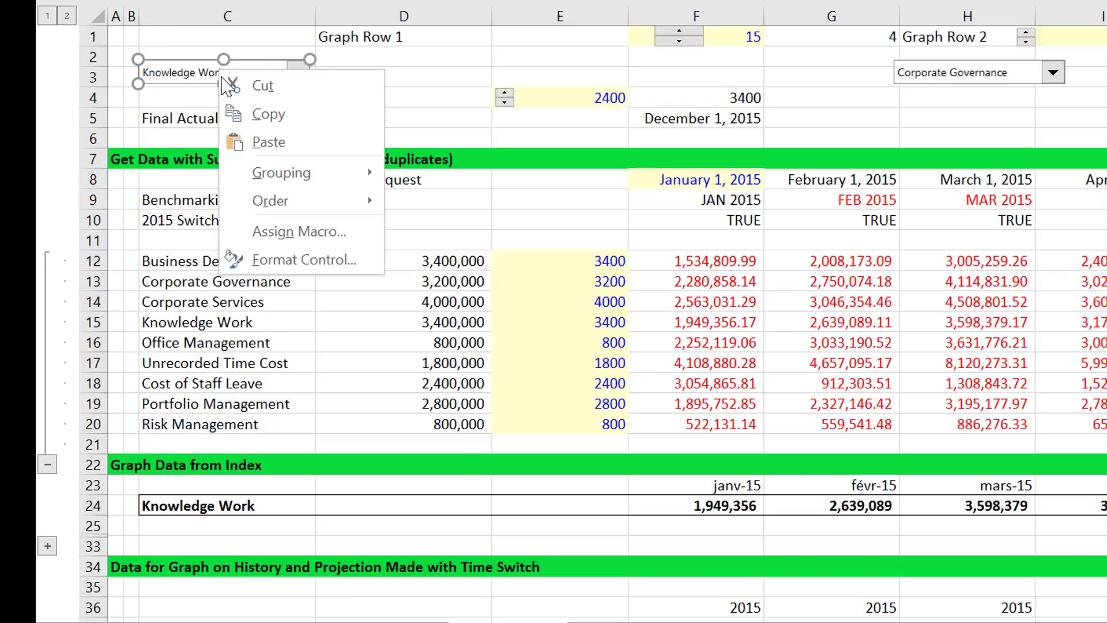
pyautogui.click(253, 234)
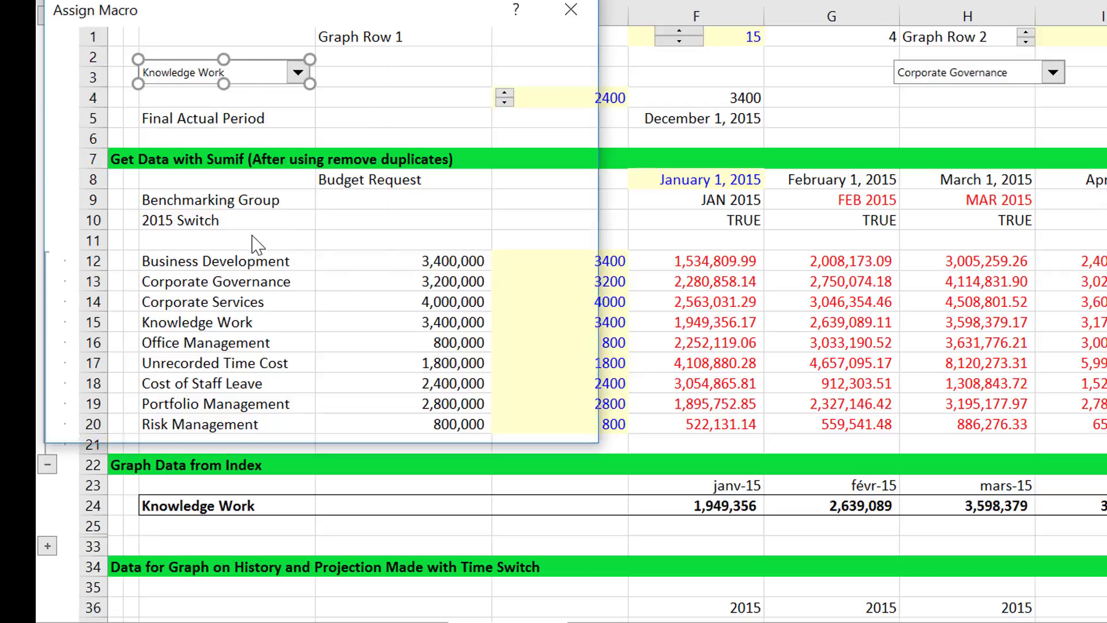
pyautogui.click(539, 71)
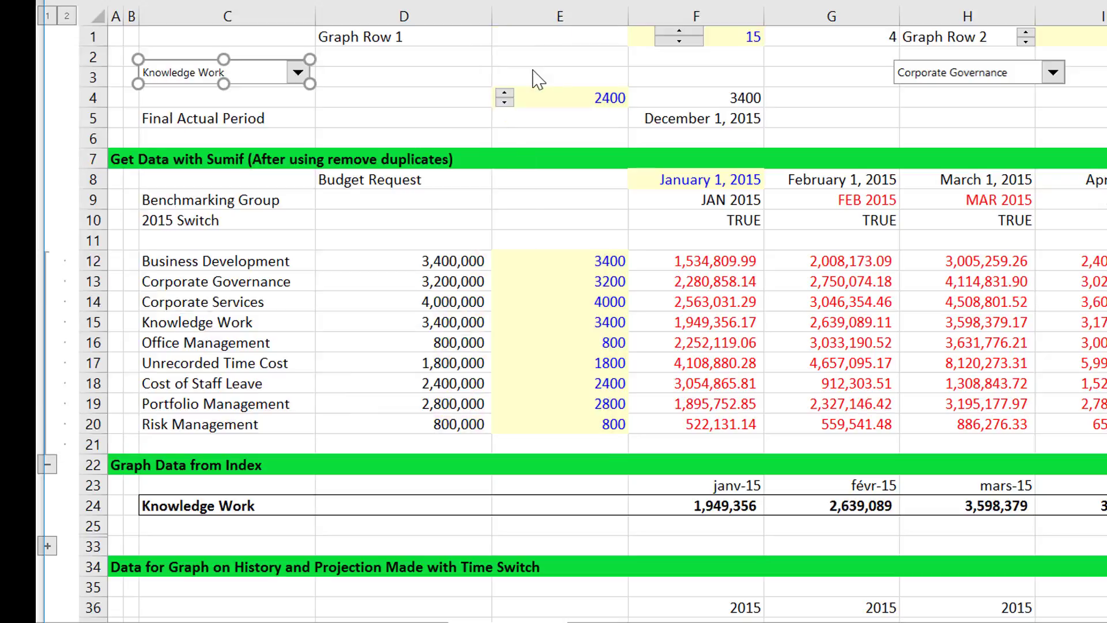
pyautogui.press('Return')
pyautogui.press('Return')
pyautogui.press('Return')
pyautogui.press('Up')
pyautogui.press('Up')
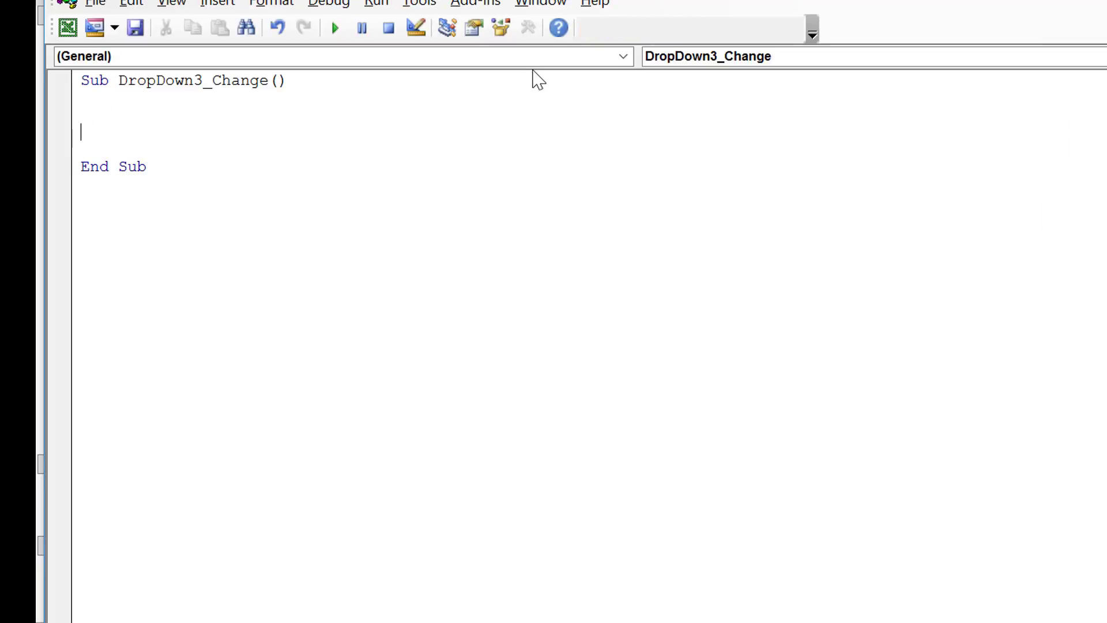
# Write range("budgetNumber") = range("startnumber") in the DropDown3_Change macro and return to the worksheet.
pyautogui.write('range')
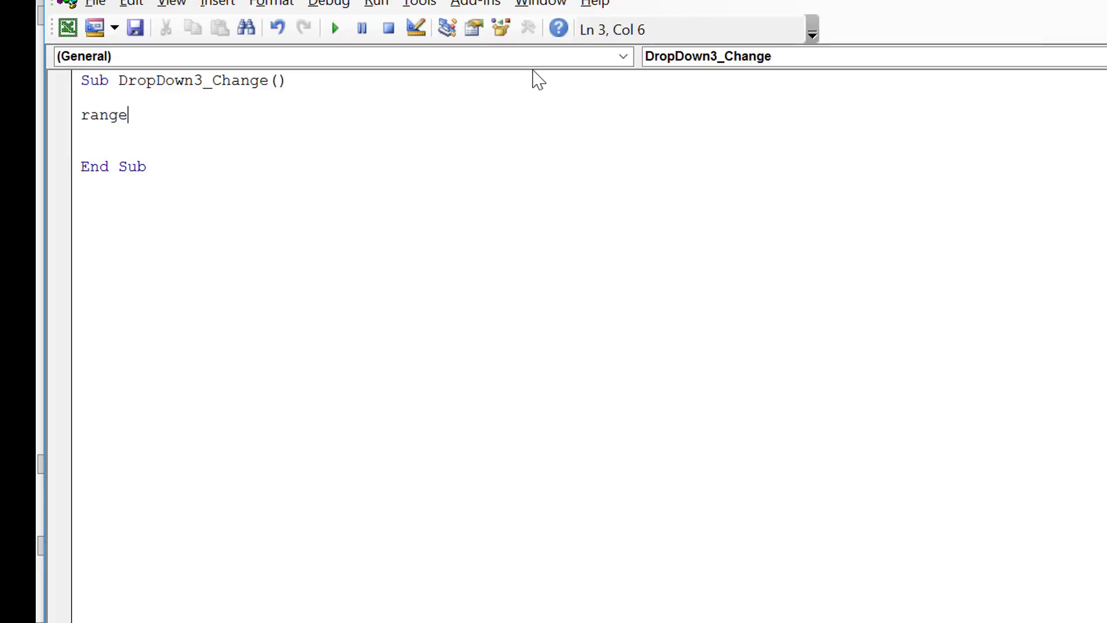
pyautogui.write('("budge')
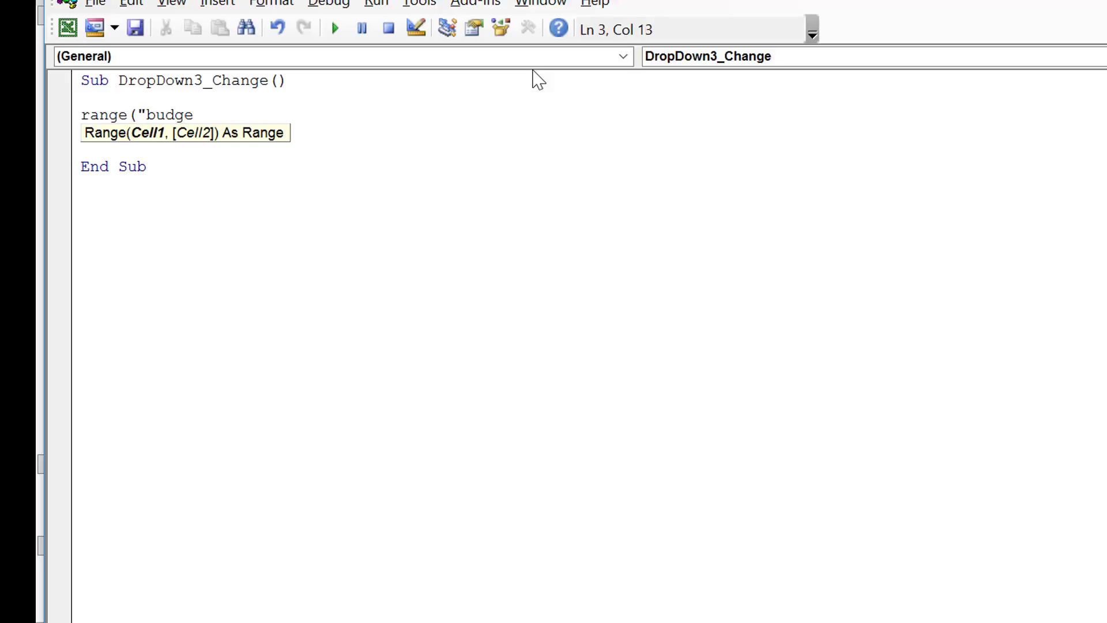
pyautogui.write('tNumber") = ra')
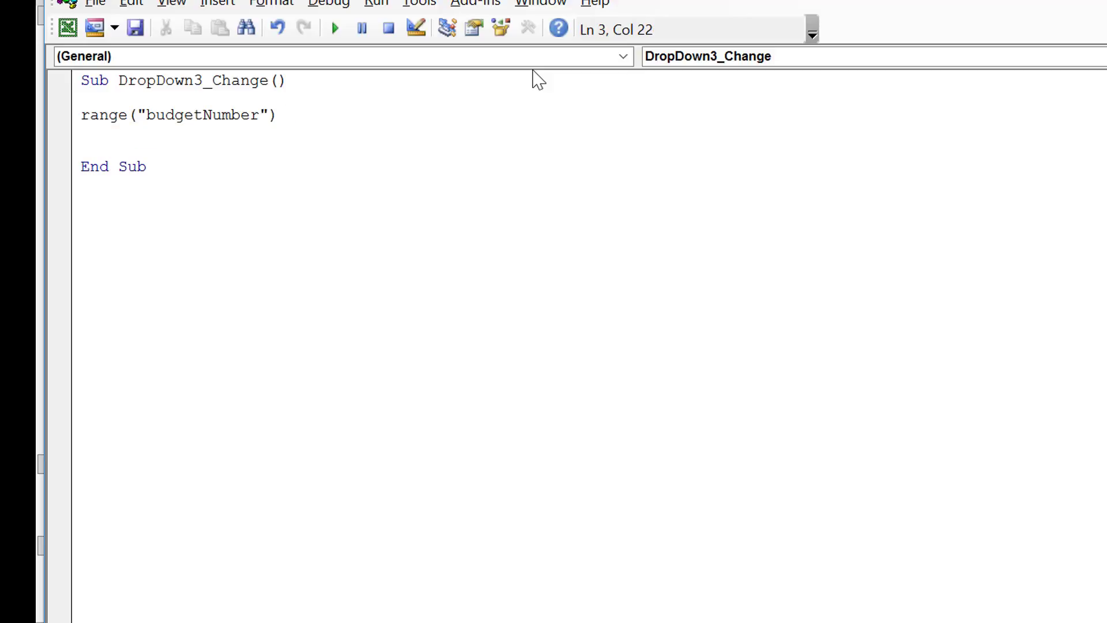
pyautogui.write('nge("s')
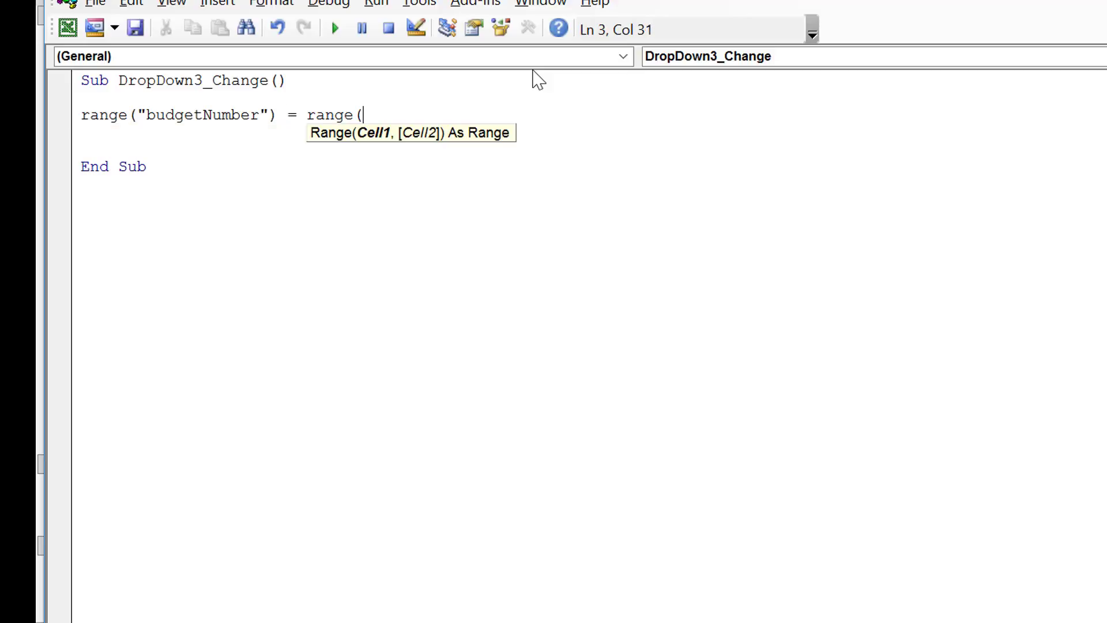
pyautogui.write('tart')
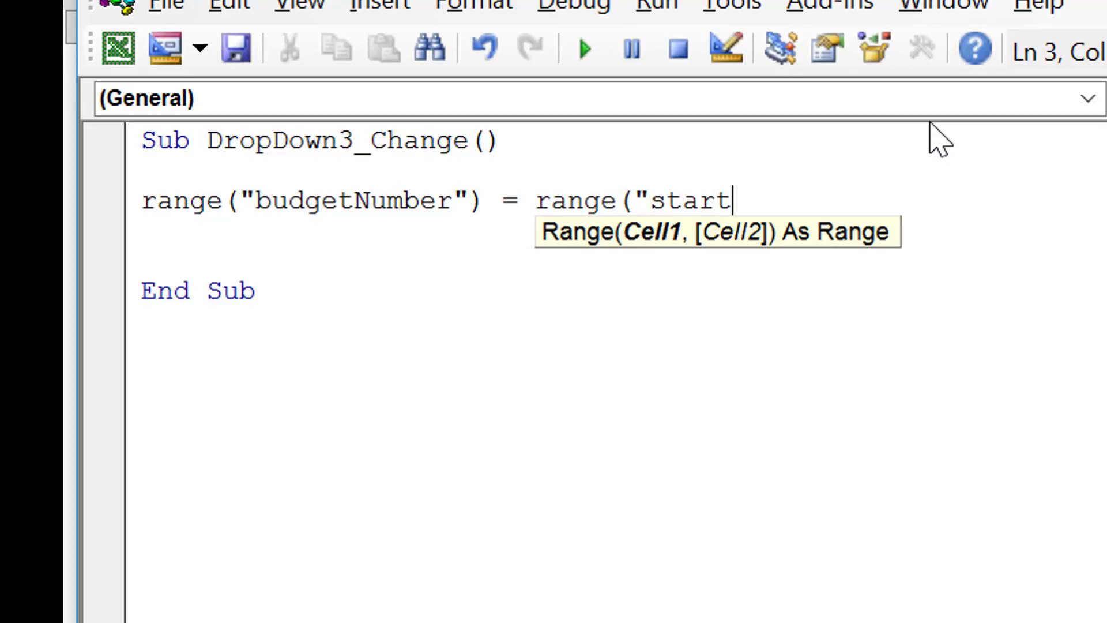
pyautogui.write('number")')
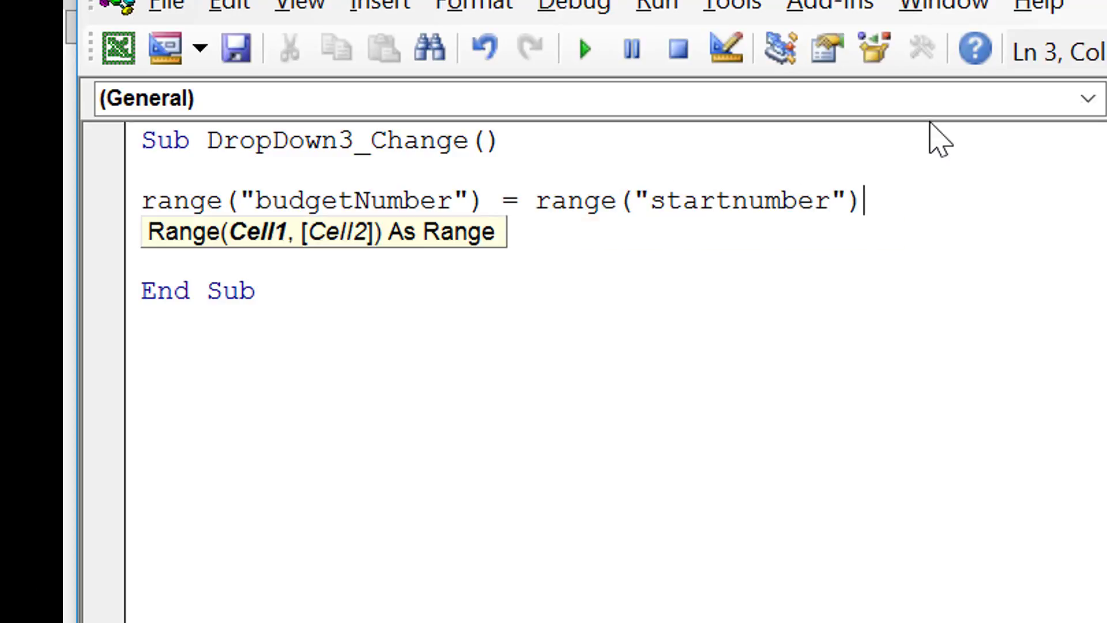
pyautogui.press('Return')
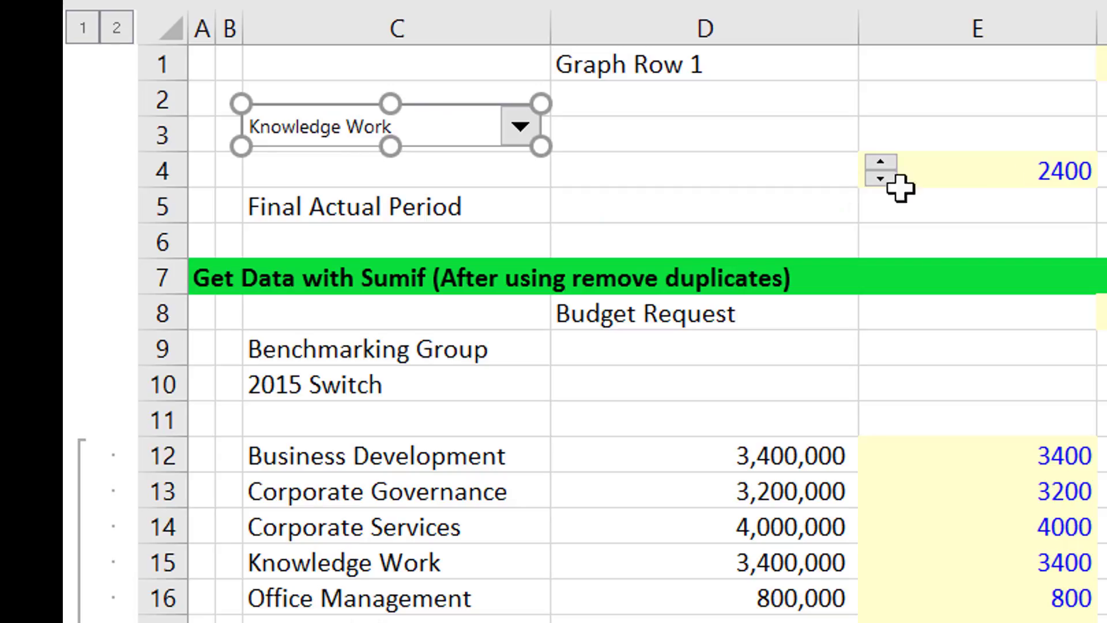
# Check F4's name, reopen the first group drop-down's macro, correct "startnumber" to "startnum", and return to the worksheet.
pyautogui.click(1102, 170)
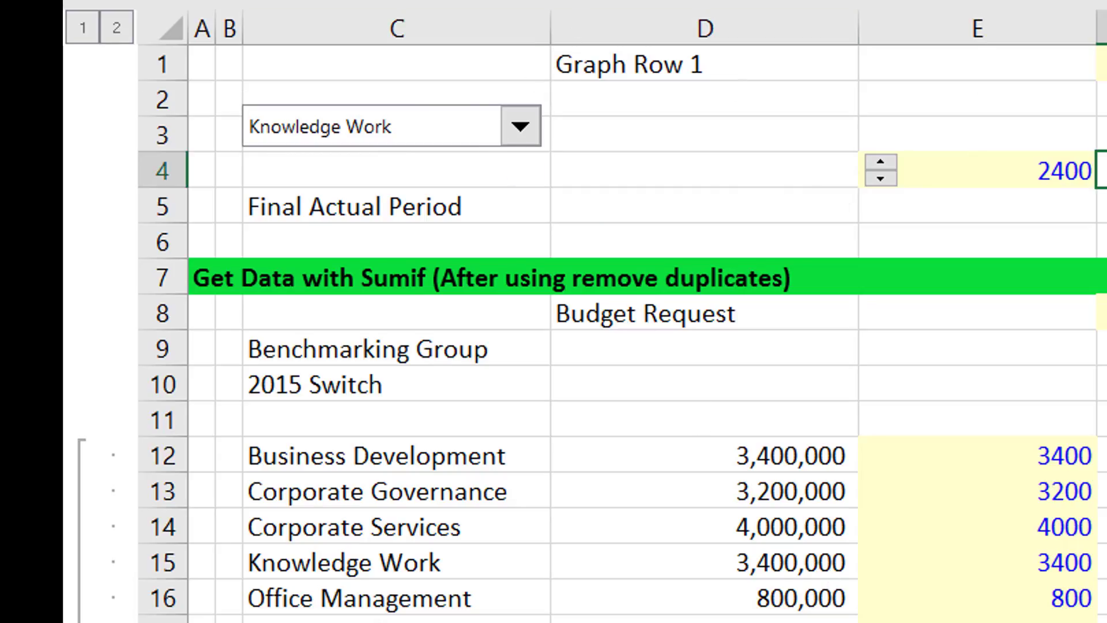
pyautogui.click(1096, 620)
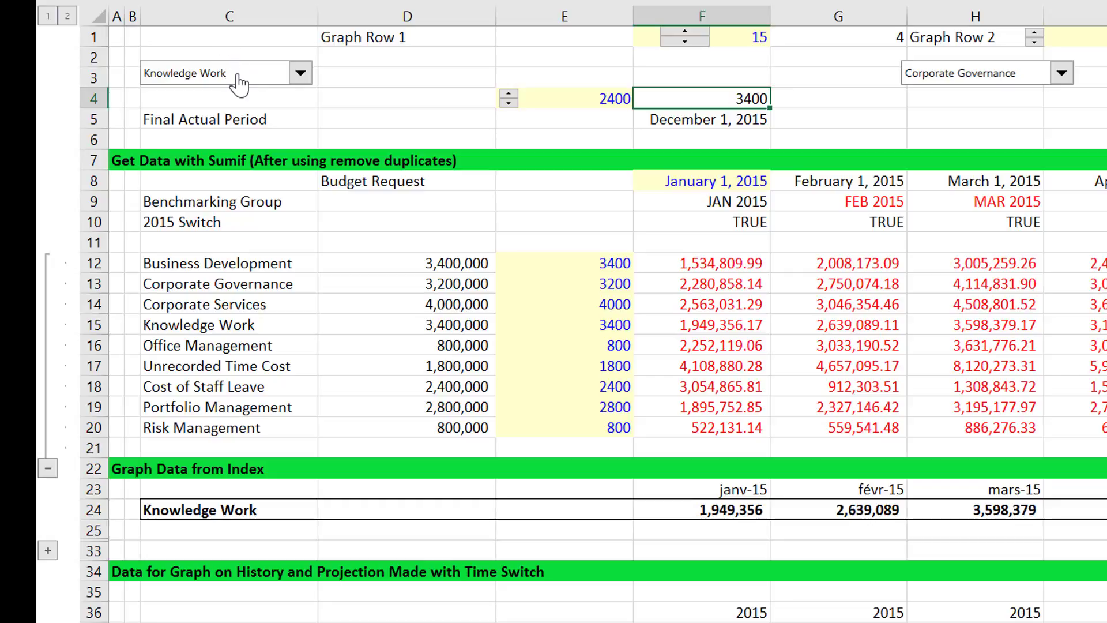
pyautogui.rightClick(238, 75)
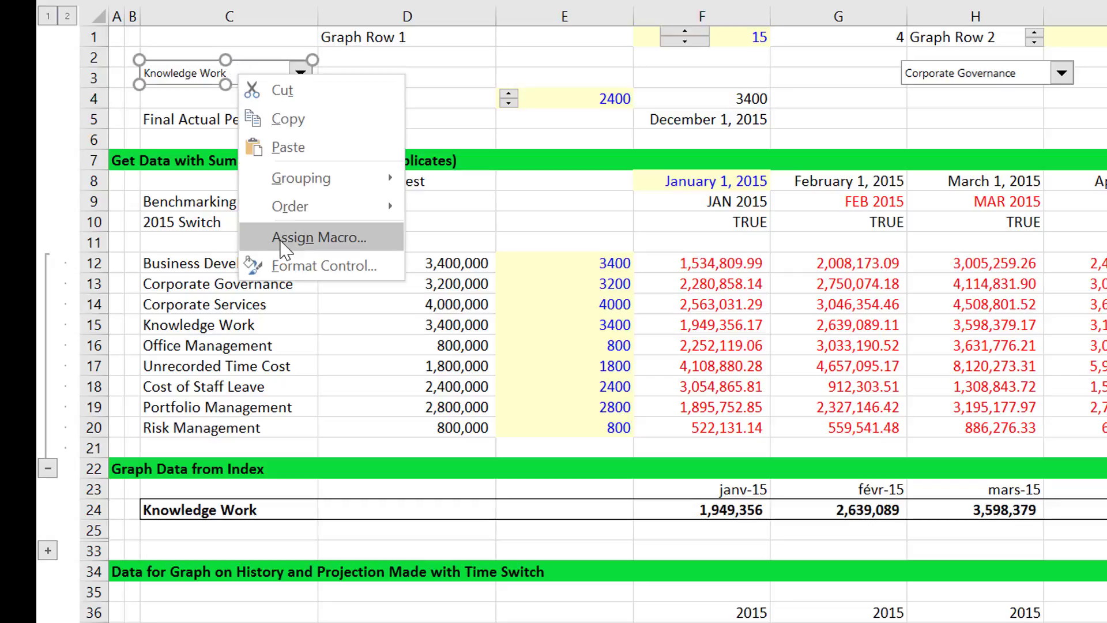
pyautogui.click(281, 244)
pyautogui.click(558, 83)
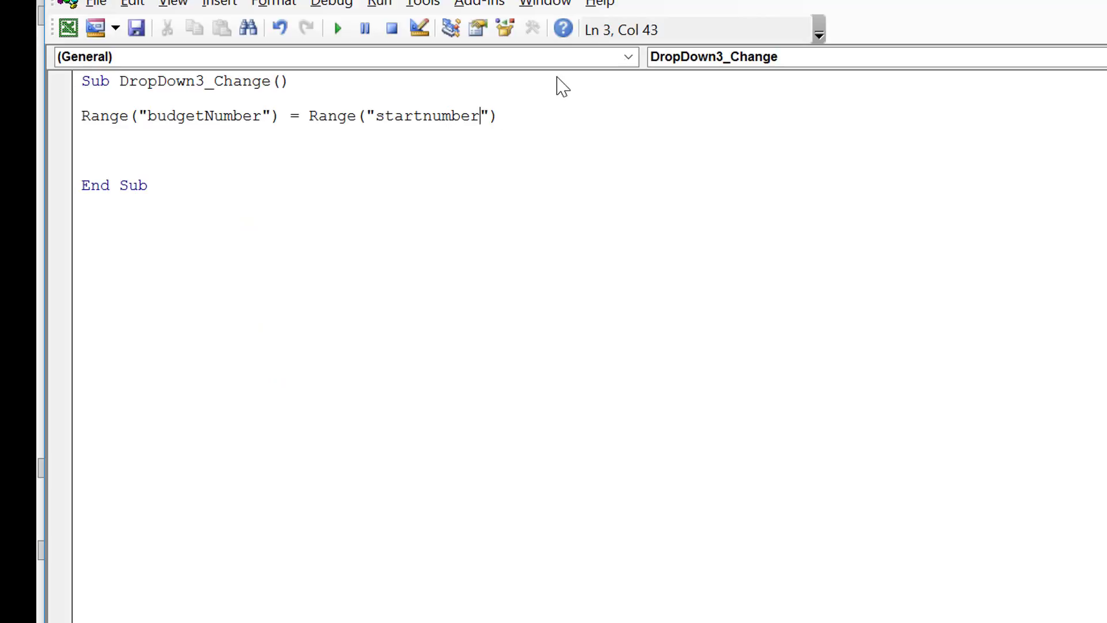
pyautogui.press('BackSpace')
pyautogui.press('BackSpace')
pyautogui.press('BackSpace')
pyautogui.hotkey('alt', 'F11')
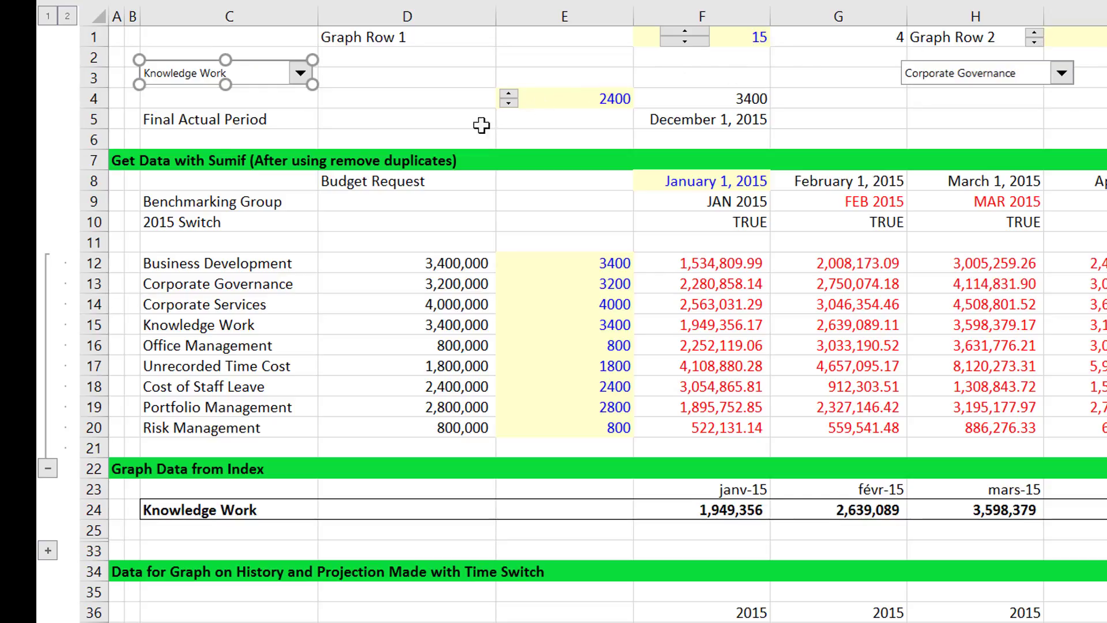
# Choose Corporate Governance as the first graph group and step its E4 budget down to 2700.
pyautogui.click(422, 106)
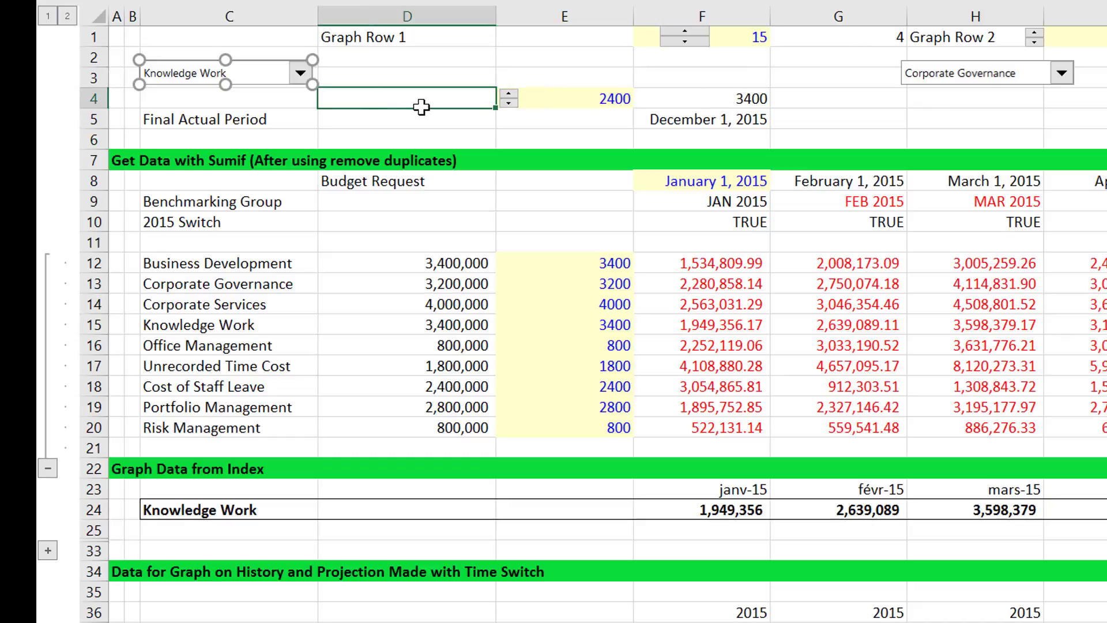
pyautogui.click(298, 71)
pyautogui.press('Up')
pyautogui.press('Up')
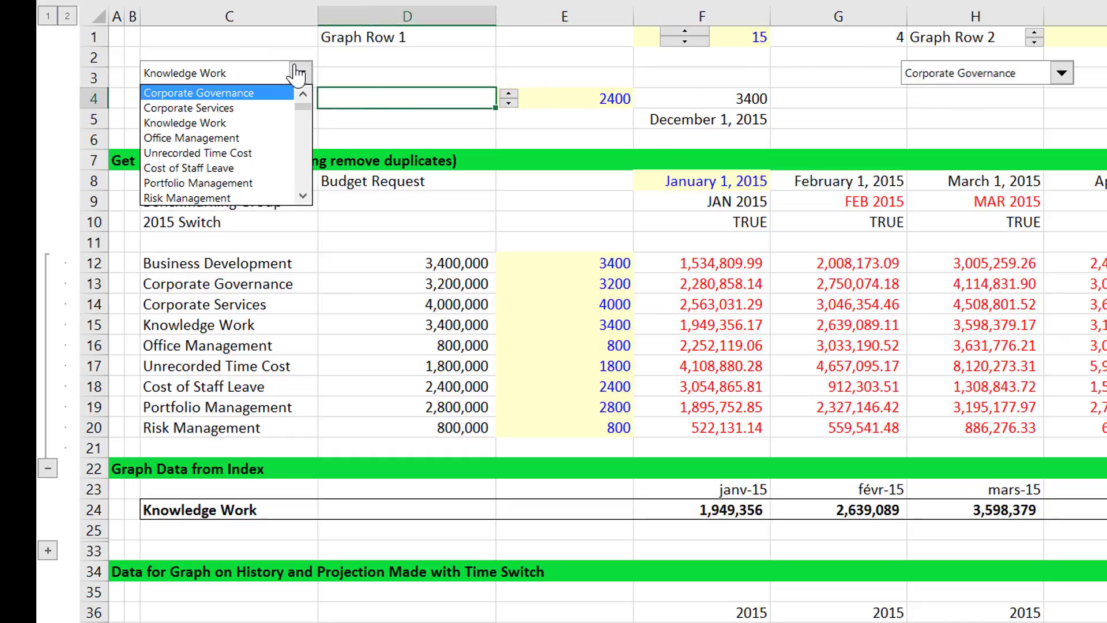
pyautogui.press('Return')
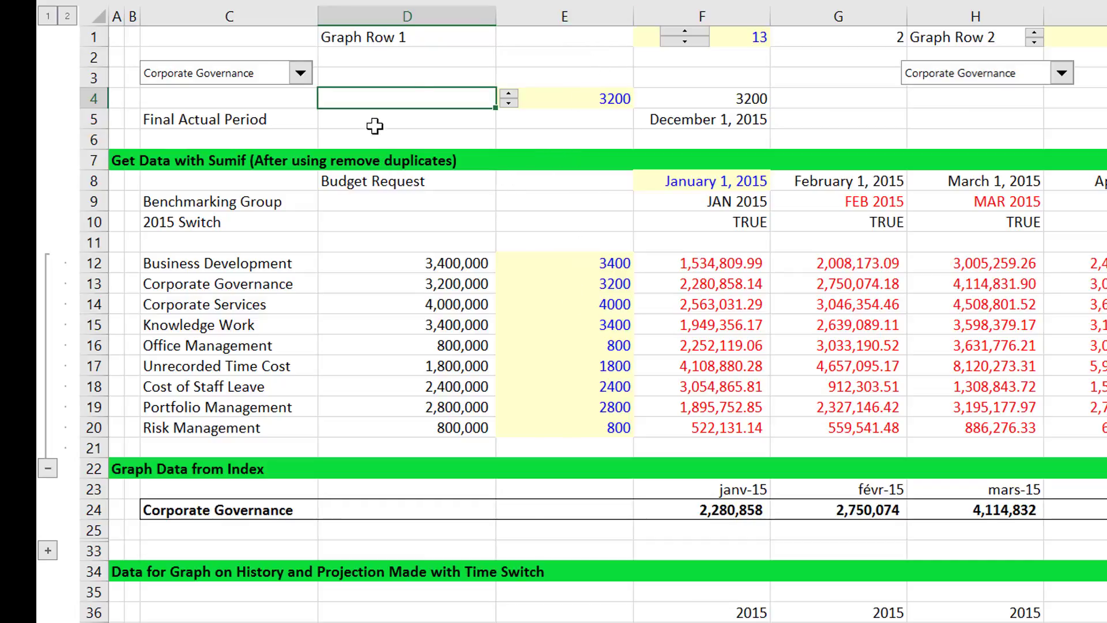
pyautogui.click(509, 104)
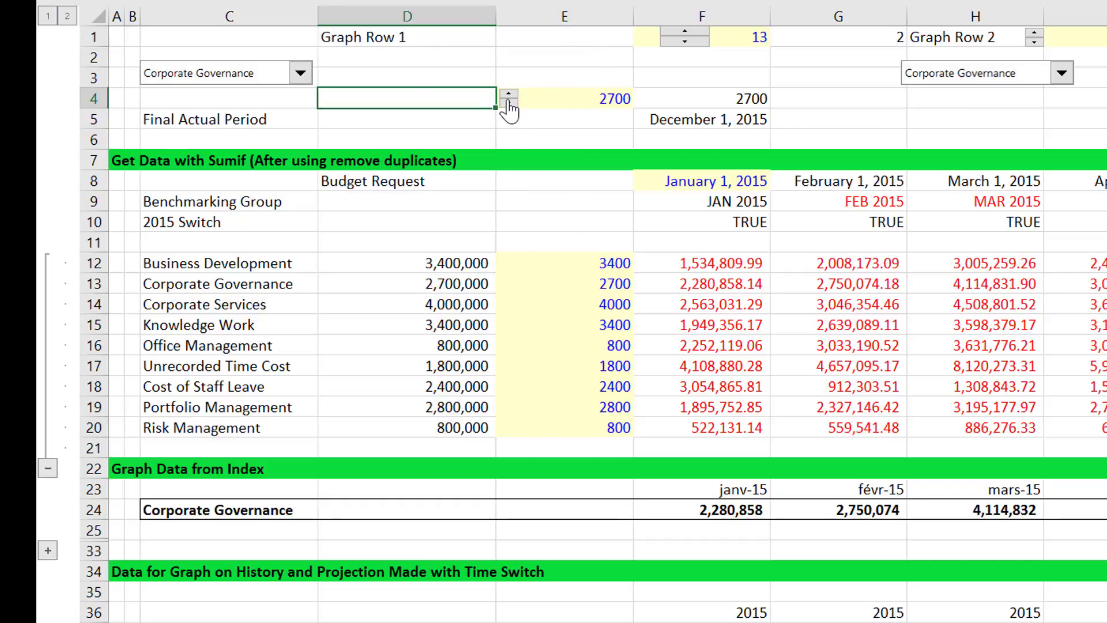
# Raise the Corporate Governance budget in E4 to 4200 and check which macro is assigned to the first group drop-down.
pyautogui.click(510, 96)
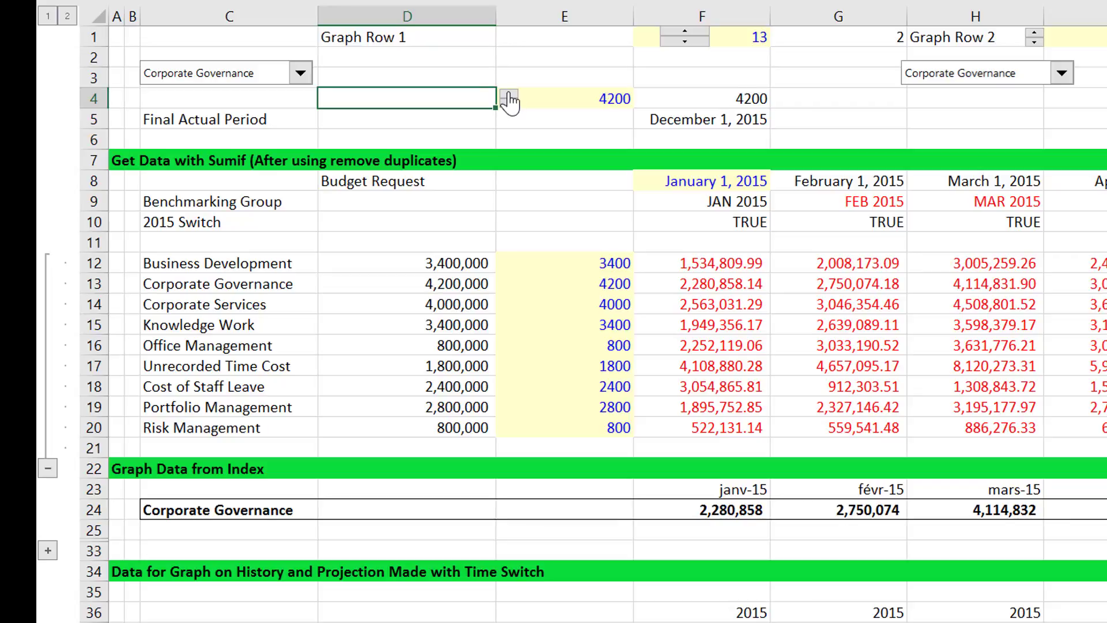
pyautogui.rightClick(270, 76)
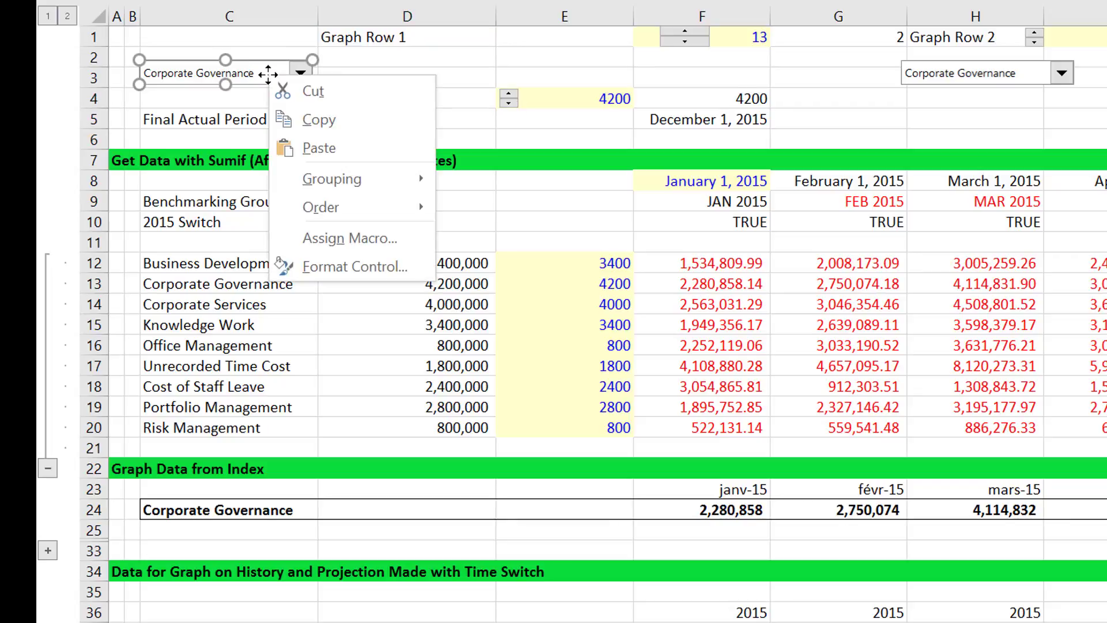
pyautogui.click(325, 242)
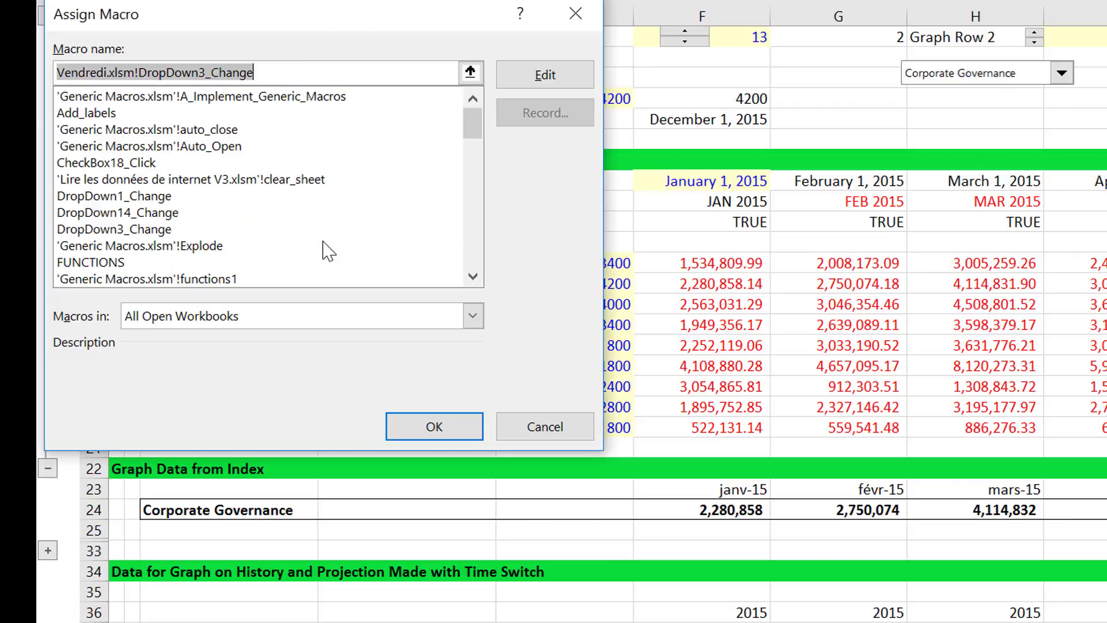
pyautogui.click(576, 13)
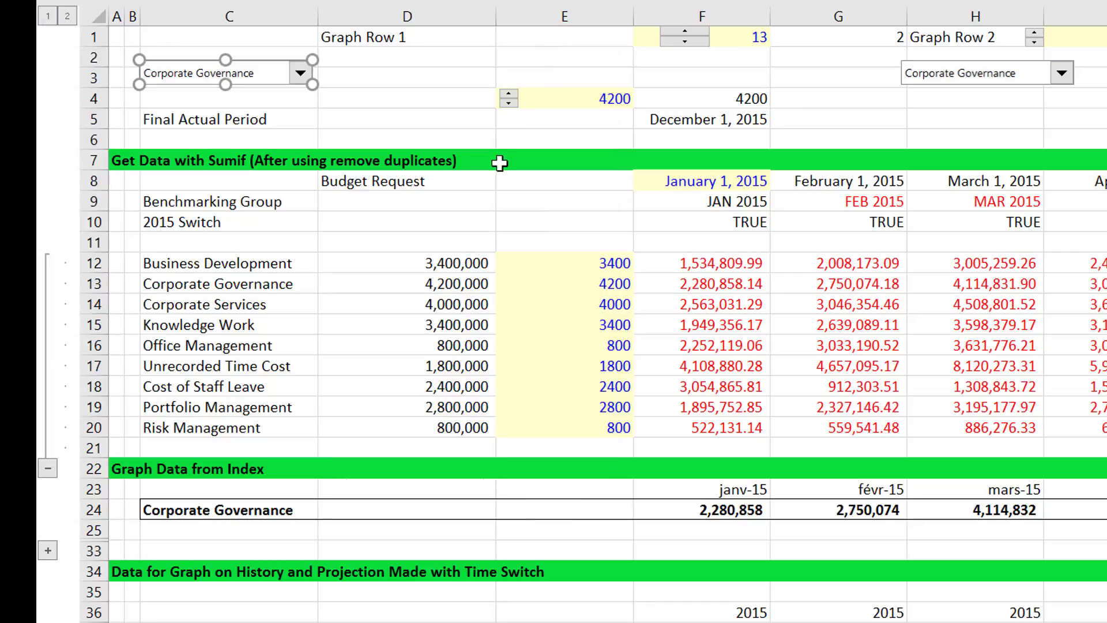
pyautogui.click(500, 221)
# Assign the DropDown3_Change macro to the Graph Row 1 spinner in F1 and step the group to Knowledge Work.
pyautogui.rightClick(680, 44)
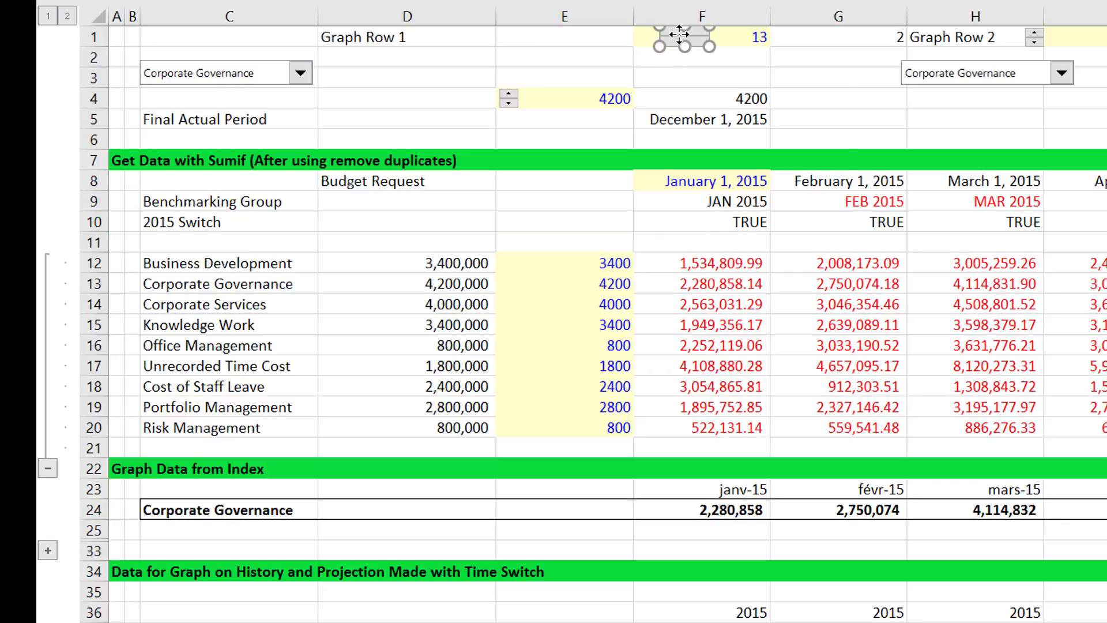
pyautogui.click(728, 199)
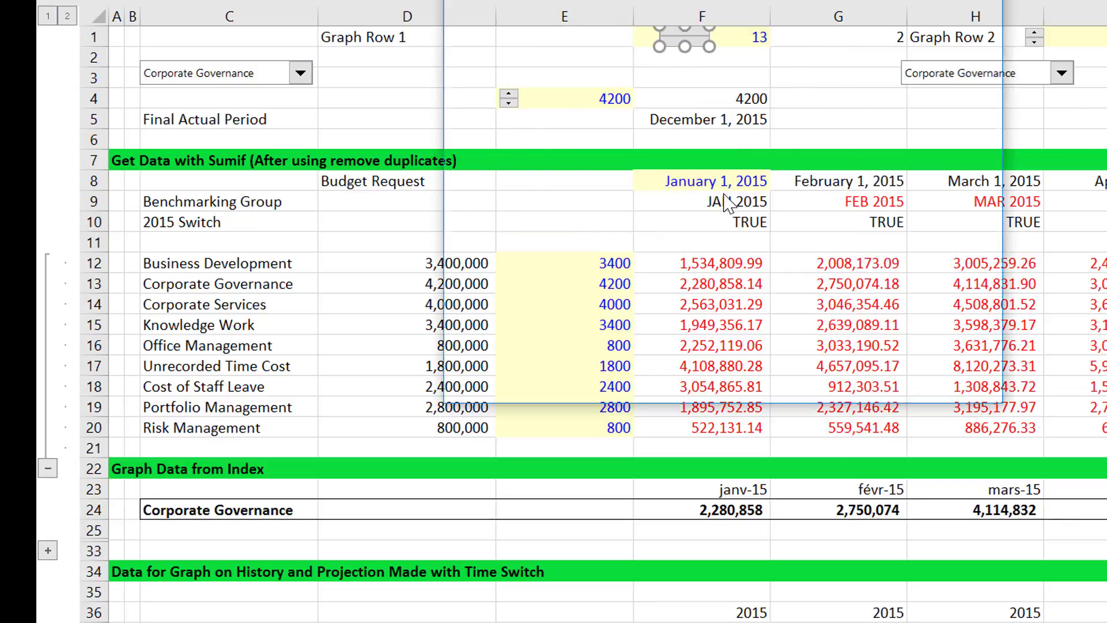
pyautogui.write('d')
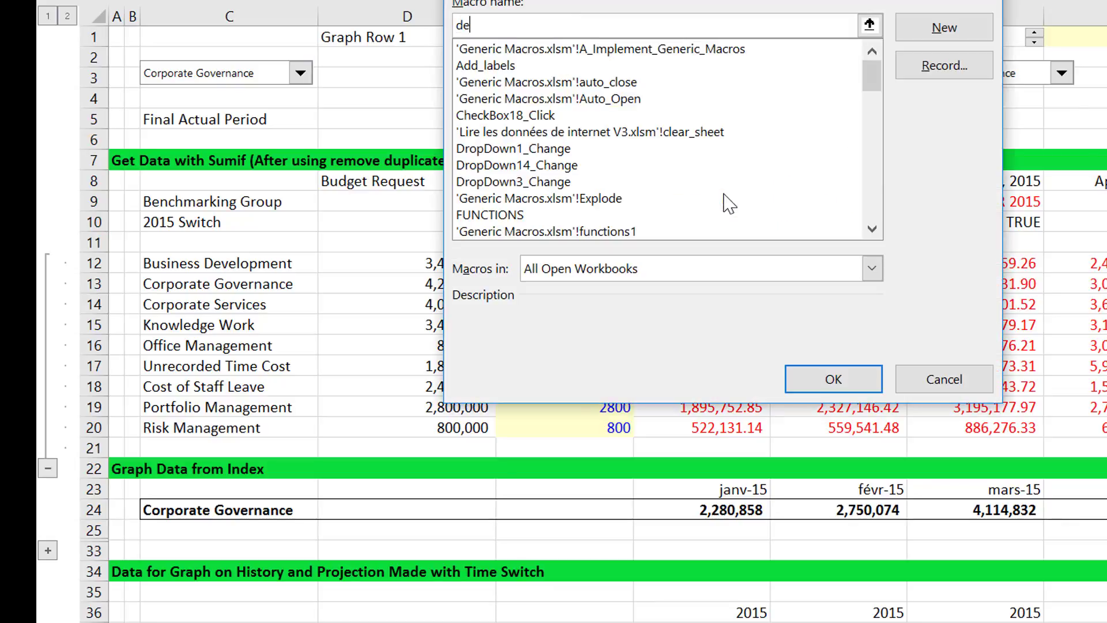
pyautogui.press('BackSpace')
pyautogui.write('dr')
pyautogui.press('BackSpace')
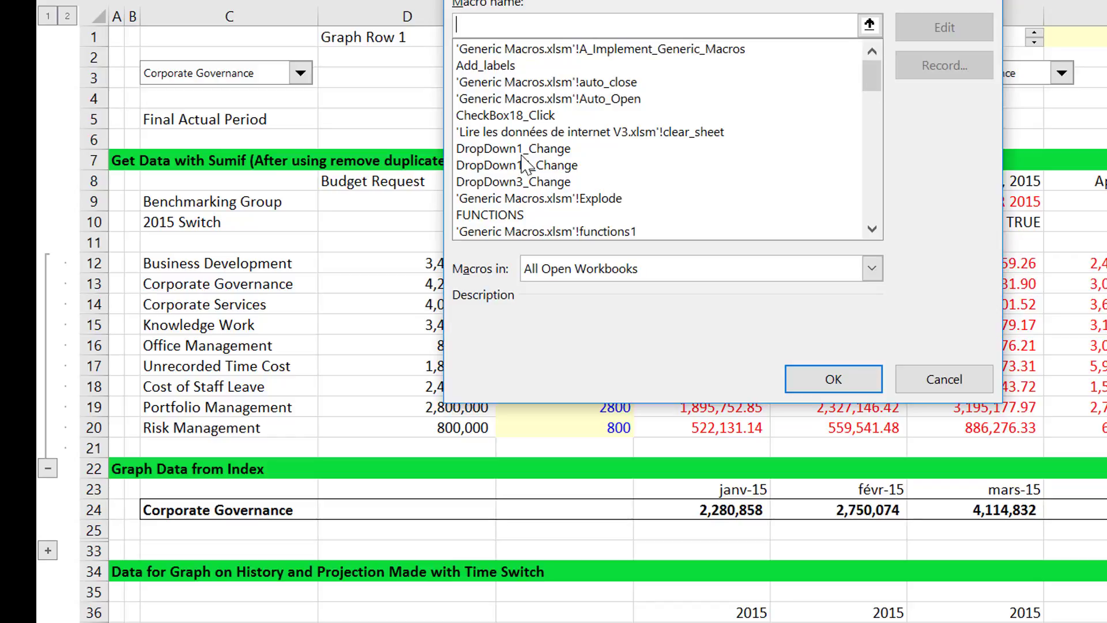
pyautogui.click(560, 186)
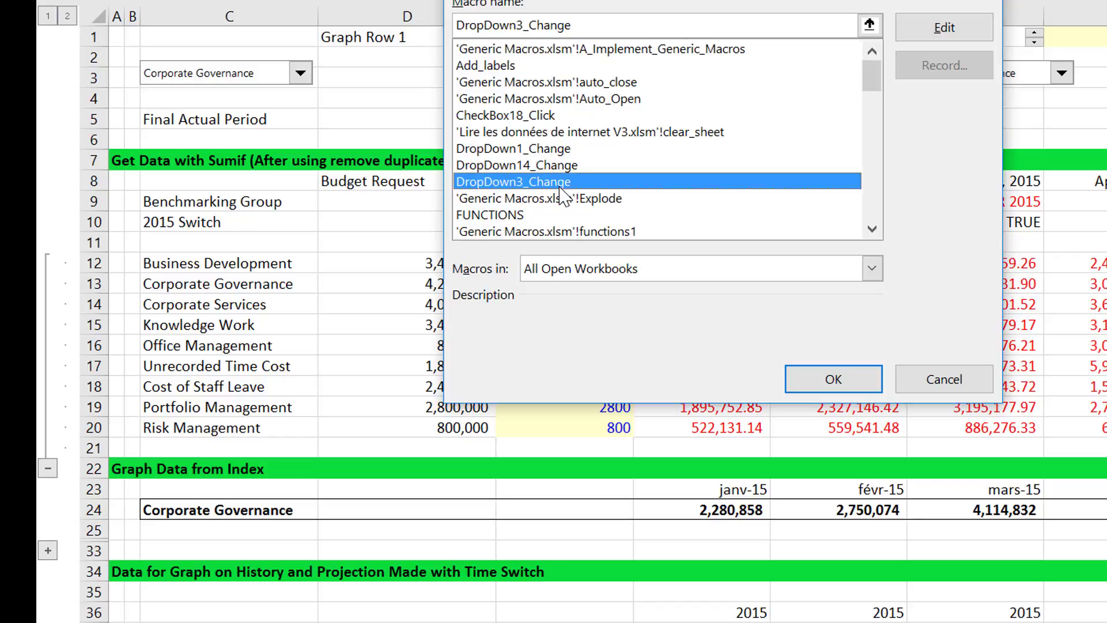
pyautogui.click(843, 376)
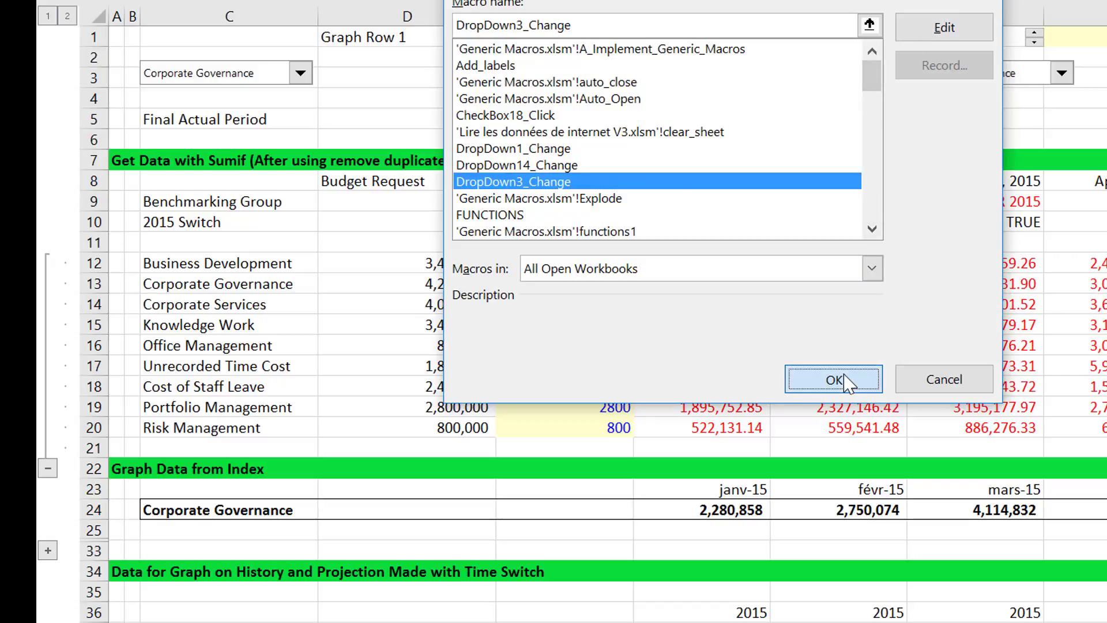
pyautogui.click(775, 78)
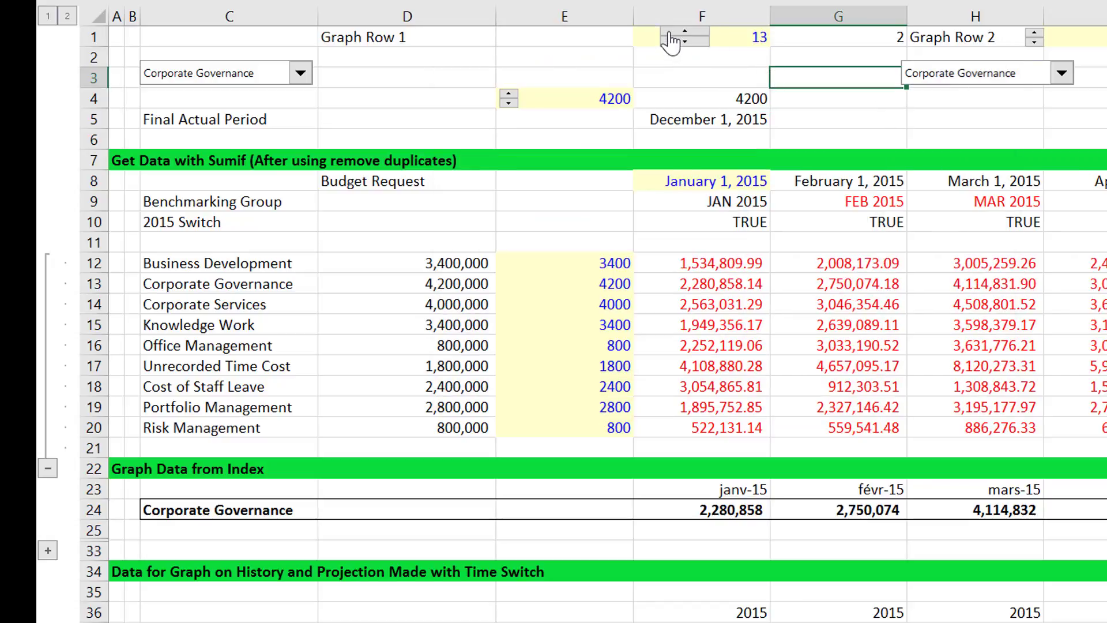
pyautogui.click(672, 36)
pyautogui.click(672, 36)
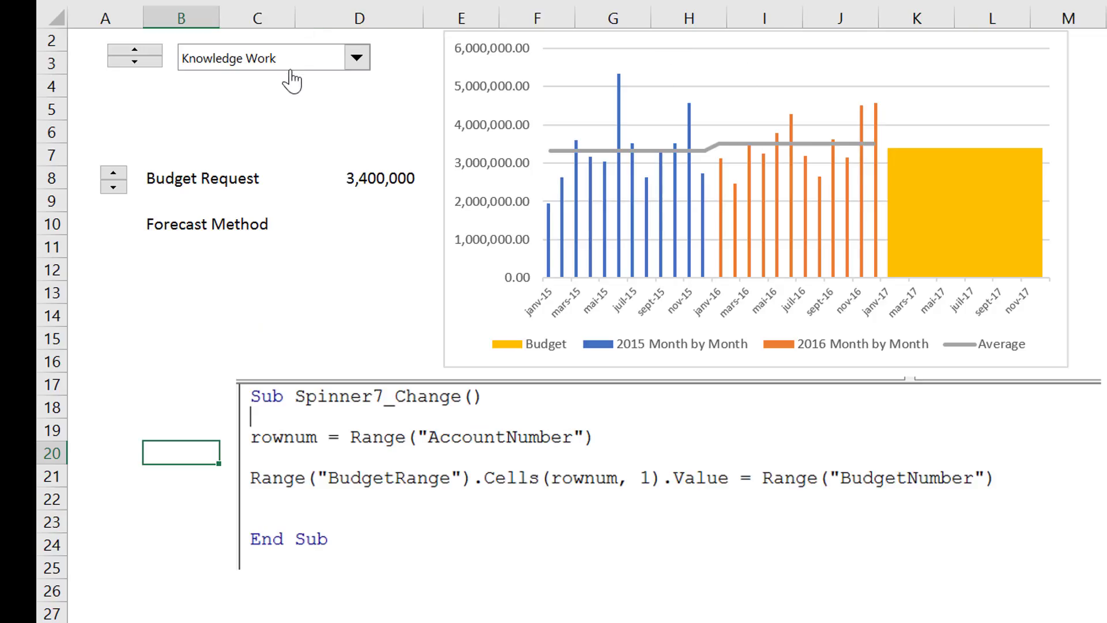
# Assign the DropDown3_Change macro to the group drop-down on the Dashboard Ideas sheet.
pyautogui.rightClick(292, 71)
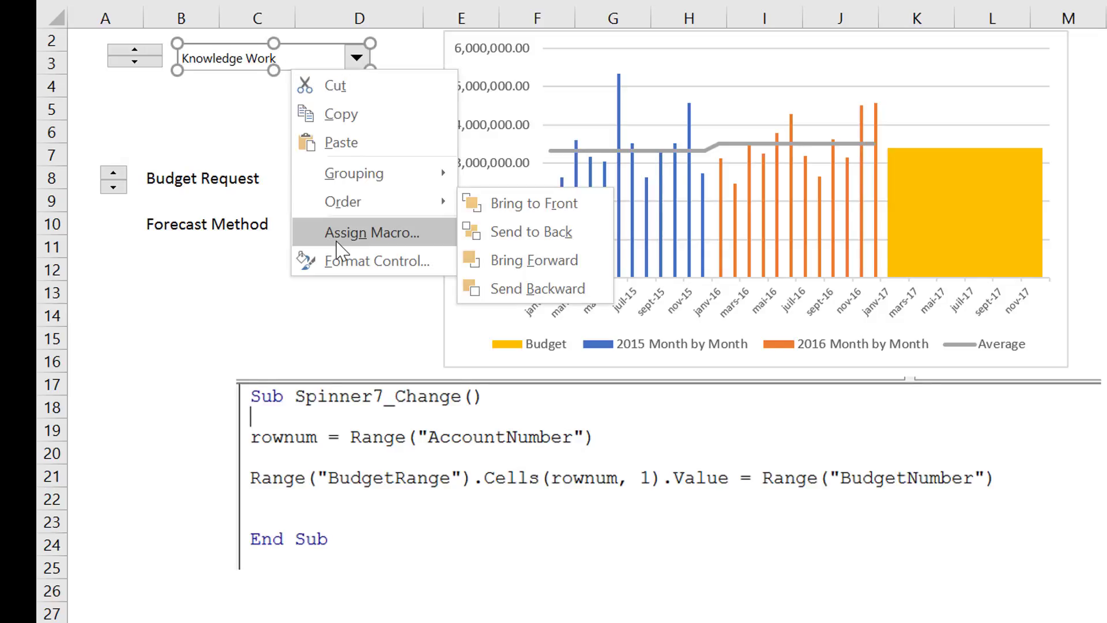
pyautogui.click(343, 251)
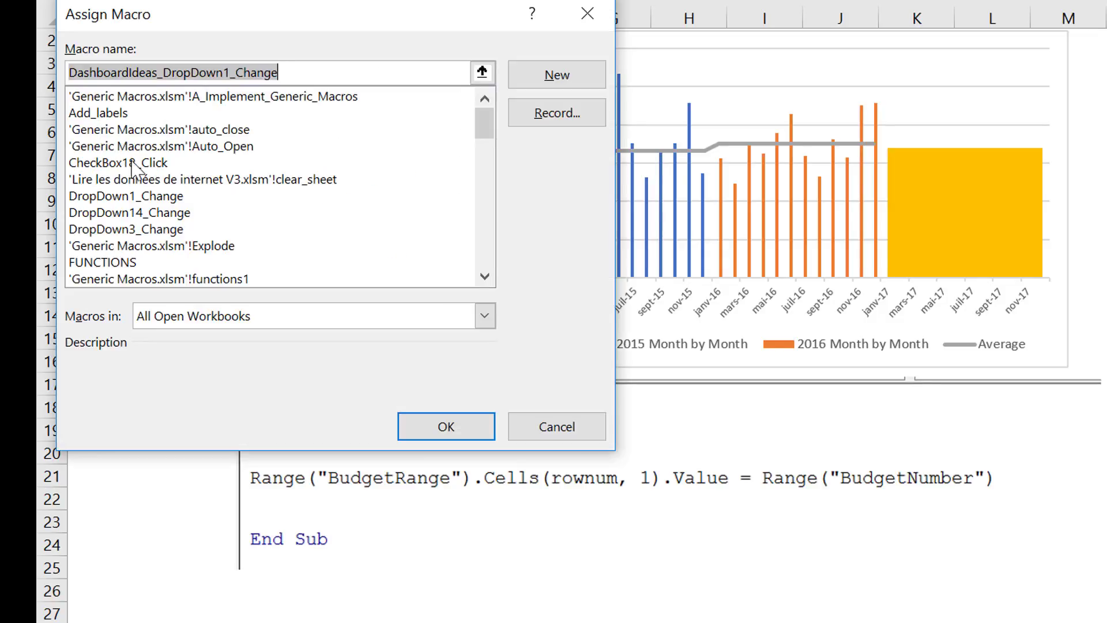
pyautogui.click(158, 230)
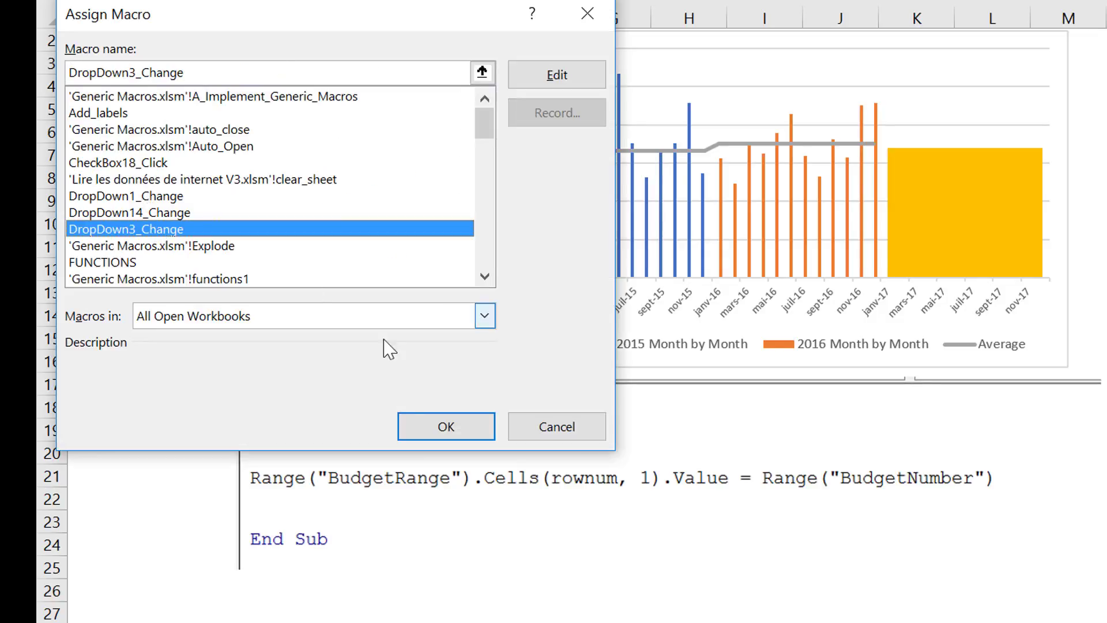
pyautogui.click(429, 425)
pyautogui.click(257, 317)
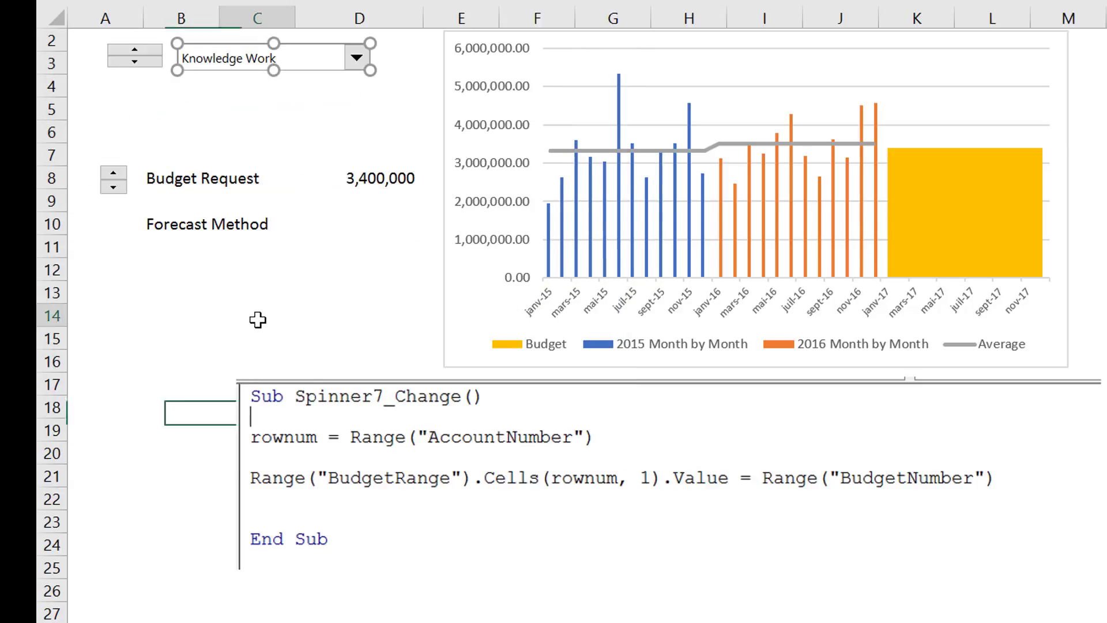
# Assign the DropDown3_Change macro to the spinner beside the dashboard's group drop-down.
pyautogui.rightClick(126, 50)
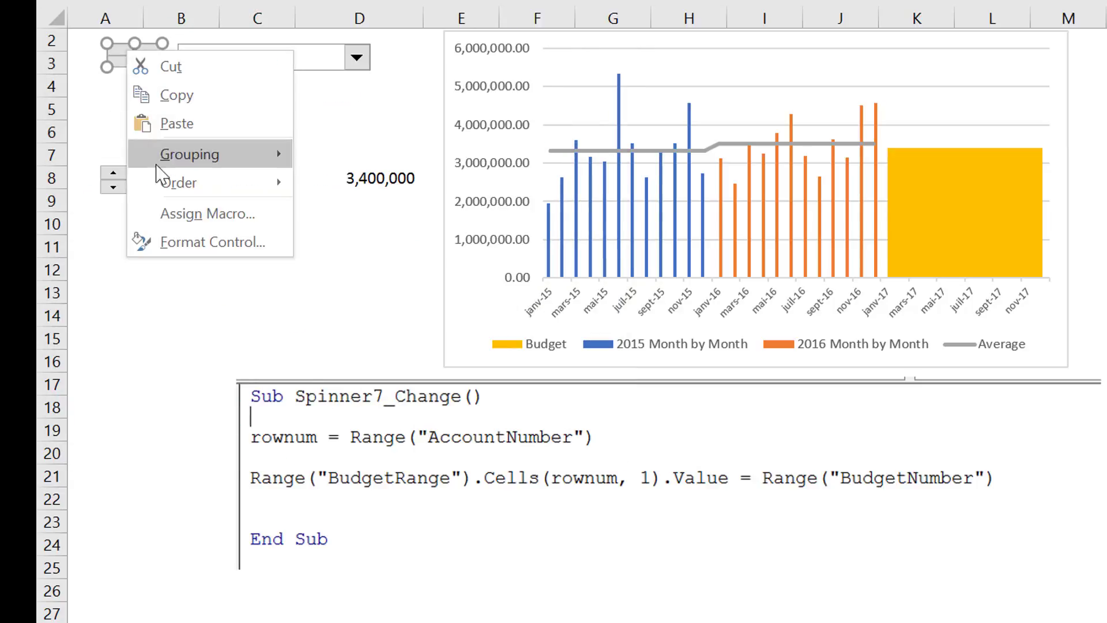
pyautogui.click(170, 218)
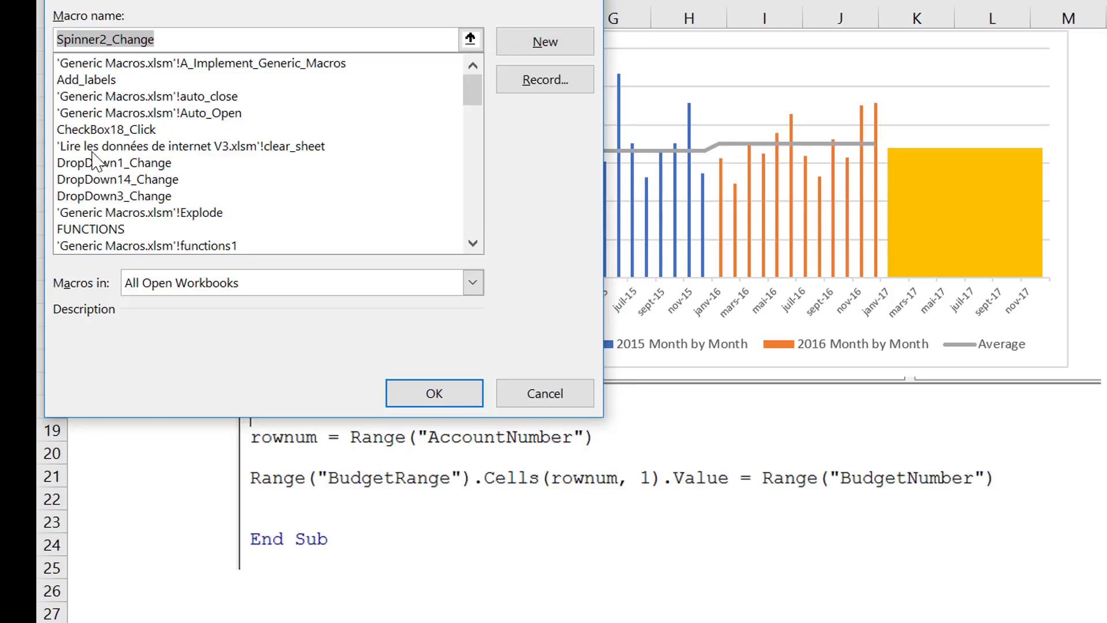
pyautogui.click(156, 196)
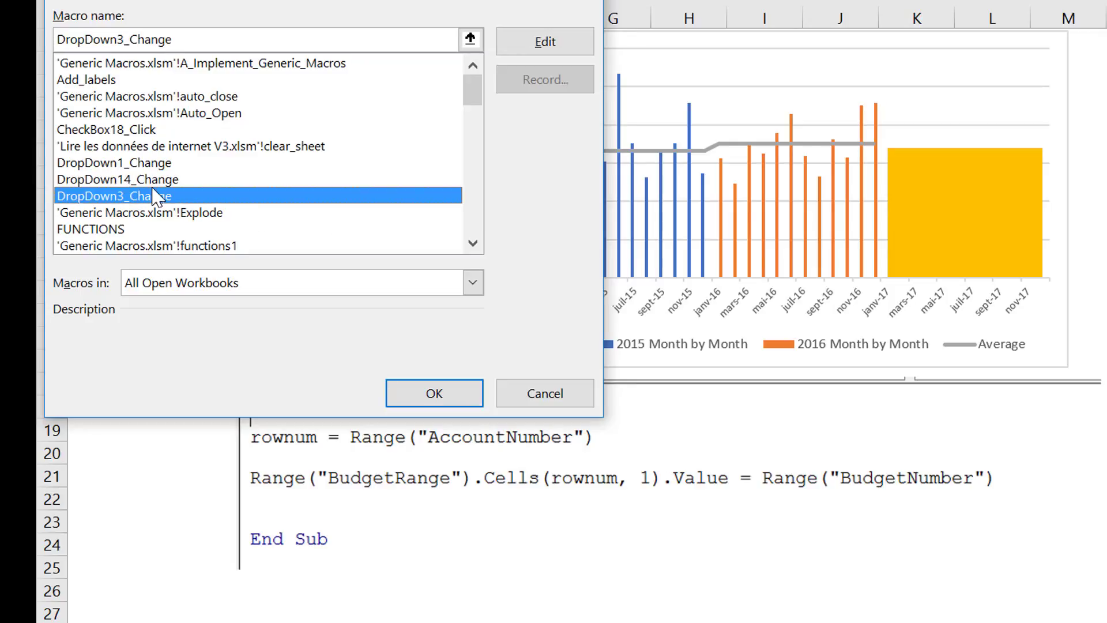
pyautogui.click(426, 391)
pyautogui.click(237, 312)
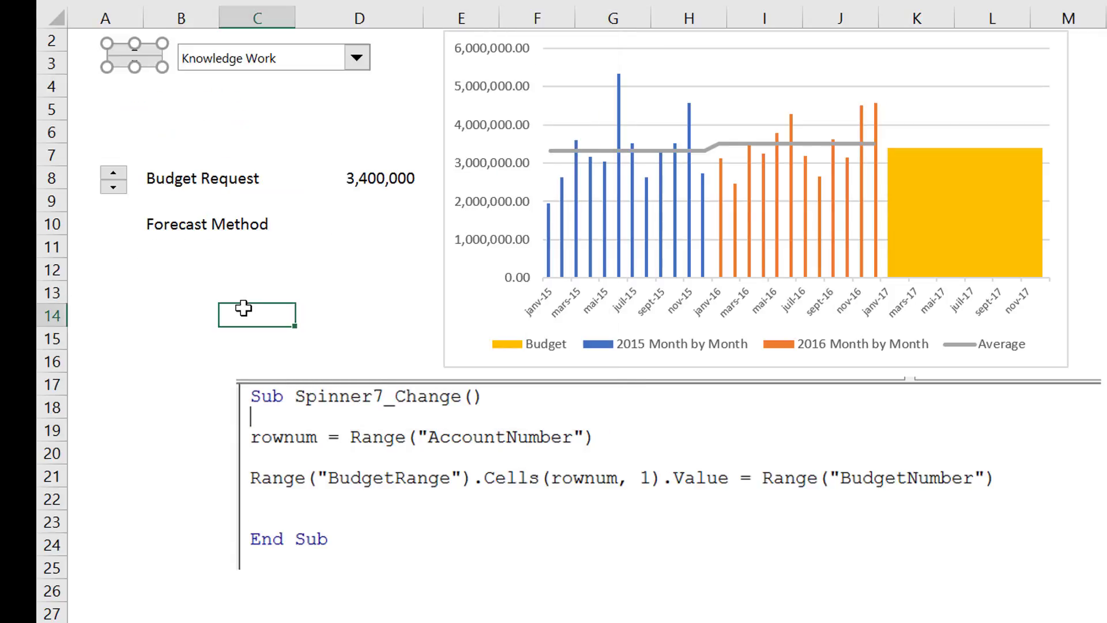
# Choose Cost of Staff Leave as the dashboard's group and step its budget request to 2,300,000.
pyautogui.click(355, 65)
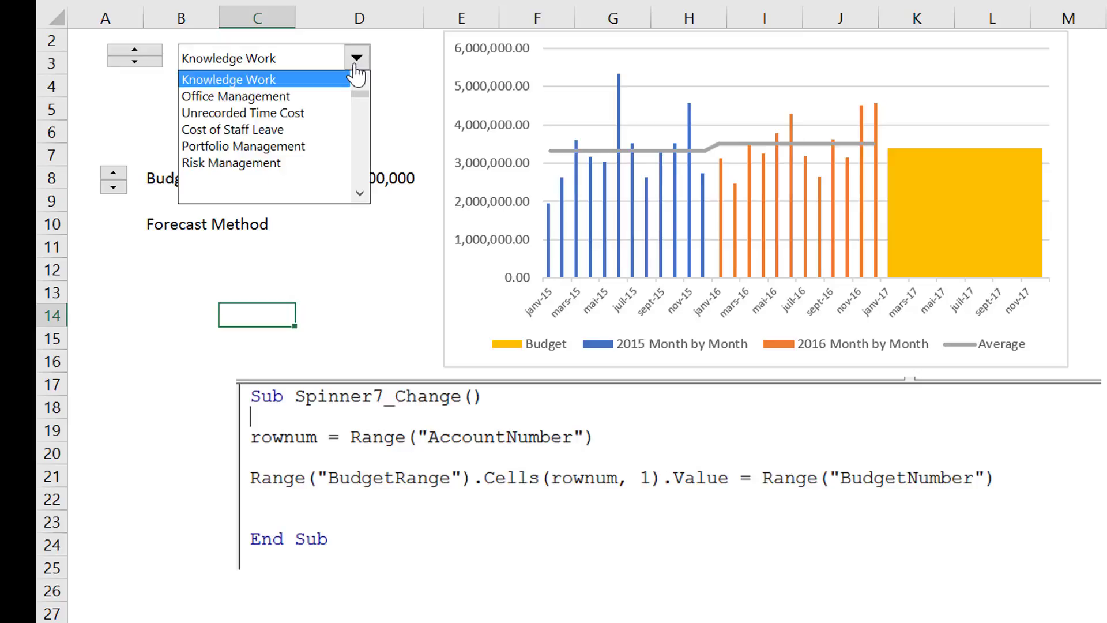
pyautogui.press('Down')
pyautogui.press('Down')
pyautogui.press('Down')
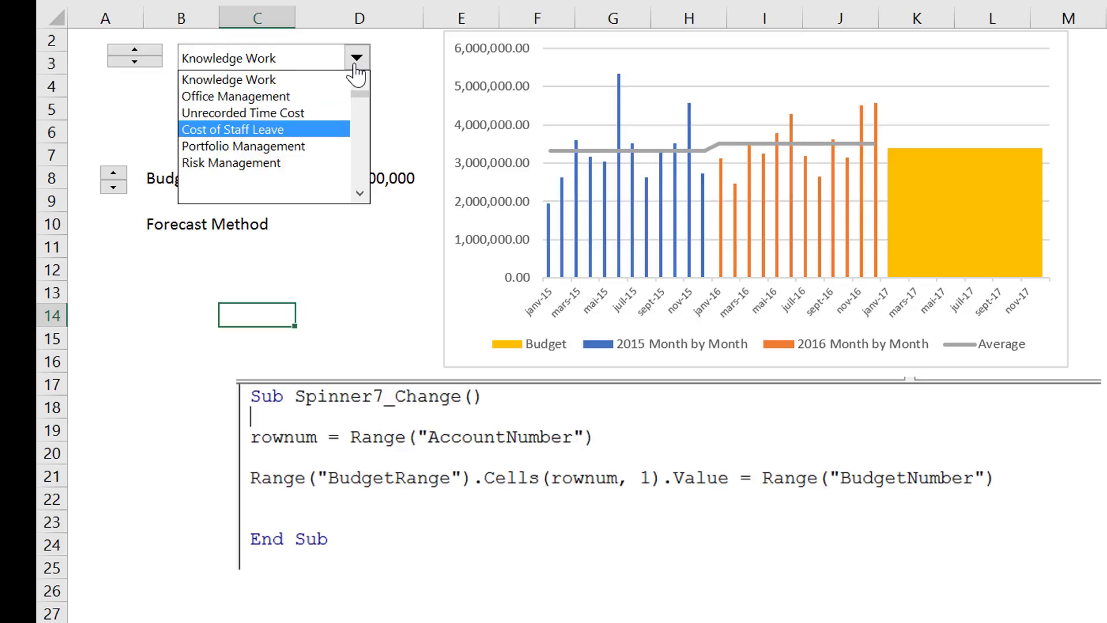
pyautogui.press('Return')
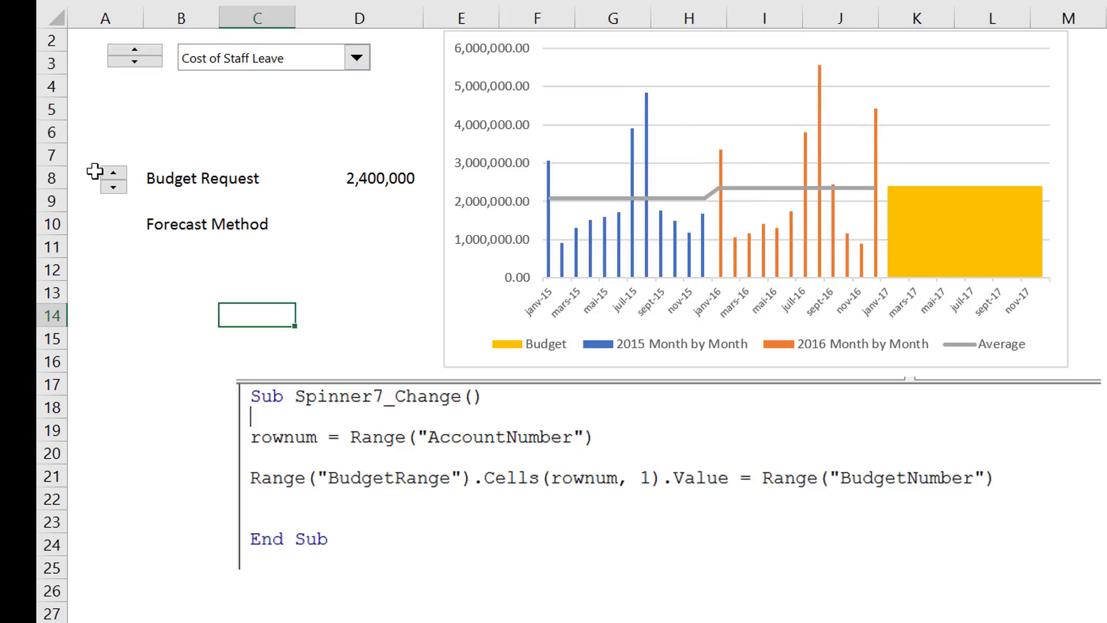
pyautogui.click(113, 173)
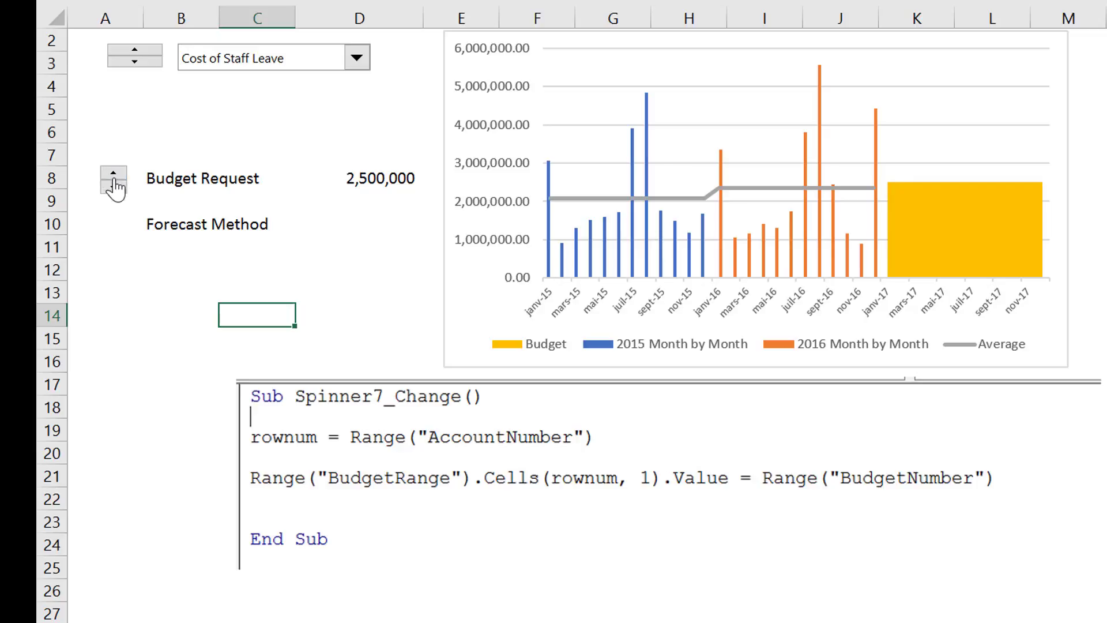
pyautogui.click(117, 192)
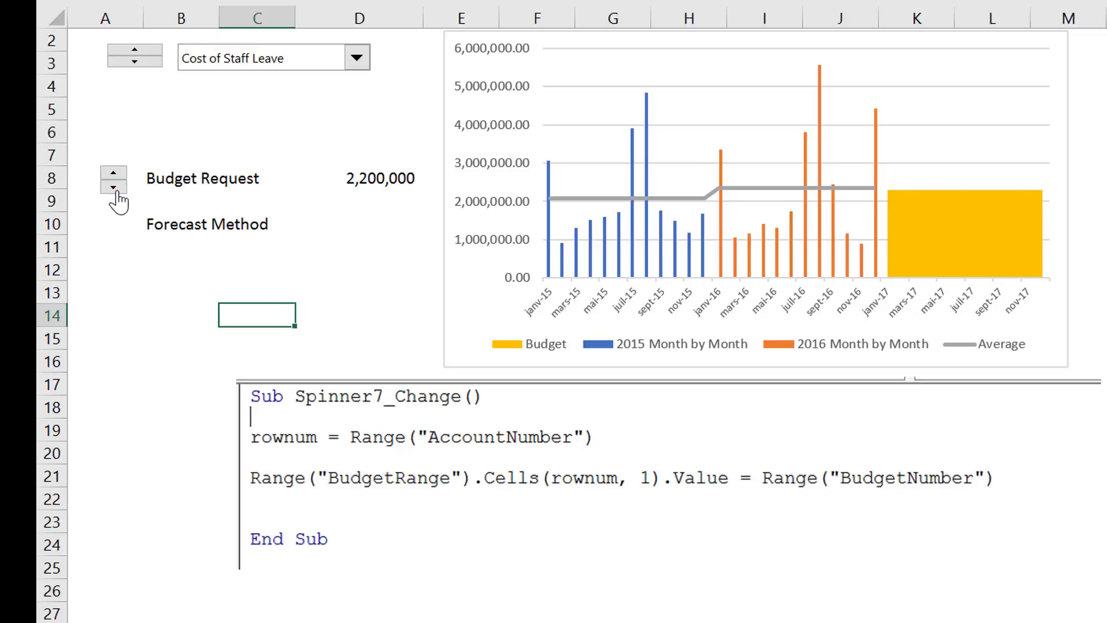
pyautogui.click(115, 189)
pyautogui.click(113, 176)
pyautogui.click(292, 130)
pyautogui.click(294, 109)
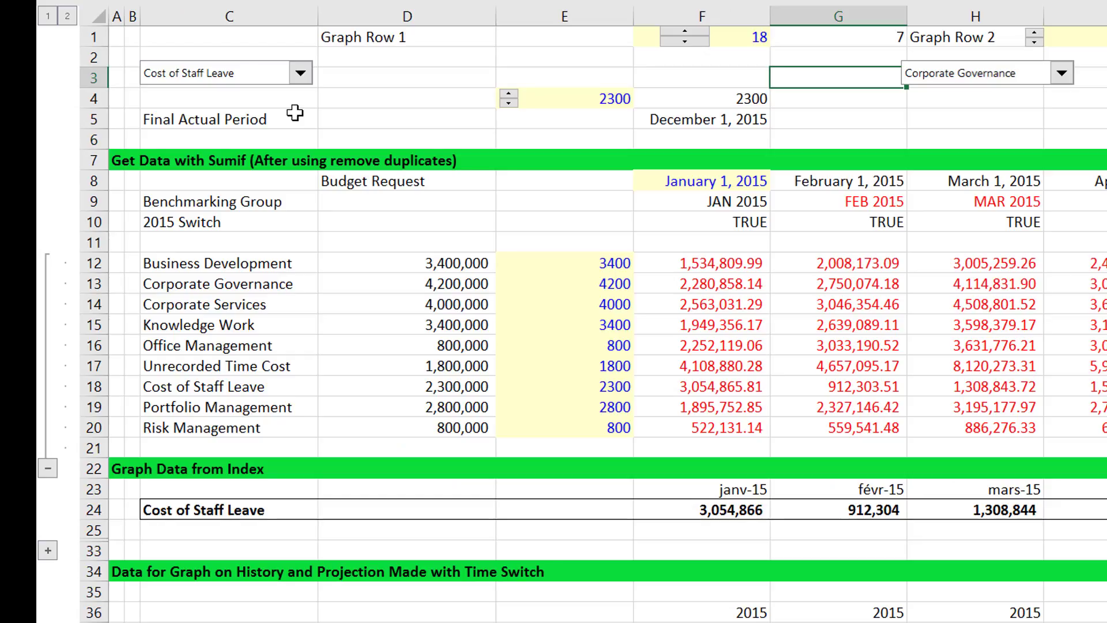
# Open the first group drop-down's macro, capture the DropDown3_Change code, and place the picture beside the Spinner7_Change code on Dashboard Ideas.
pyautogui.rightClick(245, 64)
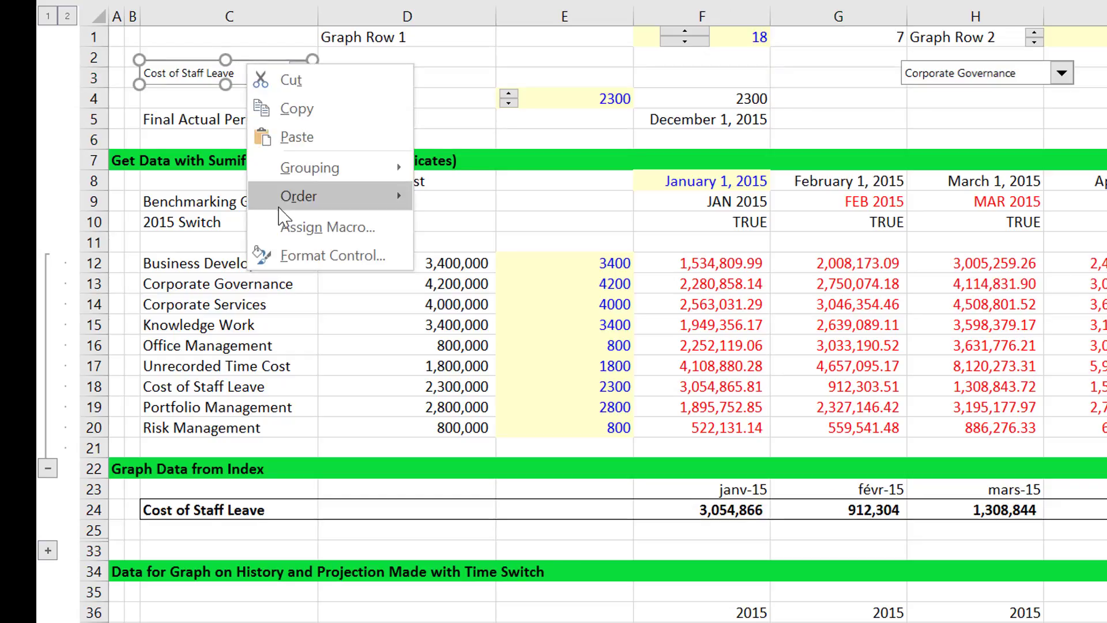
pyautogui.click(292, 228)
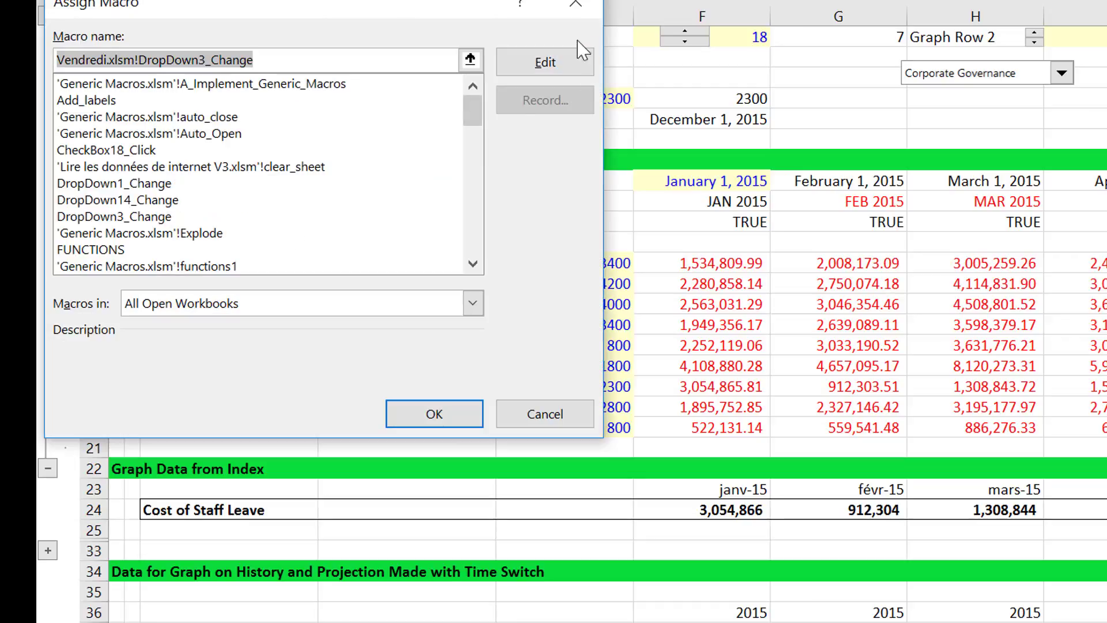
pyautogui.click(574, 67)
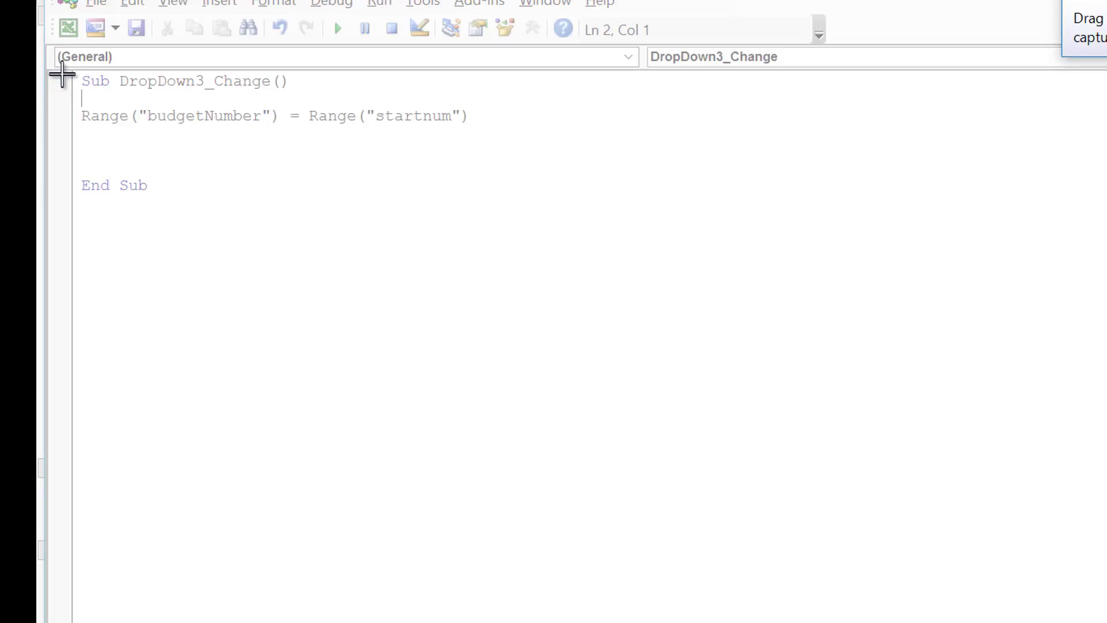
pyautogui.moveTo(72, 75); pyautogui.dragTo(522, 202)
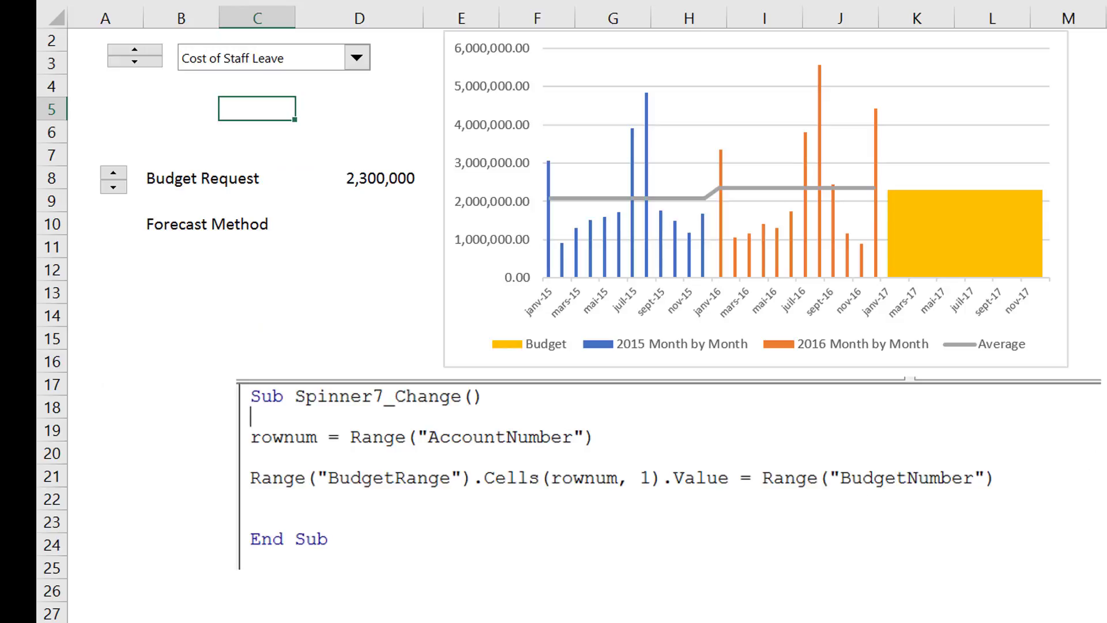
pyautogui.click(1103, 431)
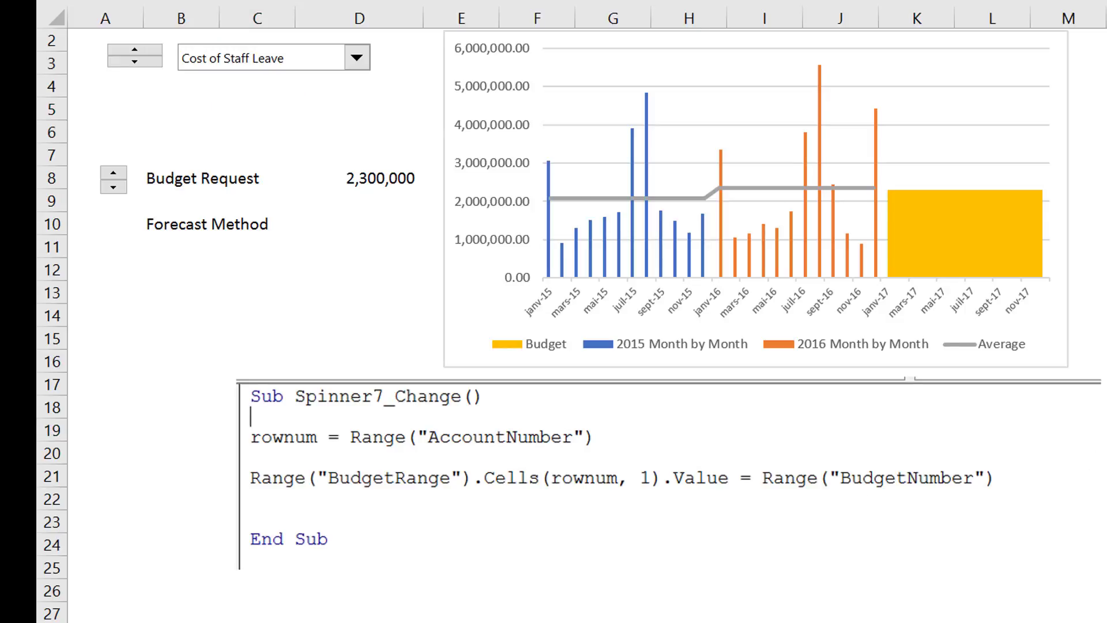
pyautogui.moveTo(1106, 373); pyautogui.dragTo(728, 395)
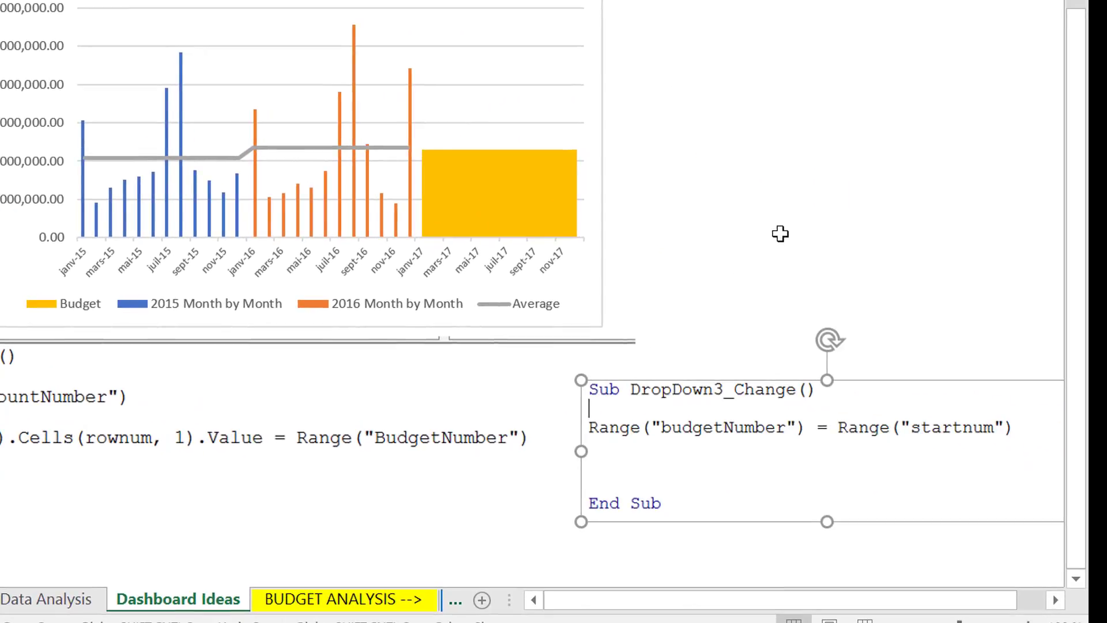
pyautogui.click(790, 231)
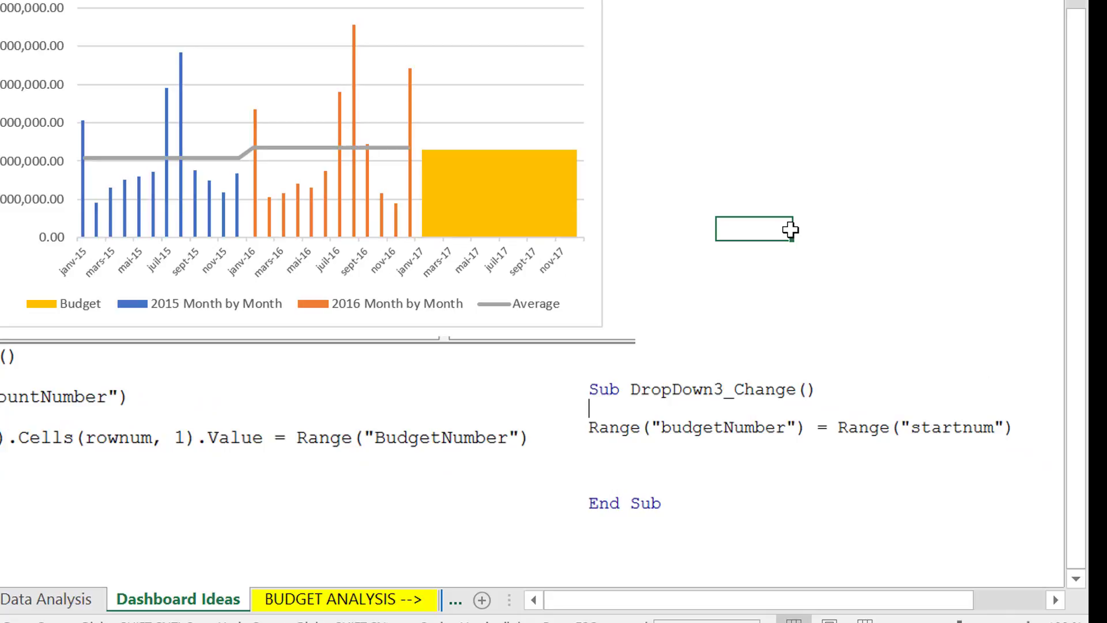